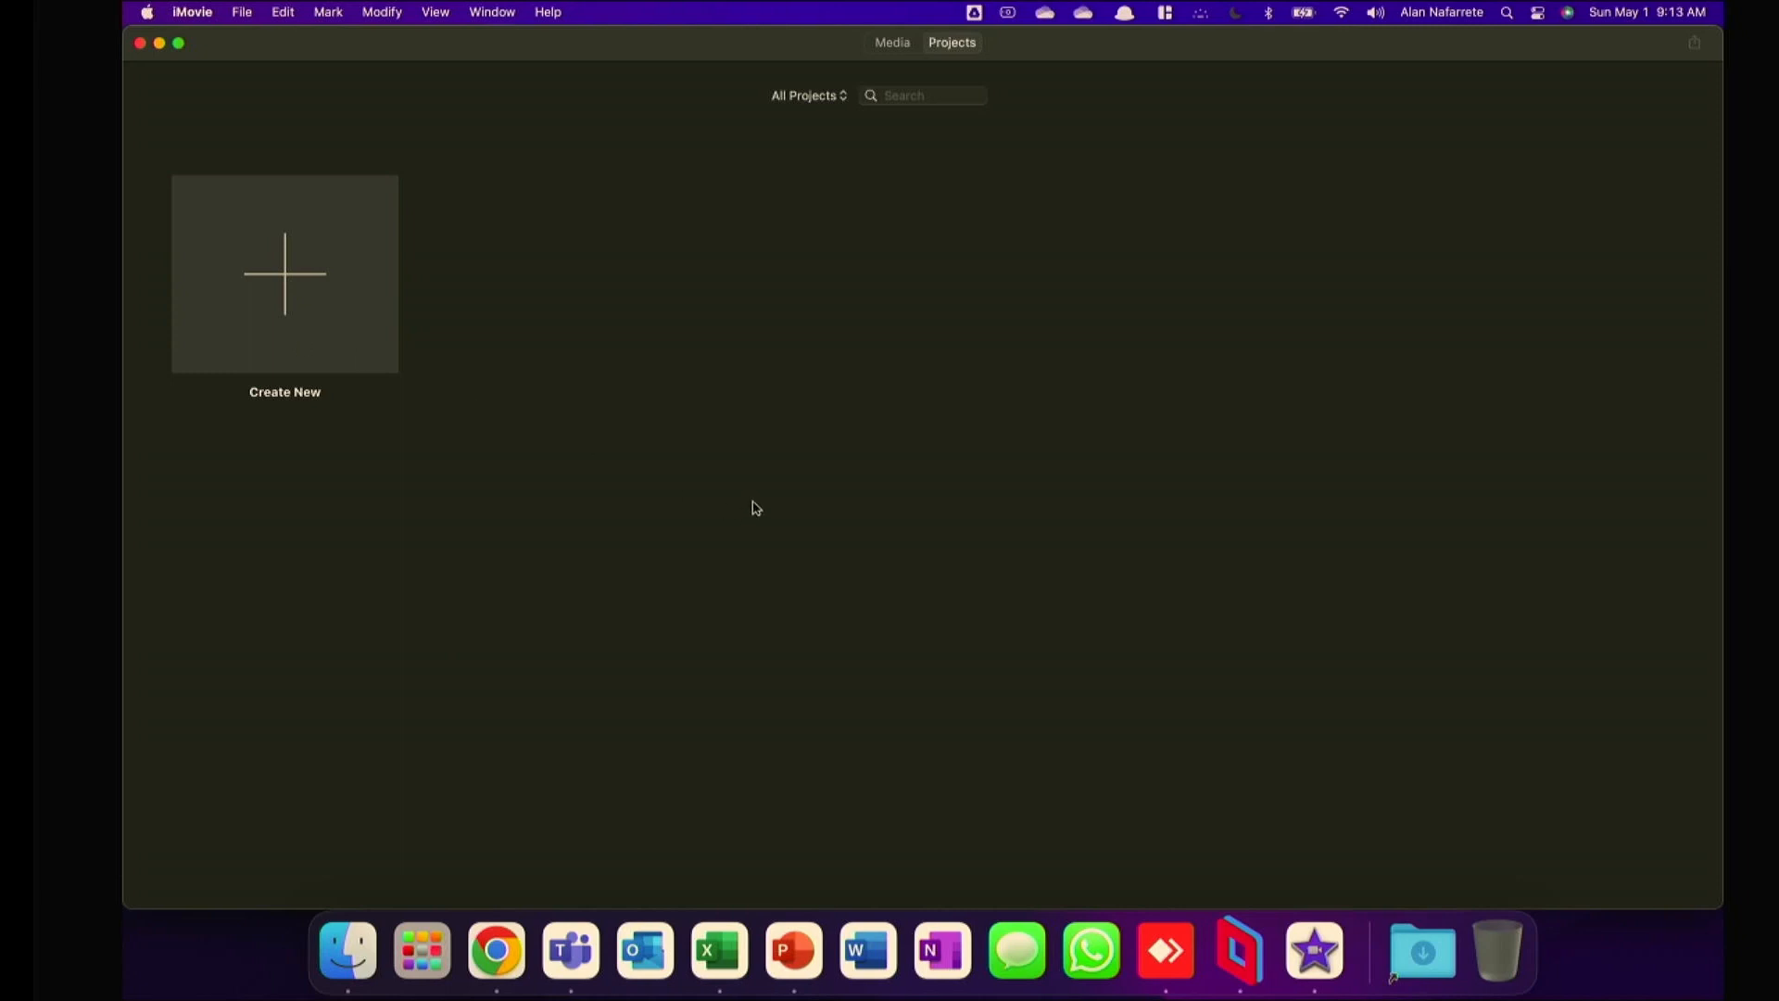
# Switch to the App Store, search for imovie, look through the results and close the store window.
pyautogui.press('super+space')
pyautogui.write('app')
pyautogui.press('Return')
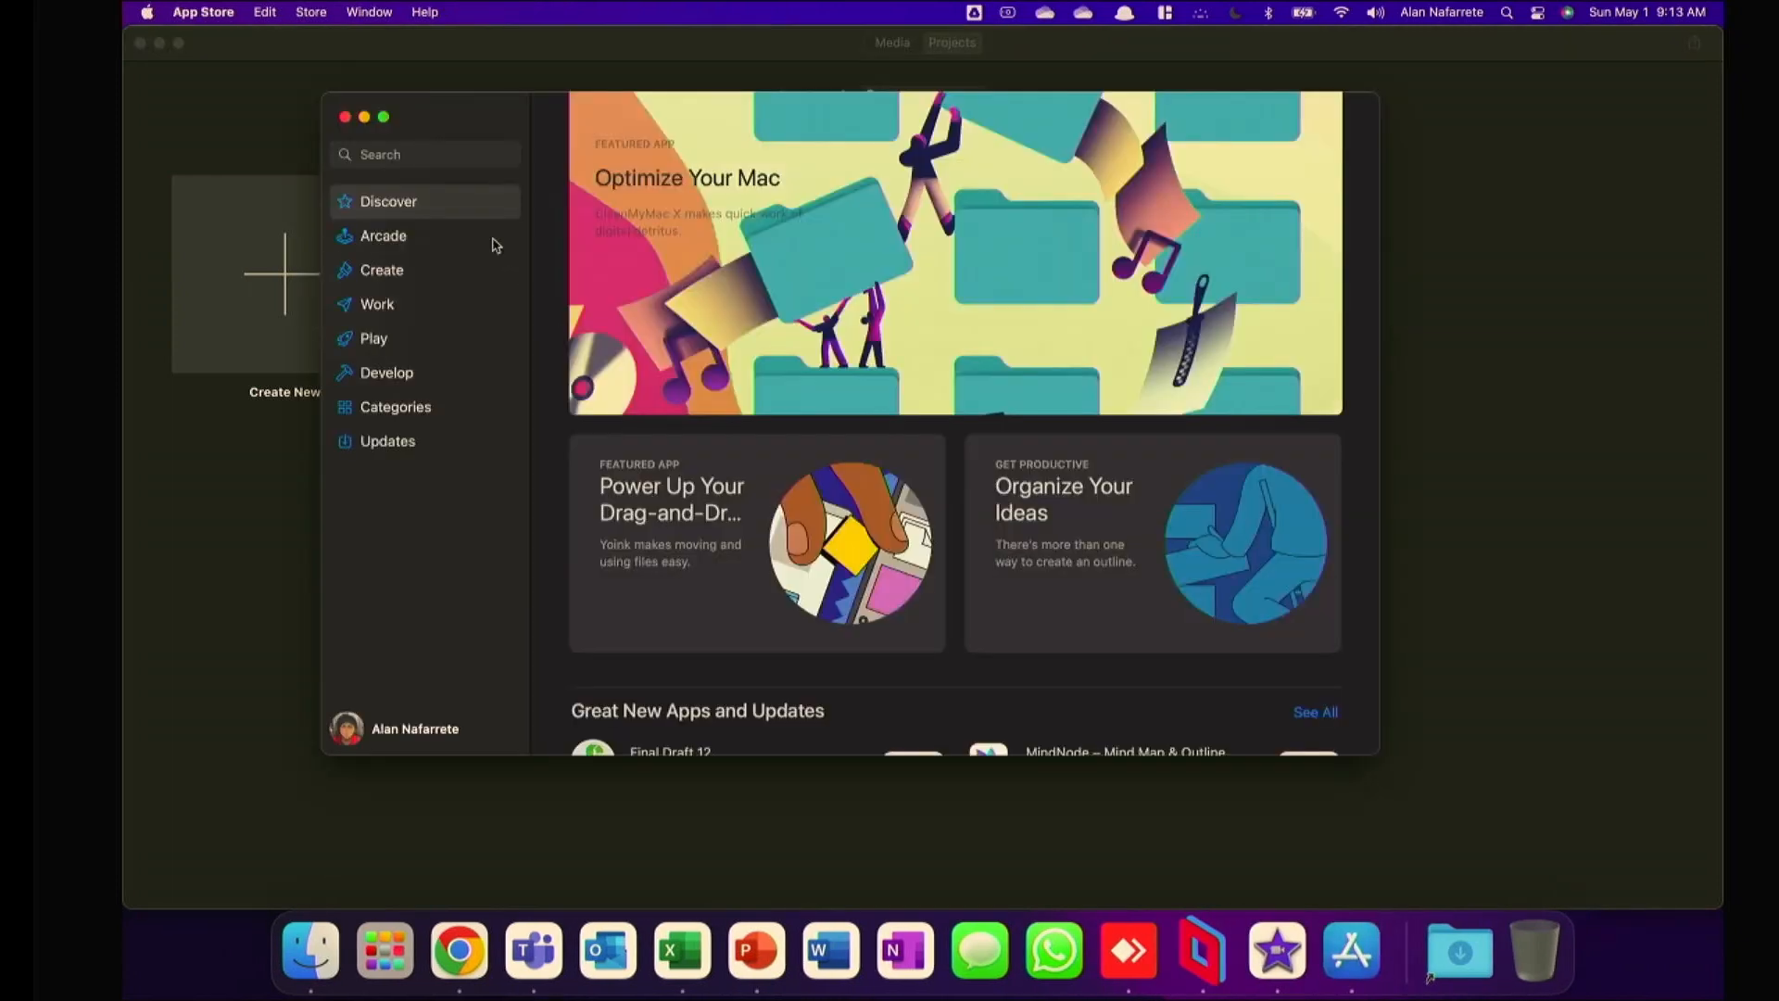
pyautogui.click(424, 154)
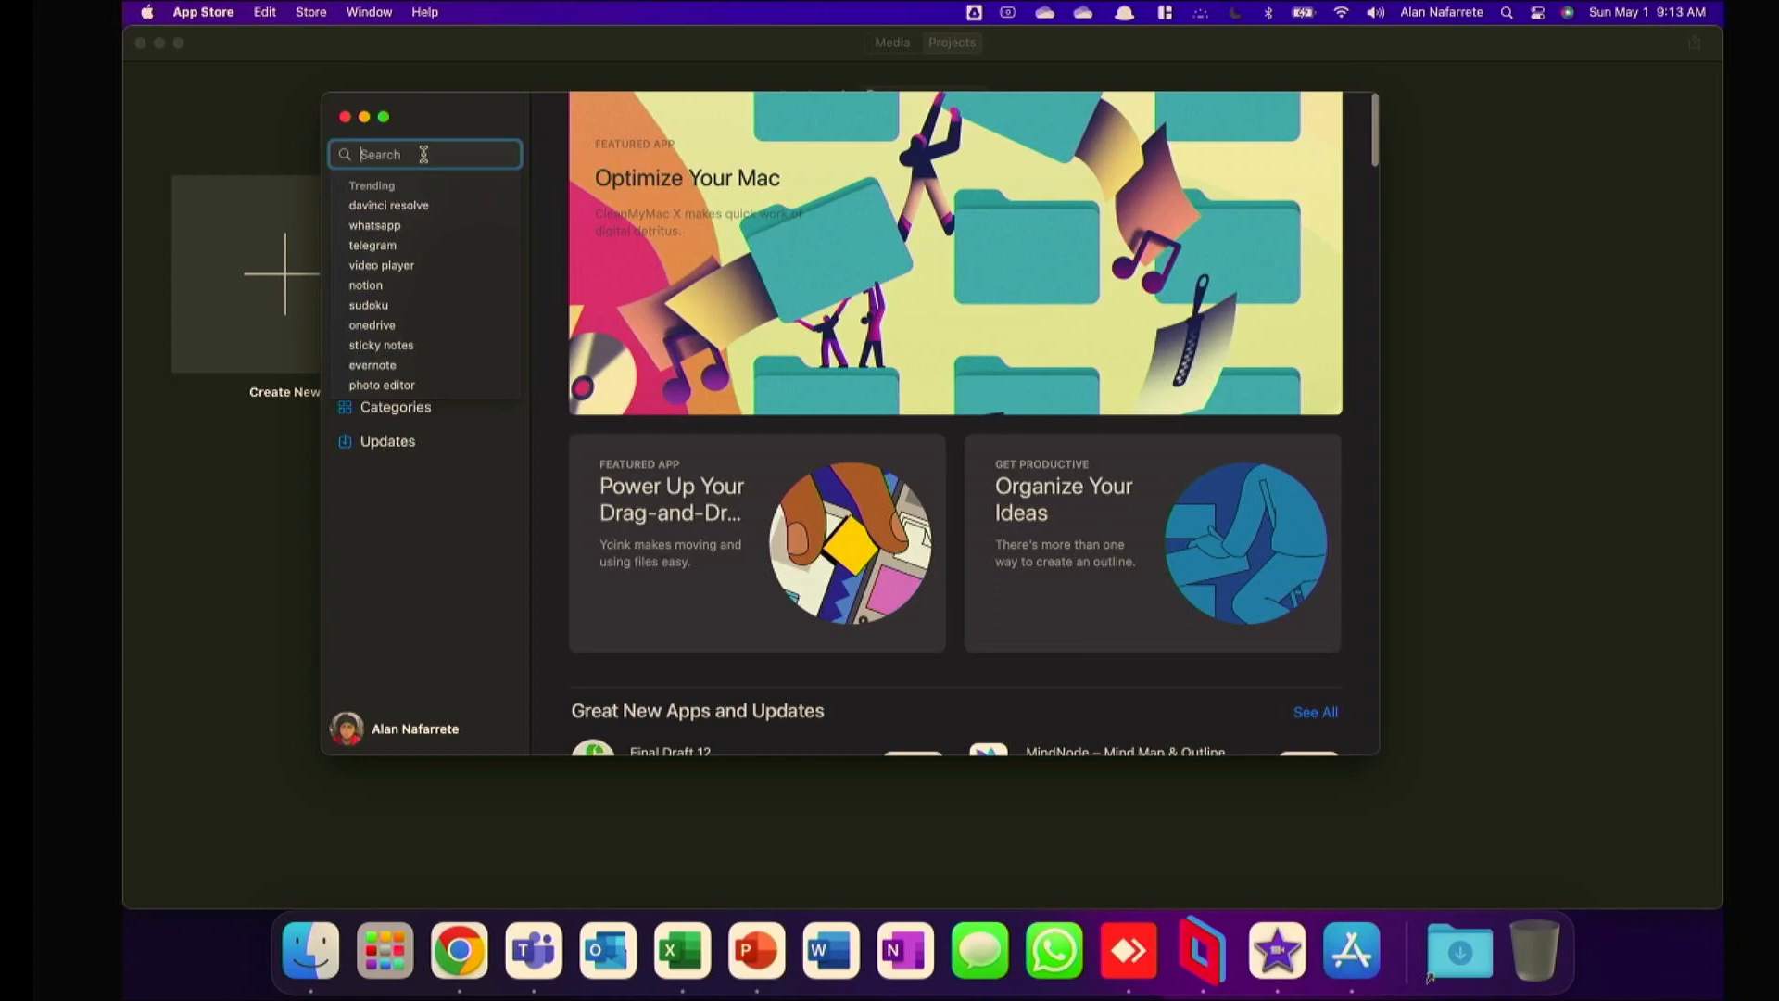
pyautogui.write('imovie')
pyautogui.press('Return')
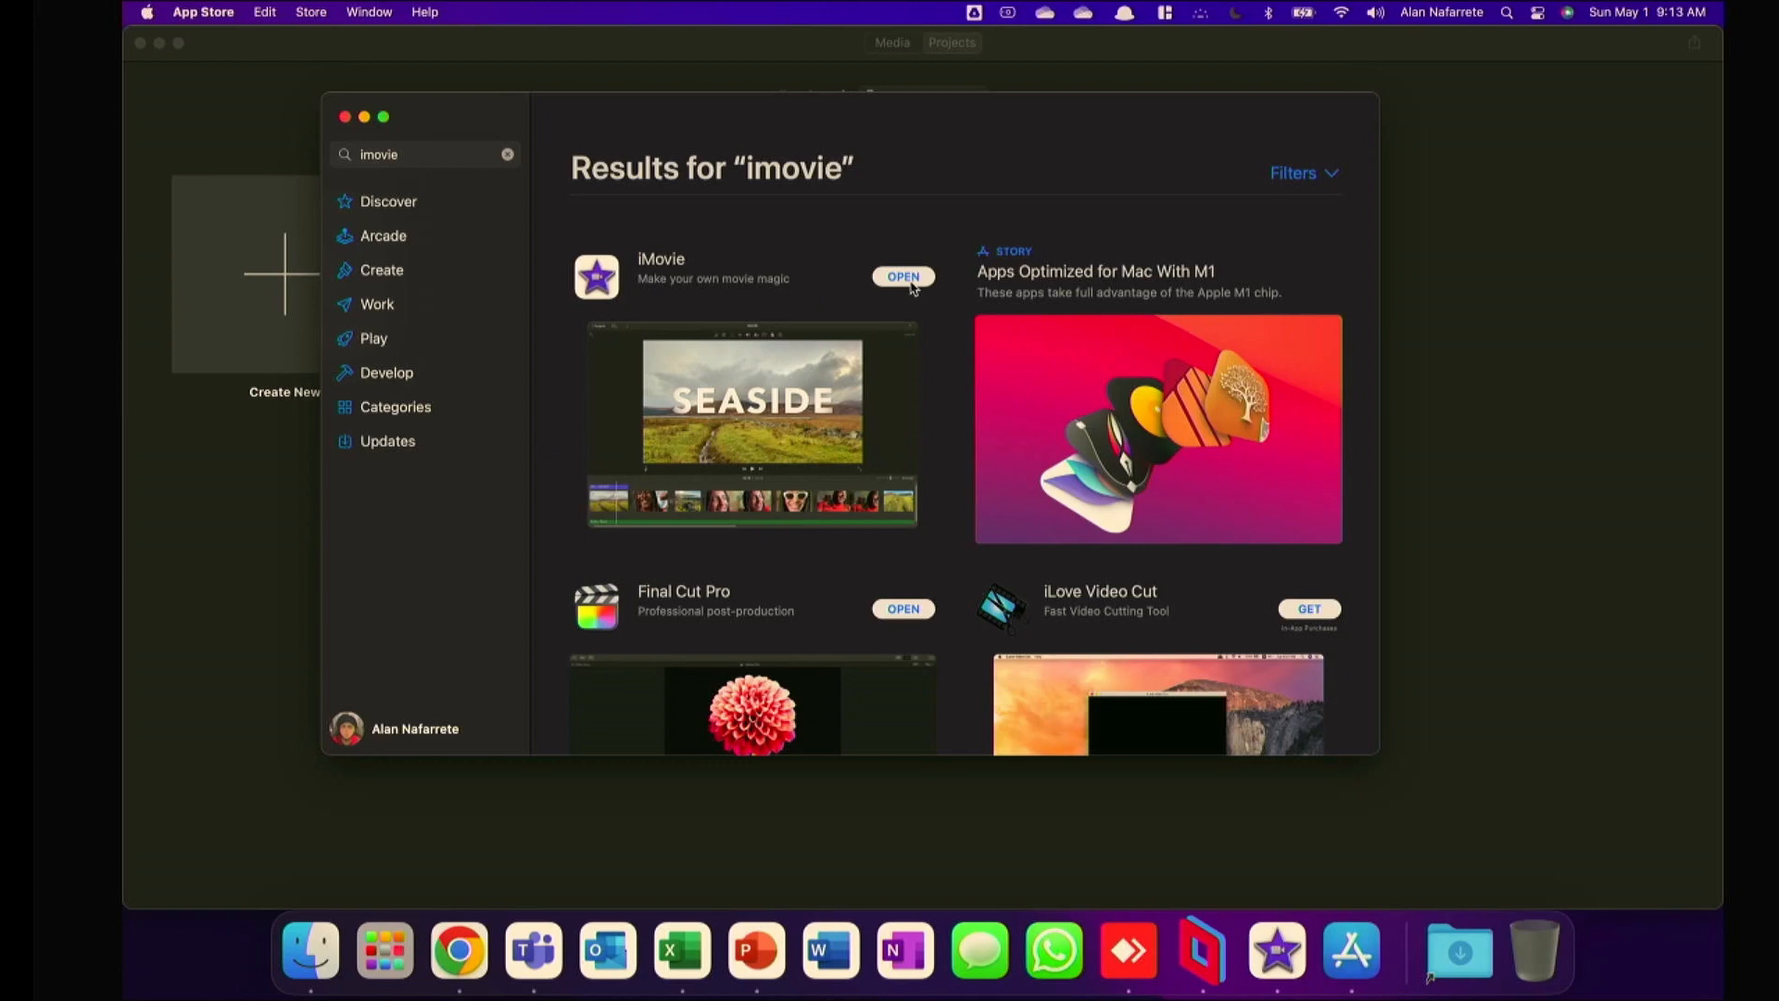
pyautogui.scroll(-5, 942, 363)
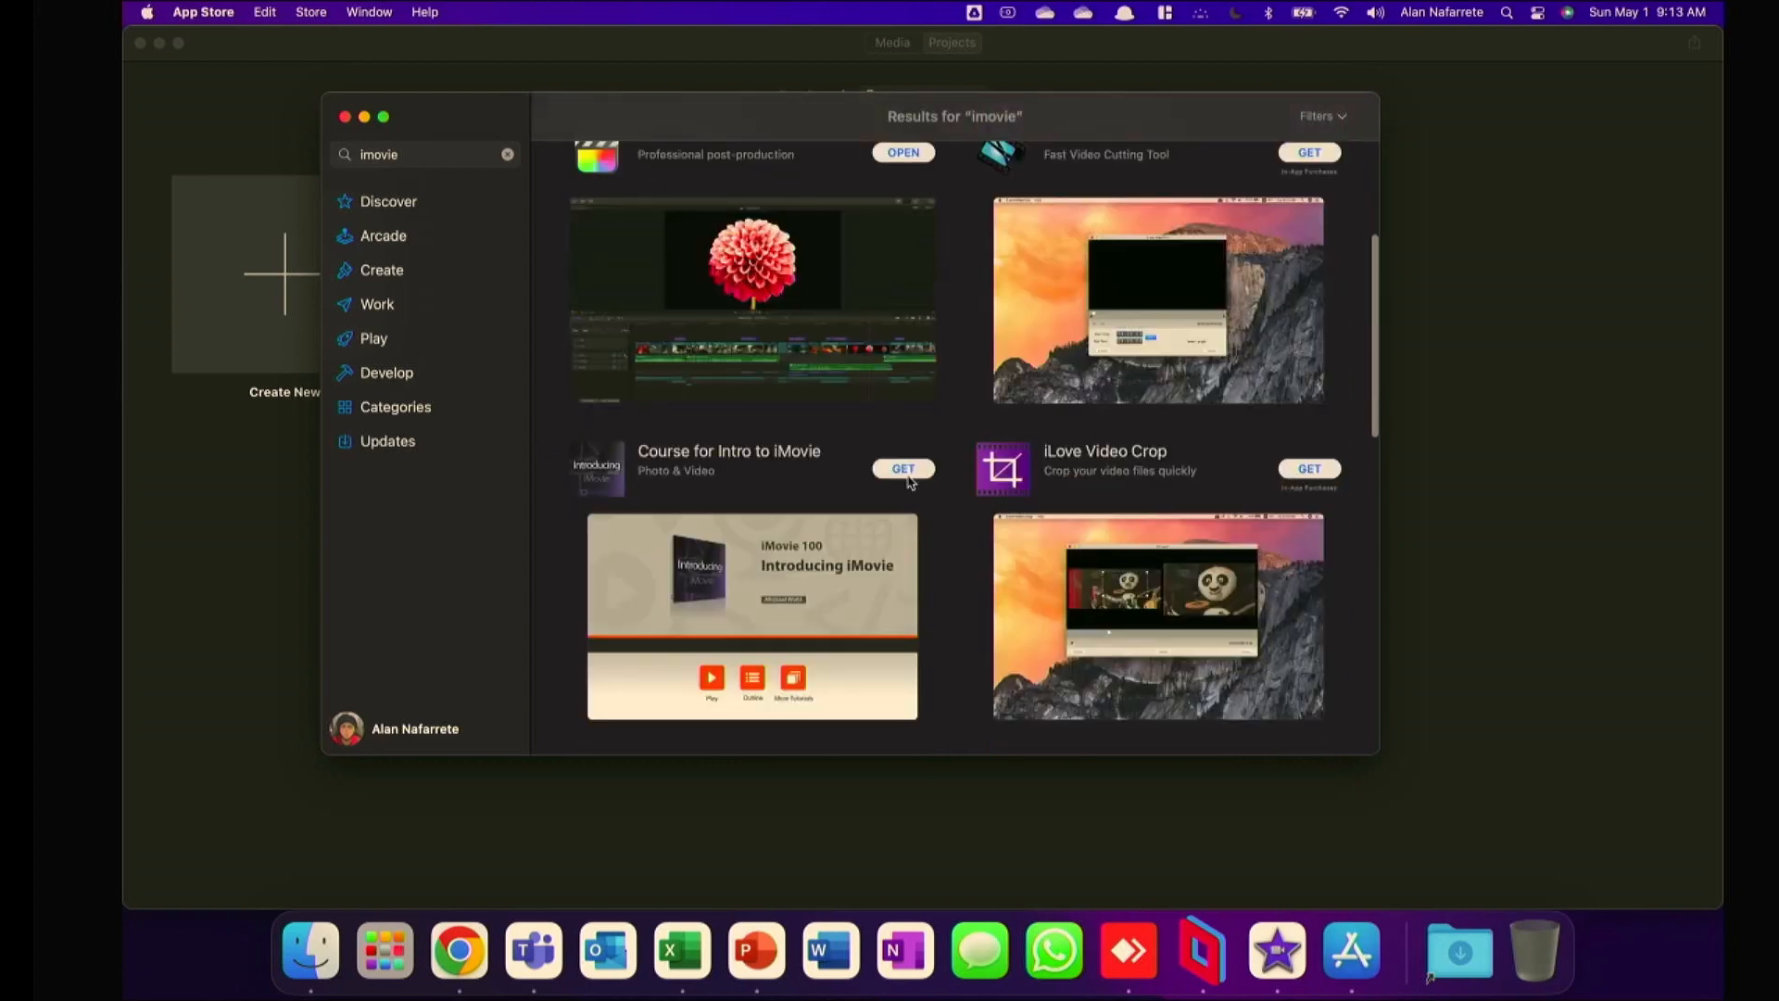
pyautogui.scroll(5, 908, 481)
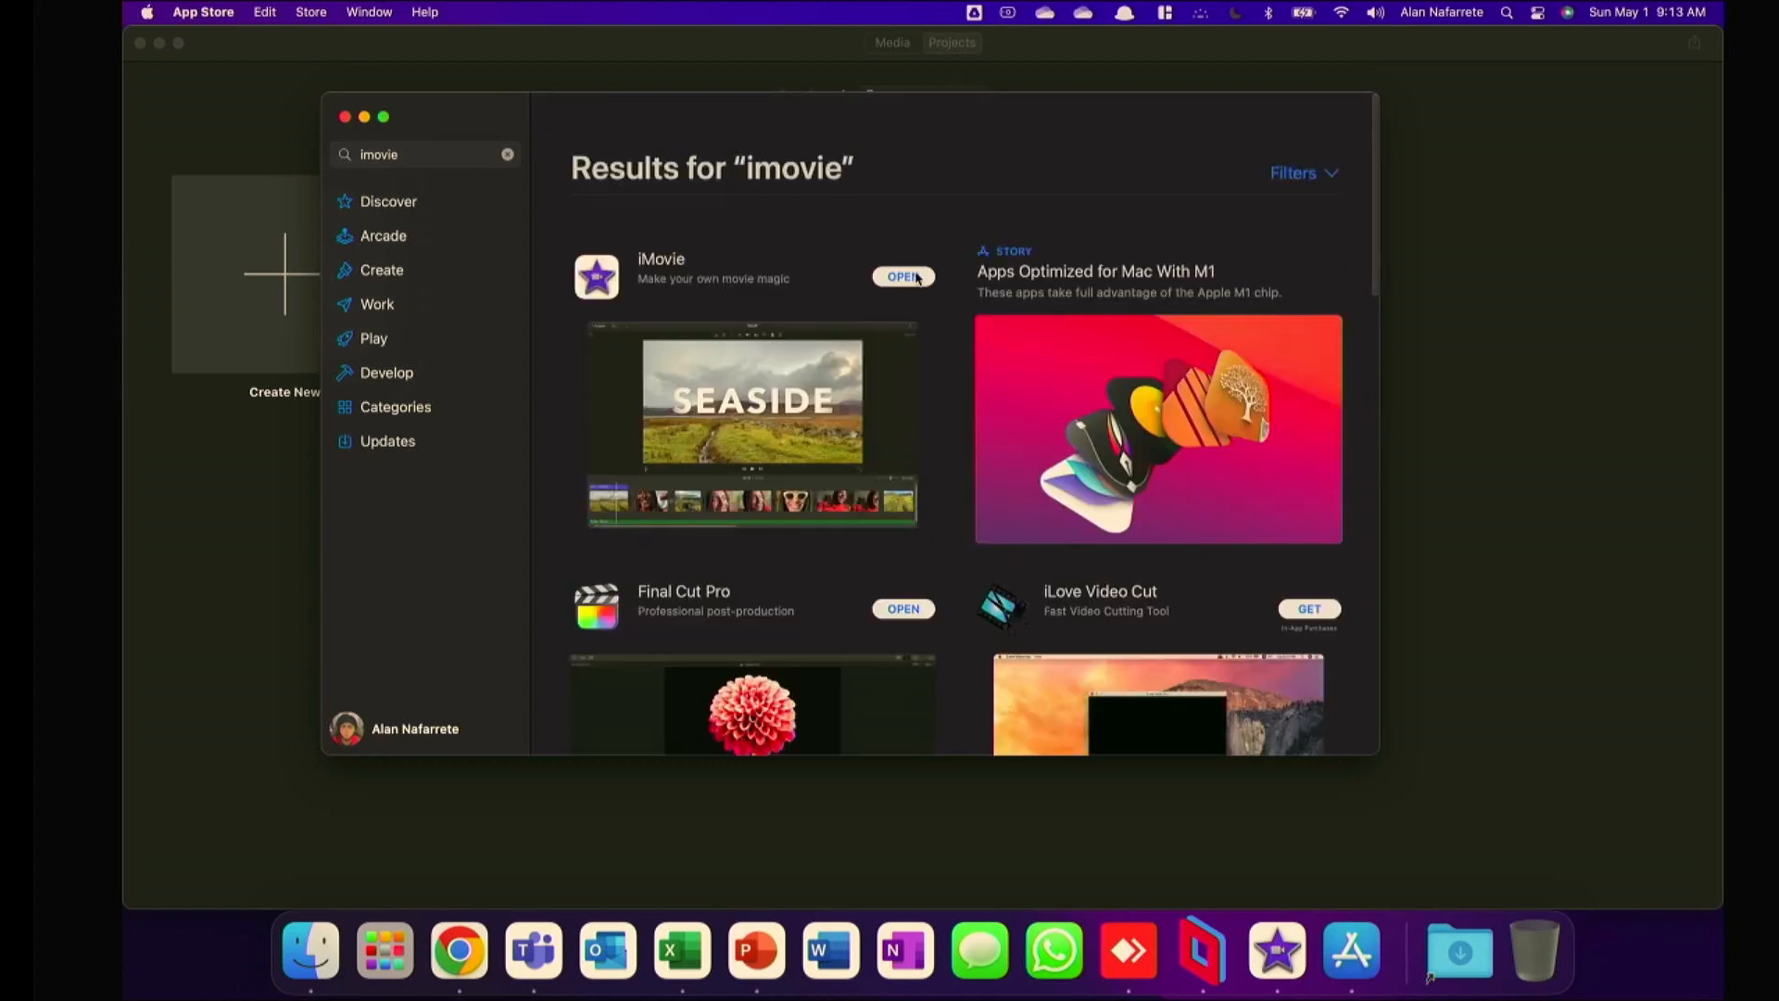
pyautogui.click(342, 116)
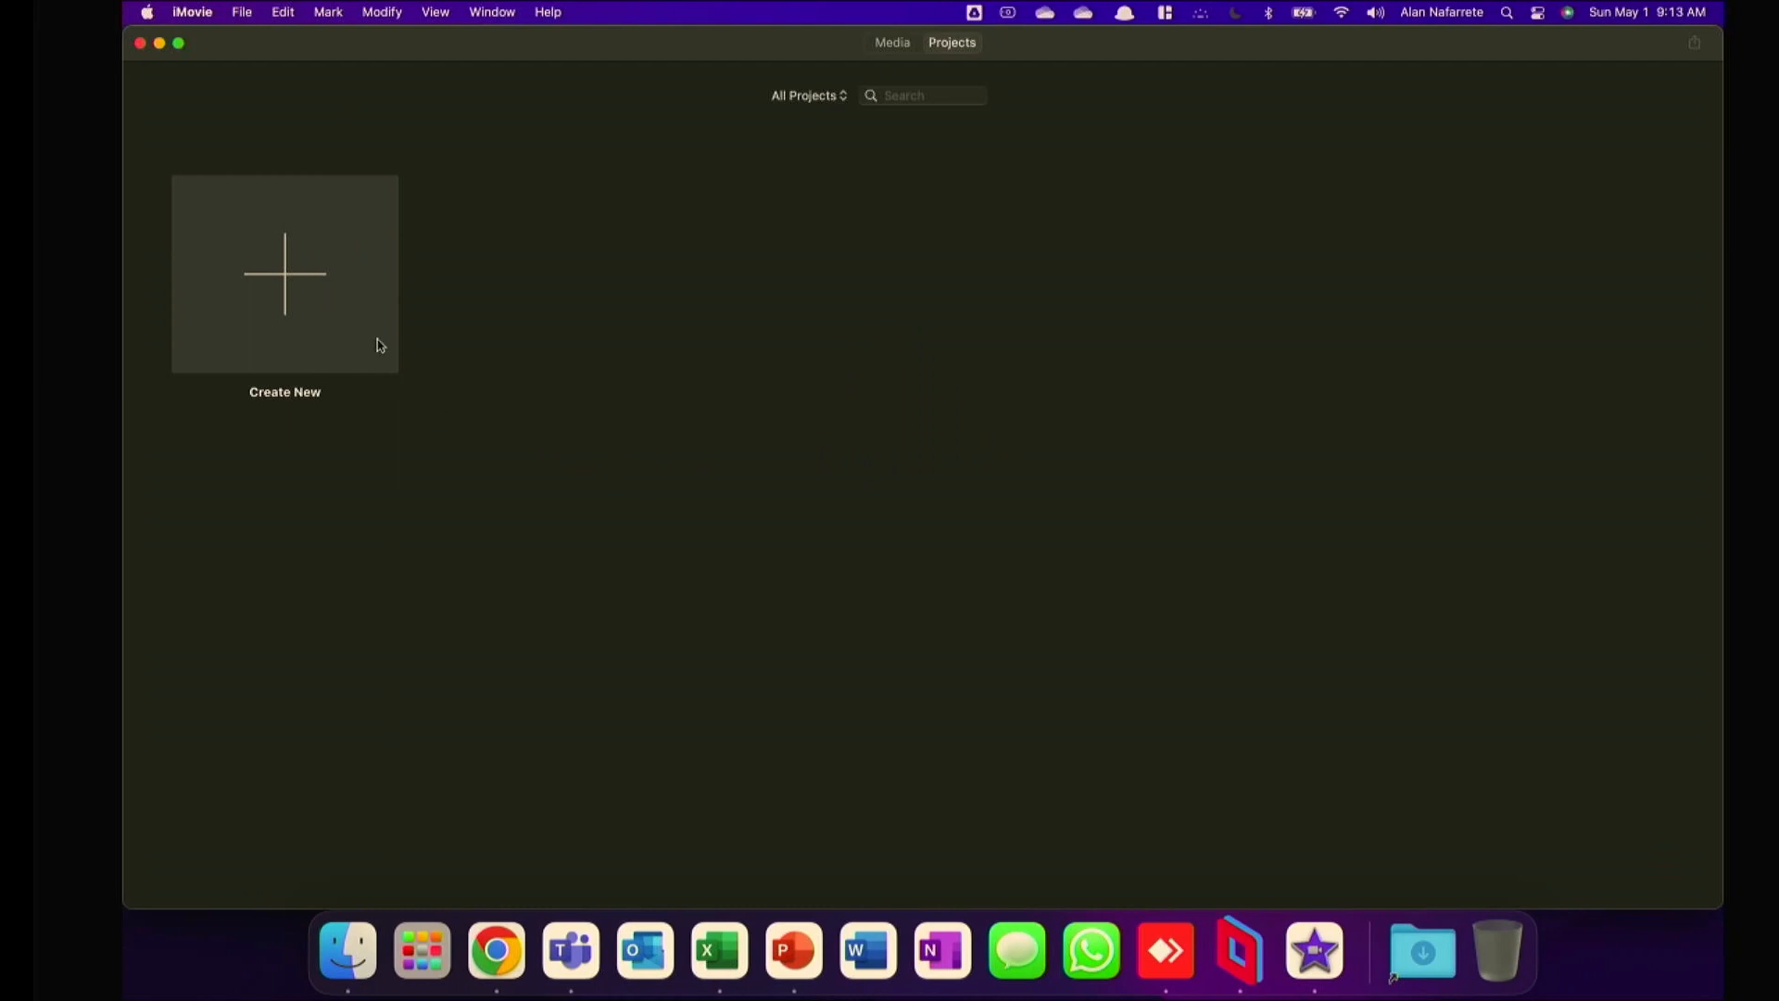
# Create a new movie project.
pyautogui.click(292, 289)
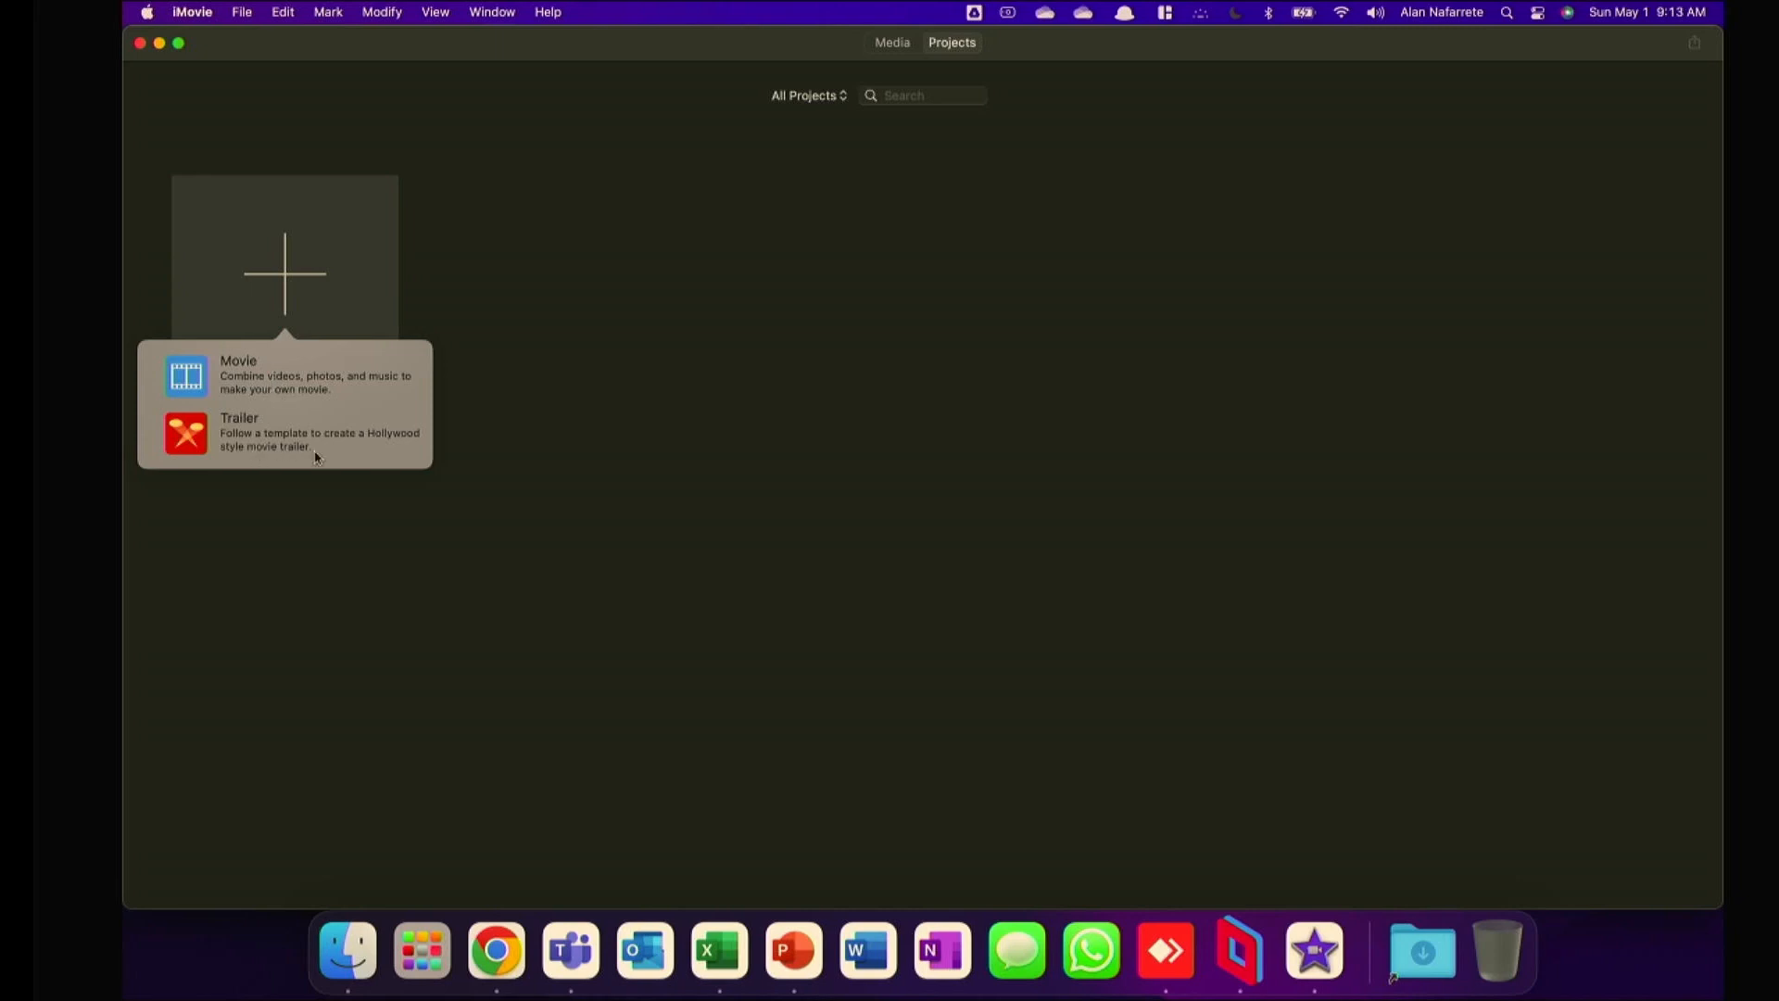
pyautogui.click(192, 377)
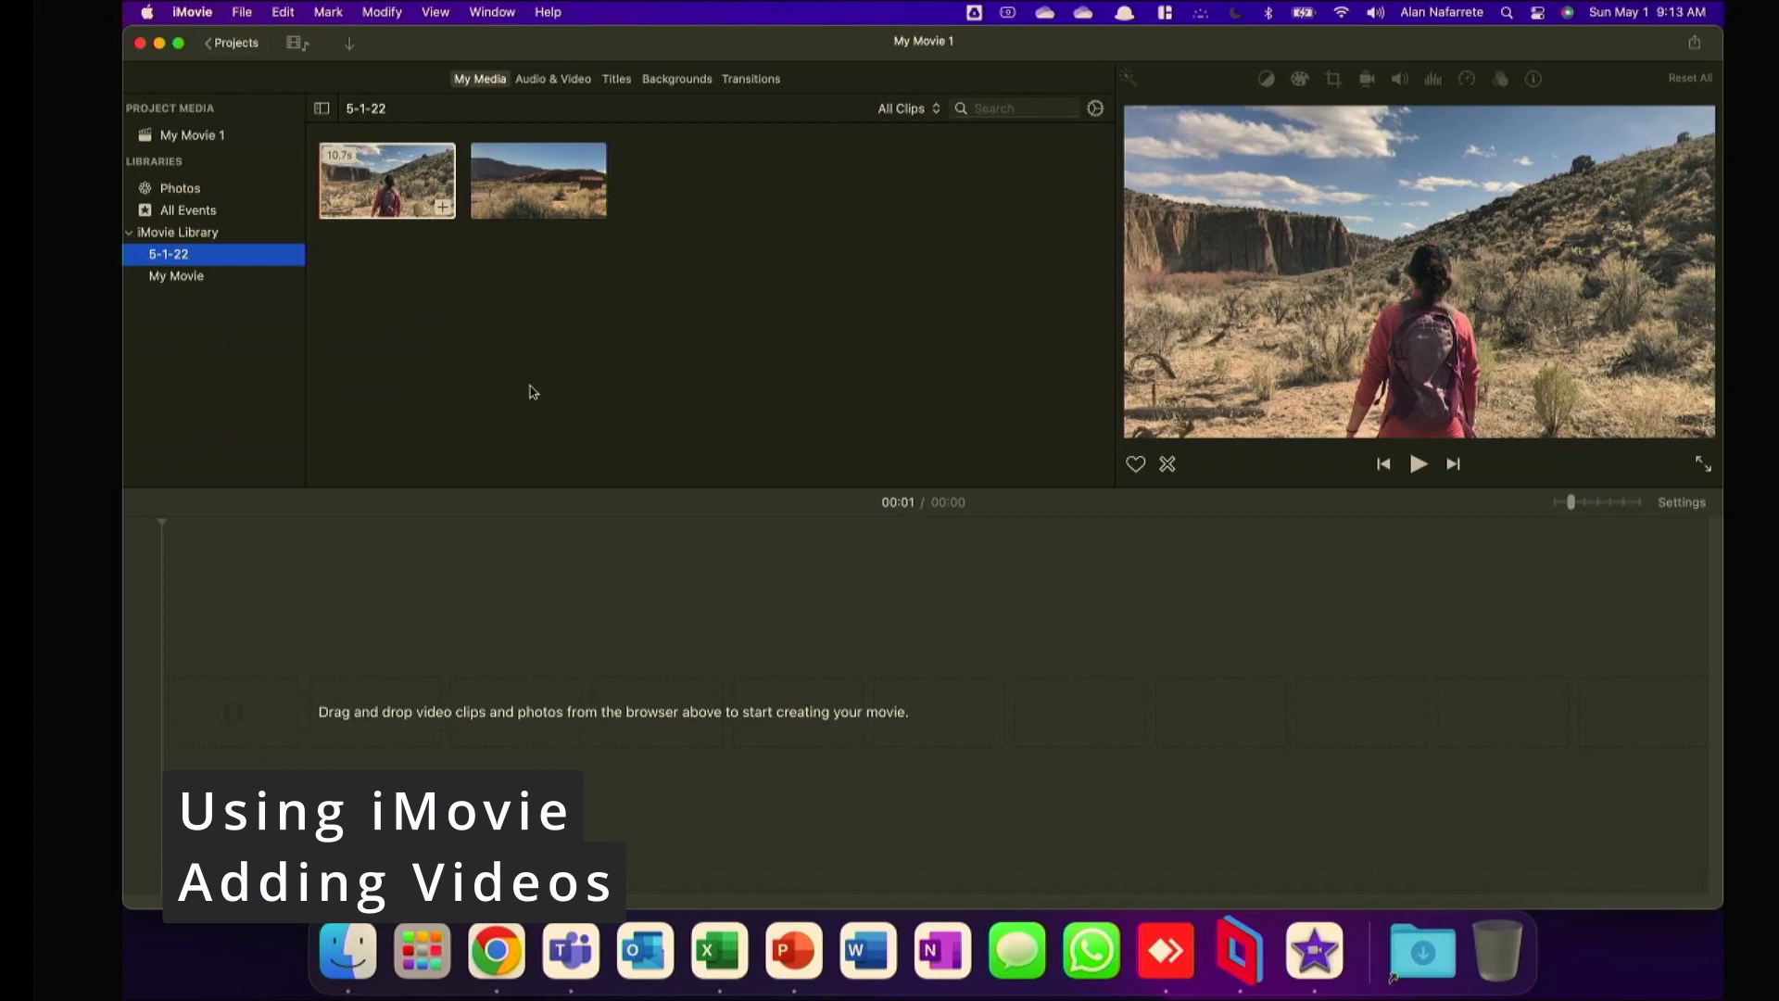
pyautogui.click(412, 696)
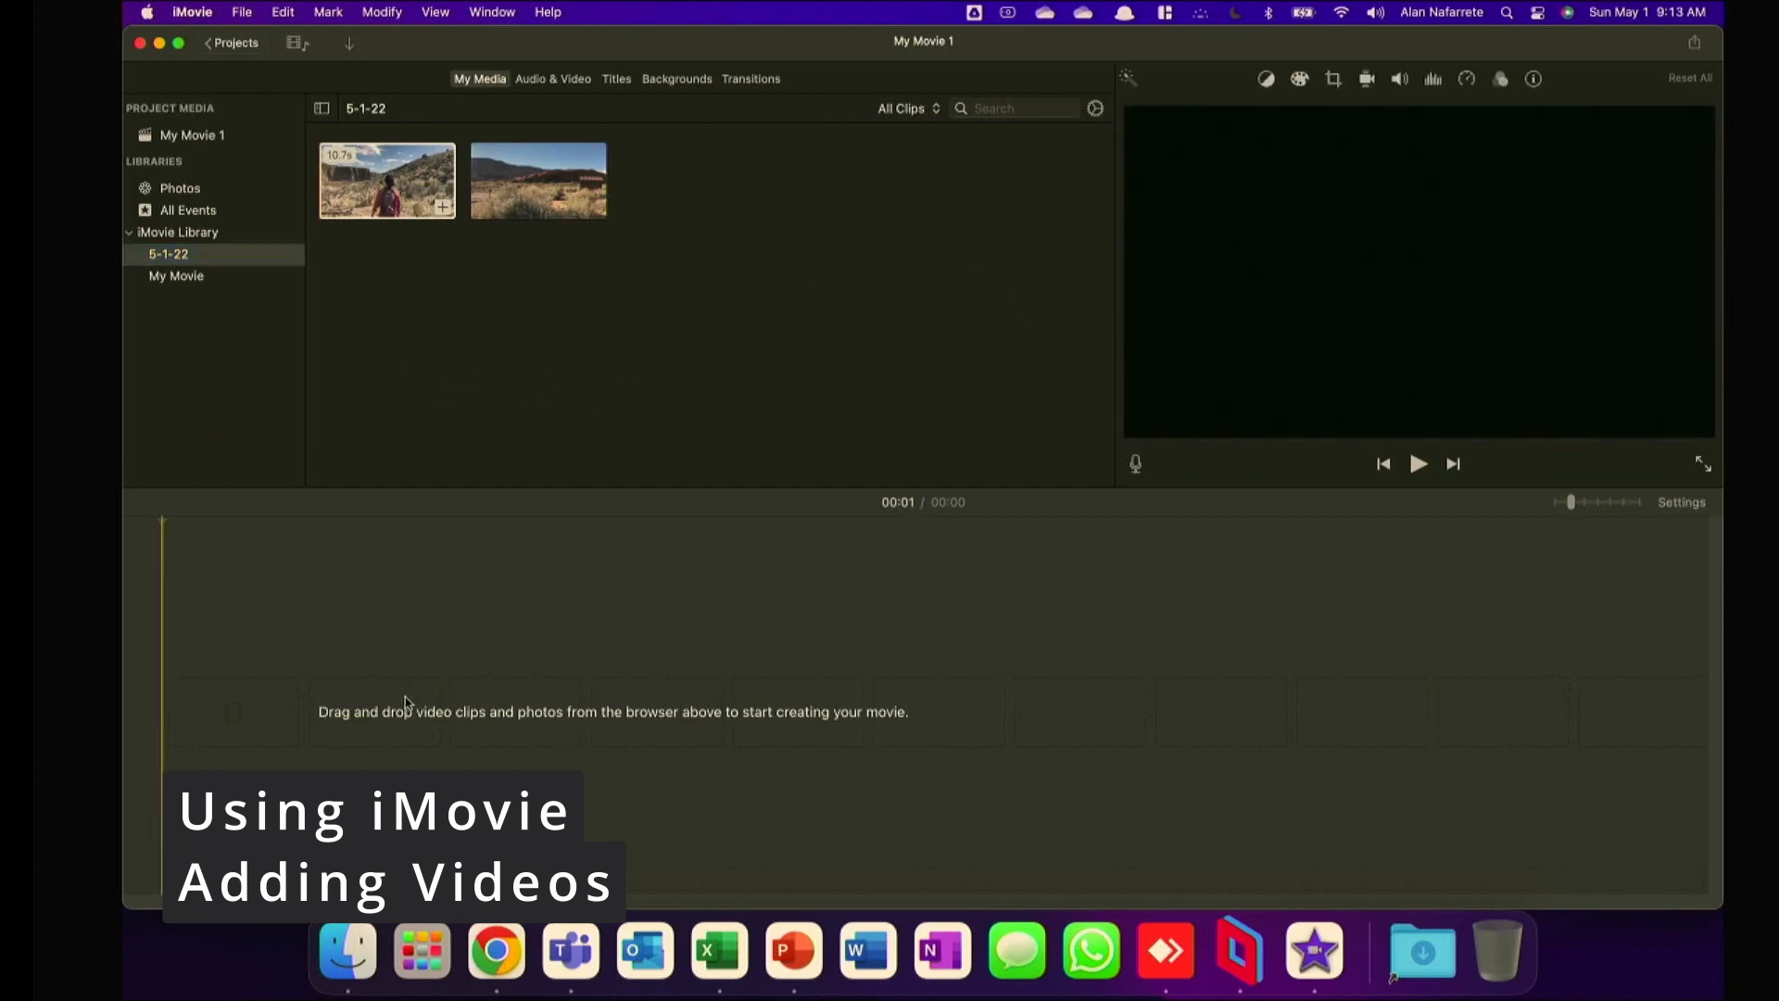
# From Finder, import IMG_8472.MOV, IMG_8457.MOV, IMG_8455.MOV and IMG_8454.MOV into the 5-1-22 event, and place the event's first clip in the timeline.
pyautogui.click(345, 959)
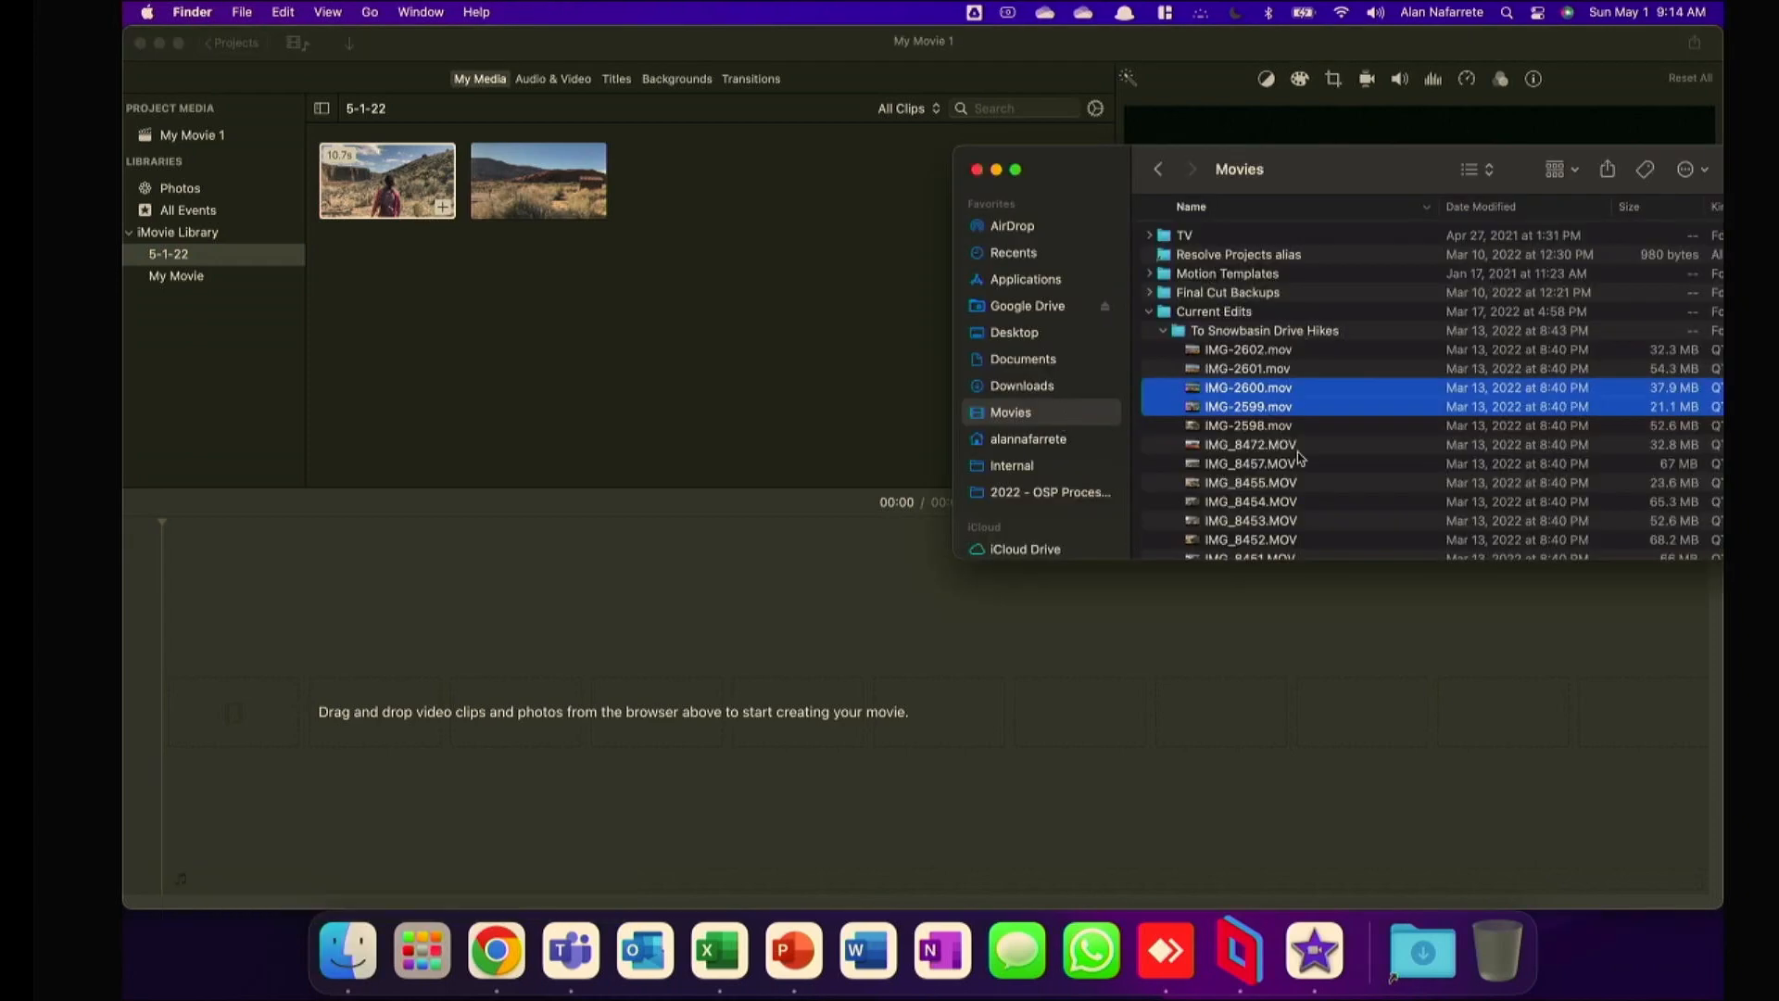
pyautogui.scroll(-10, 1298, 448)
pyautogui.scroll(10, 1298, 448)
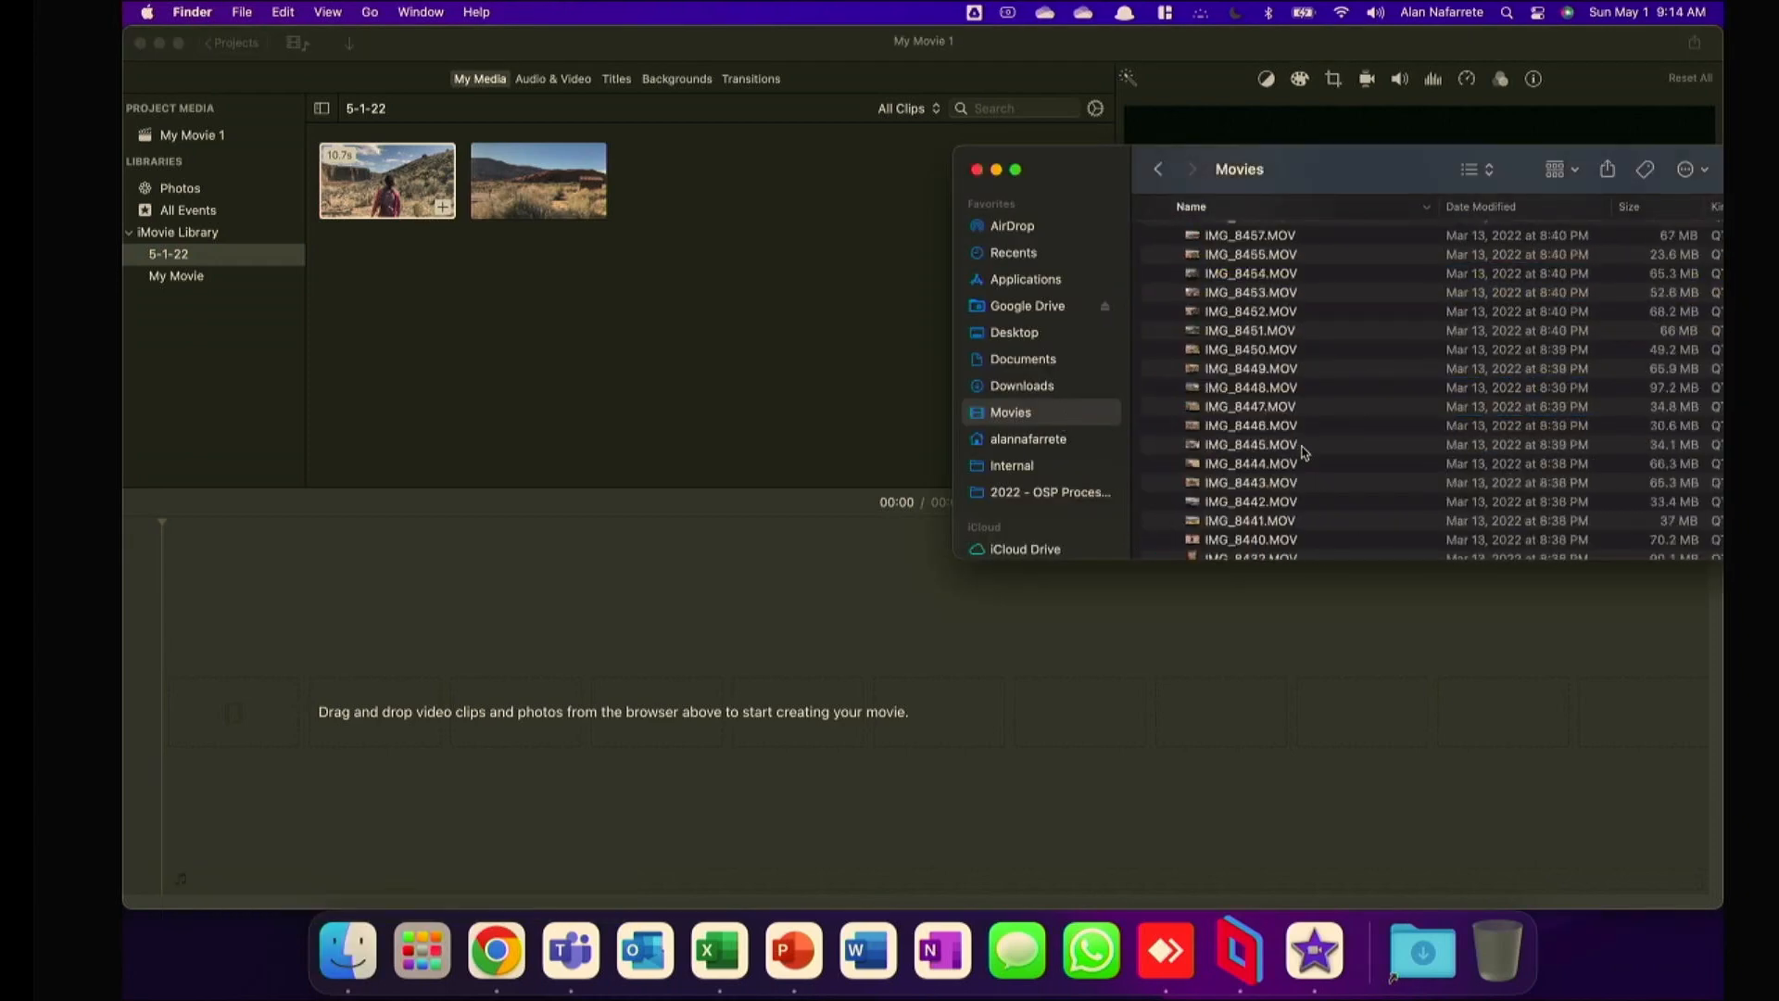
pyautogui.click(1279, 388)
pyautogui.keyDown('shift'); pyautogui.click(1274, 413); pyautogui.keyUp('shift')
pyautogui.click(1258, 445)
pyautogui.keyDown('shift'); pyautogui.click(1252, 501); pyautogui.keyUp('shift')
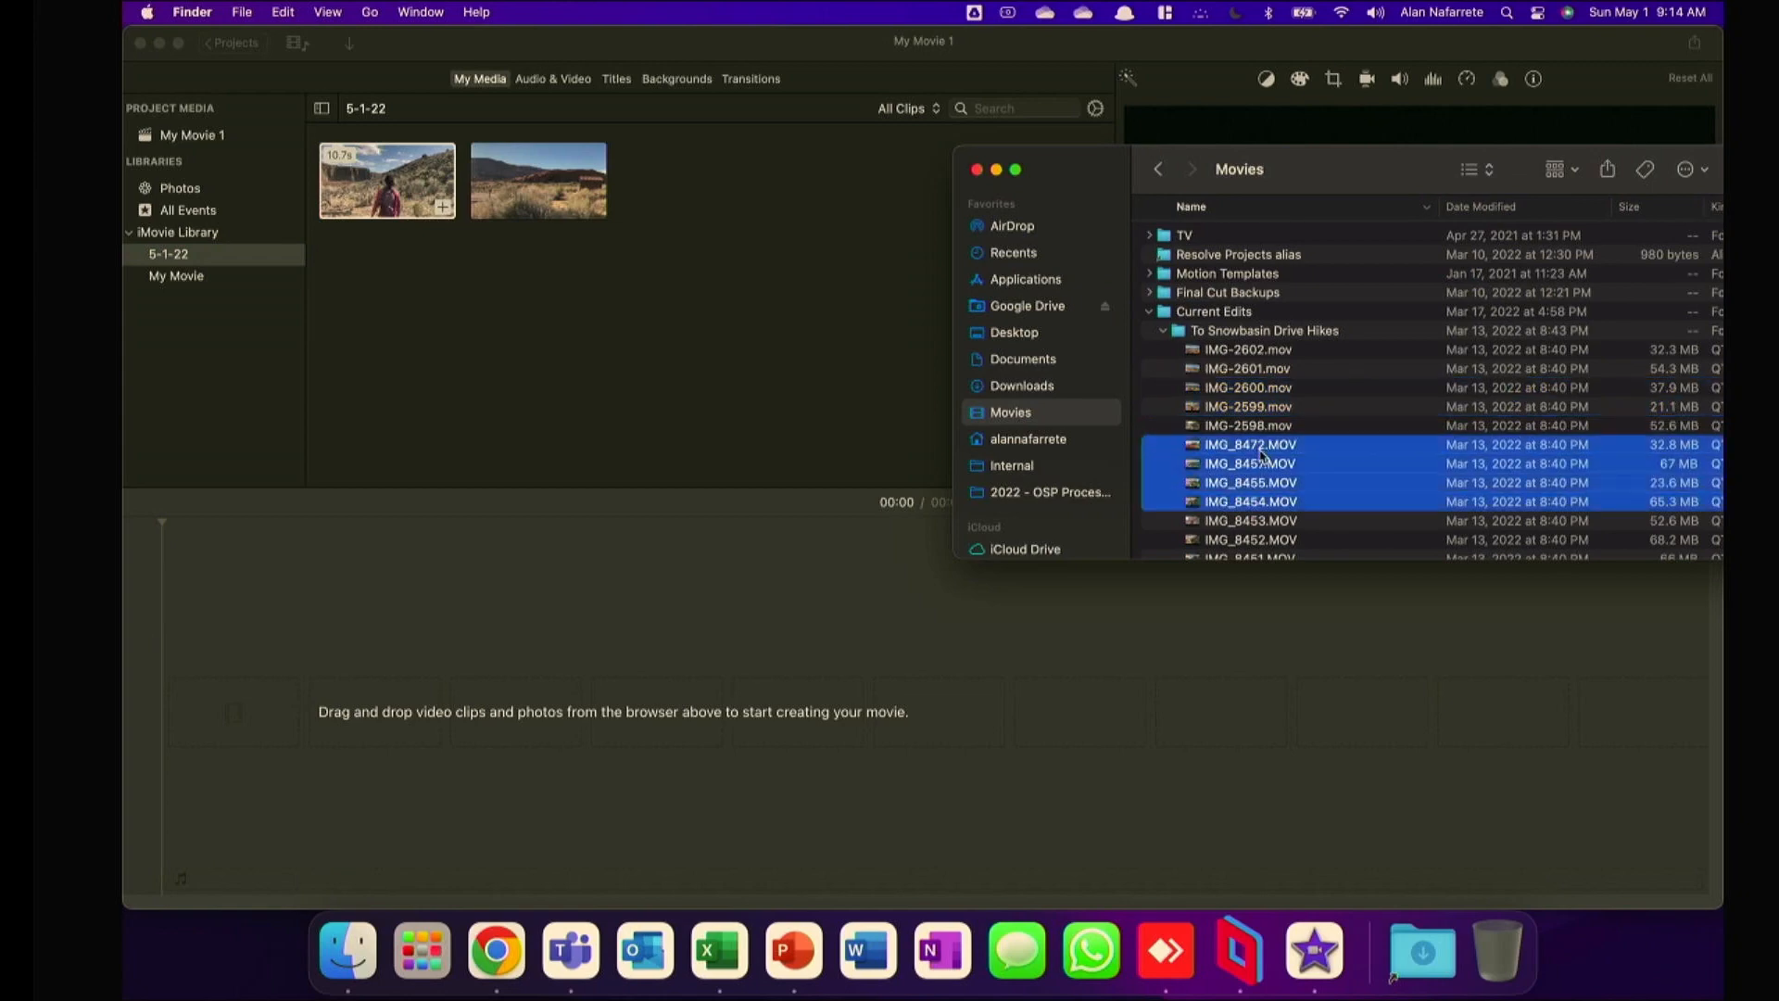
pyautogui.moveTo(1252, 463); pyautogui.dragTo(683, 365)
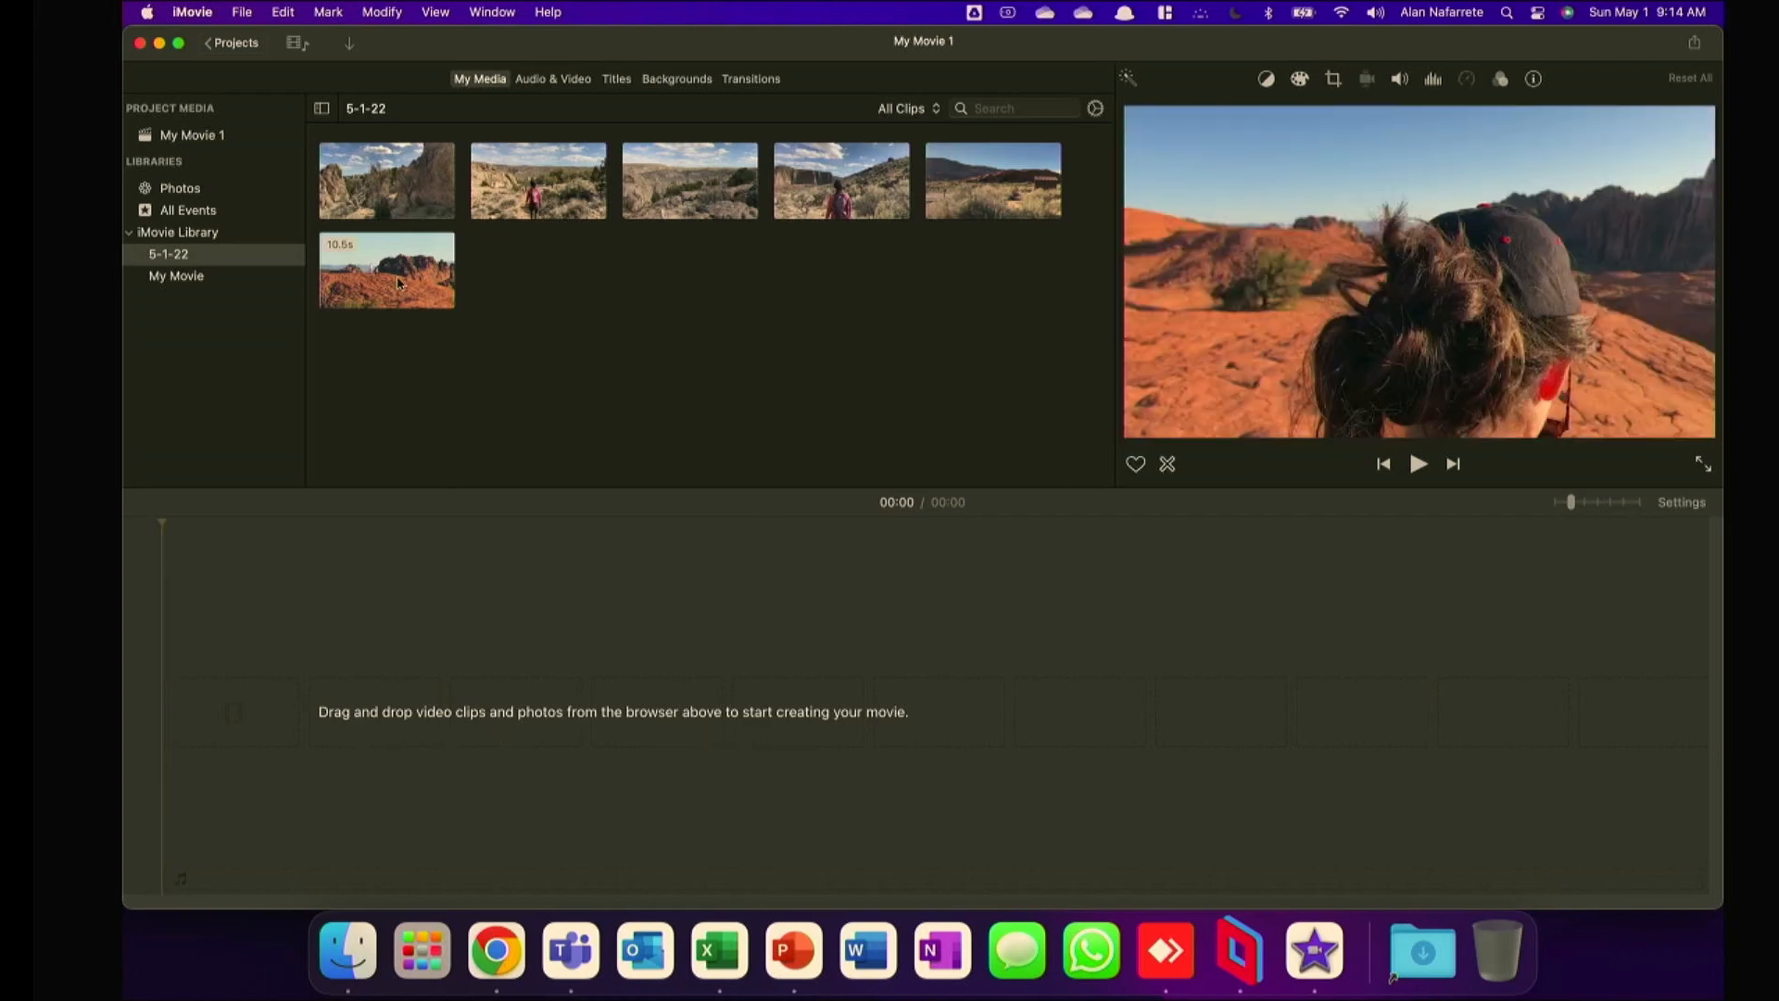
pyautogui.moveTo(395, 173); pyautogui.dragTo(221, 732)
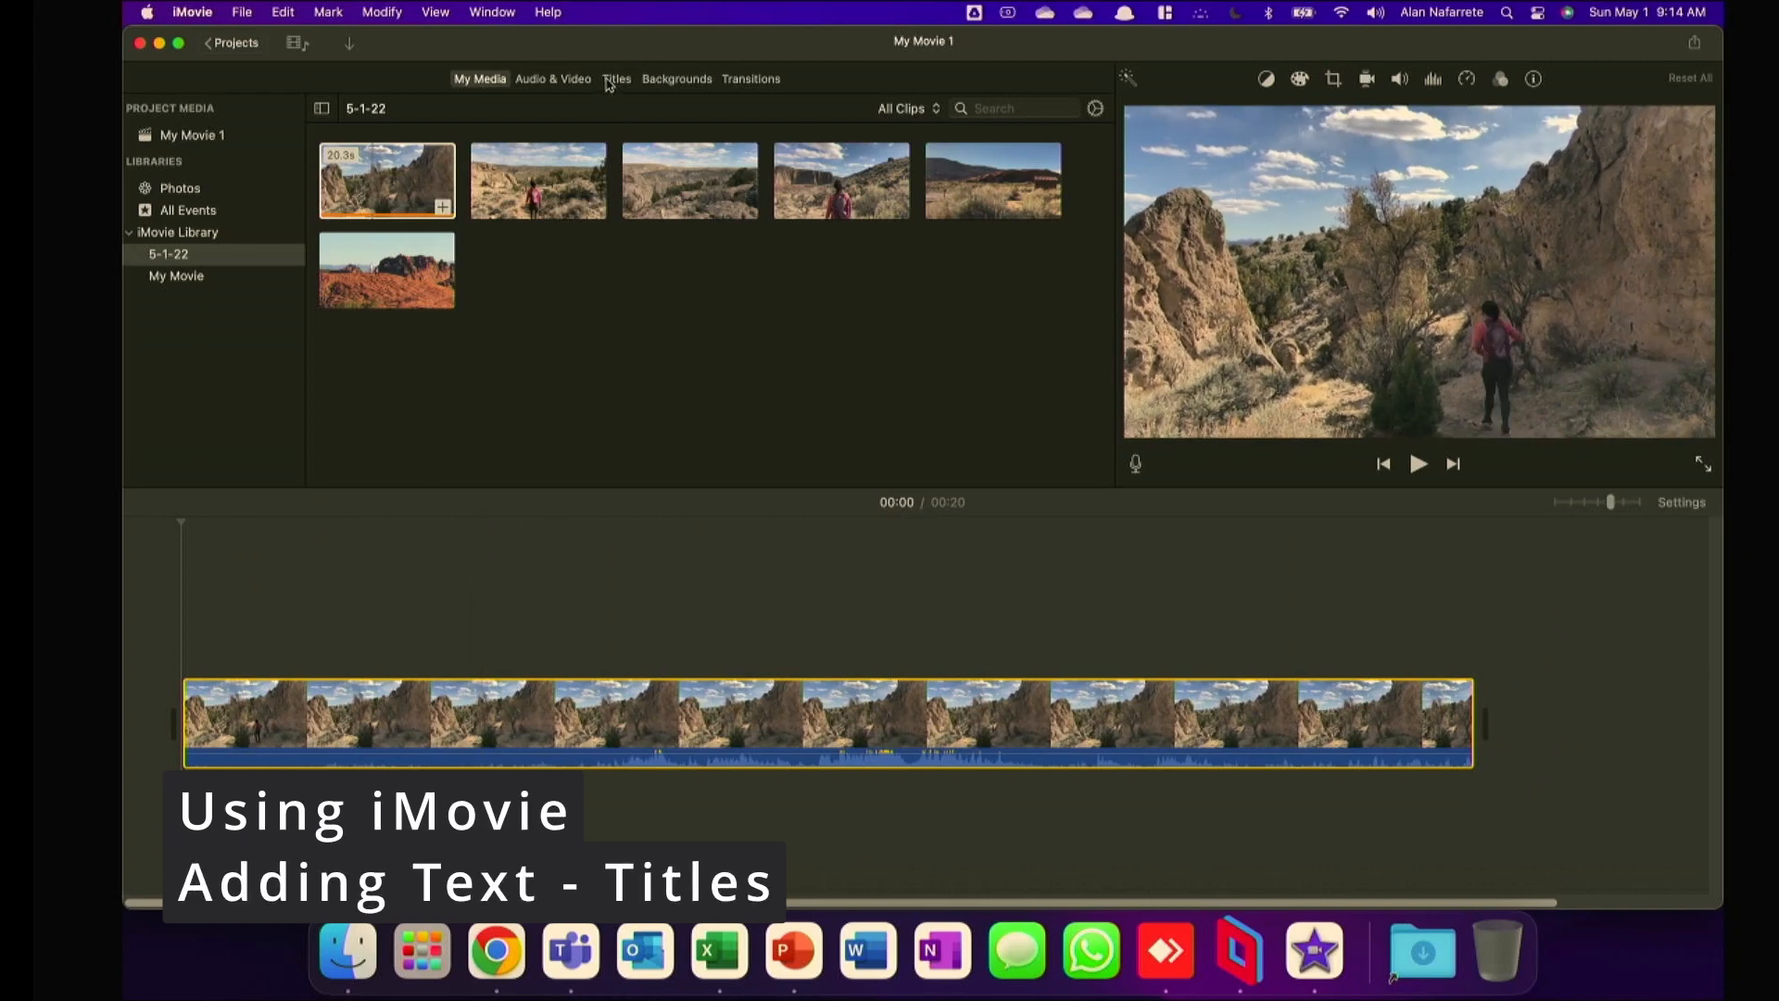
# Browse the title styles and preview them one by one from Slide to Expand Lower Third.
pyautogui.click(609, 82)
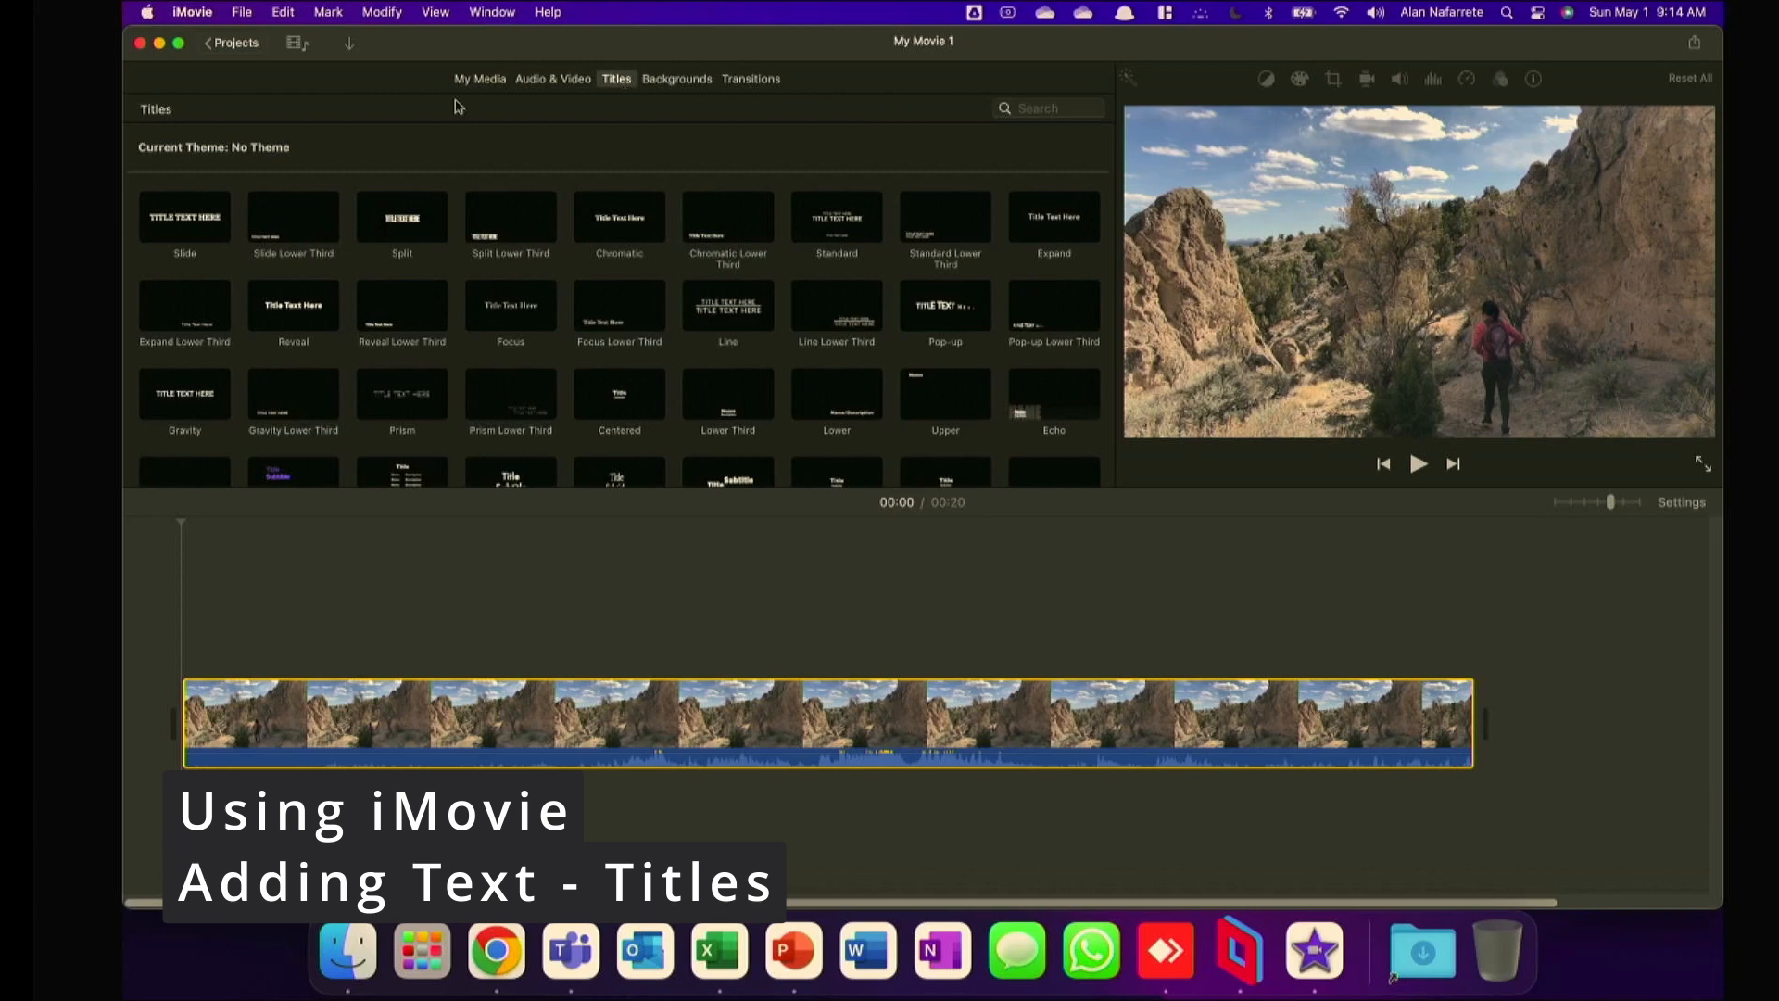
pyautogui.scroll(-5, 609, 323)
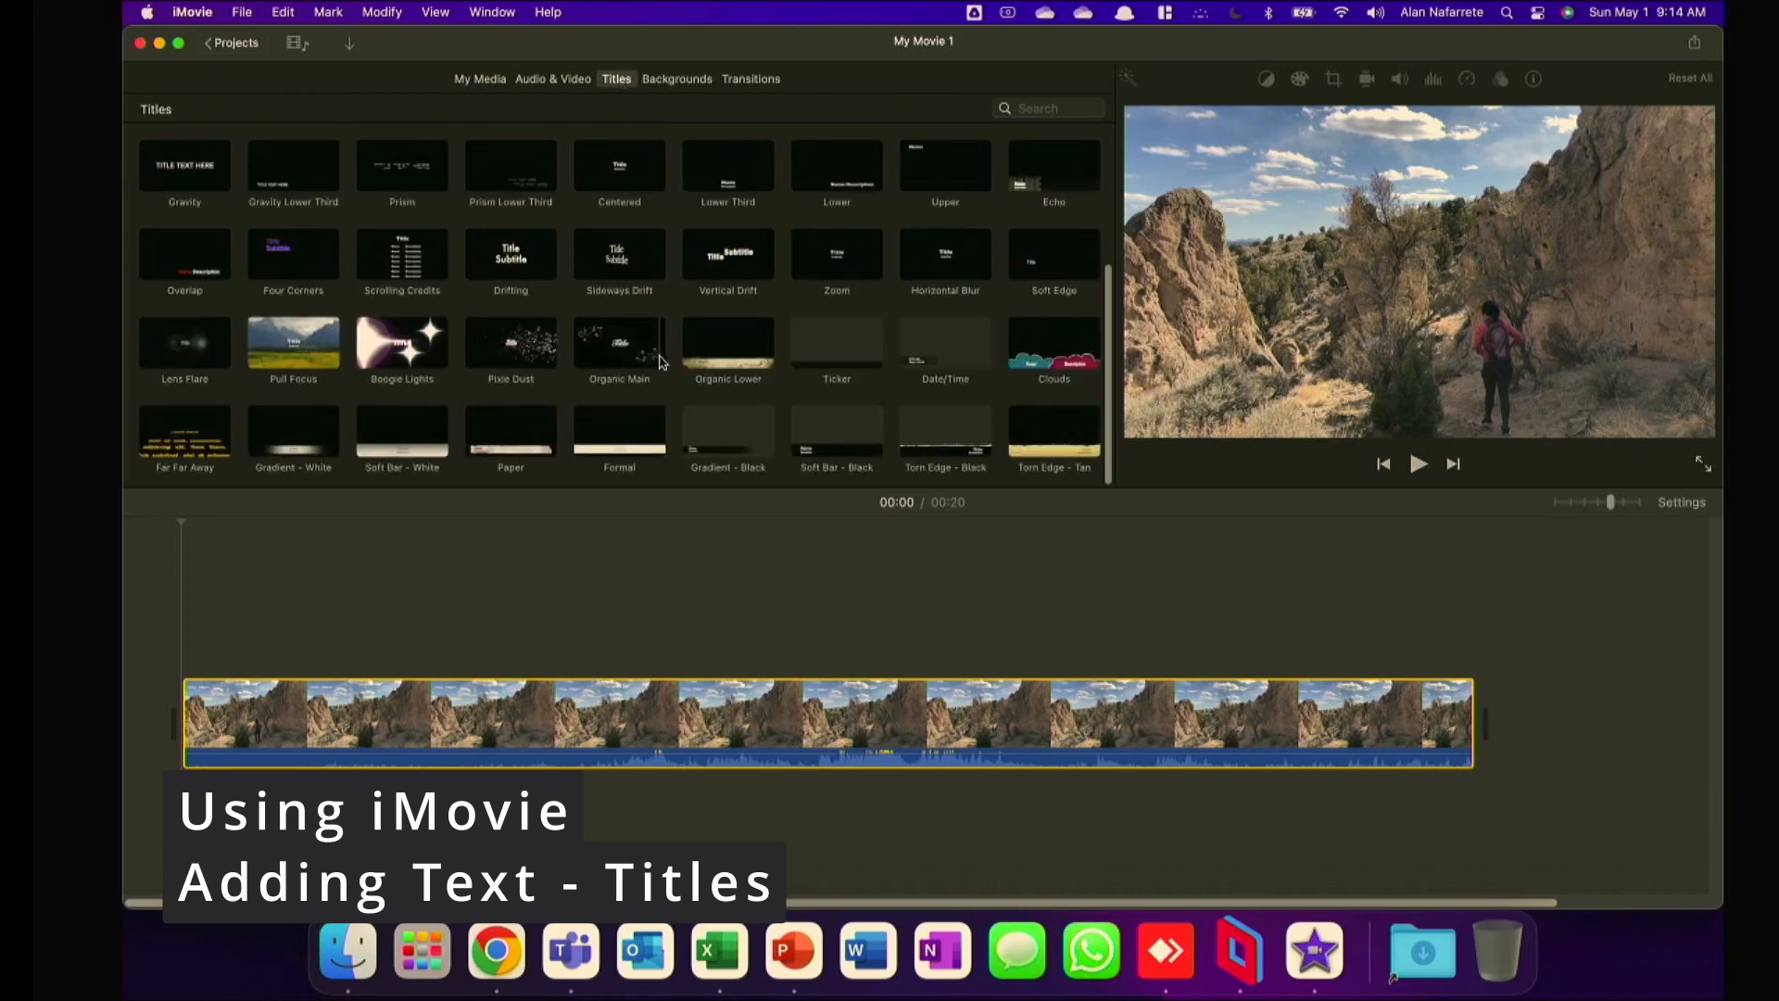
pyautogui.scroll(5, 662, 361)
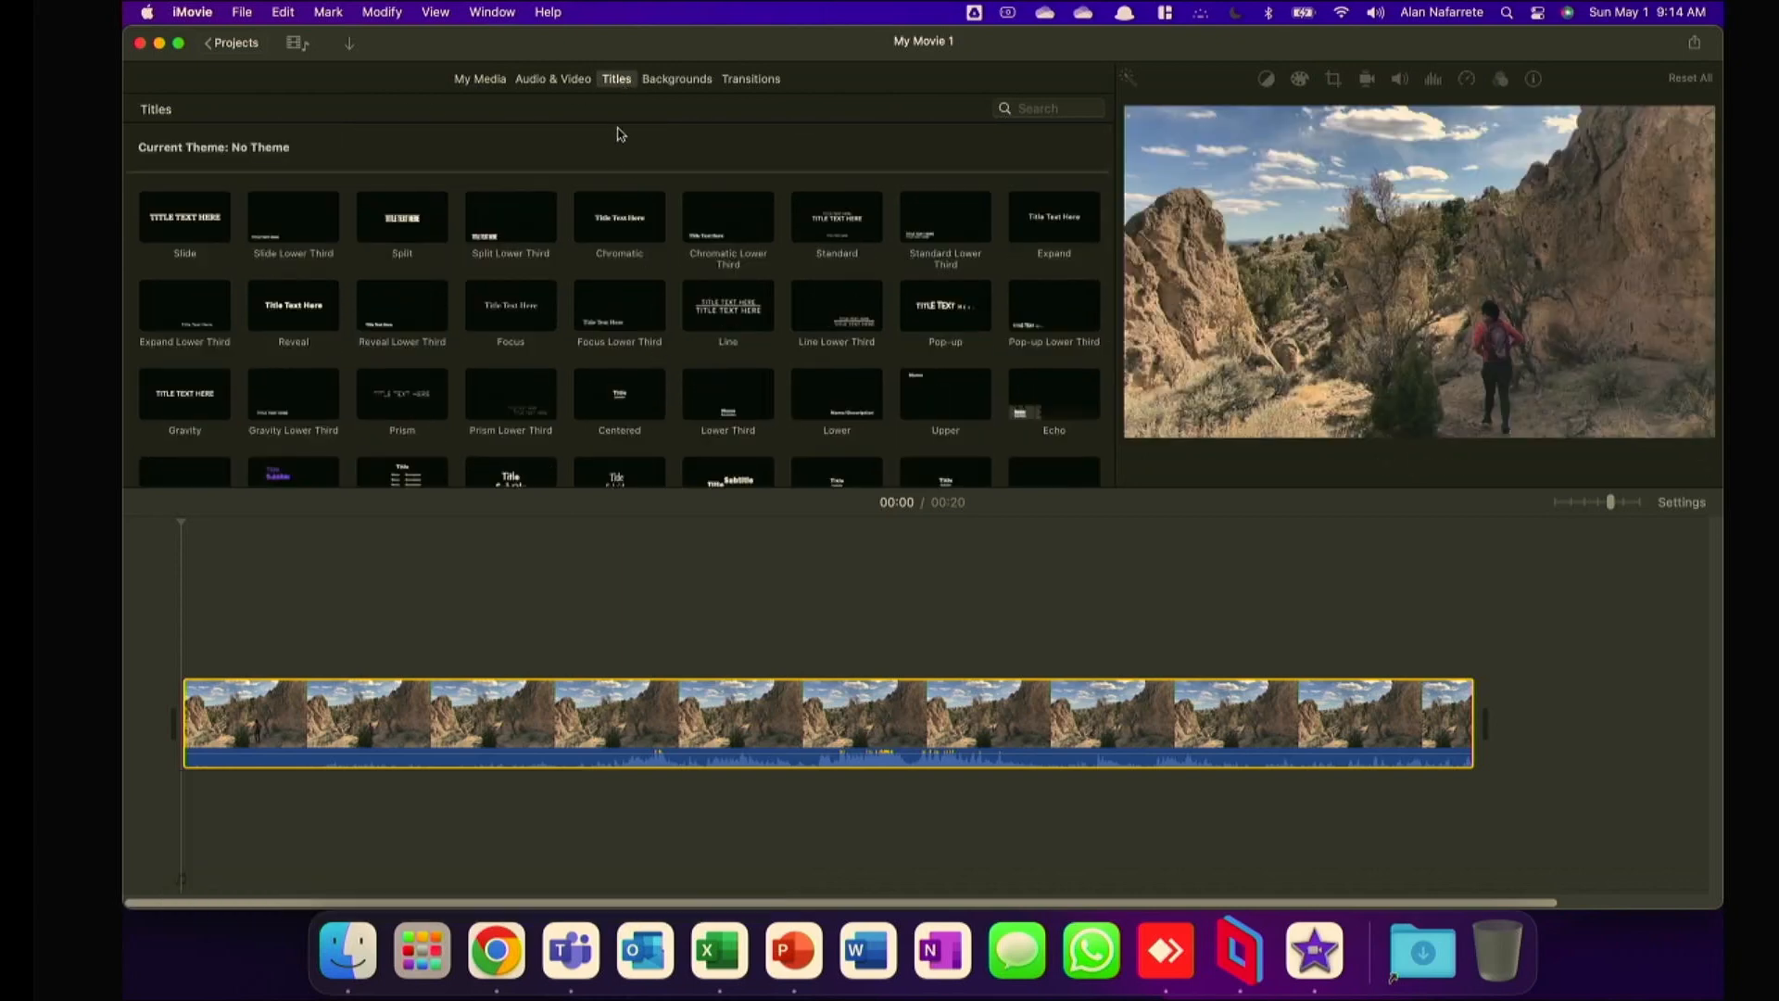
pyautogui.click(162, 229)
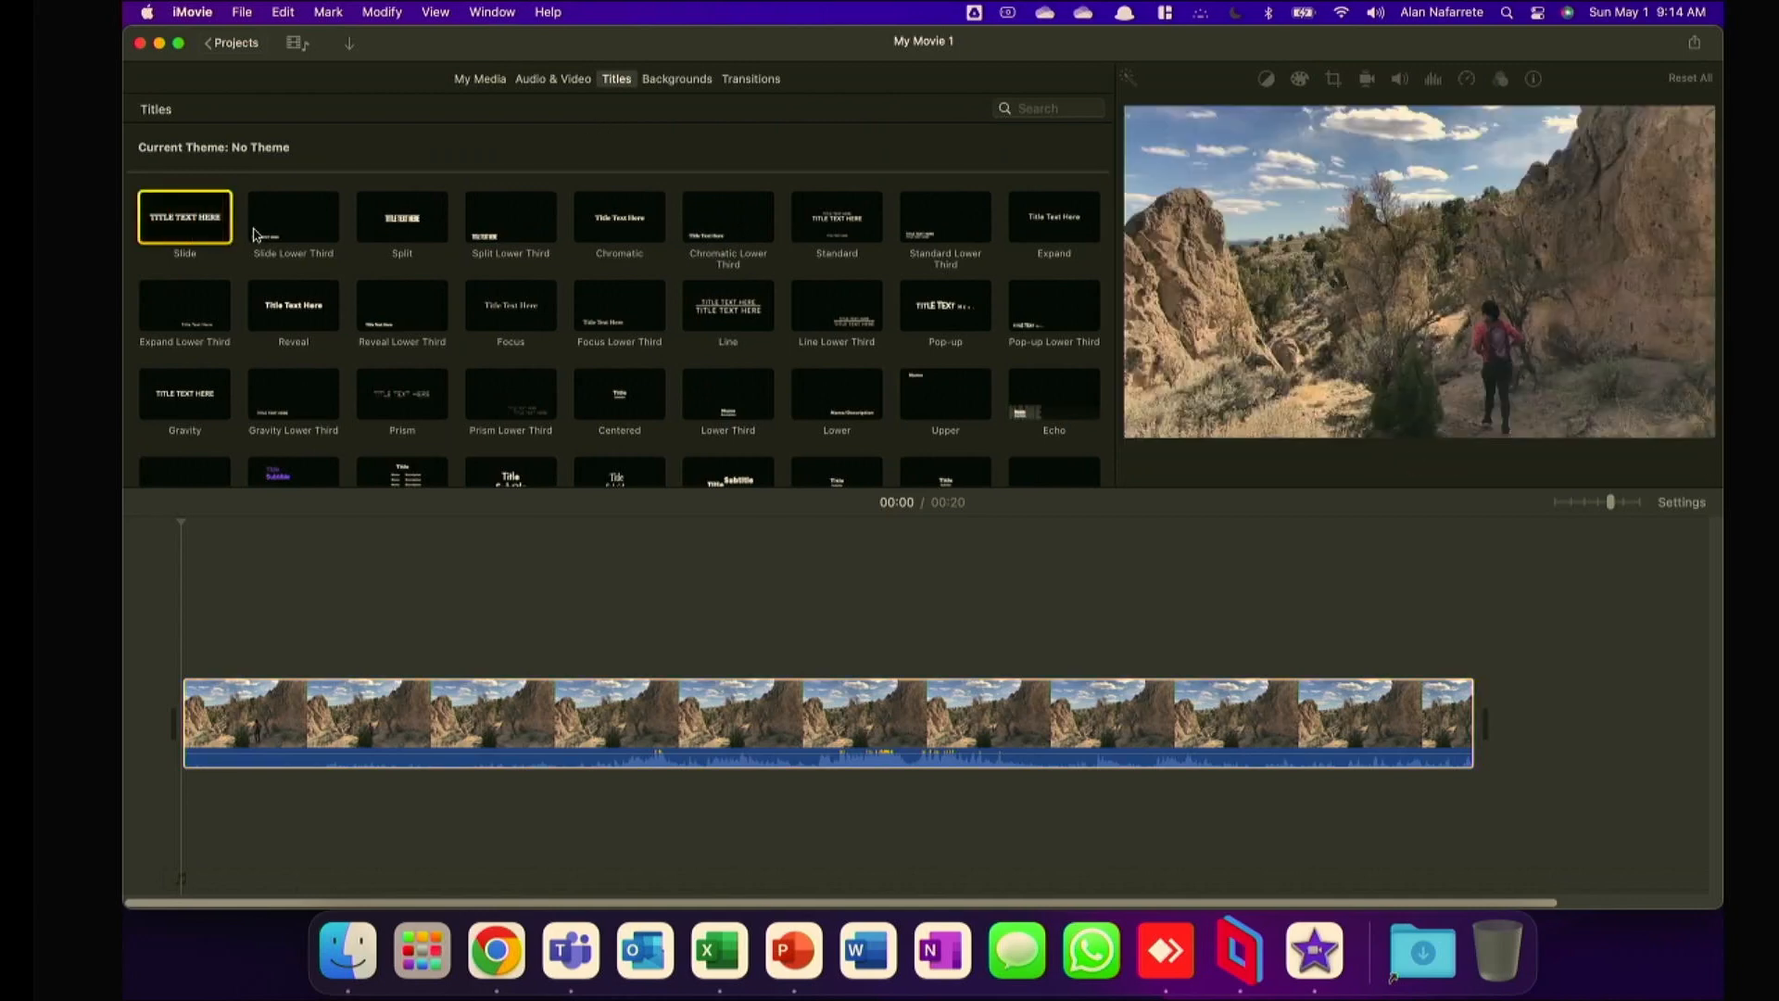
pyautogui.click(271, 231)
pyautogui.click(380, 232)
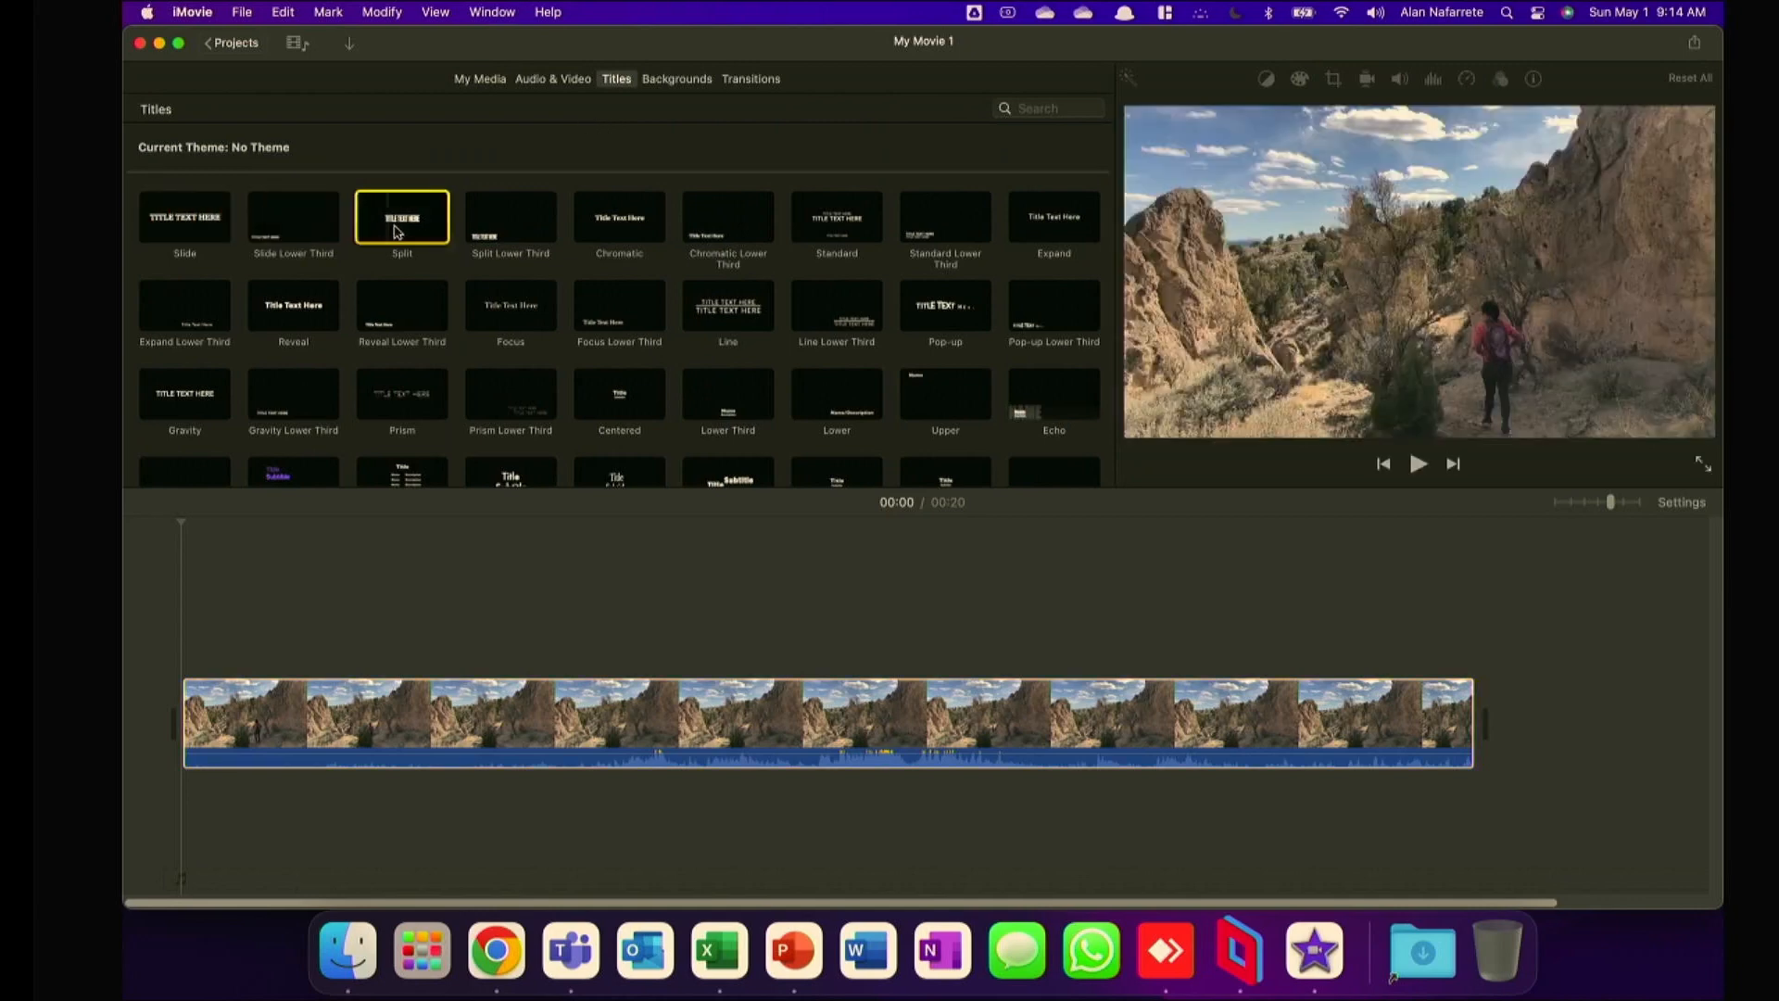
pyautogui.click(487, 234)
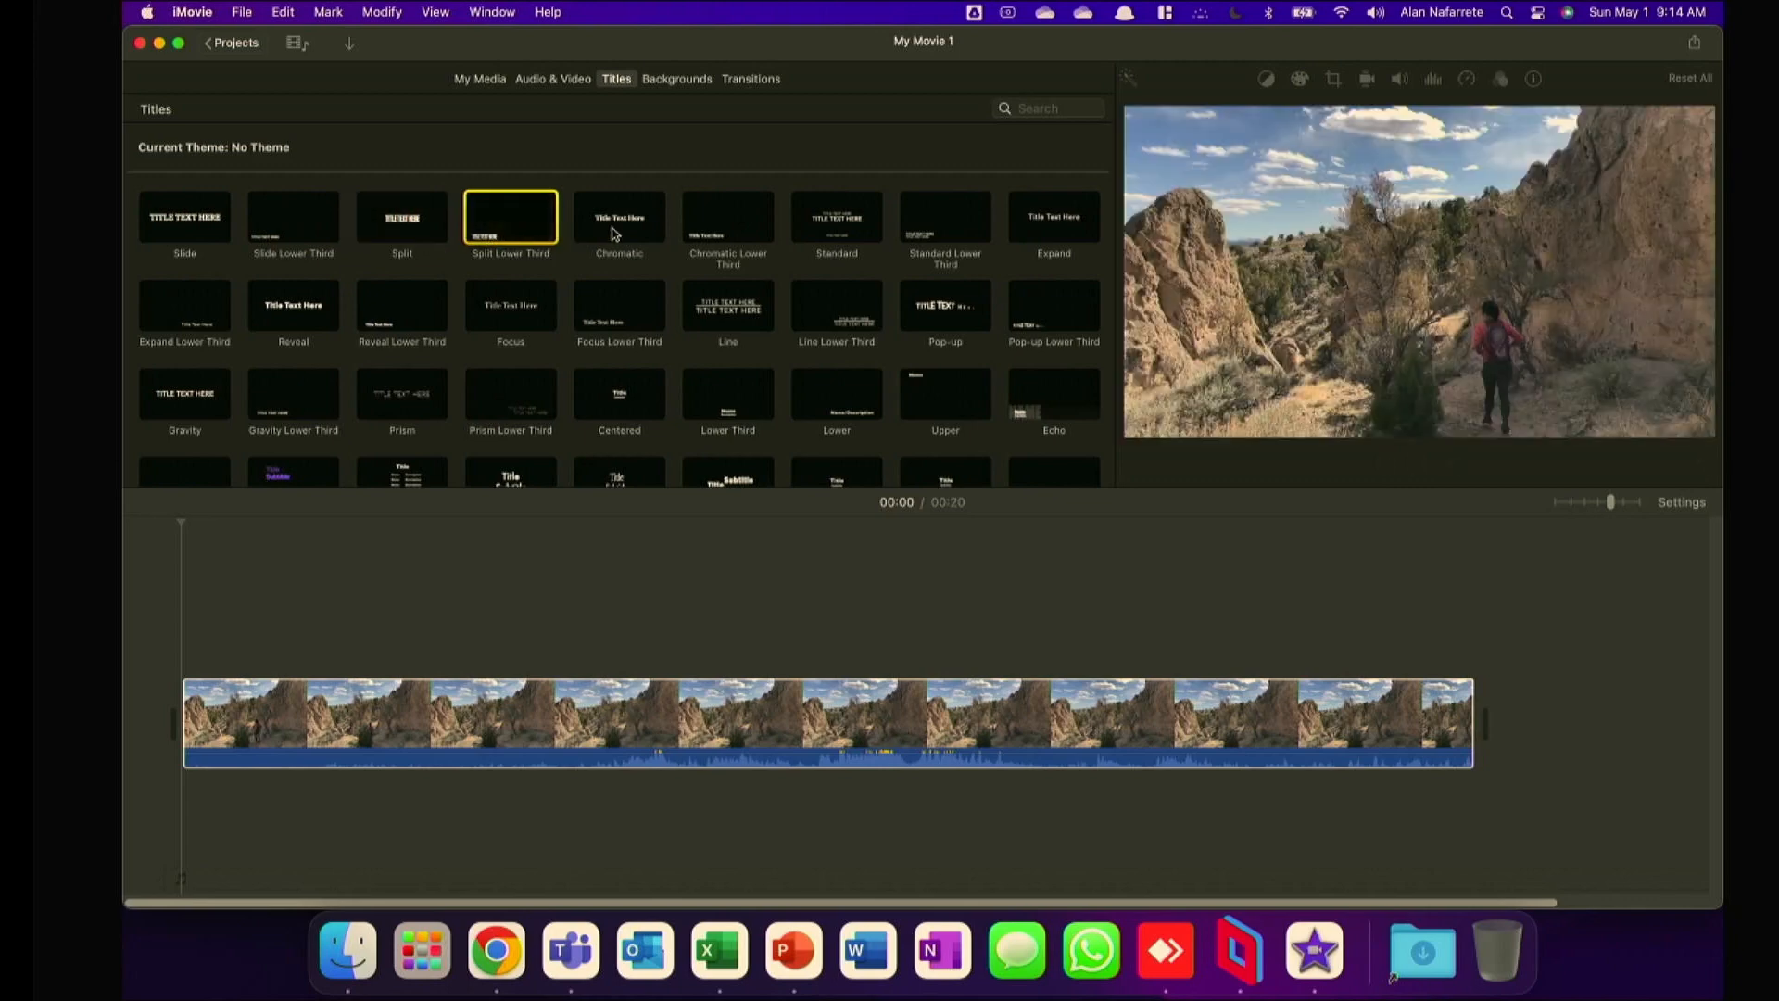
pyautogui.click(615, 226)
pyautogui.click(723, 222)
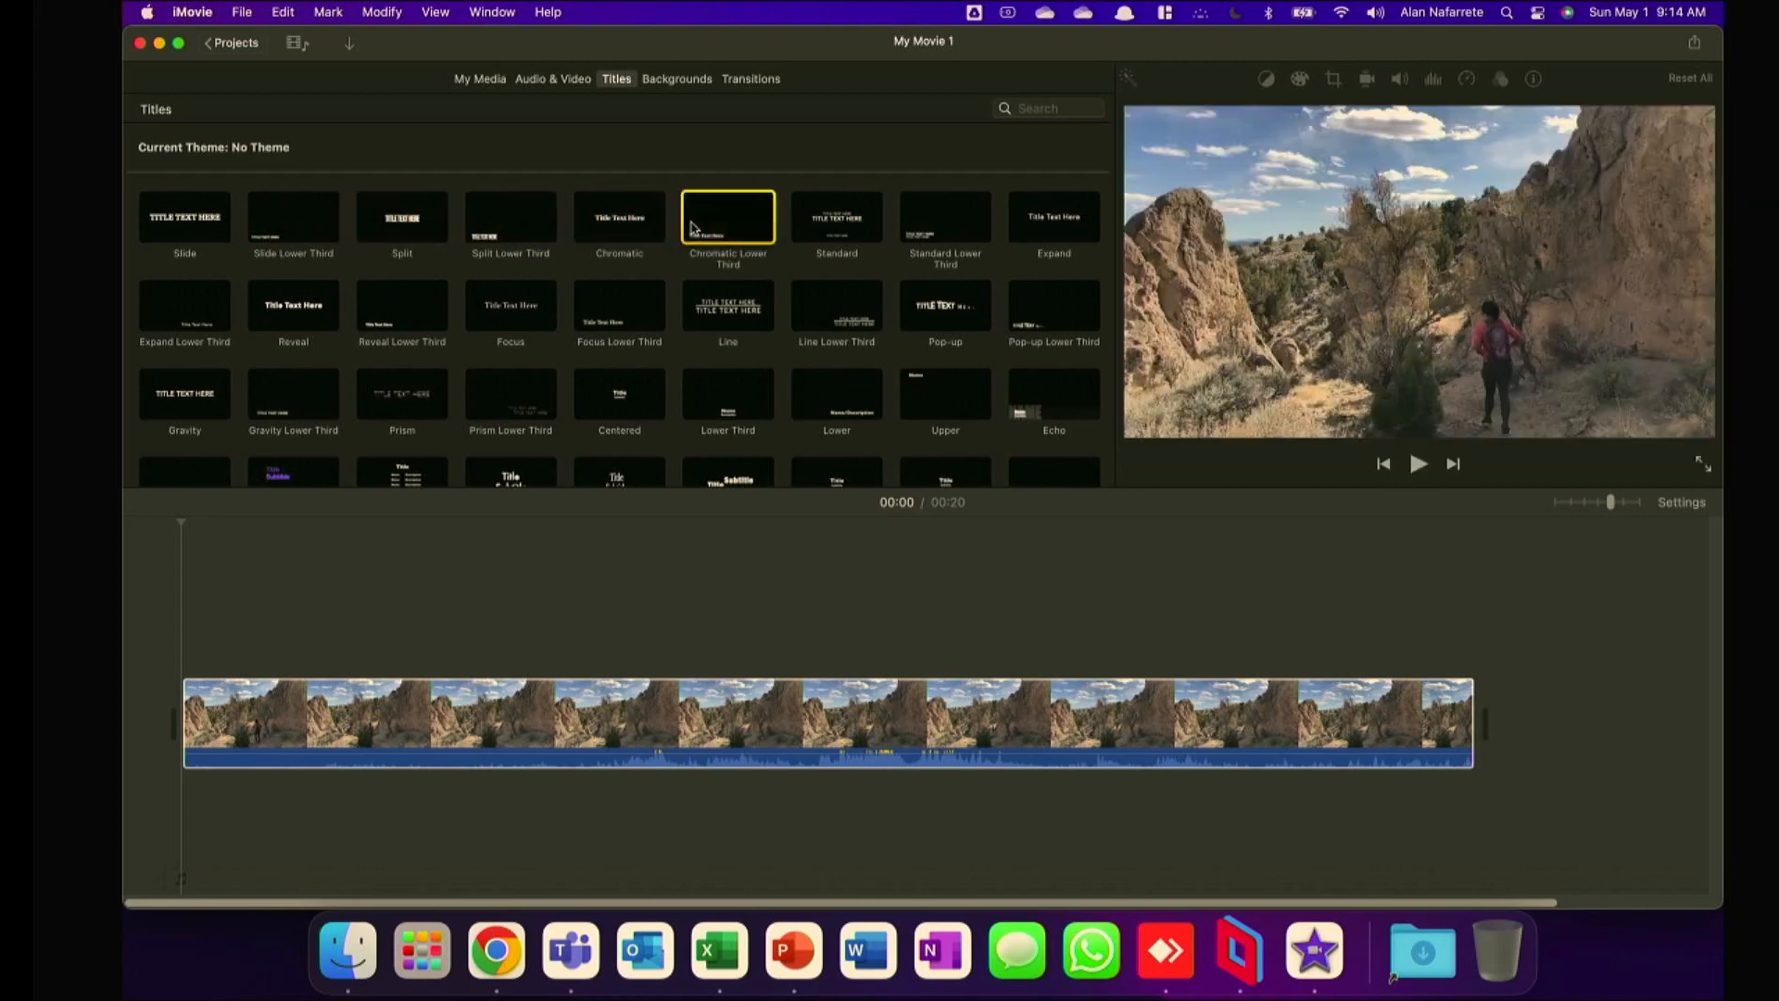
pyautogui.click(827, 227)
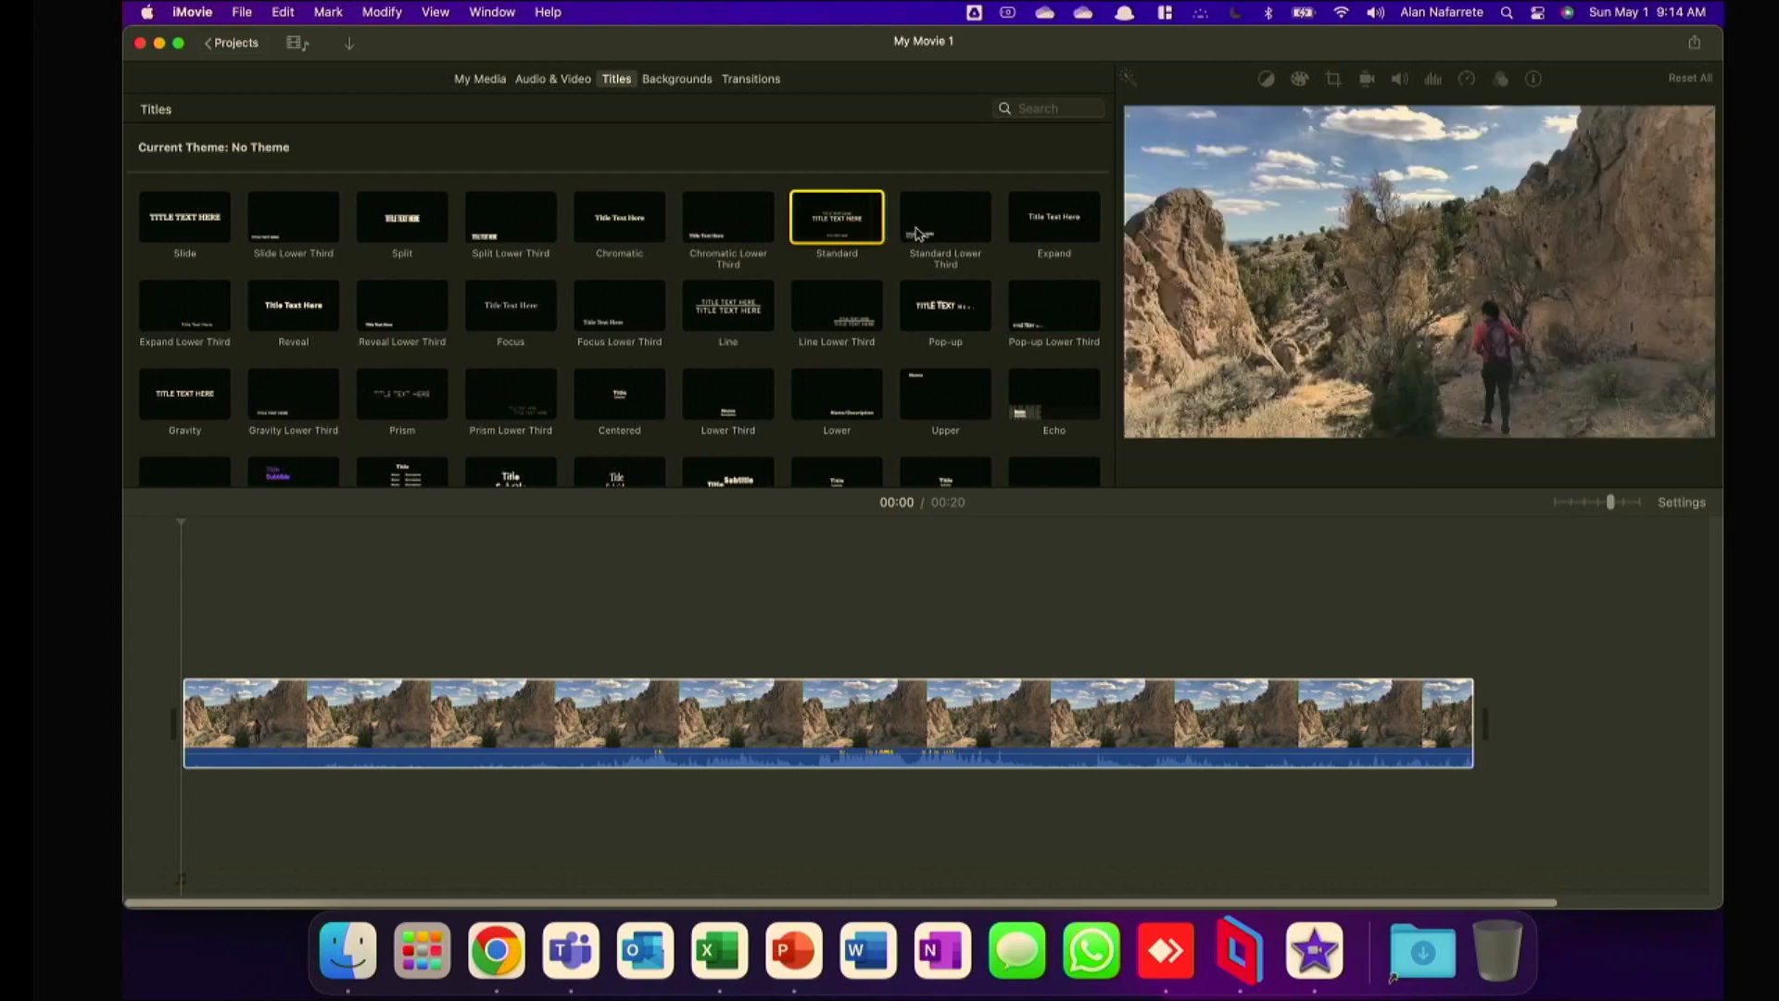
pyautogui.click(945, 227)
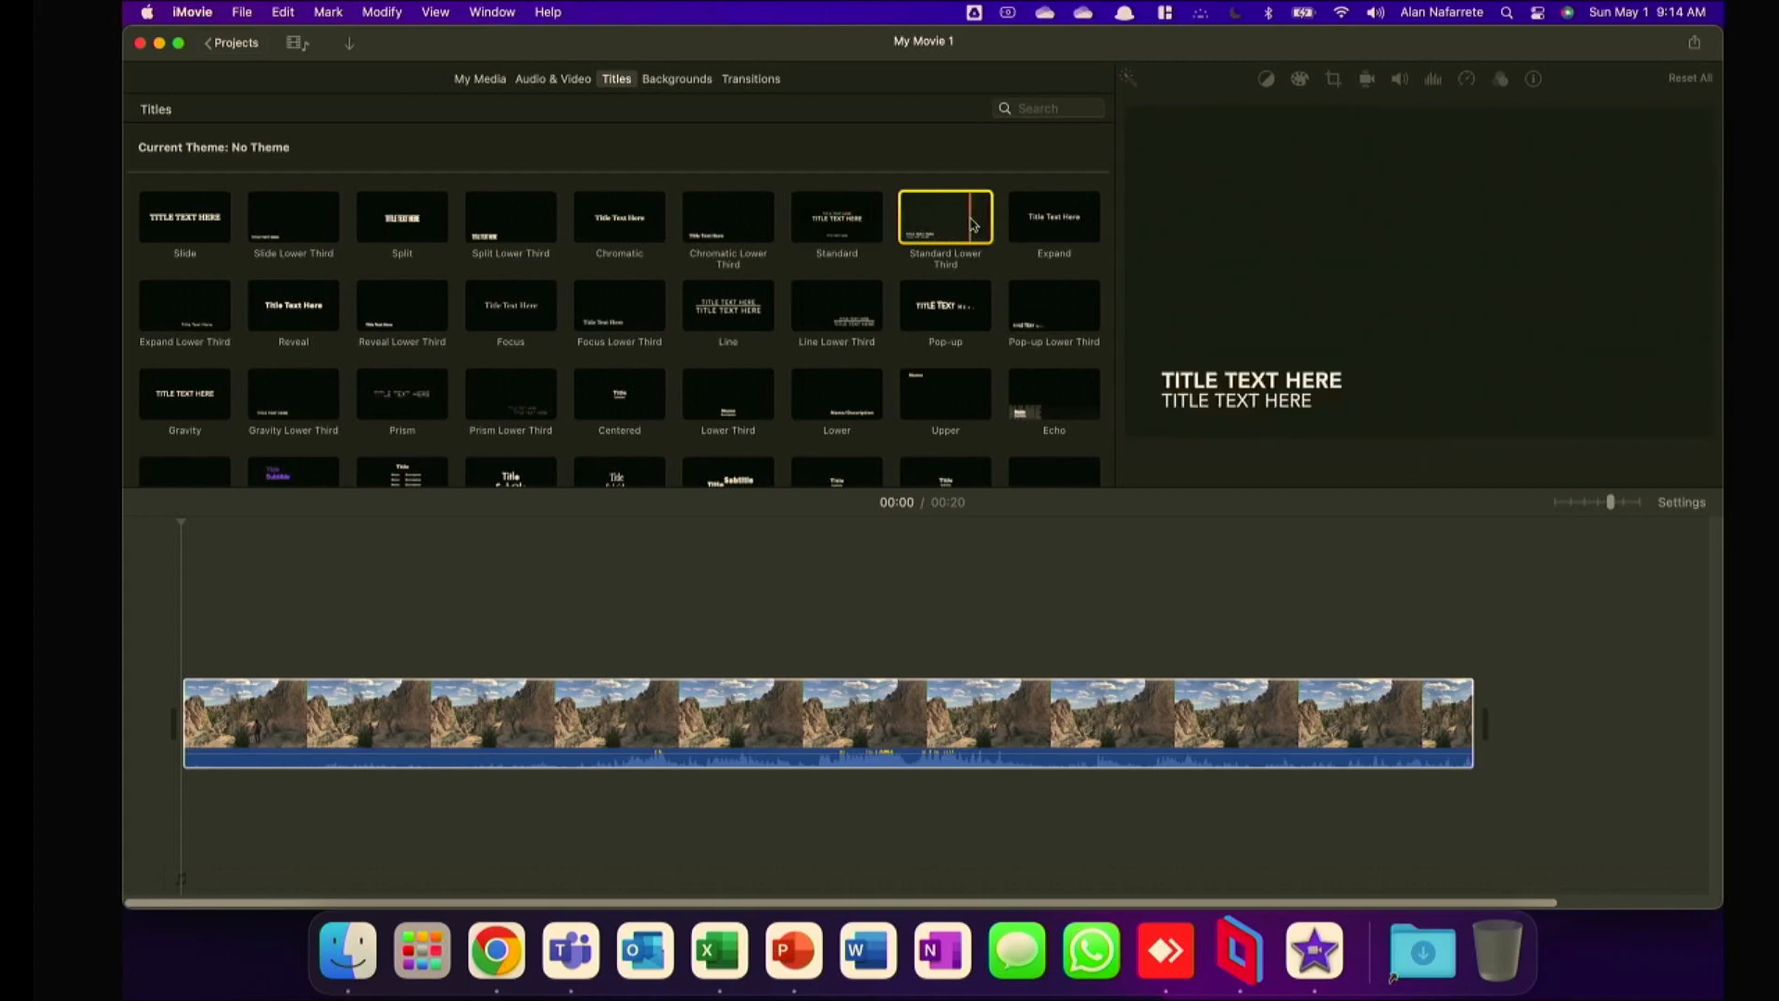
pyautogui.click(1042, 227)
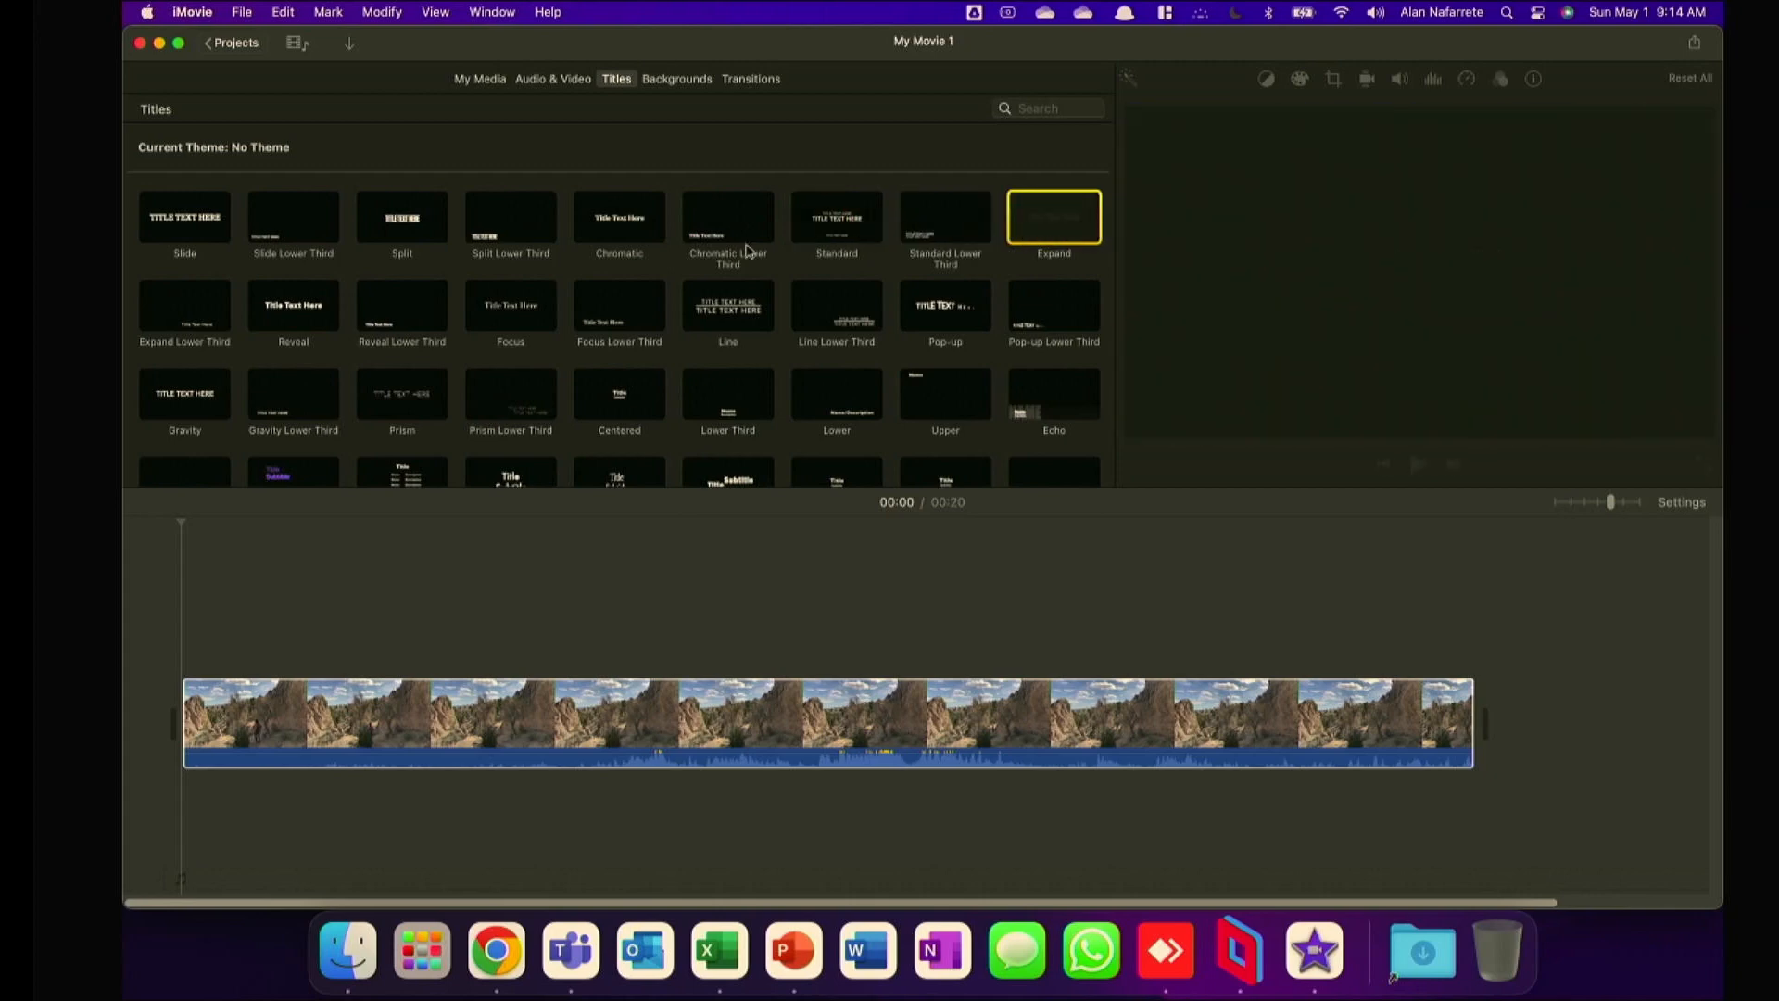
pyautogui.click(195, 320)
pyautogui.scroll(-5, 195, 327)
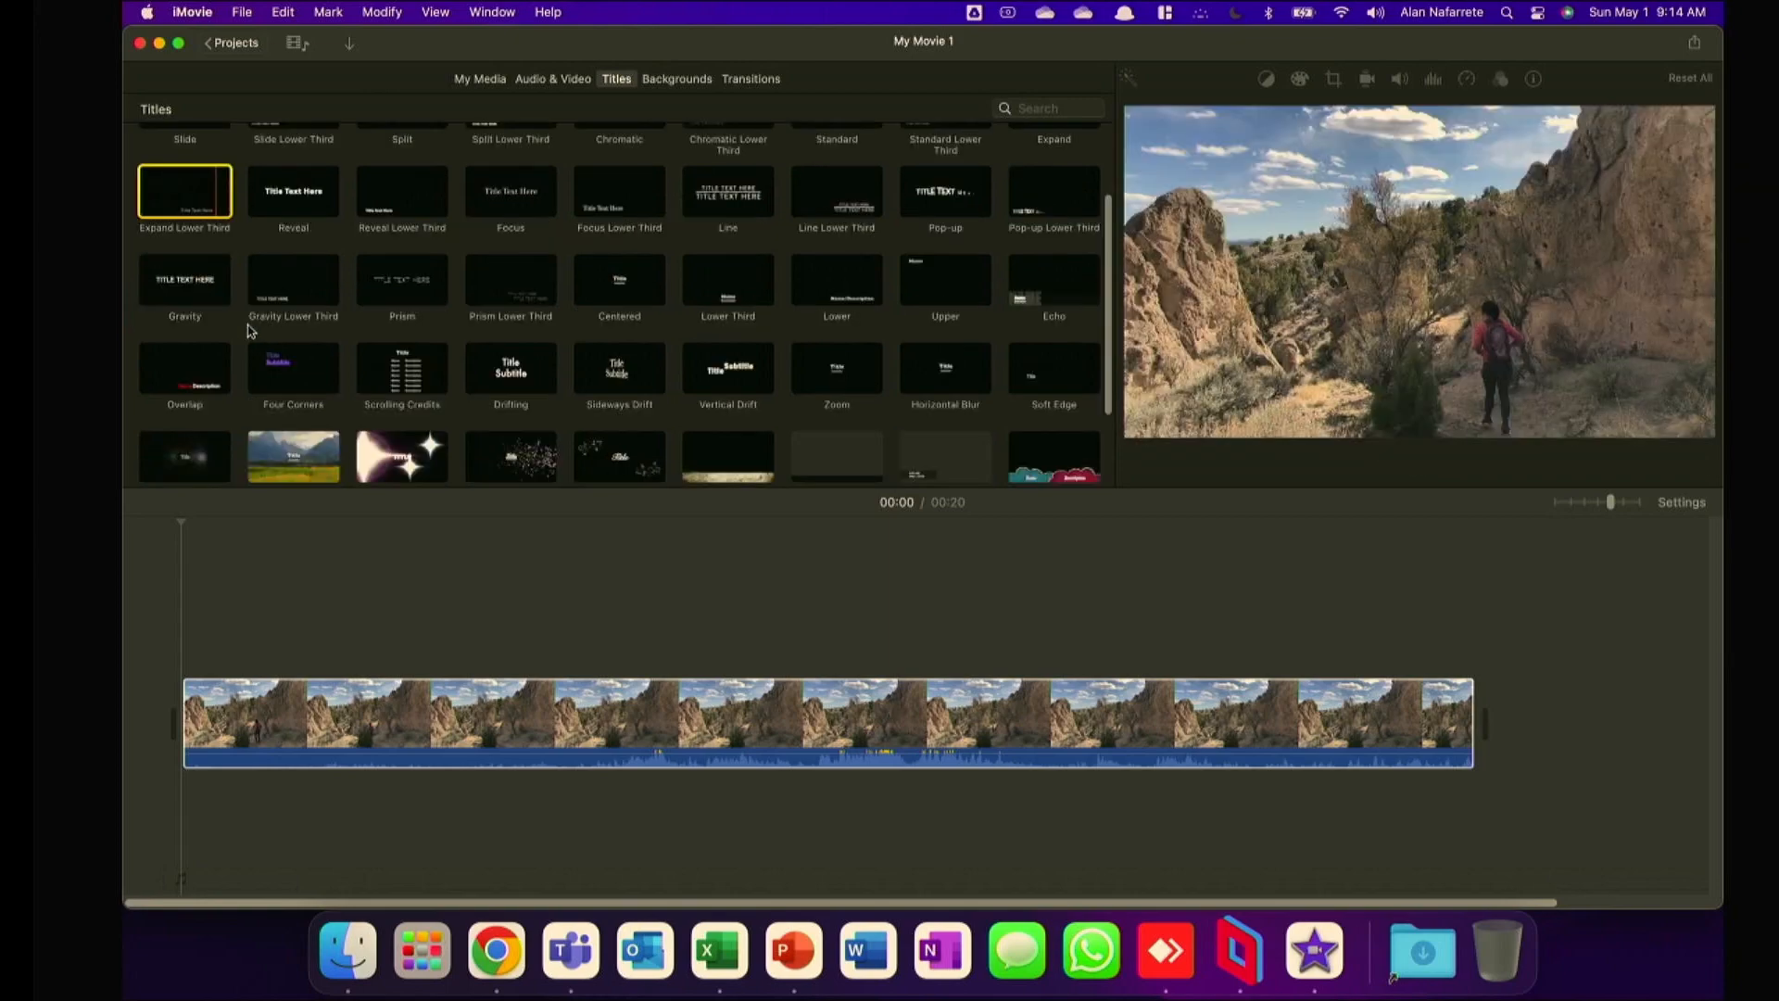
# Add a Far Far Away title above the clip about 1 second in, and move it into the main track before the clip.
pyautogui.click(176, 443)
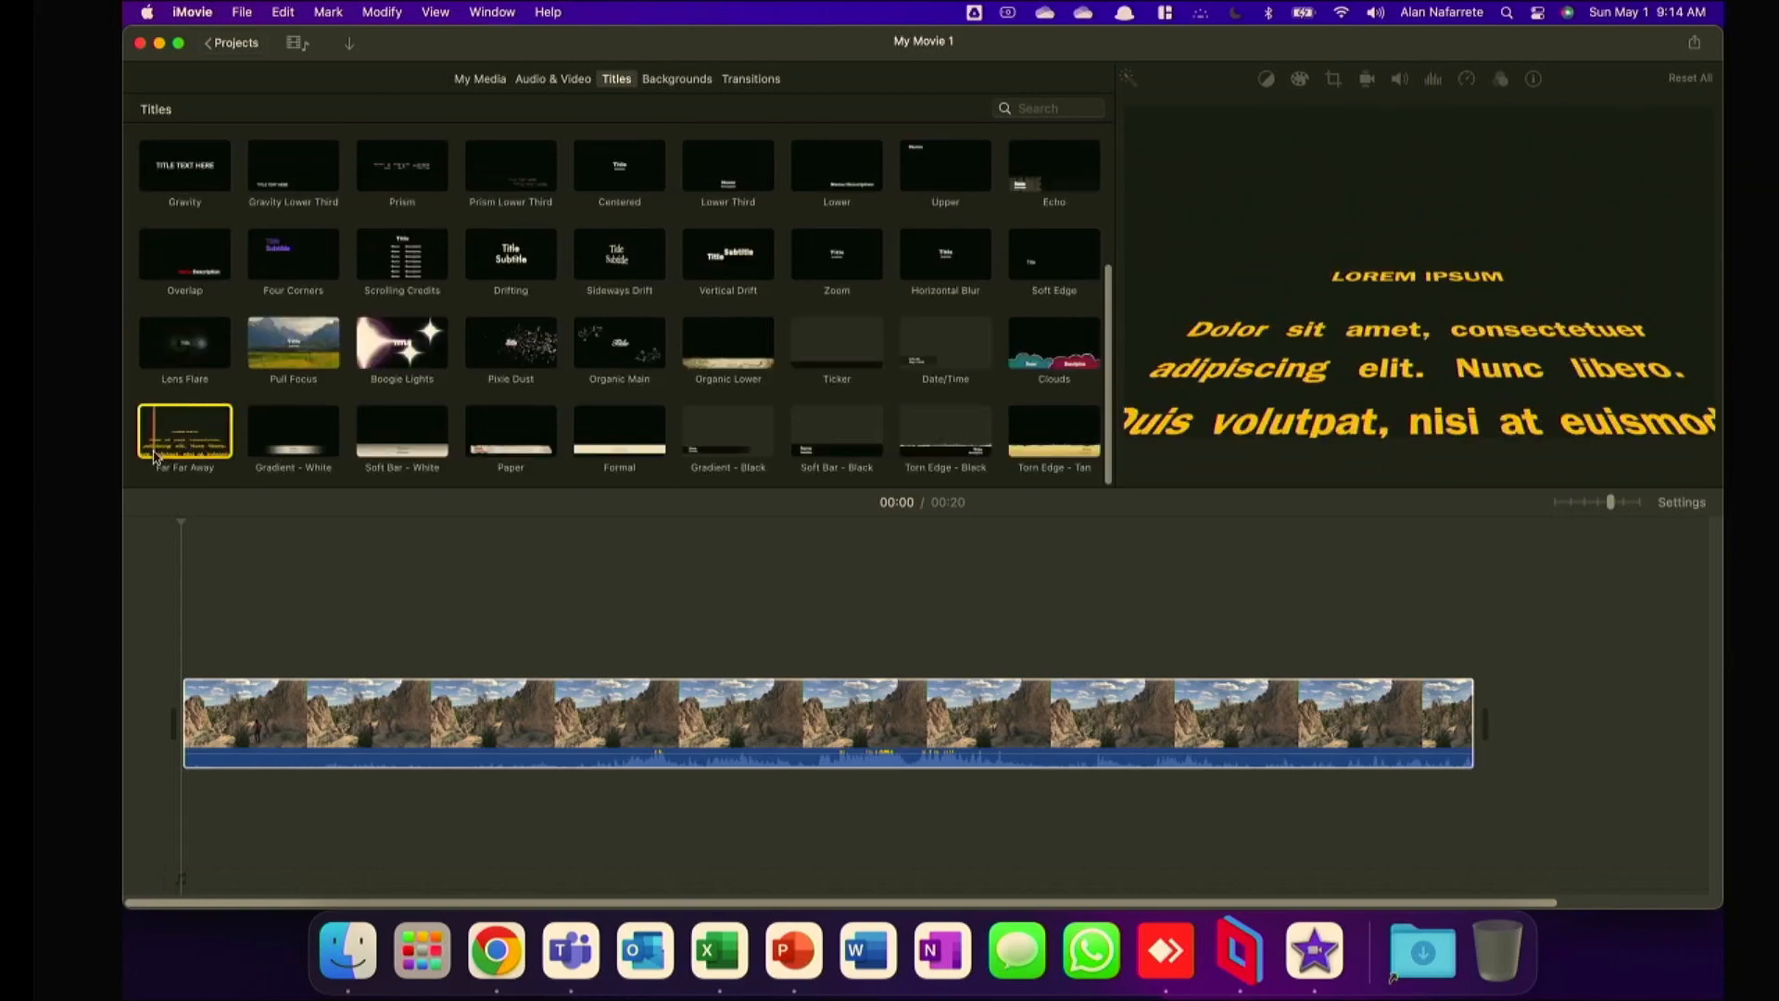
pyautogui.moveTo(186, 434); pyautogui.dragTo(248, 658)
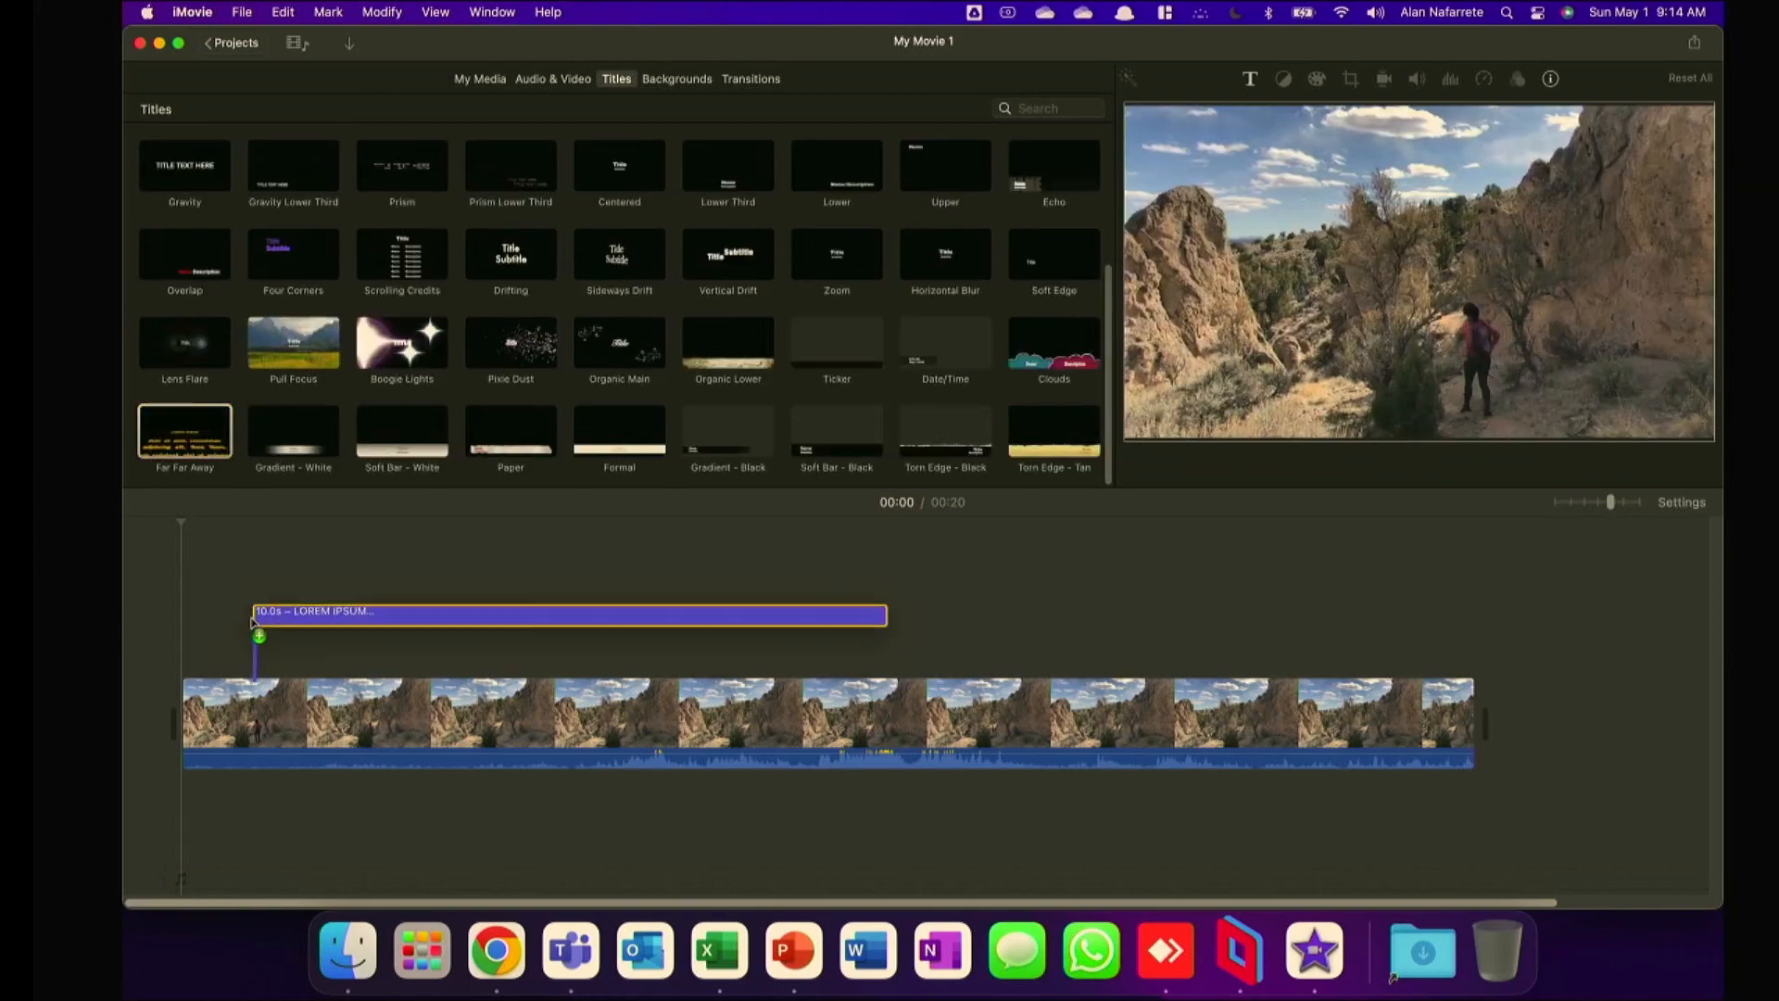
pyautogui.click(305, 554)
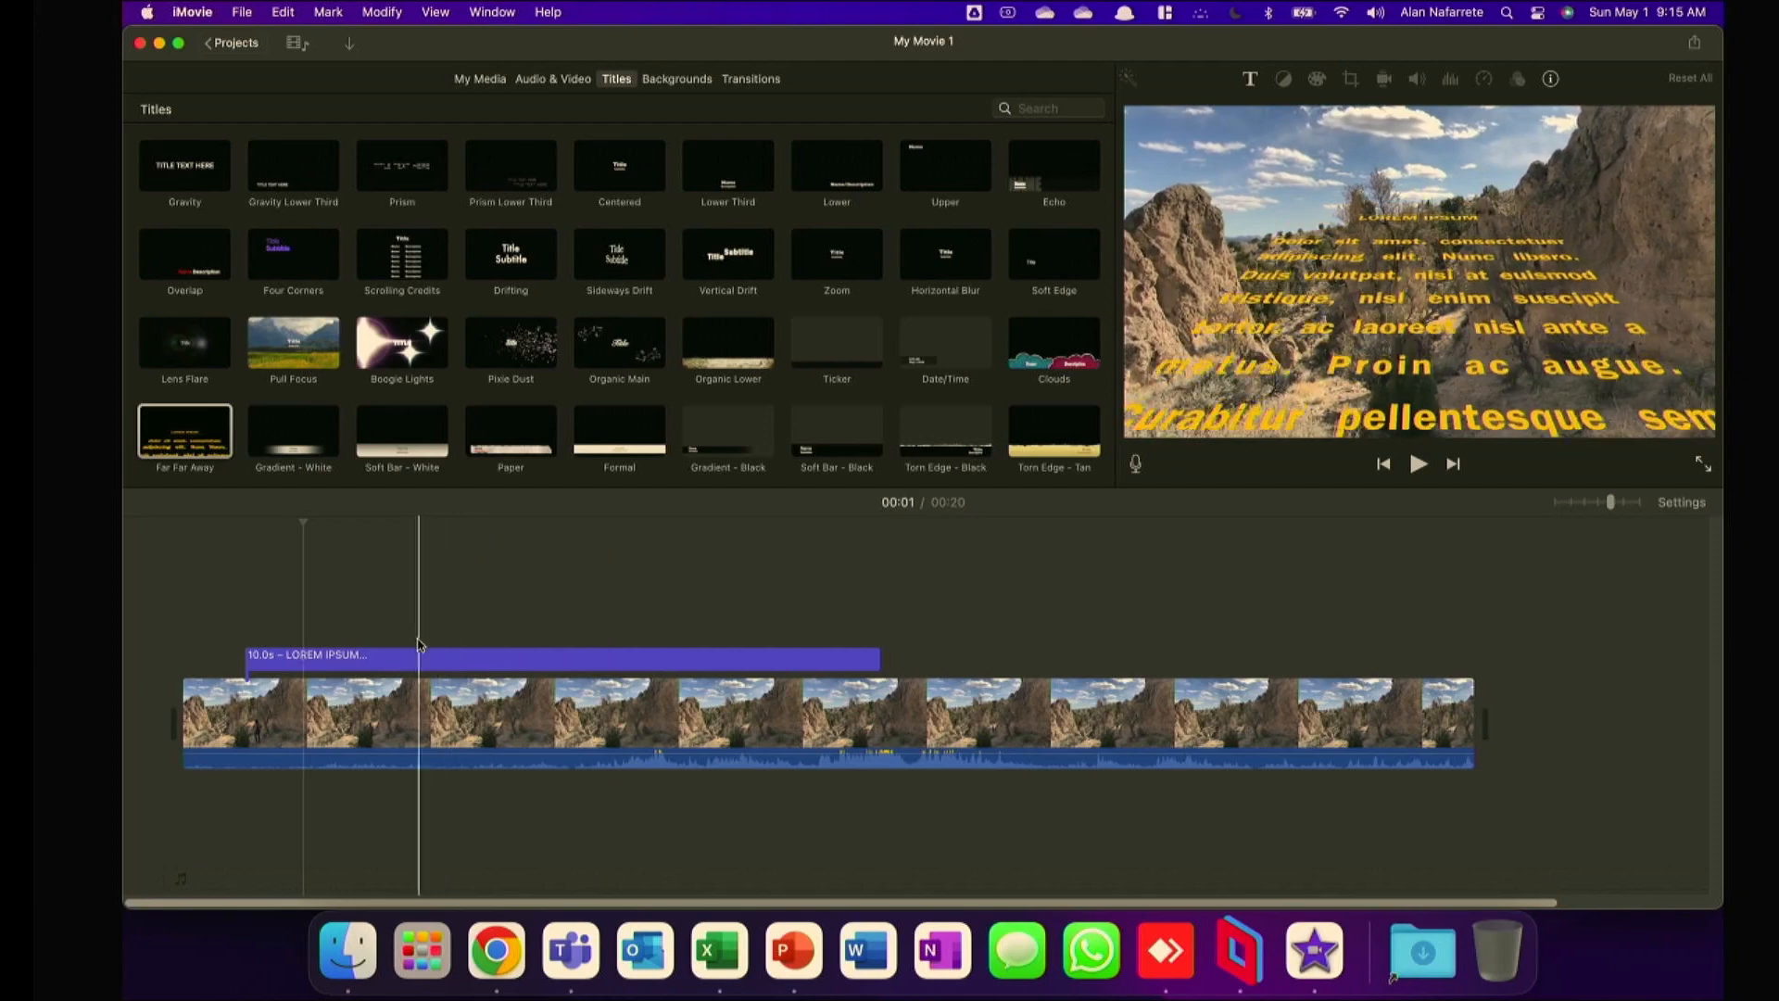
pyautogui.click(494, 659)
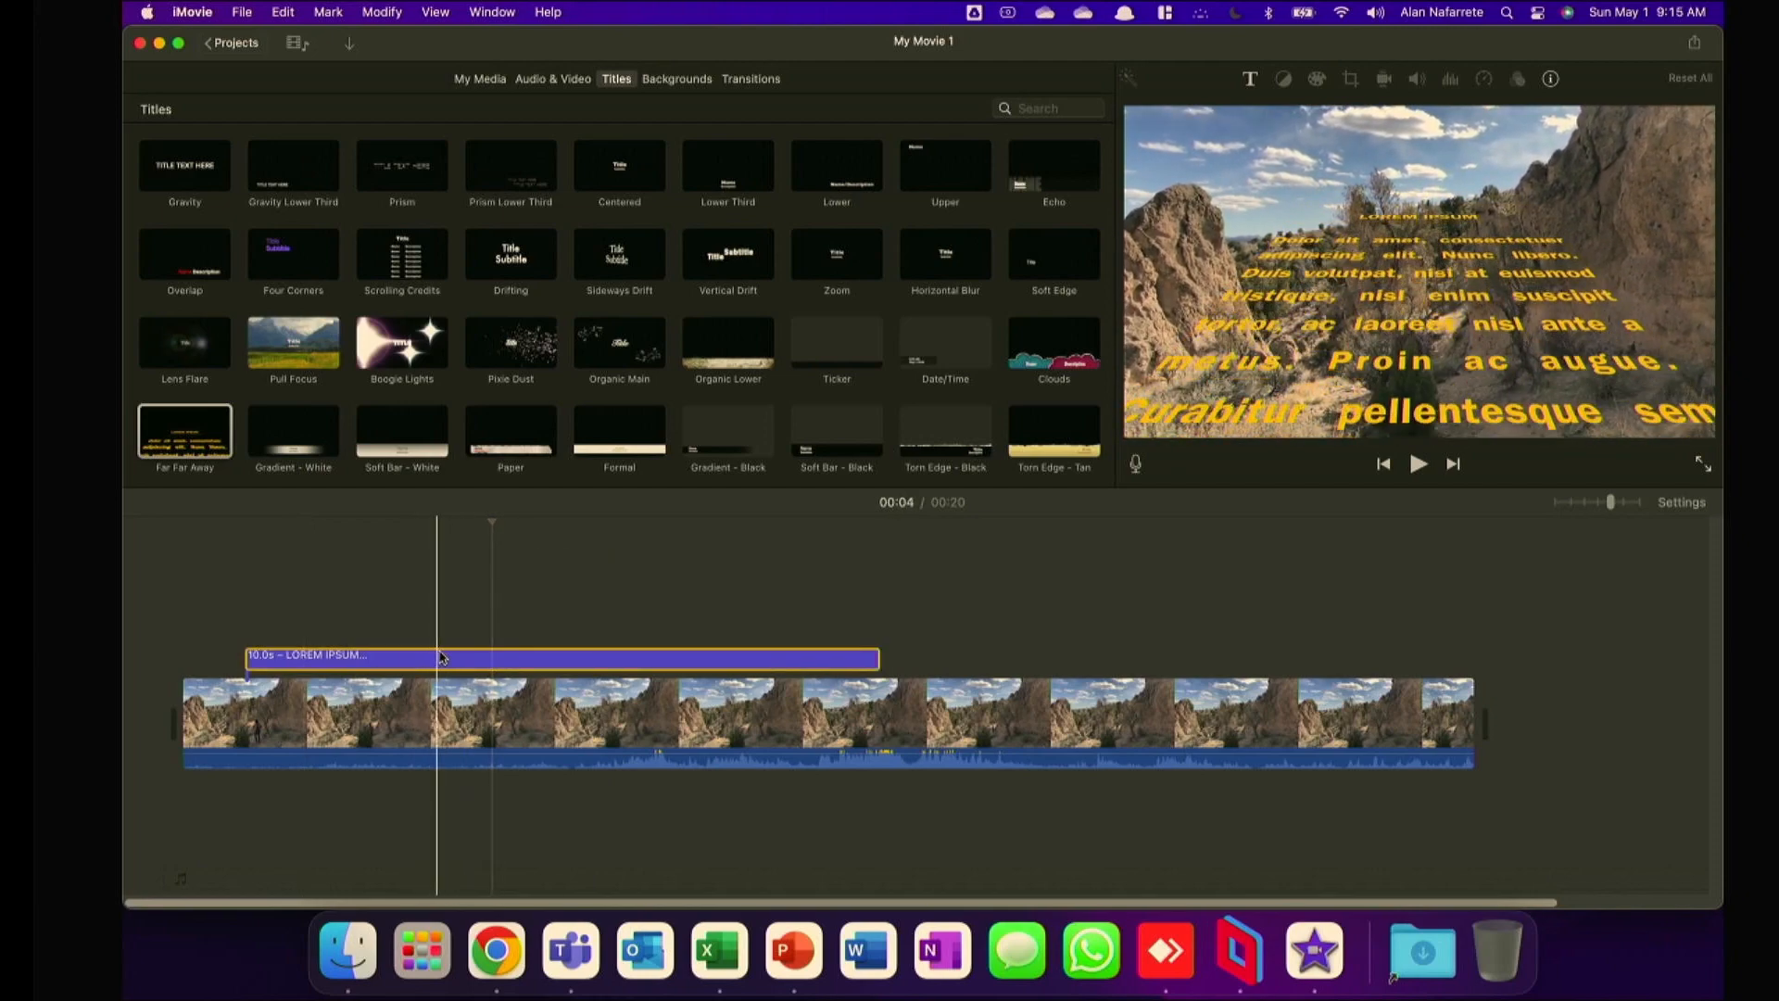
pyautogui.moveTo(443, 658); pyautogui.dragTo(208, 724)
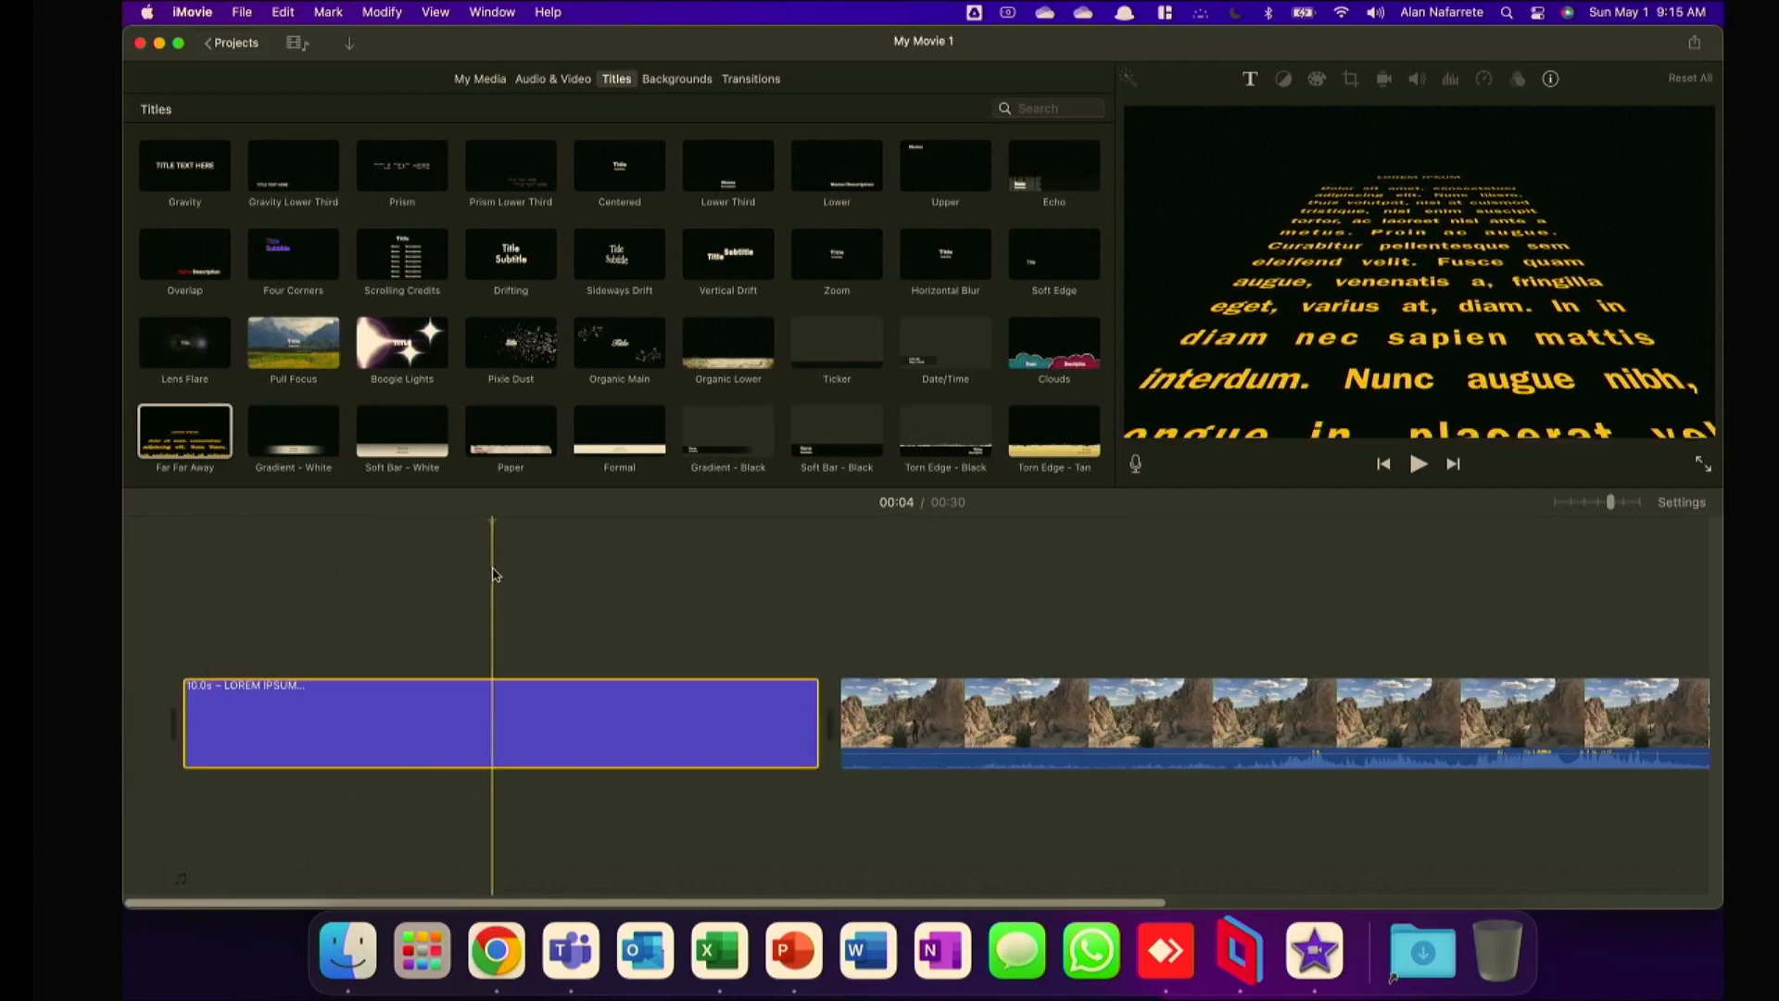
pyautogui.moveTo(188, 445); pyautogui.dragTo(215, 648)
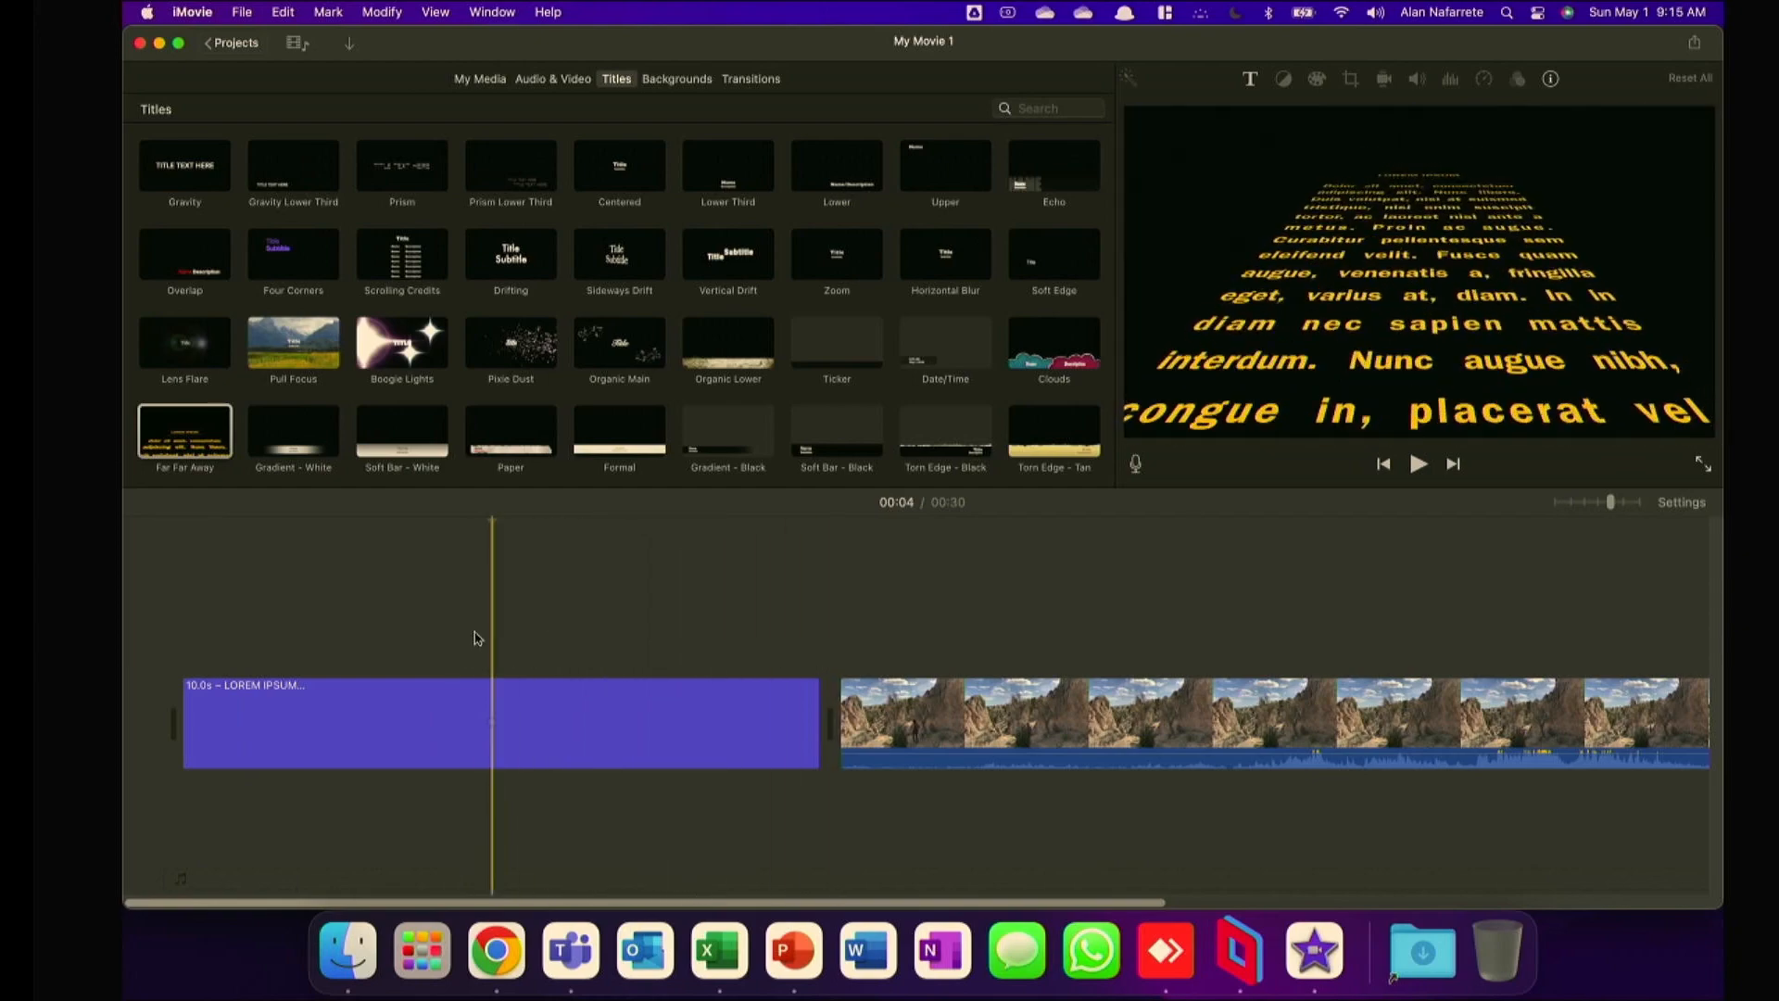
# Replace the placeholder text of the Far Far Away title with "change text here".
pyautogui.click(628, 734)
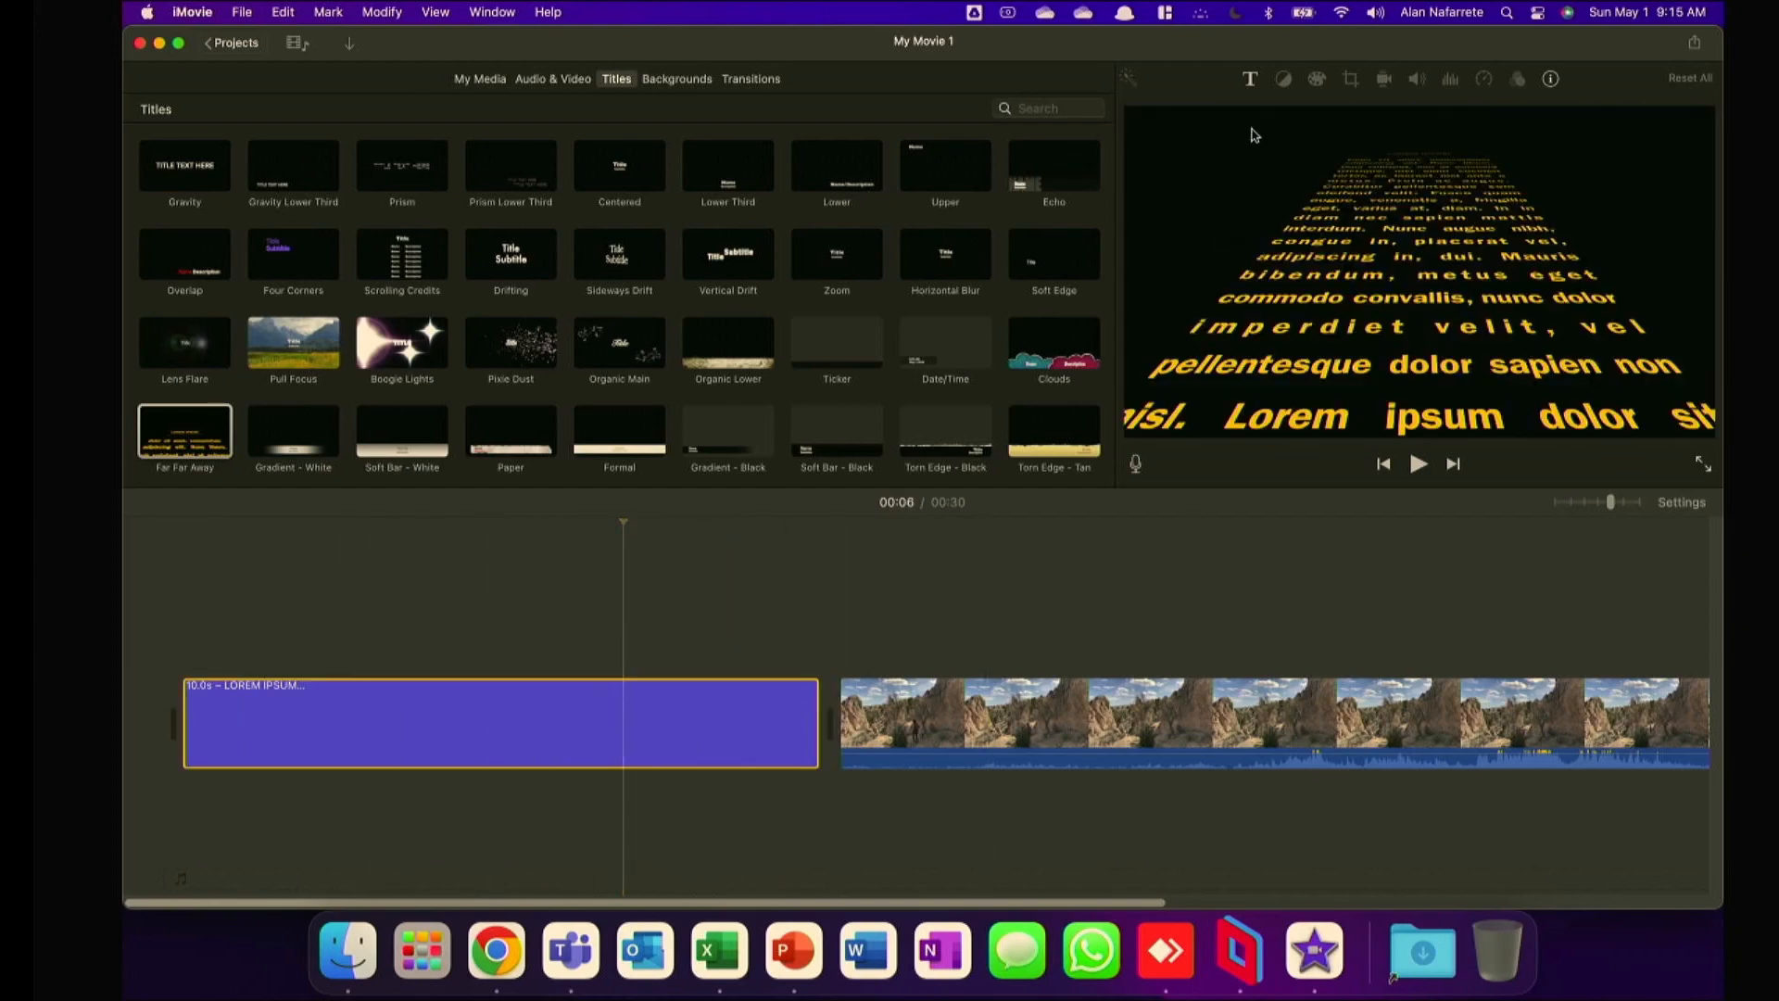
pyautogui.click(1250, 78)
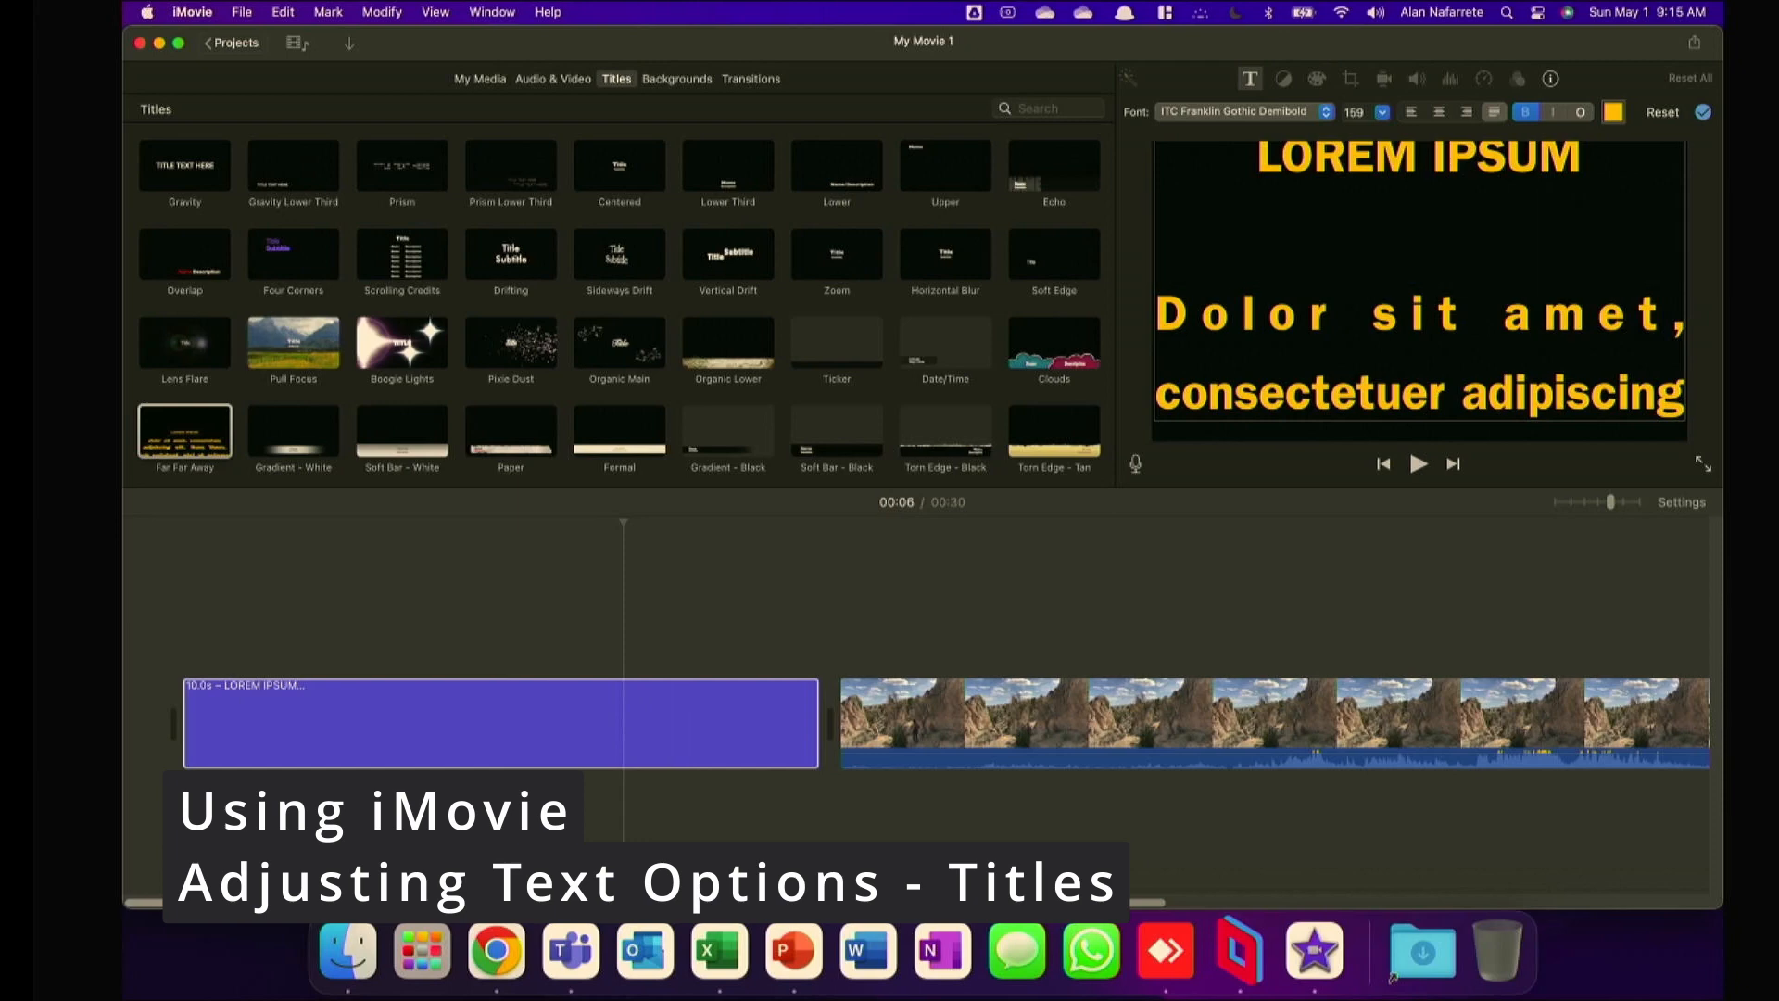
pyautogui.write('CH')
pyautogui.press('BackSpace')
pyautogui.press('BackSpace')
pyautogui.press('super+a')
pyautogui.write('change t')
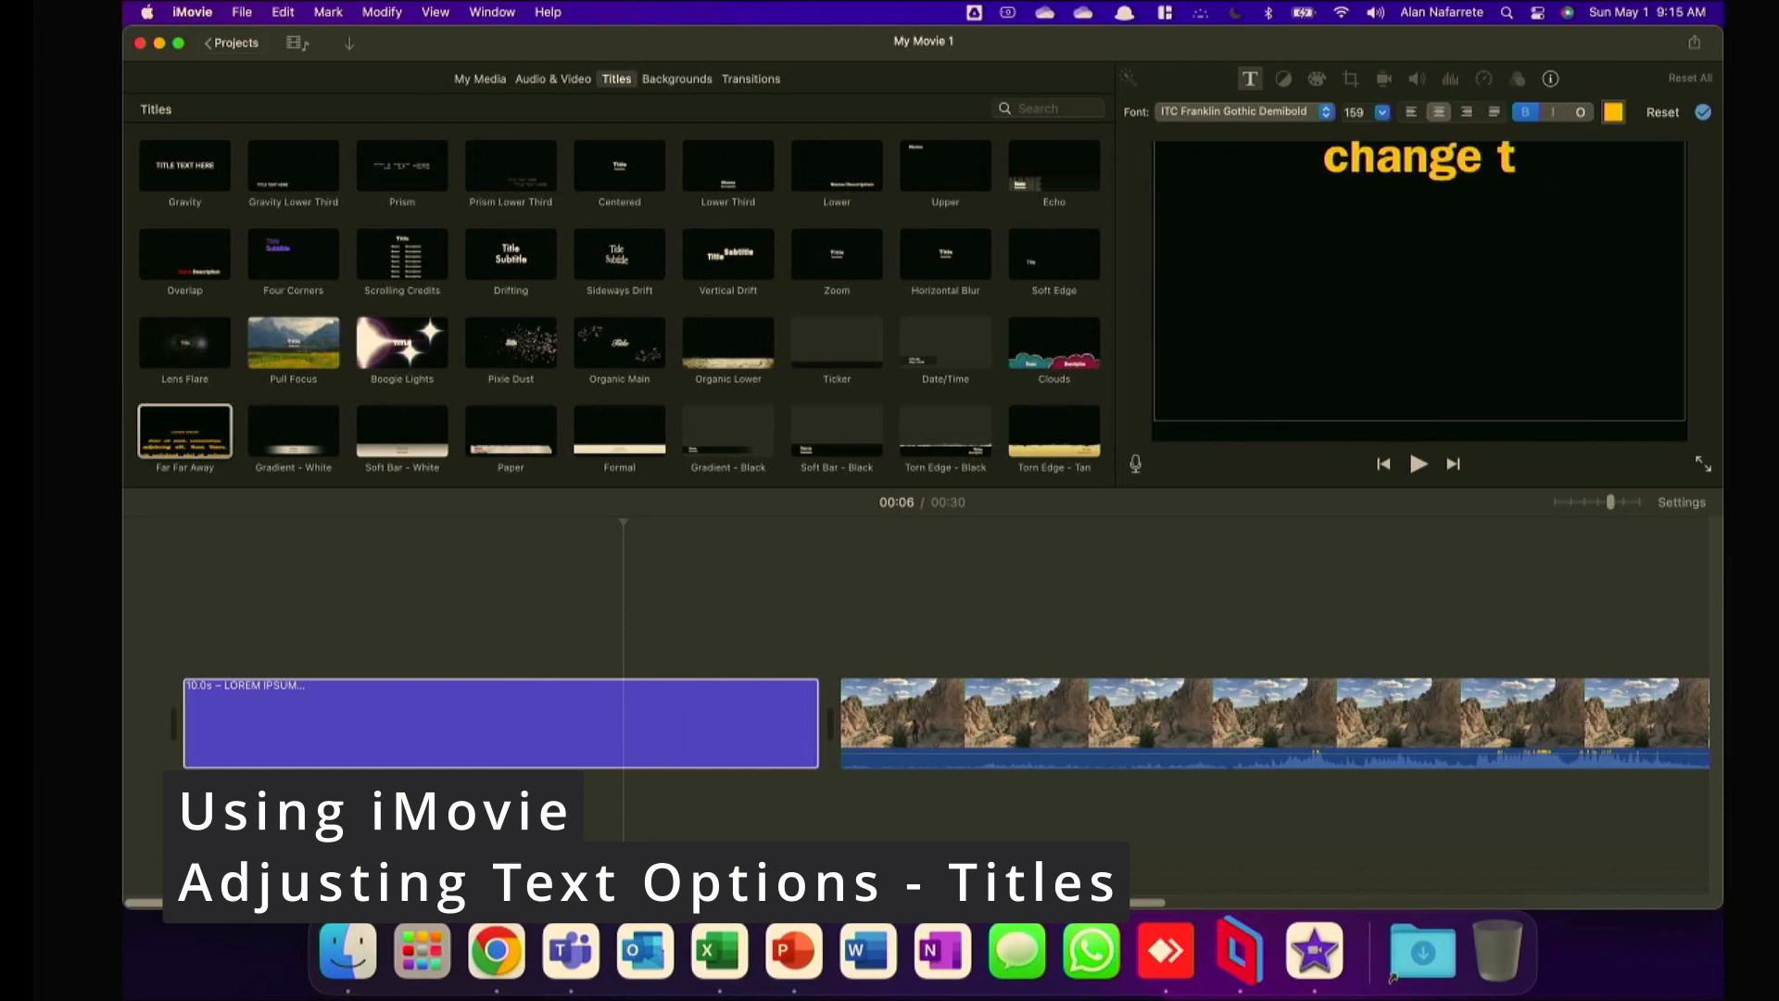
pyautogui.write('hext here')
pyautogui.press('BackSpace')
pyautogui.press('BackSpace')
pyautogui.press('BackSpace')
pyautogui.press('BackSpace')
pyautogui.press('BackSpace')
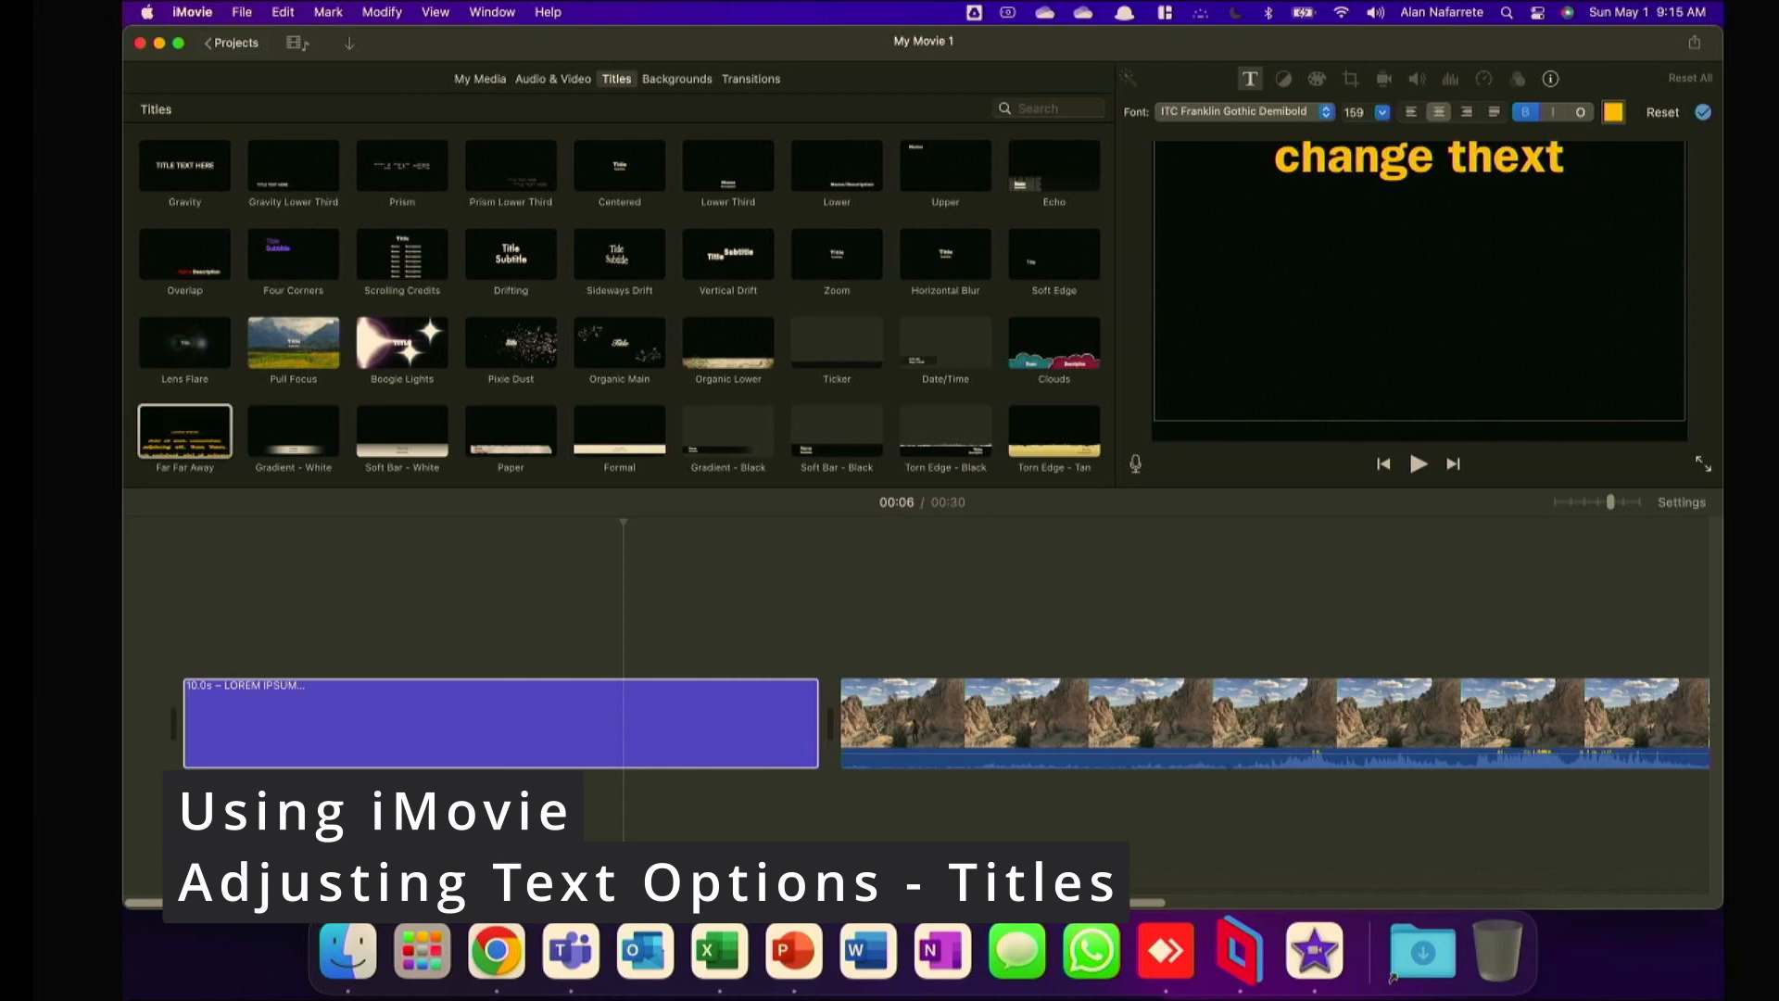
pyautogui.press('BackSpace')
pyautogui.press('BackSpace')
pyautogui.press('BackSpace')
pyautogui.press('BackSpace')
pyautogui.write('ext here')
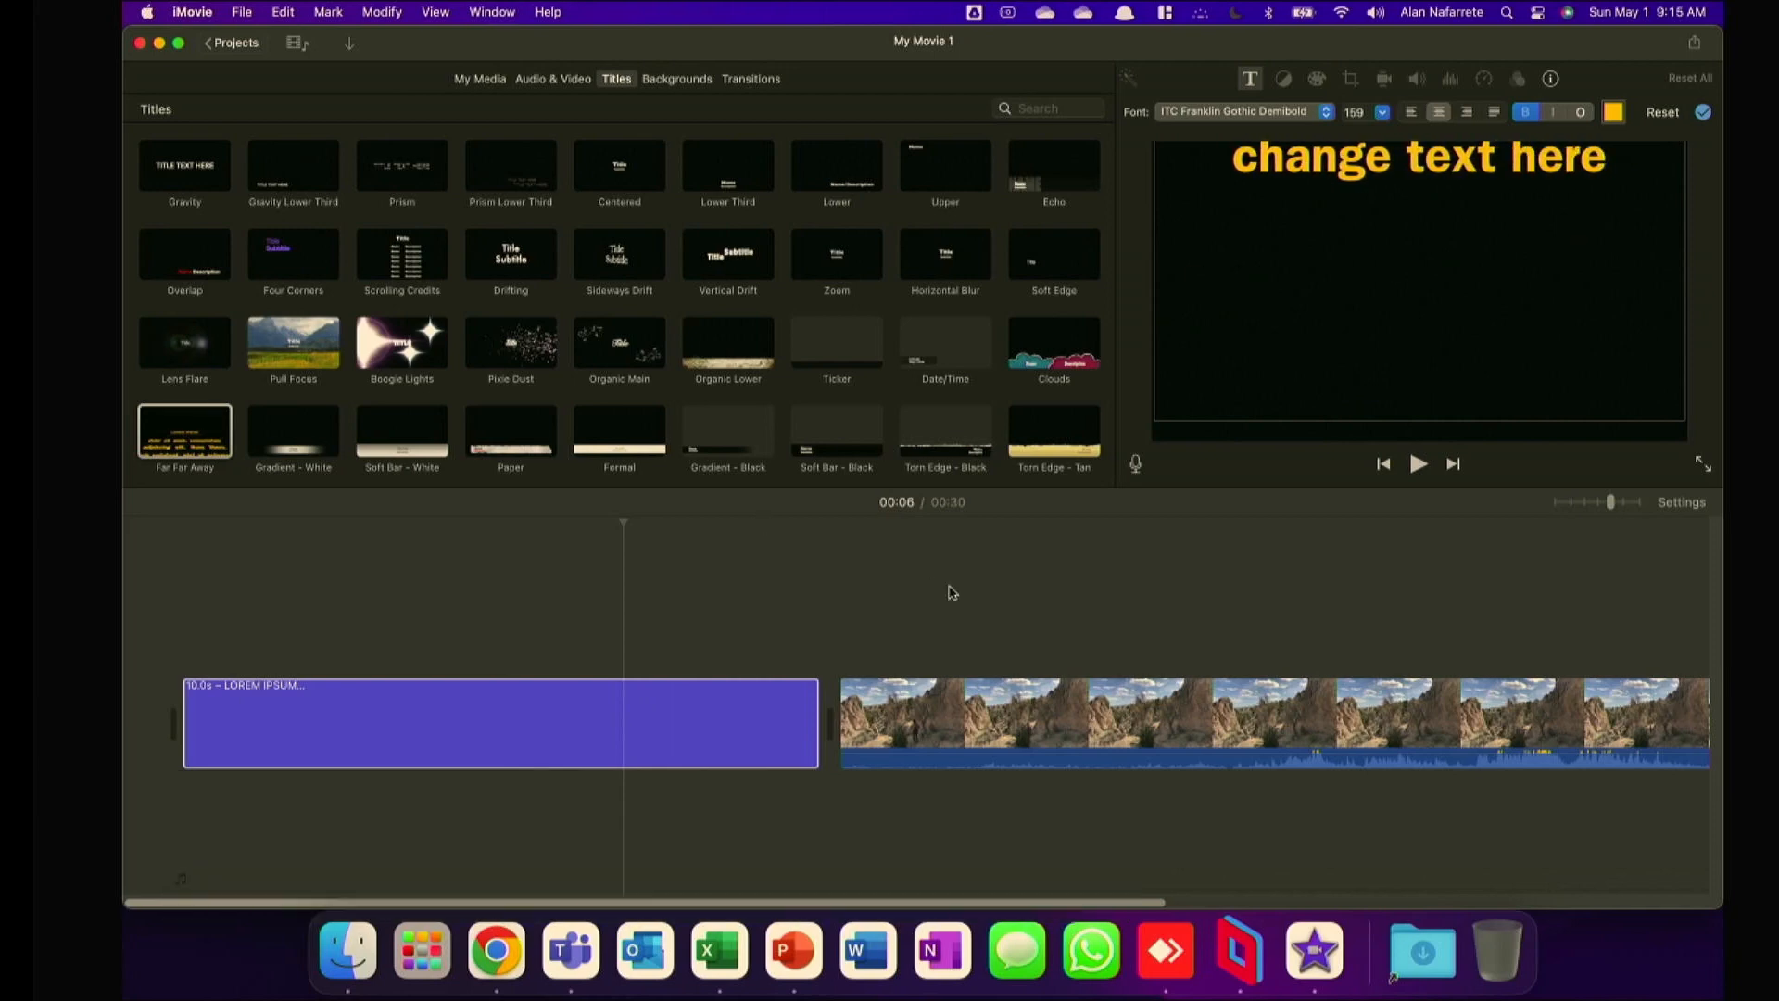
pyautogui.click(569, 614)
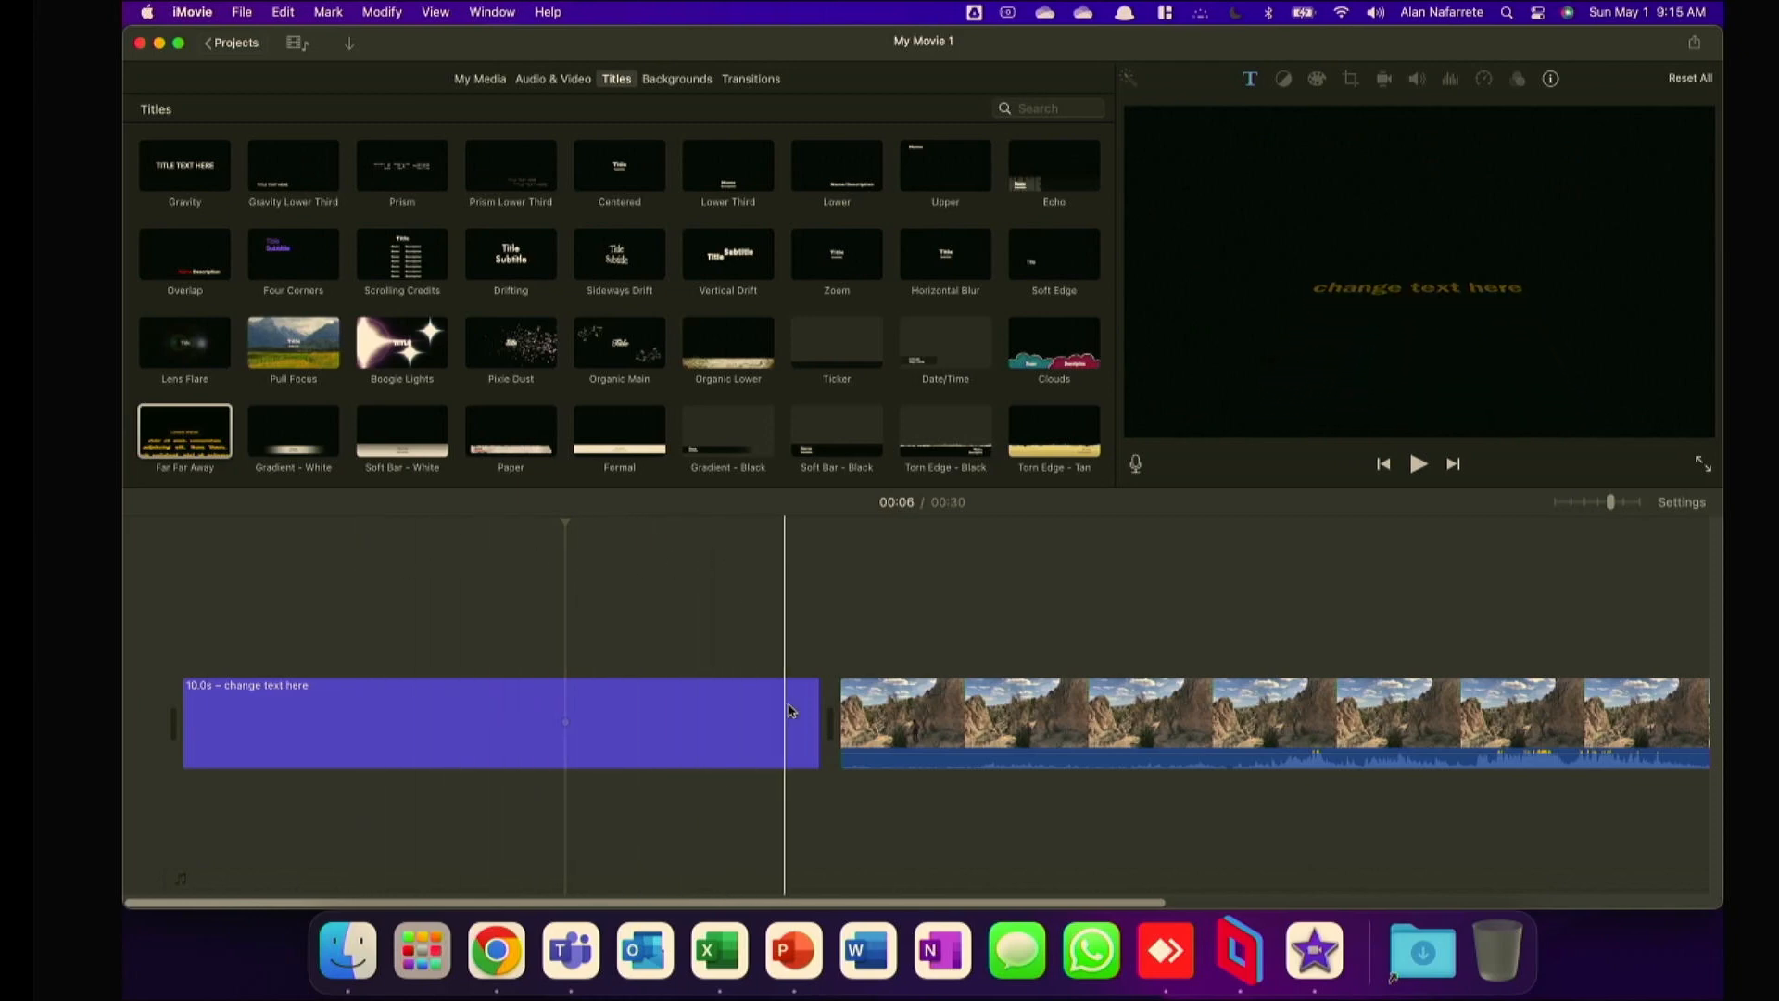
# Trim the end of the Far Far Away title to about 7.7 seconds, and set its duration to 5.0 seconds.
pyautogui.moveTo(815, 715); pyautogui.dragTo(675, 720)
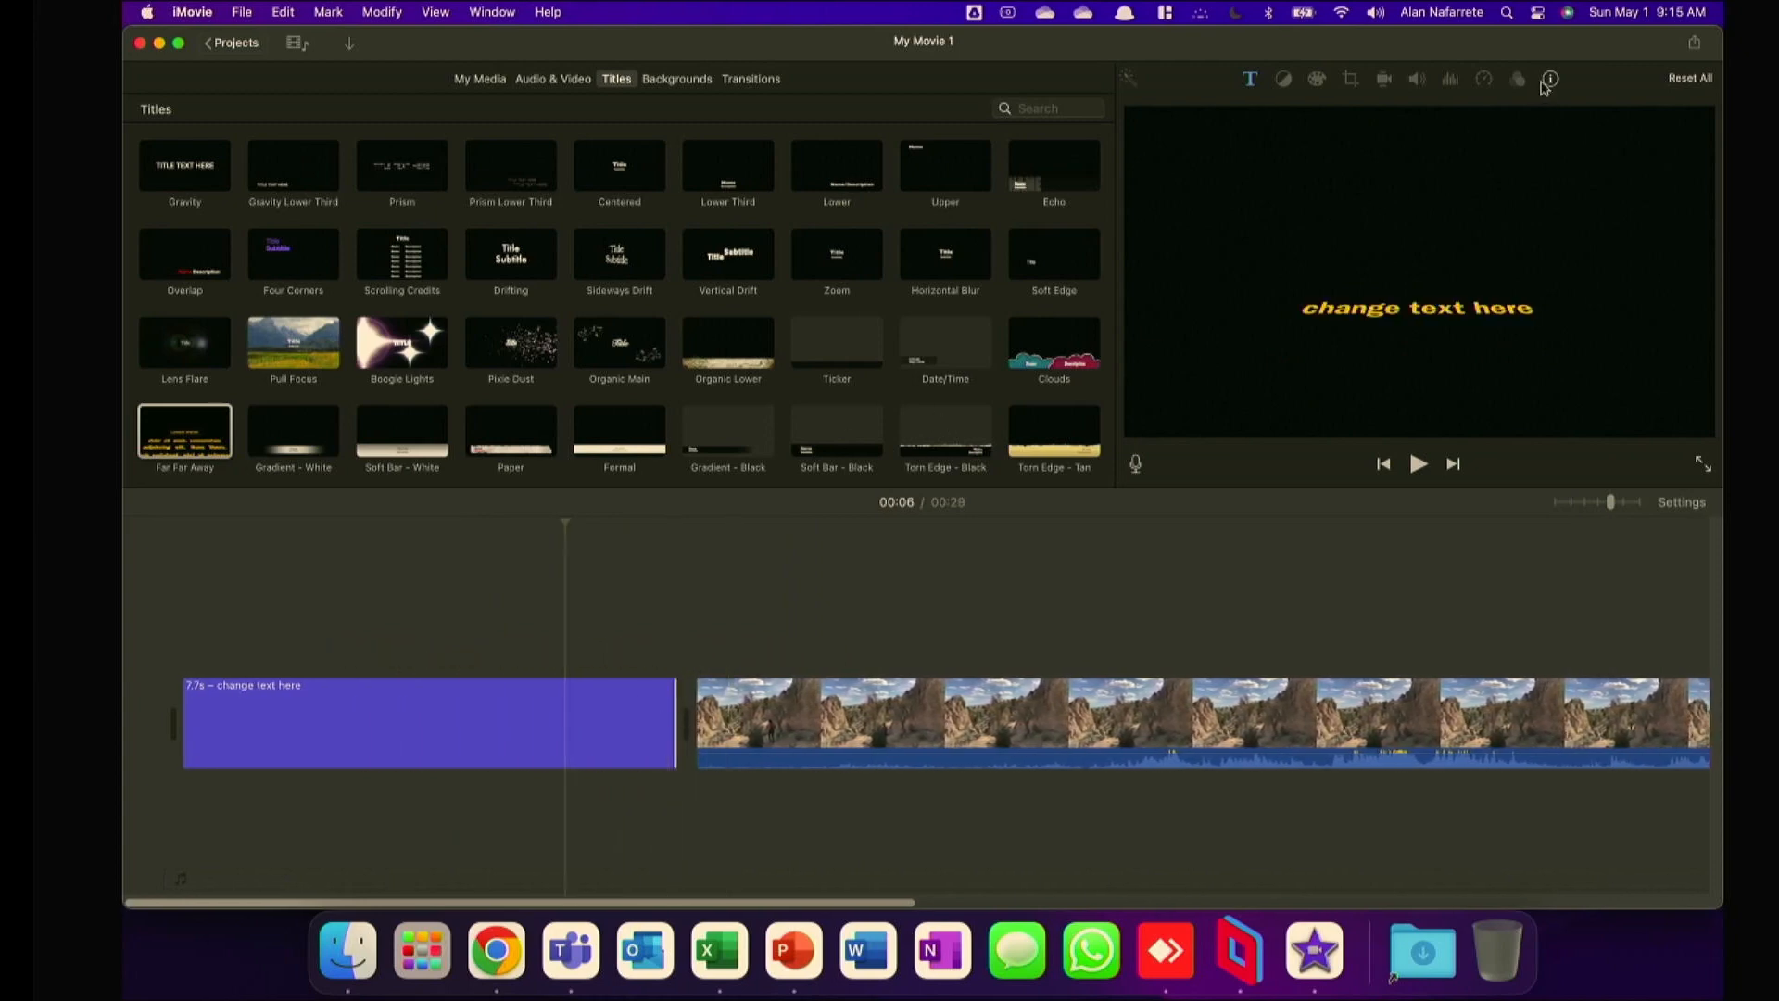
pyautogui.click(1543, 82)
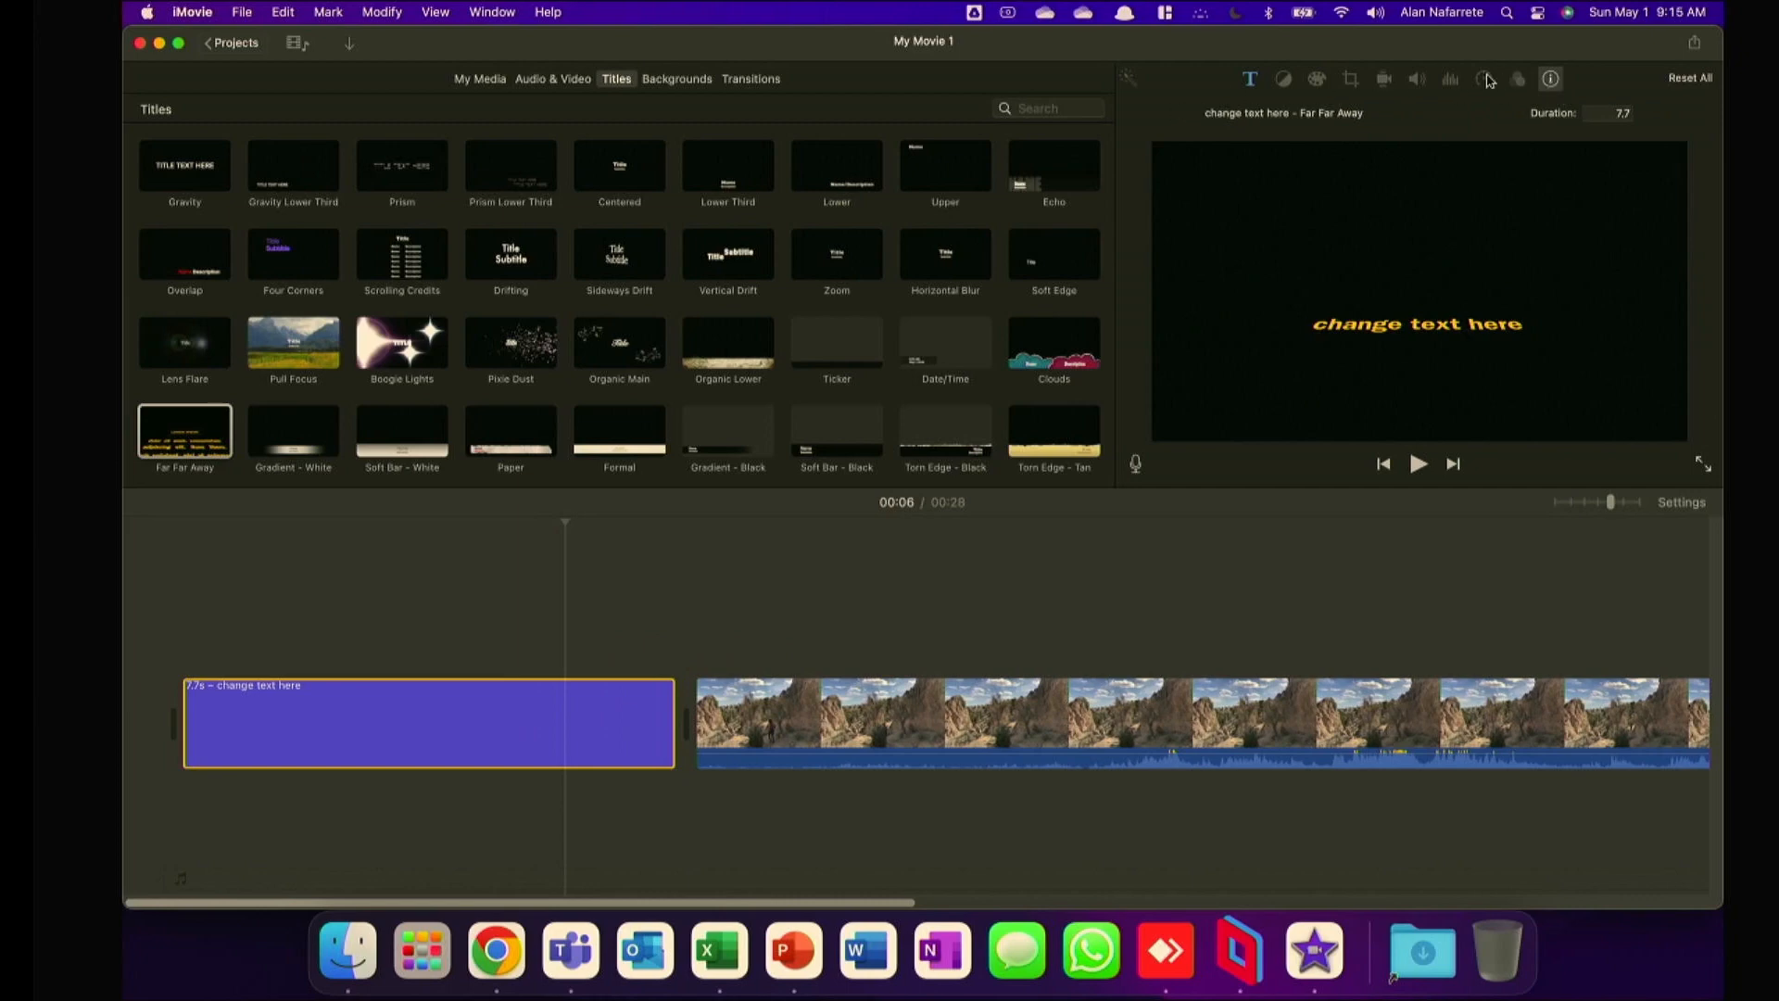
pyautogui.click(1608, 110)
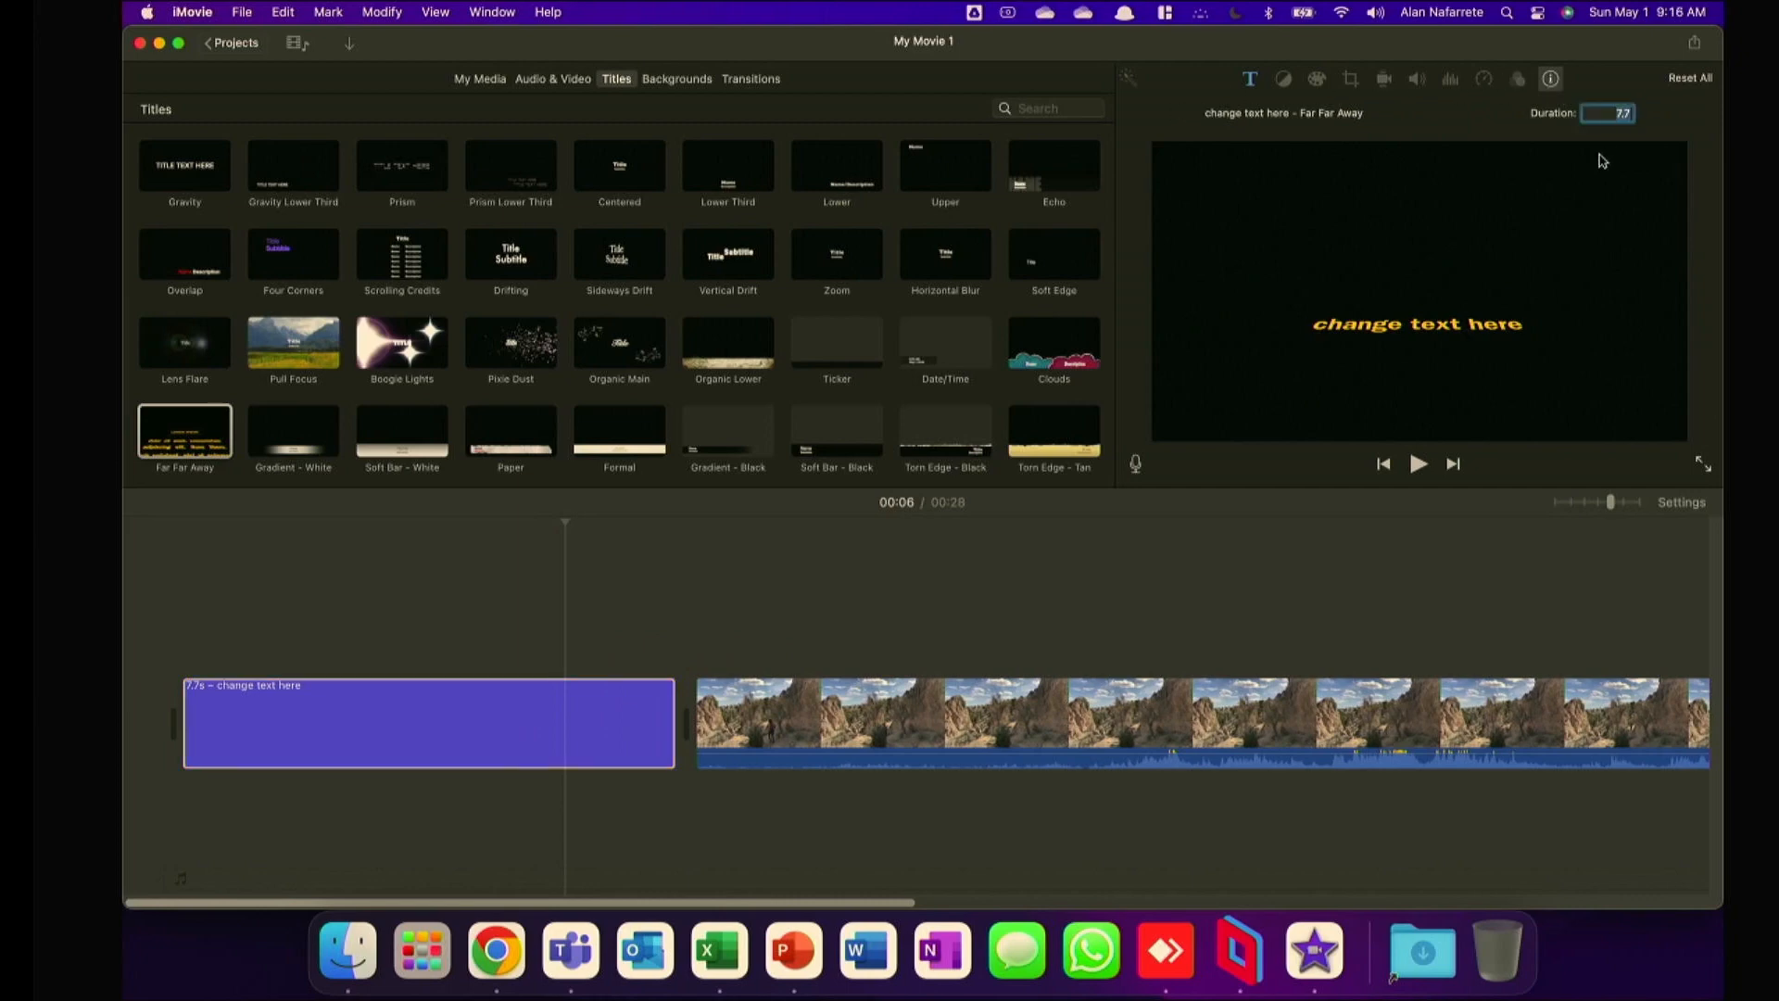
pyautogui.press('Return')
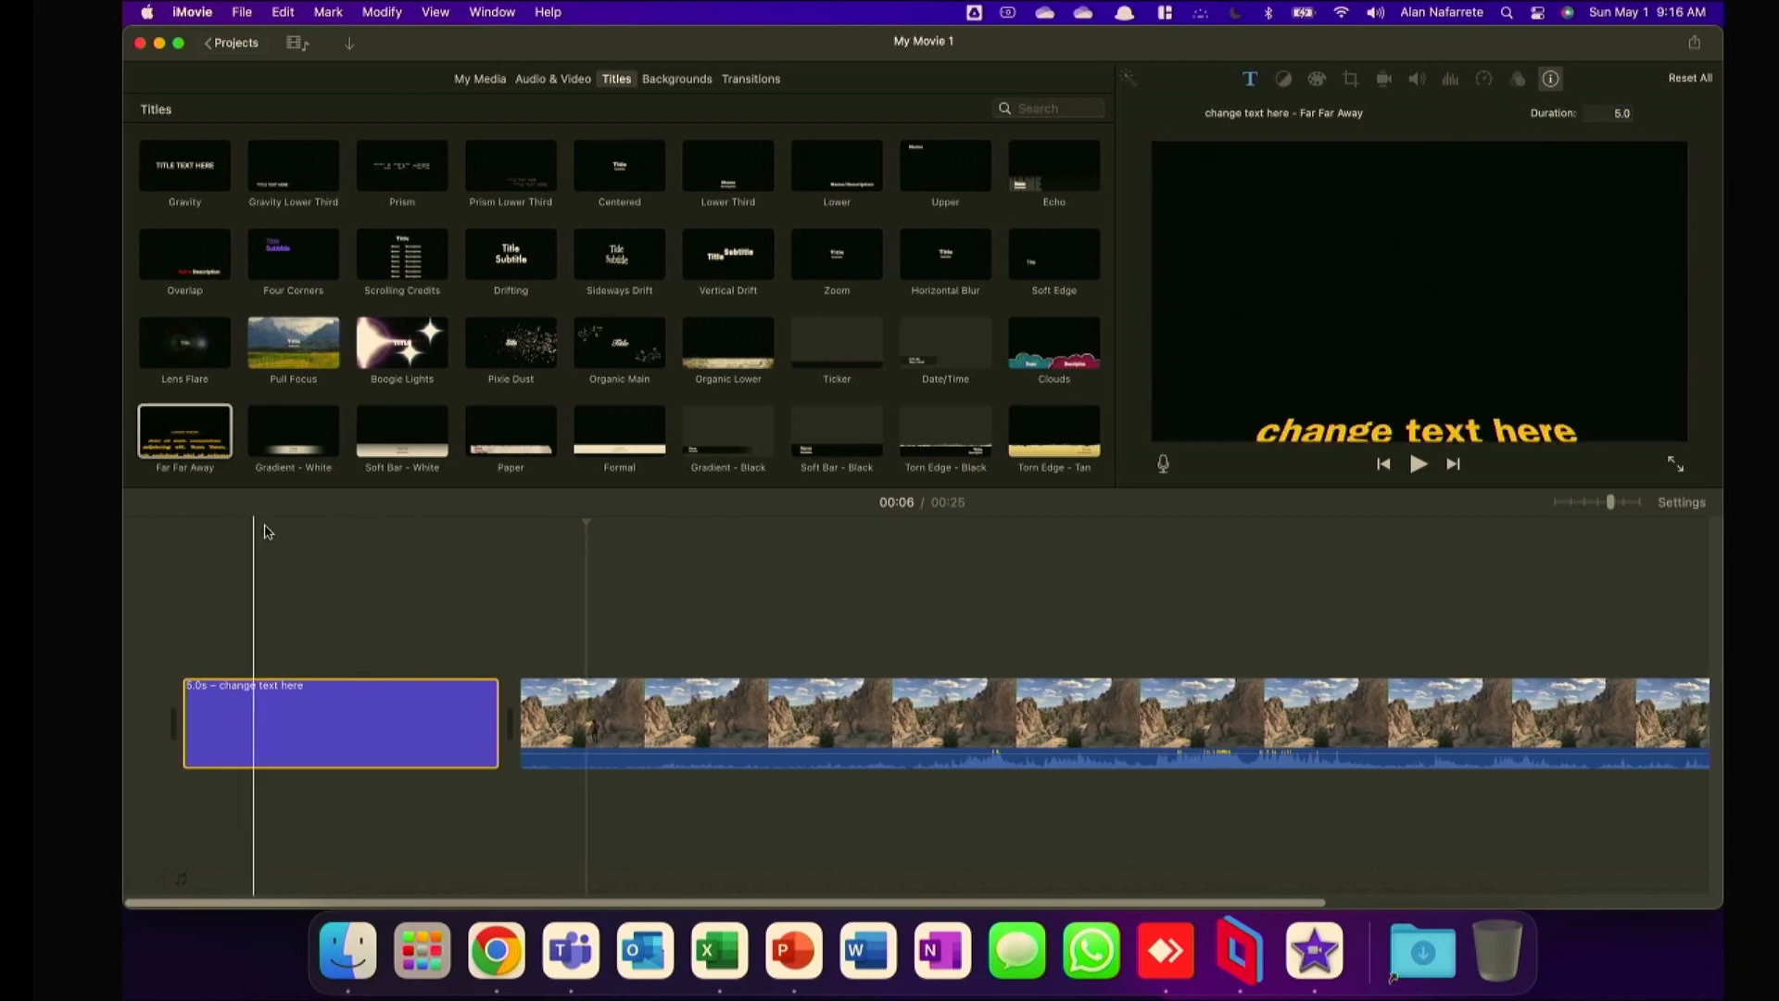
# Set the Far Far Away title's font to Courier New Bold and apply italic and outline styles to its text.
pyautogui.click(433, 729)
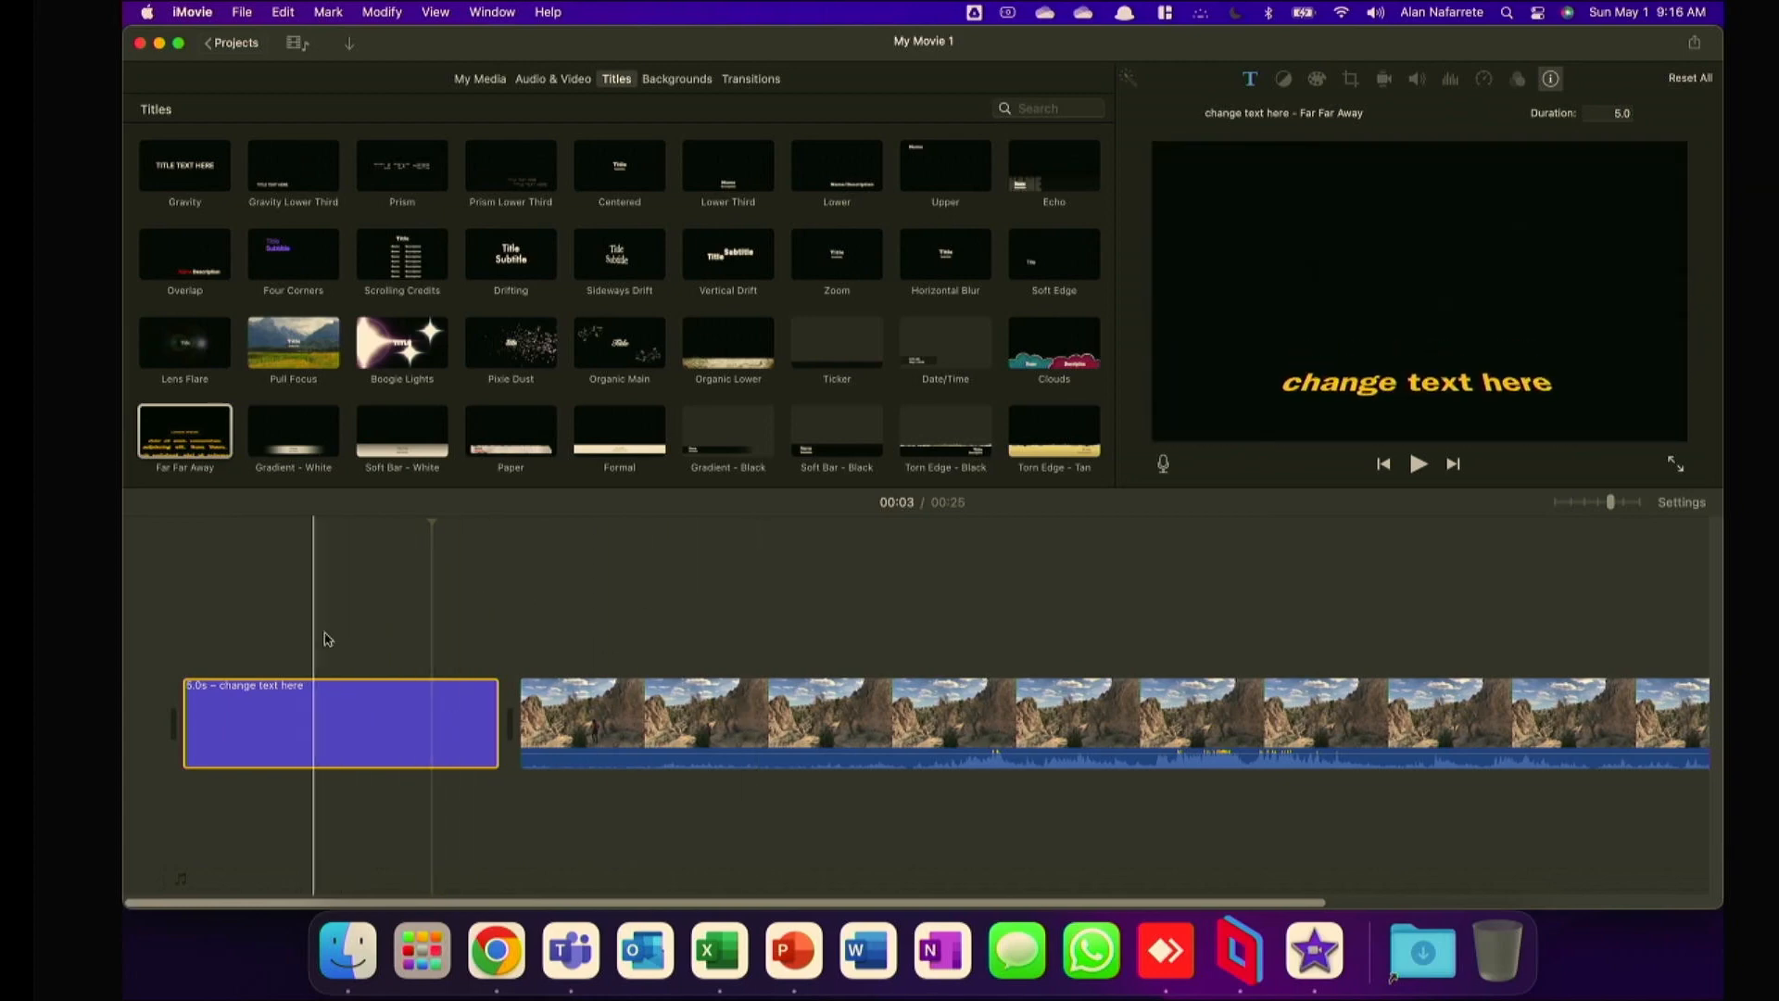
pyautogui.click(1241, 83)
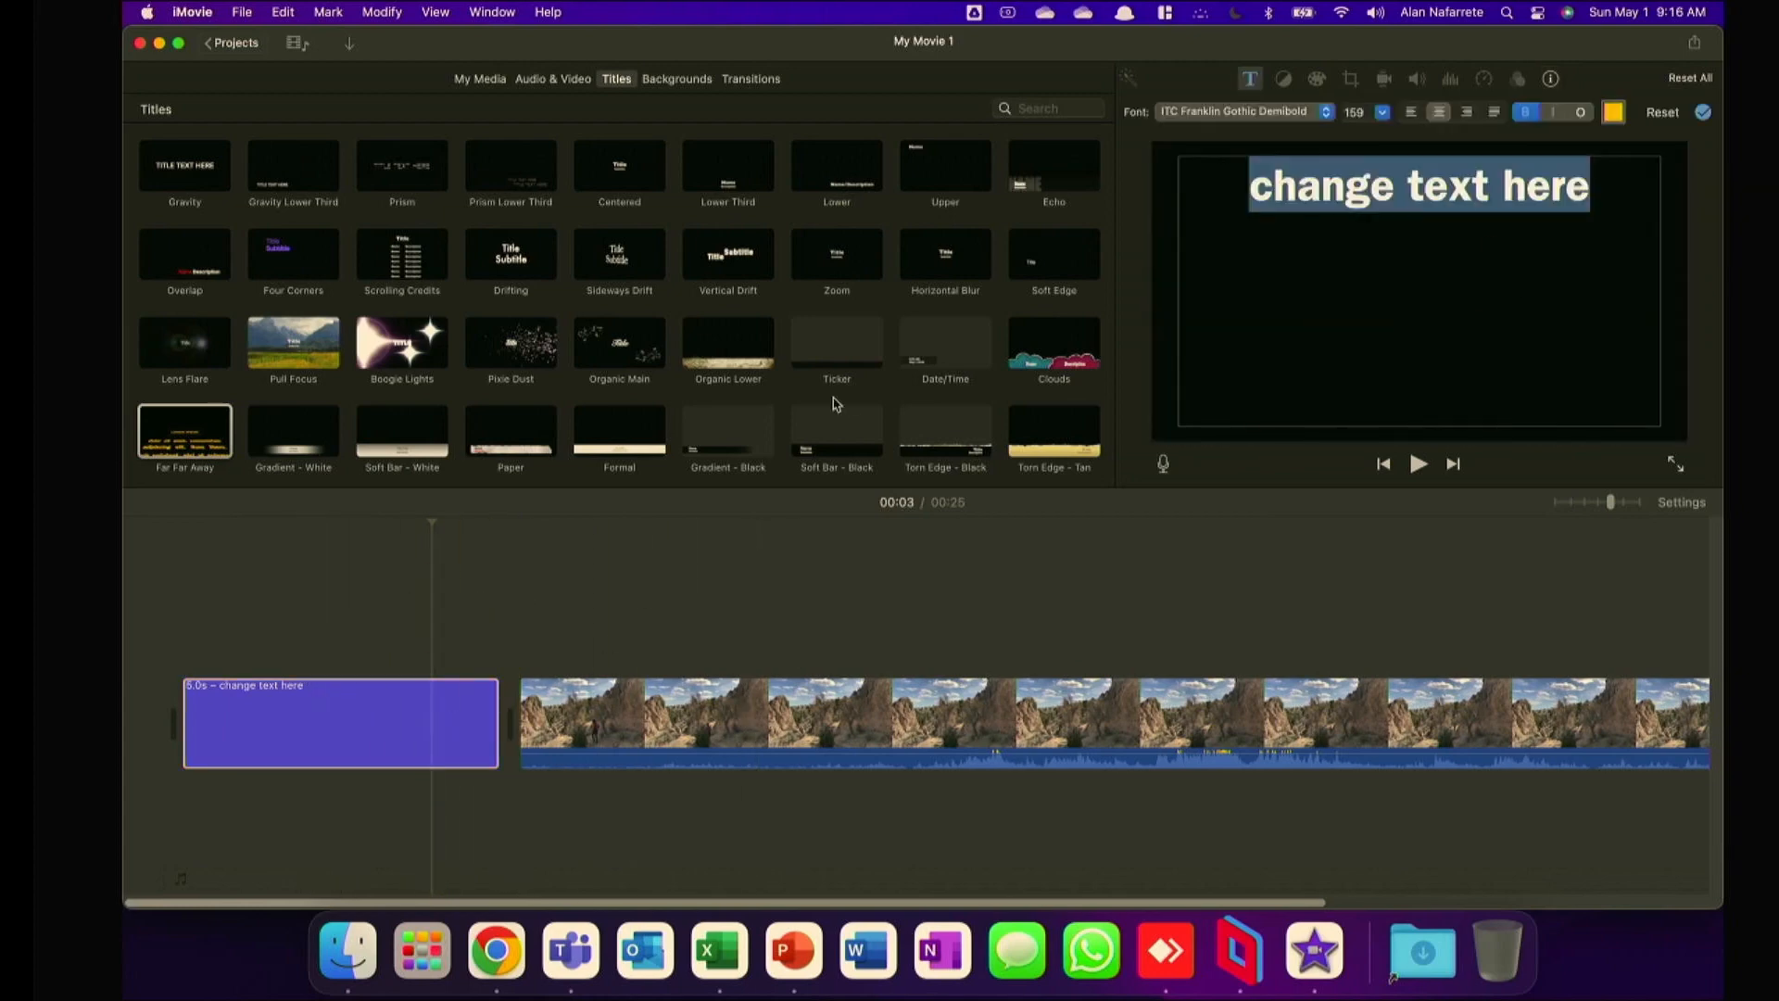
pyautogui.click(309, 739)
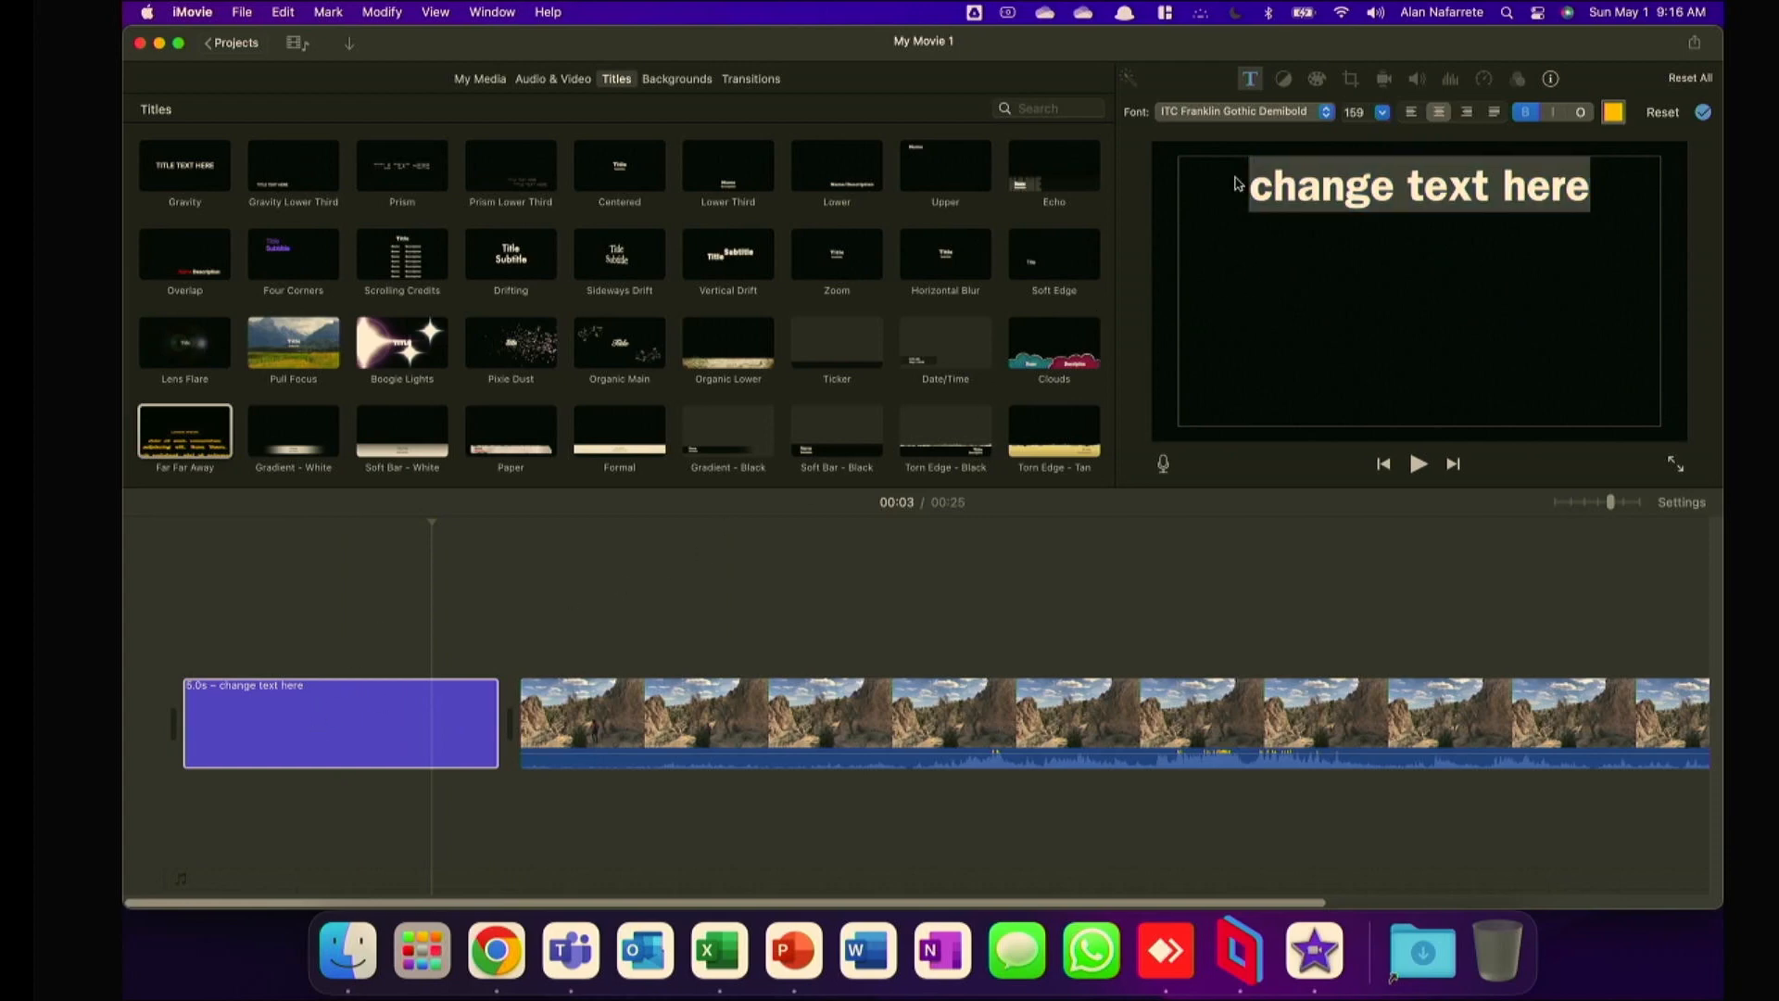
pyautogui.click(1301, 117)
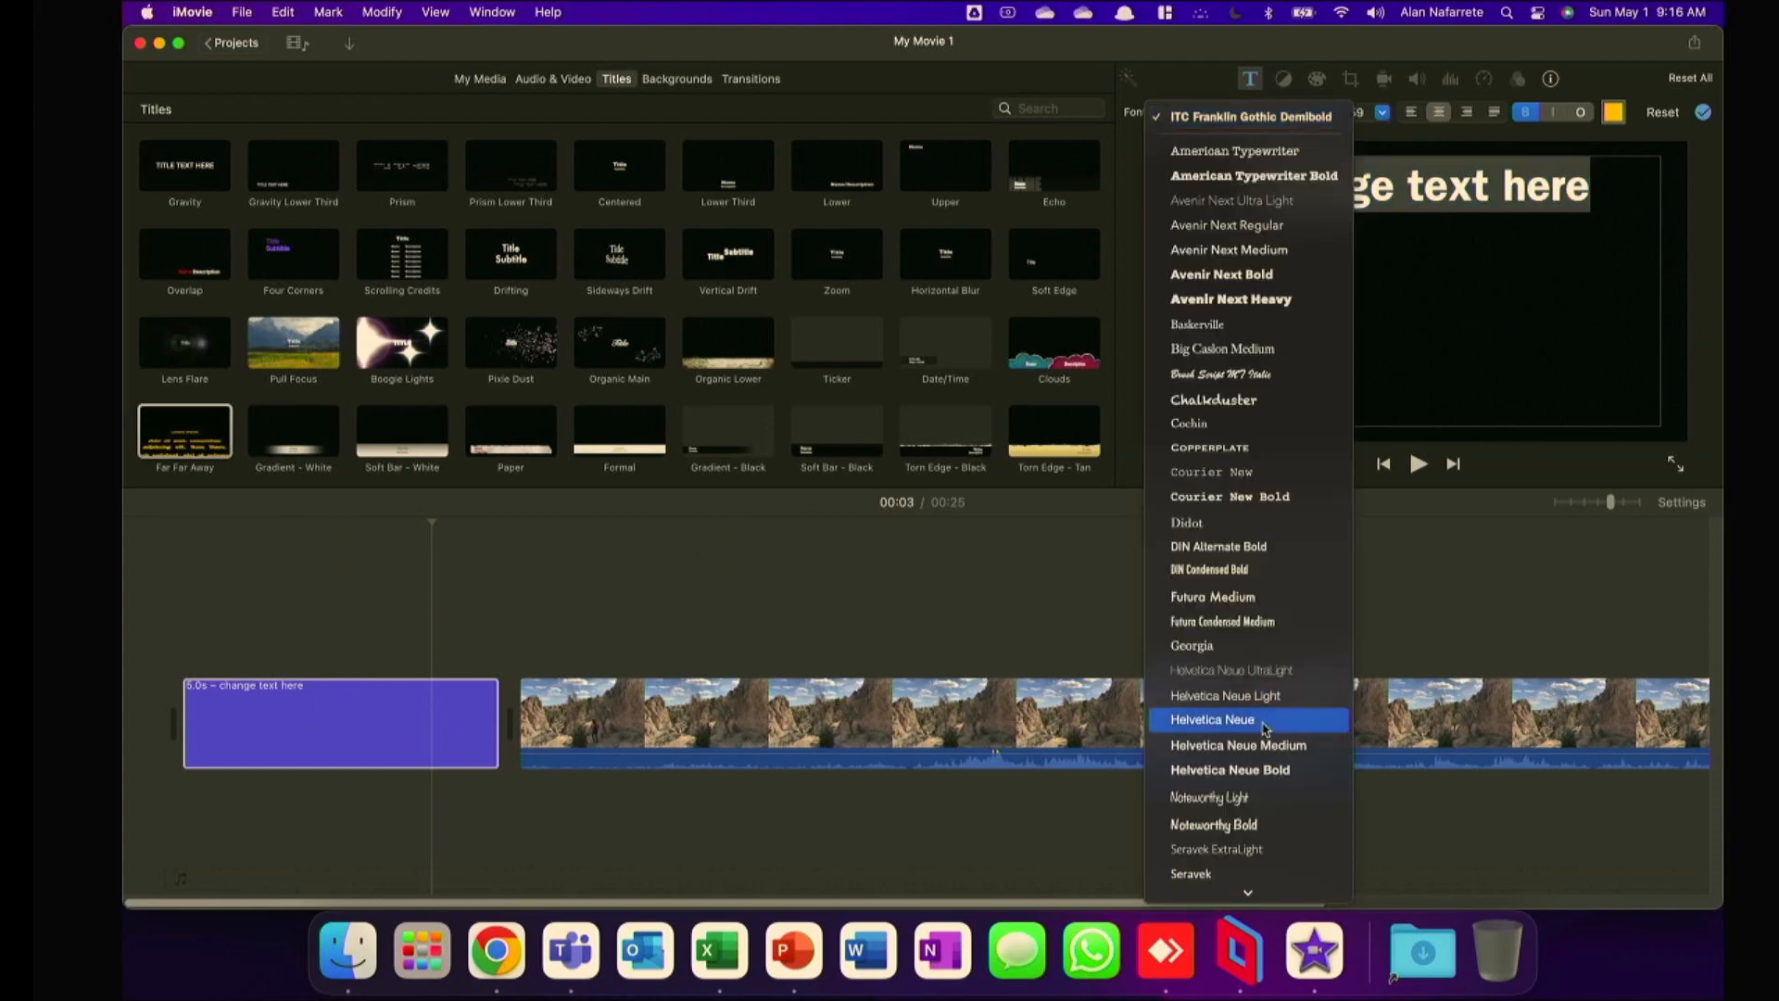
pyautogui.scroll(-2, 1262, 638)
pyautogui.scroll(1, 1260, 389)
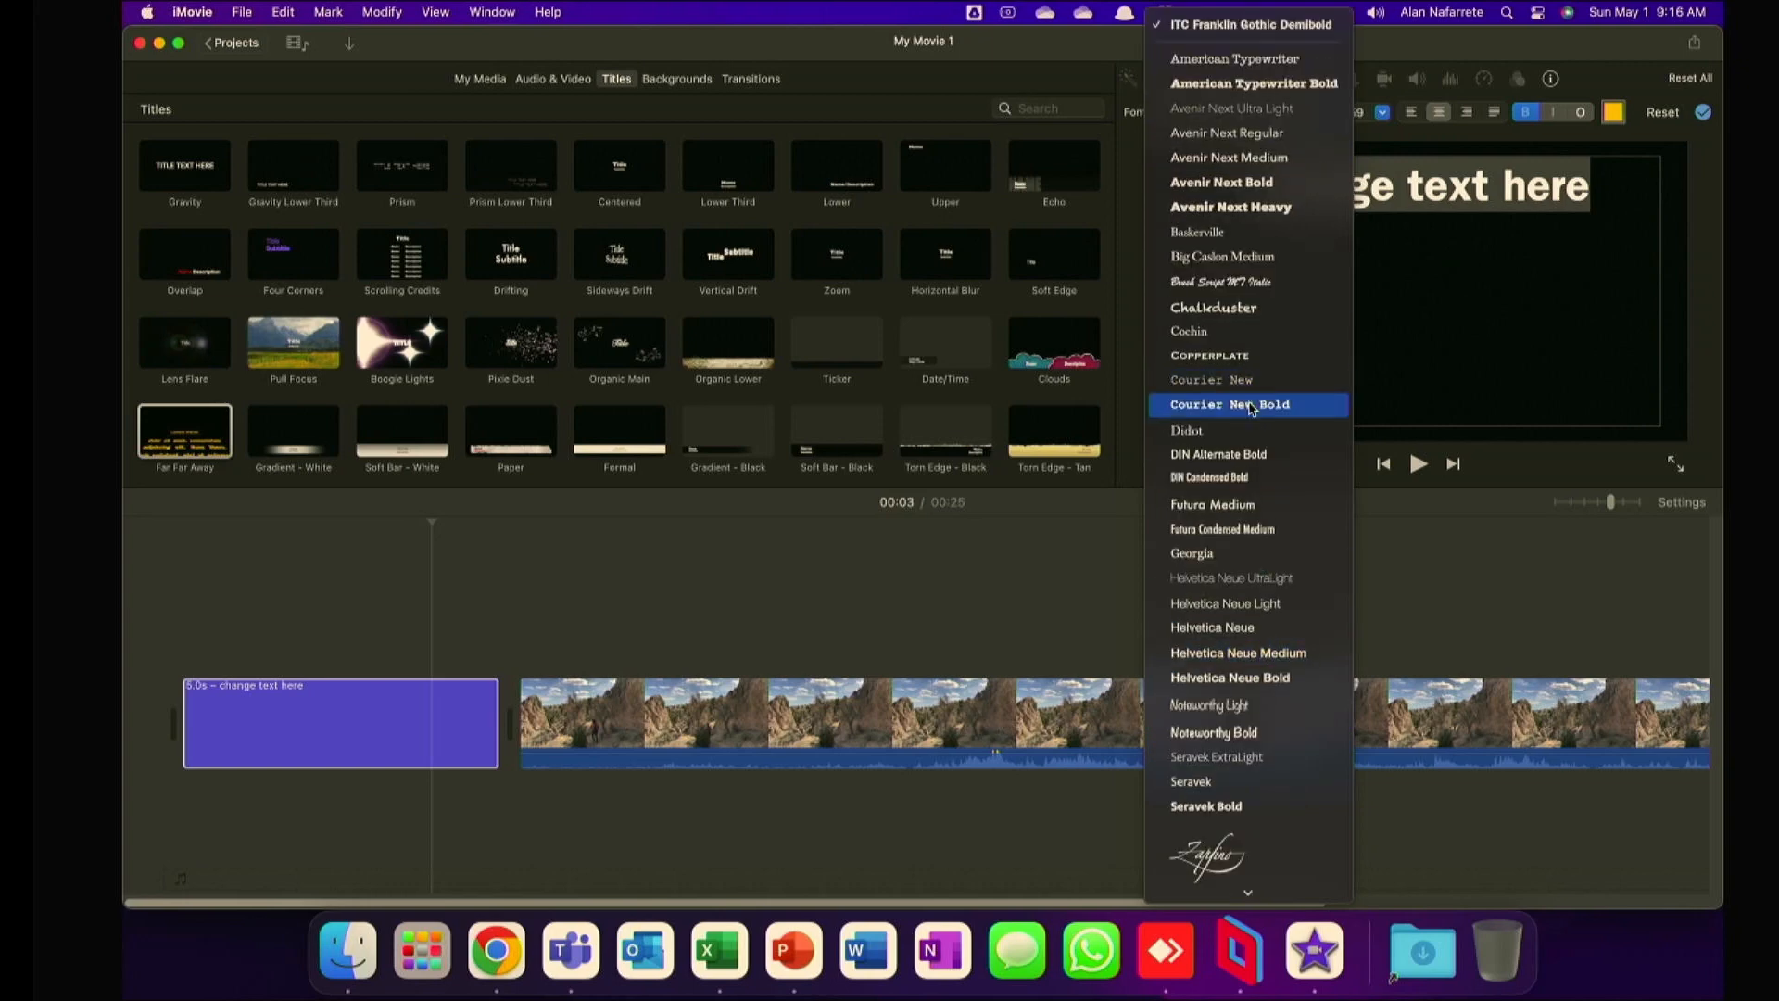
pyautogui.click(1259, 404)
pyautogui.click(1382, 114)
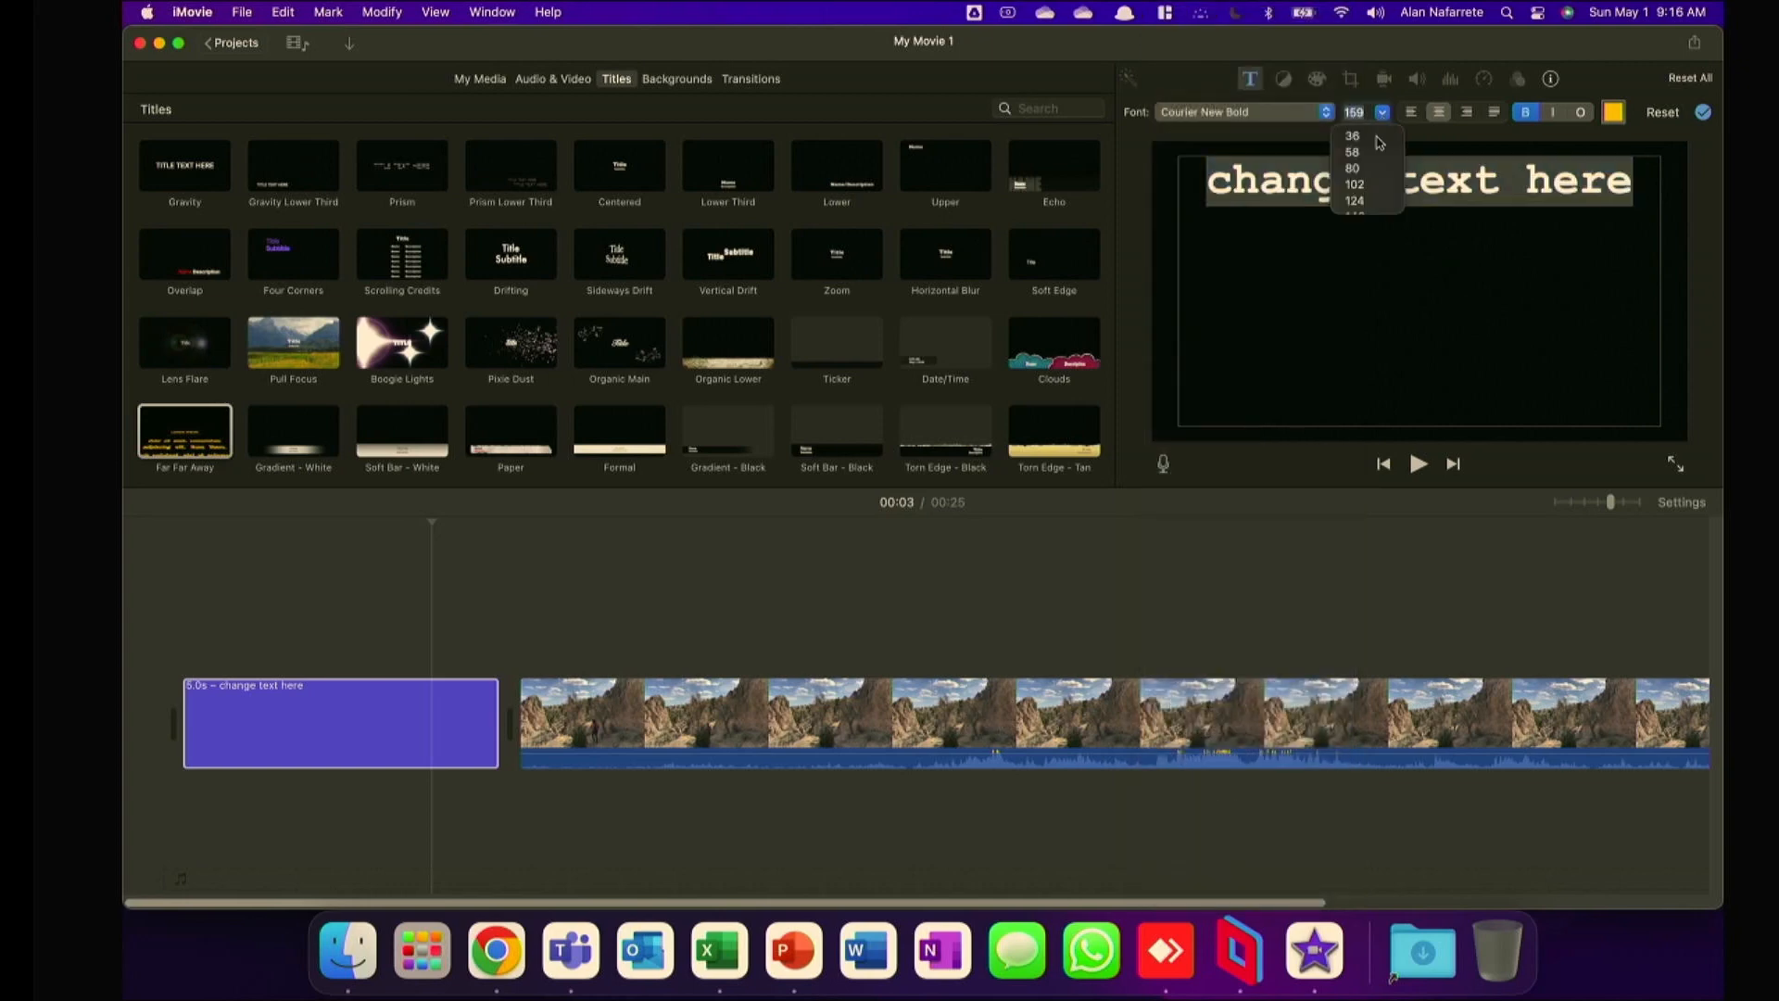
pyautogui.click(1526, 173)
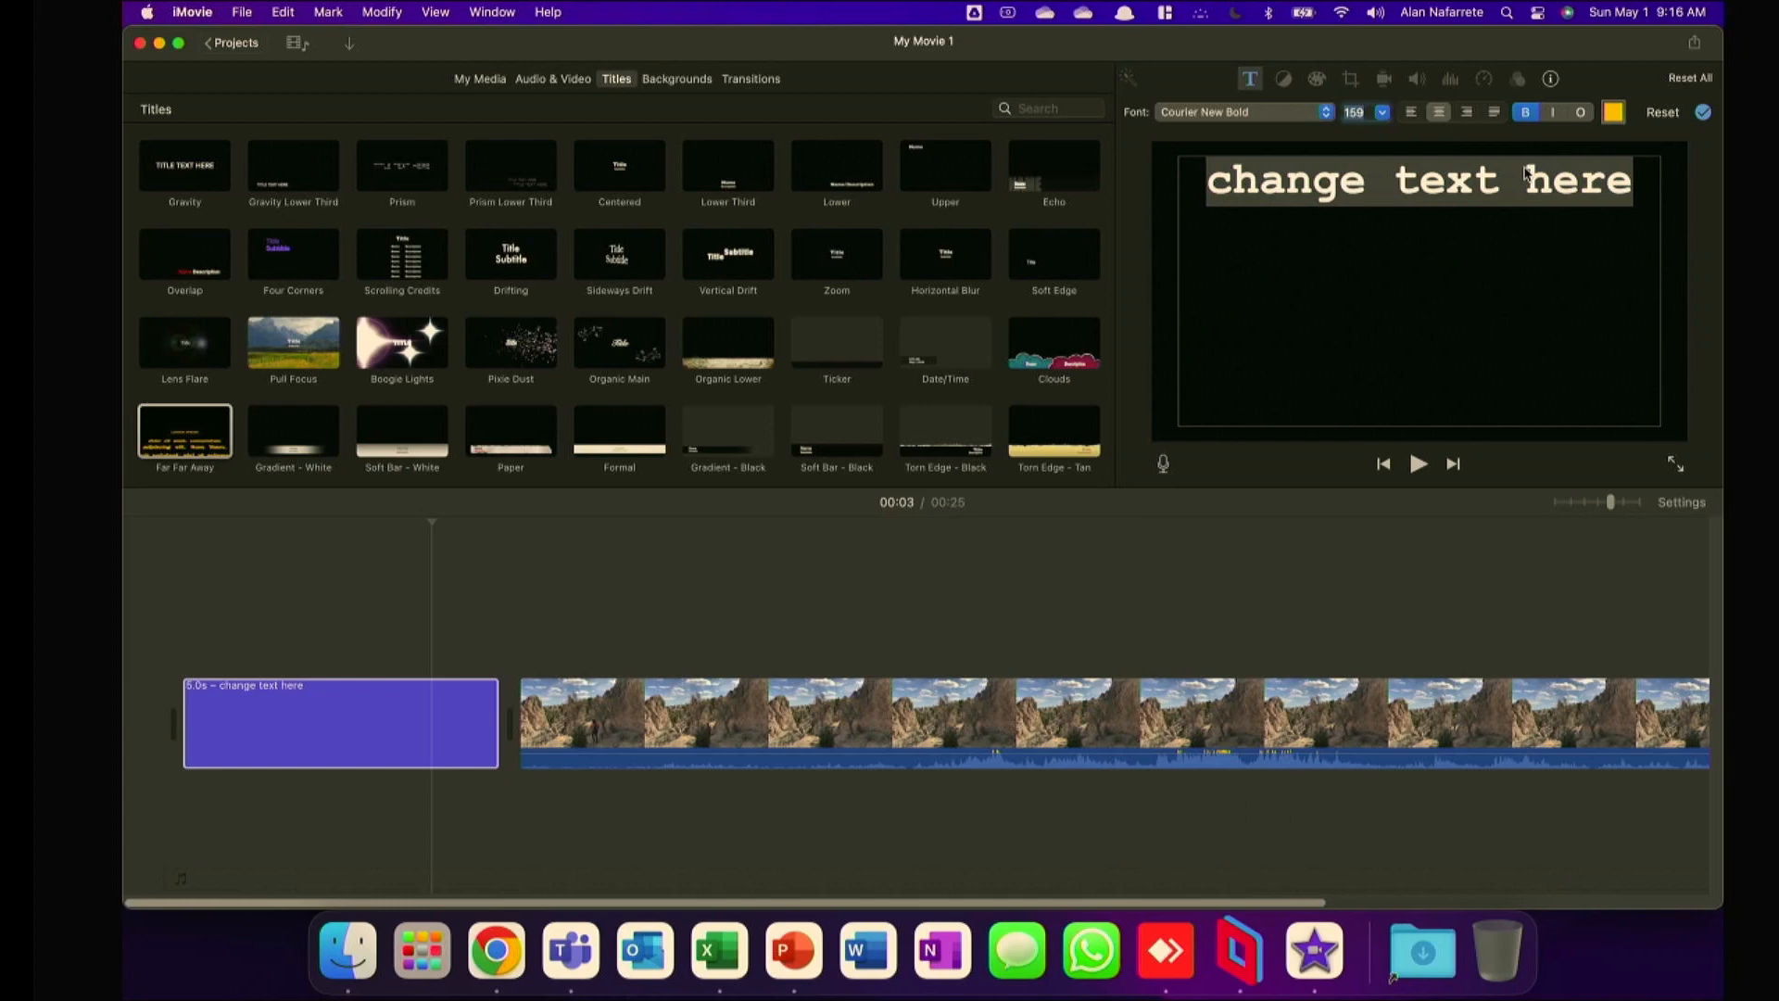
pyautogui.click(1553, 117)
pyautogui.click(1576, 116)
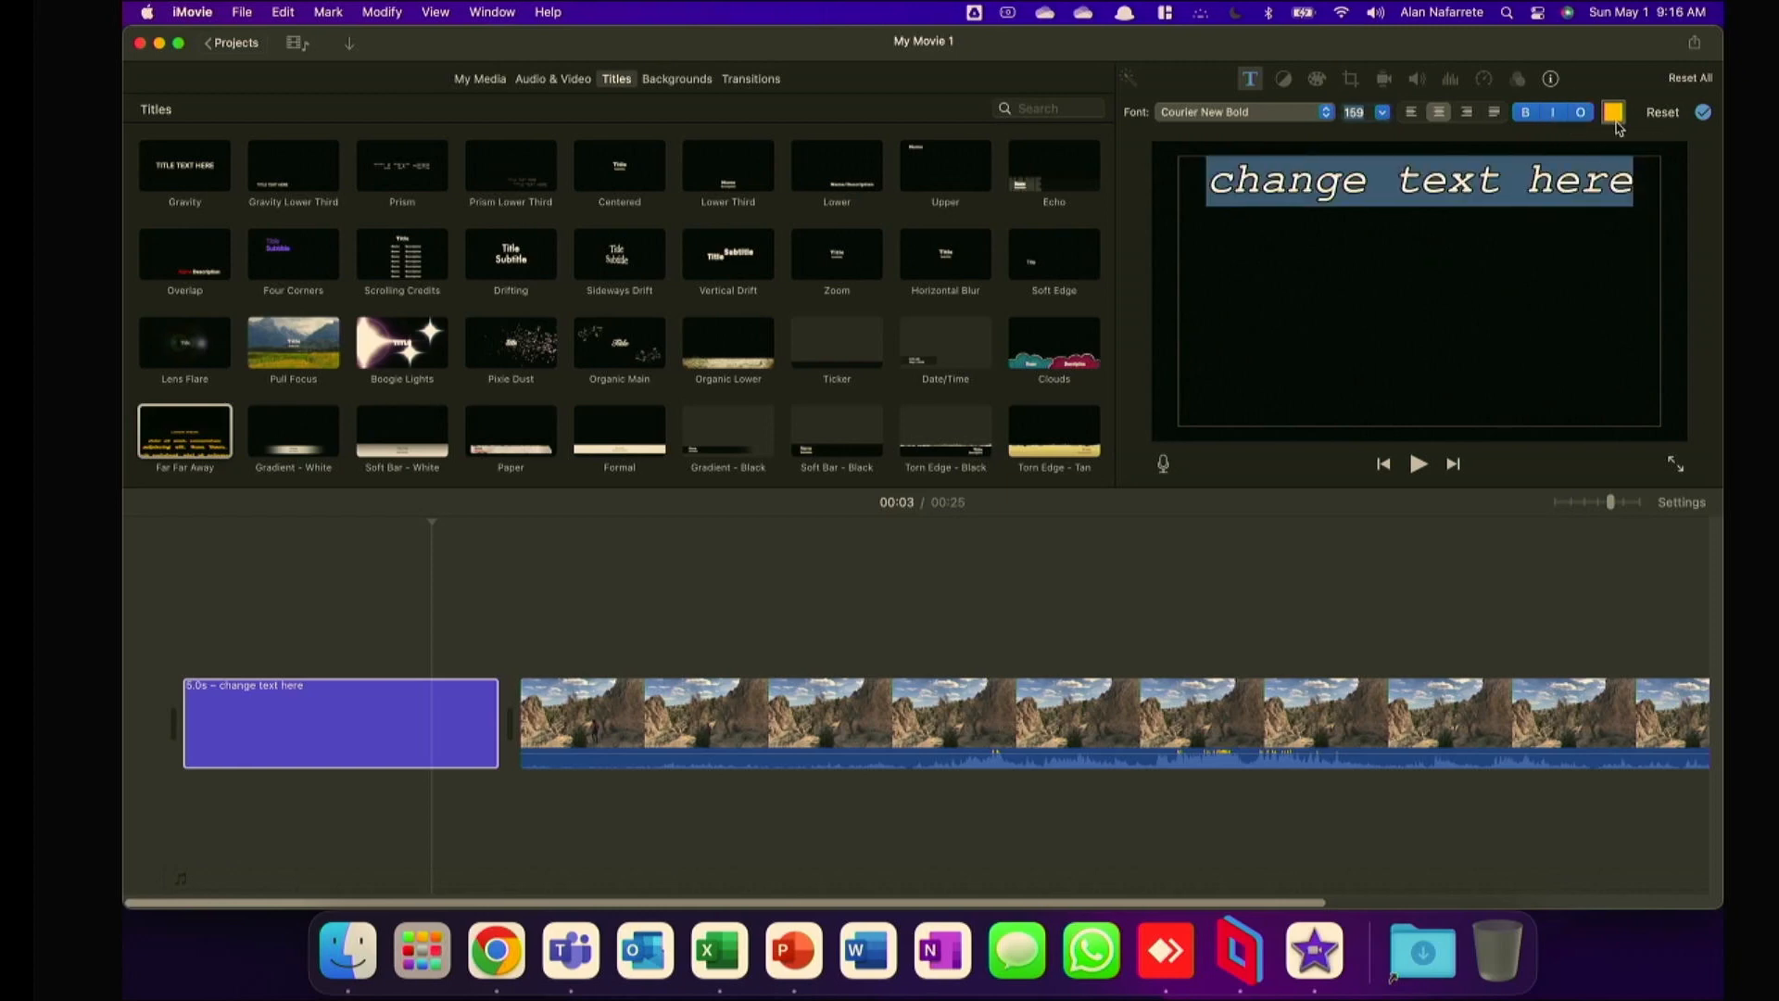
# Change the "change text here" title's text color to pinkish red and check it early in the title.
pyautogui.click(1614, 115)
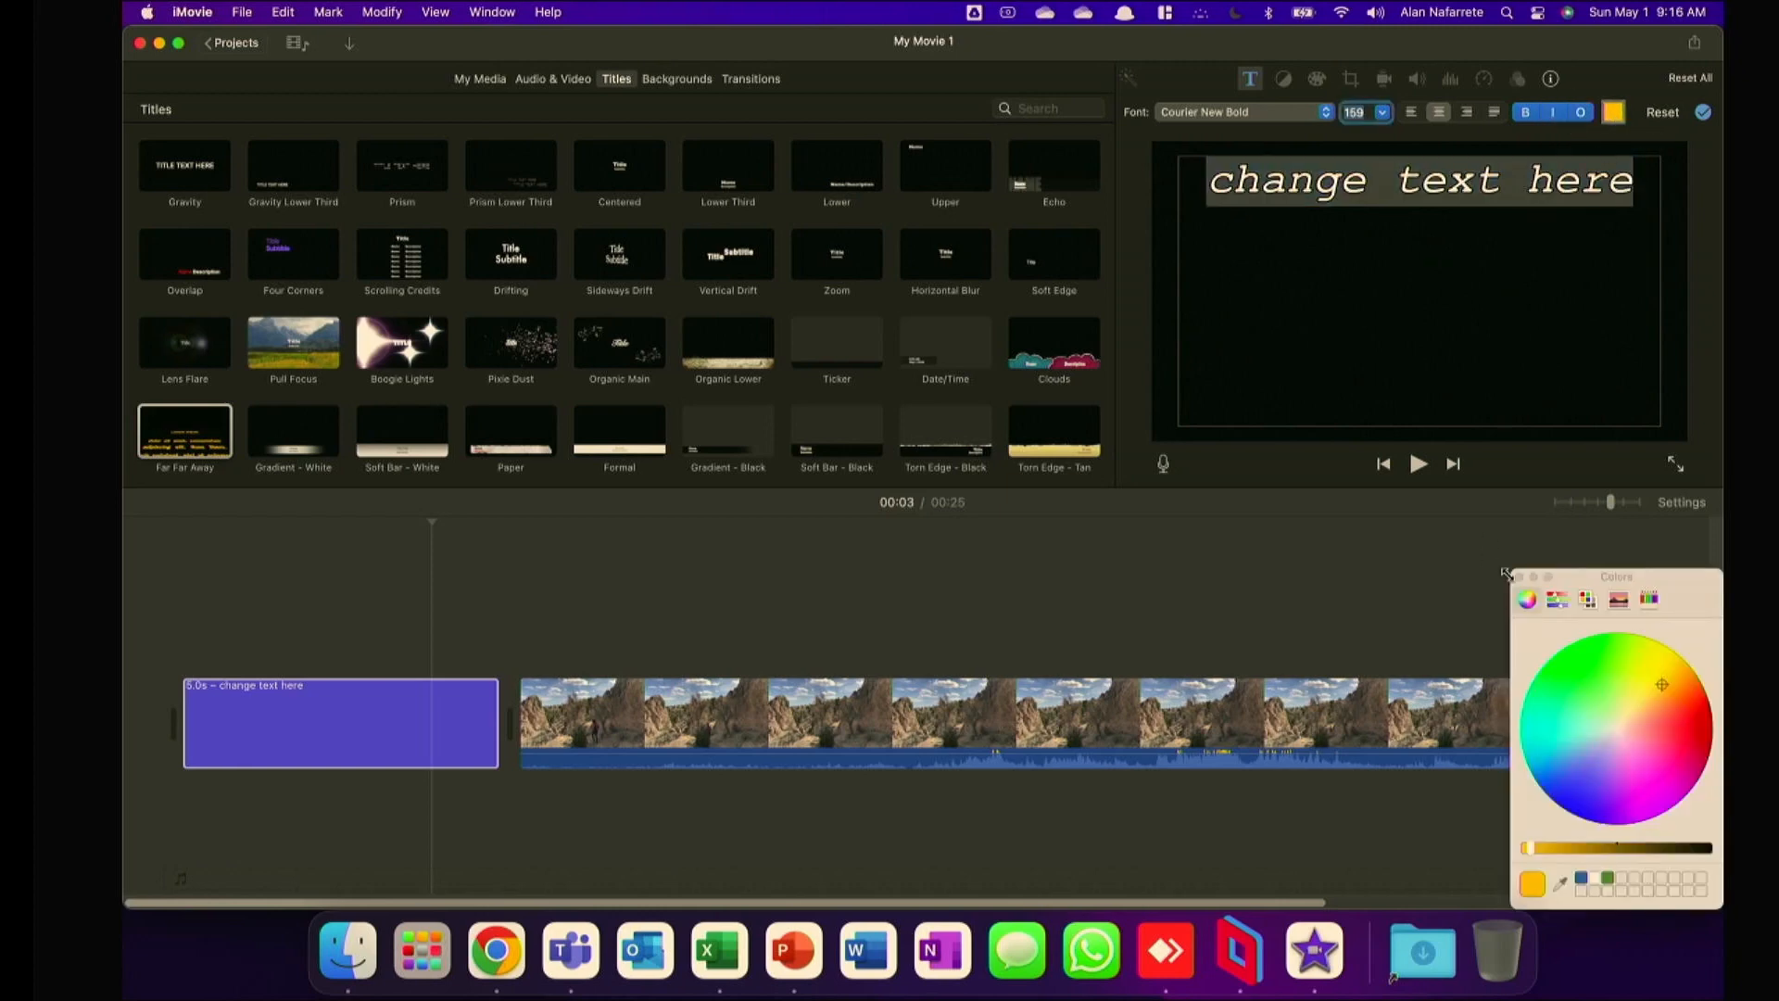
pyautogui.moveTo(1677, 727); pyautogui.dragTo(1721, 747)
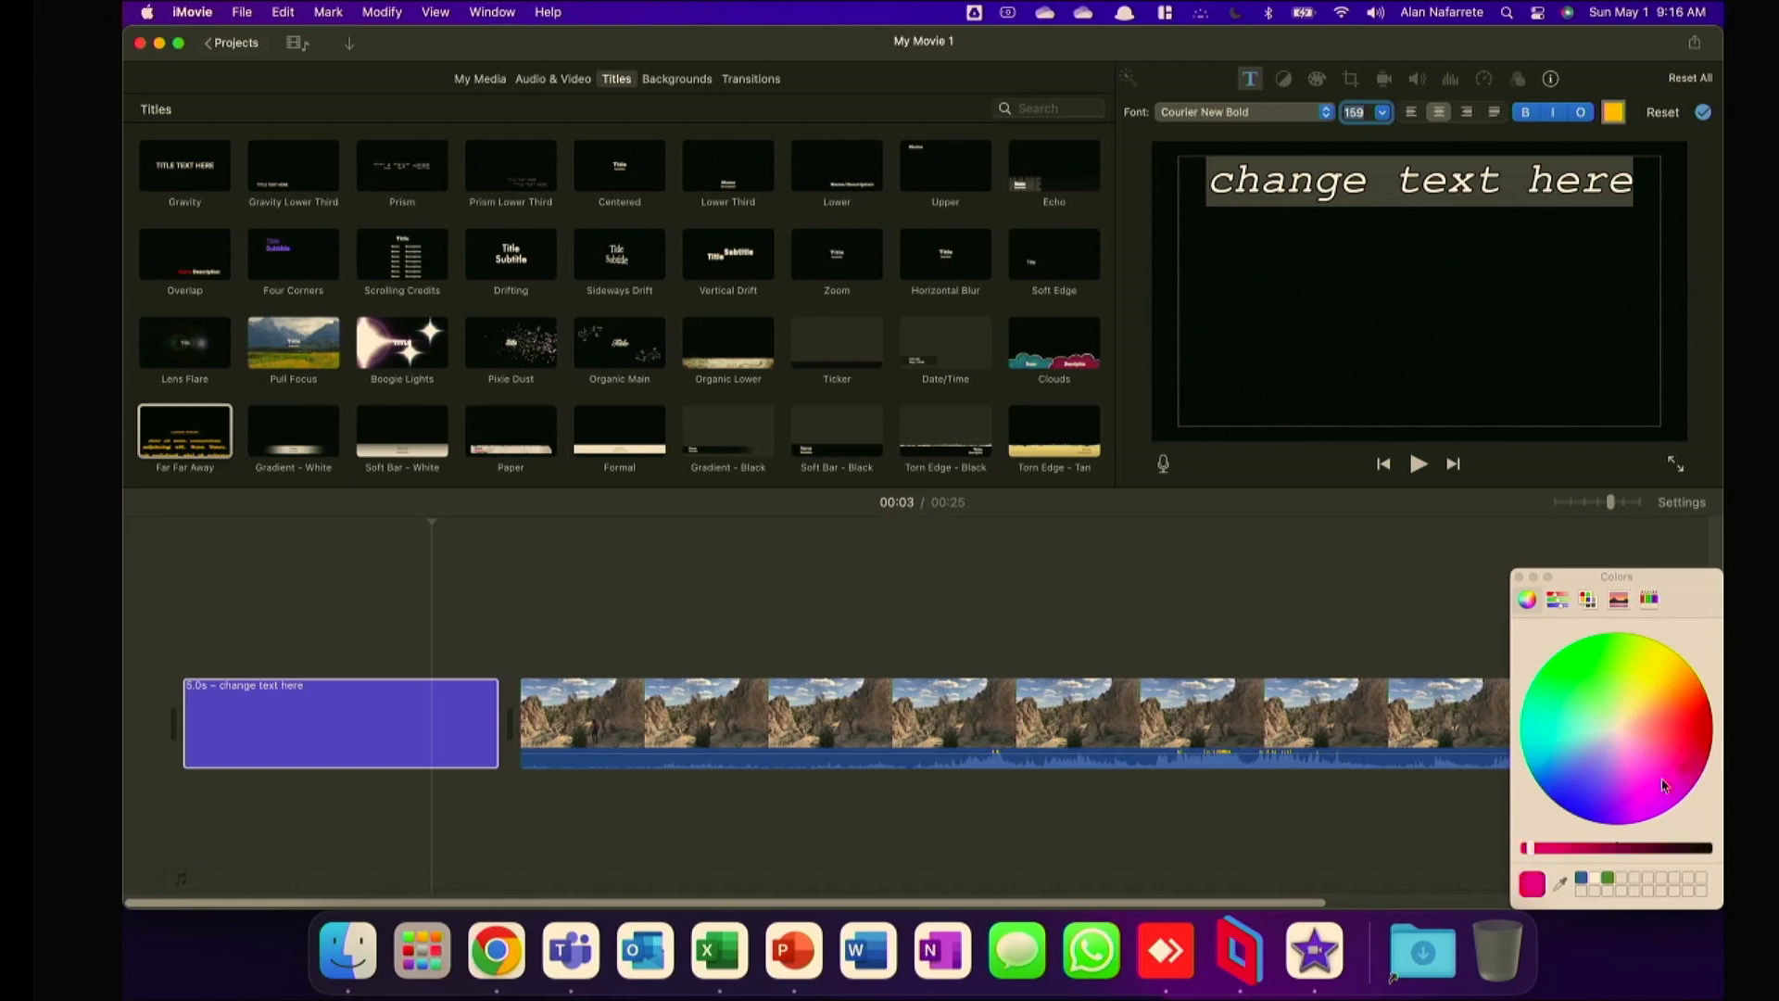
pyautogui.click(1611, 114)
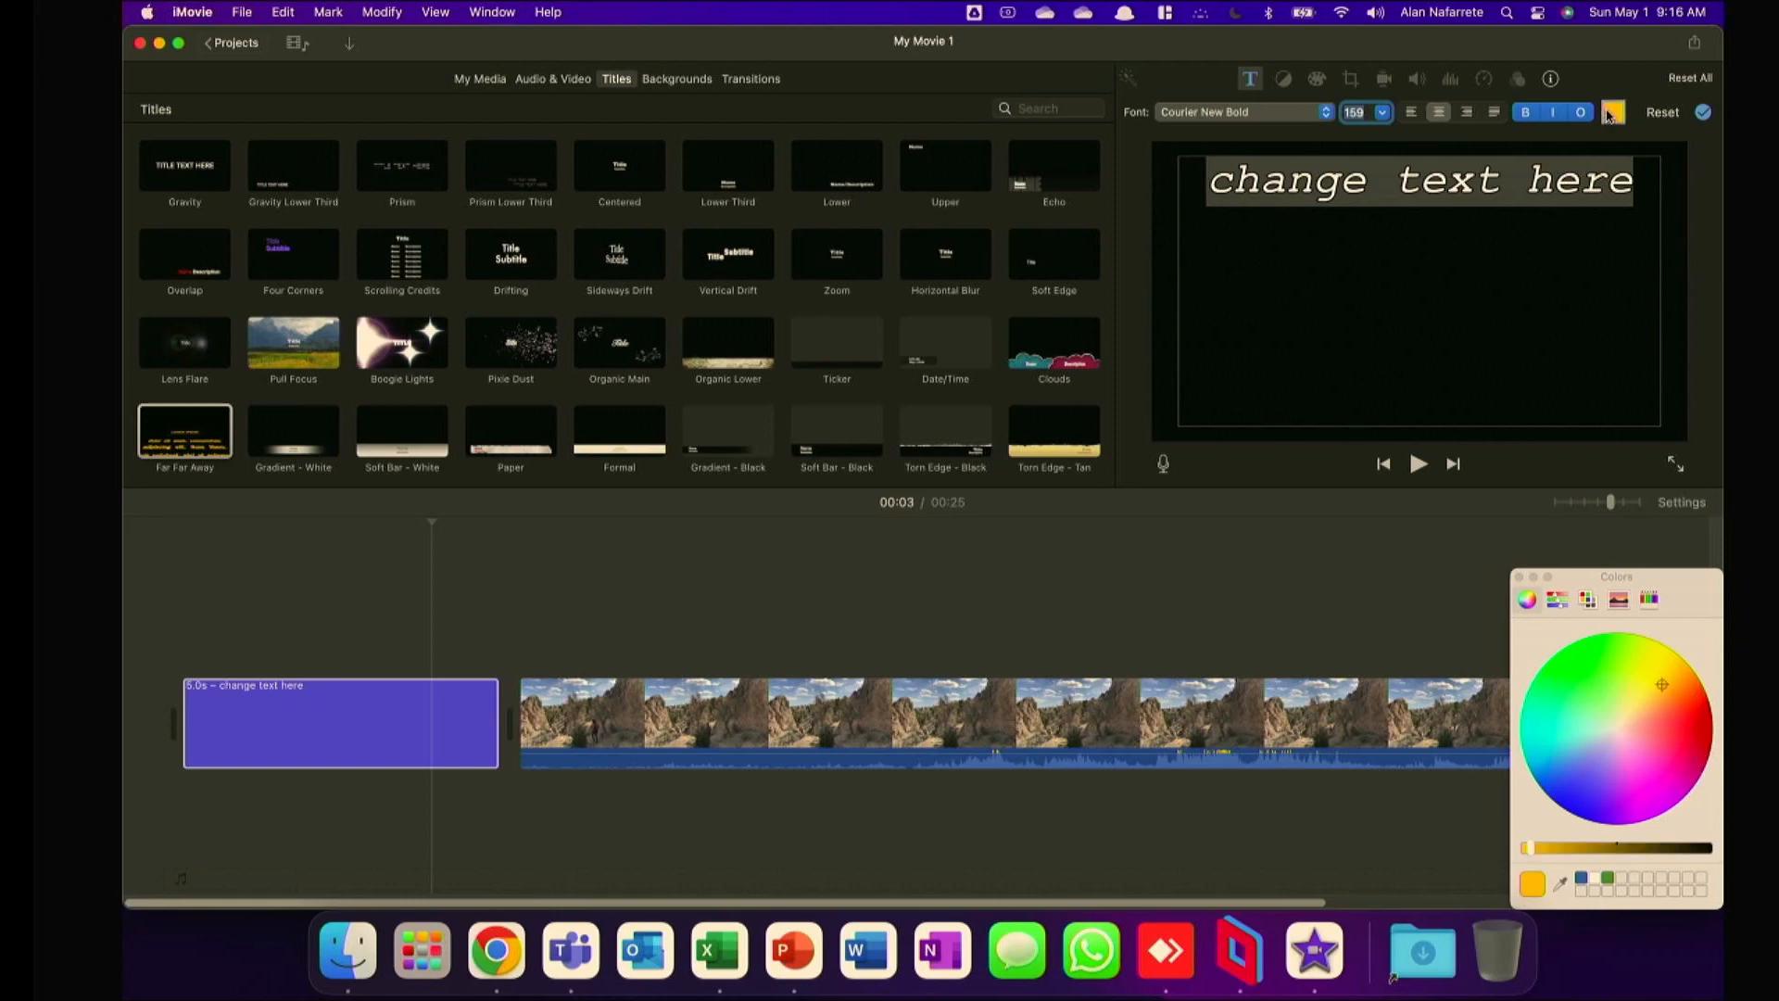
pyautogui.moveTo(1672, 711); pyautogui.dragTo(1713, 751)
pyautogui.click(895, 606)
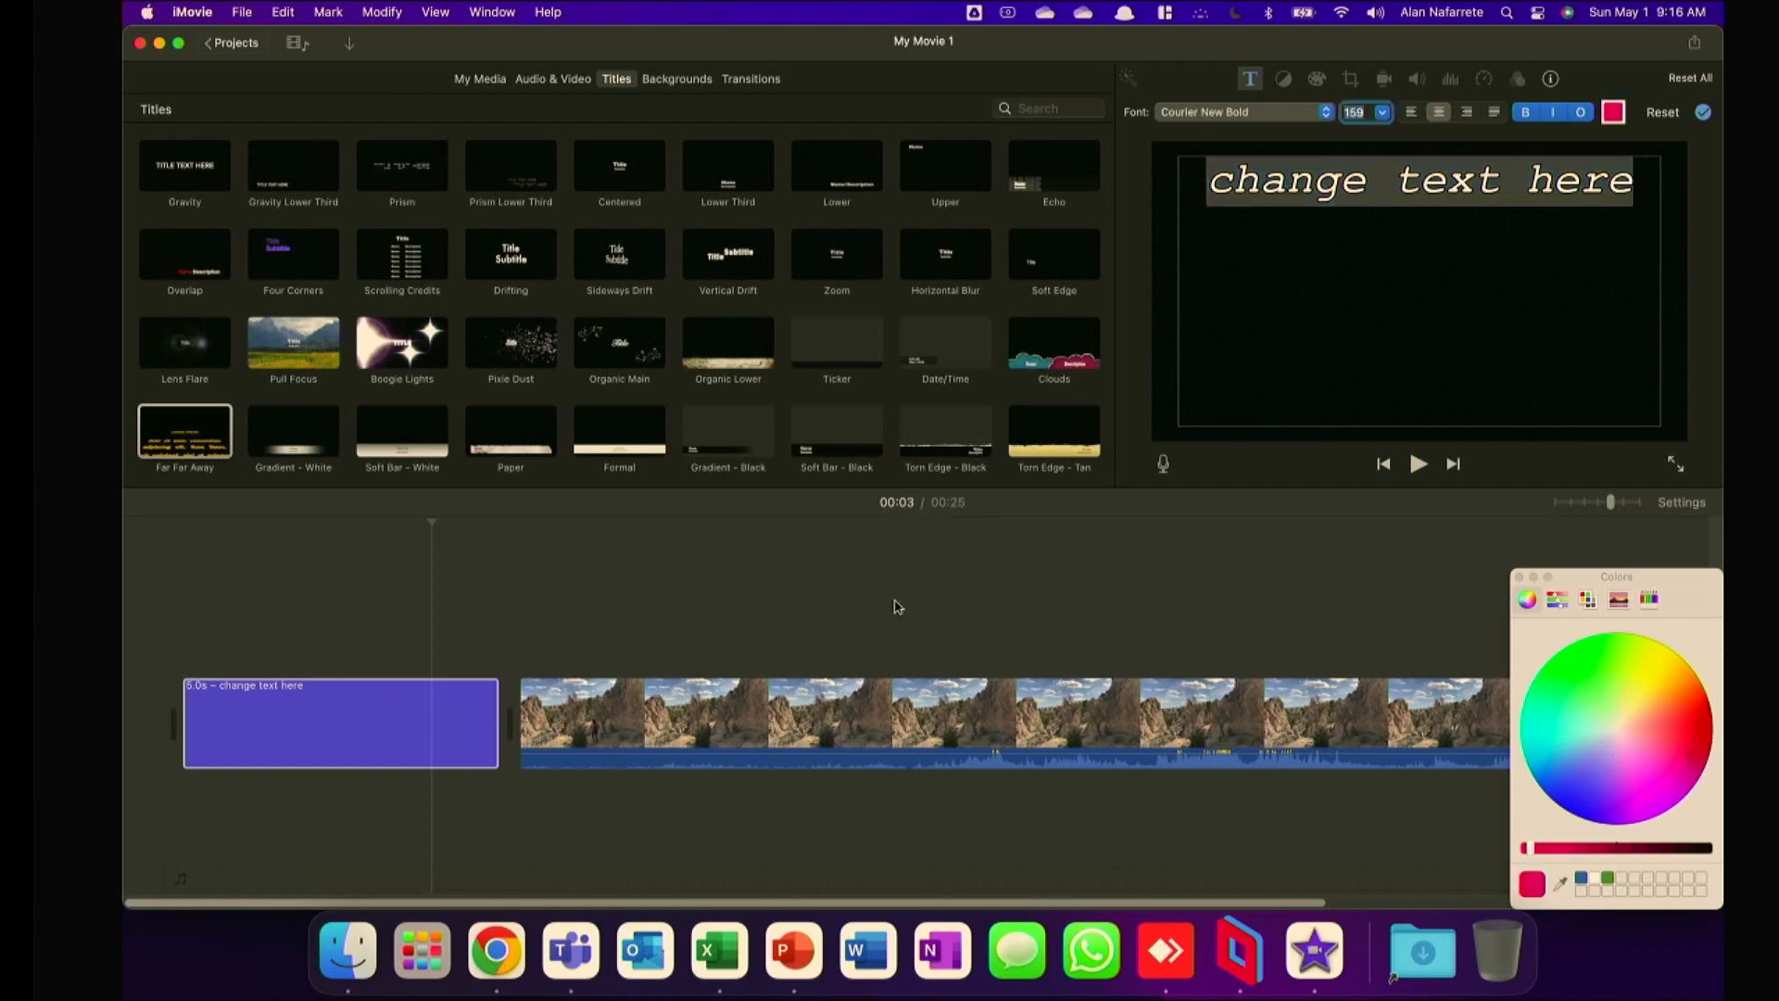
pyautogui.click(282, 524)
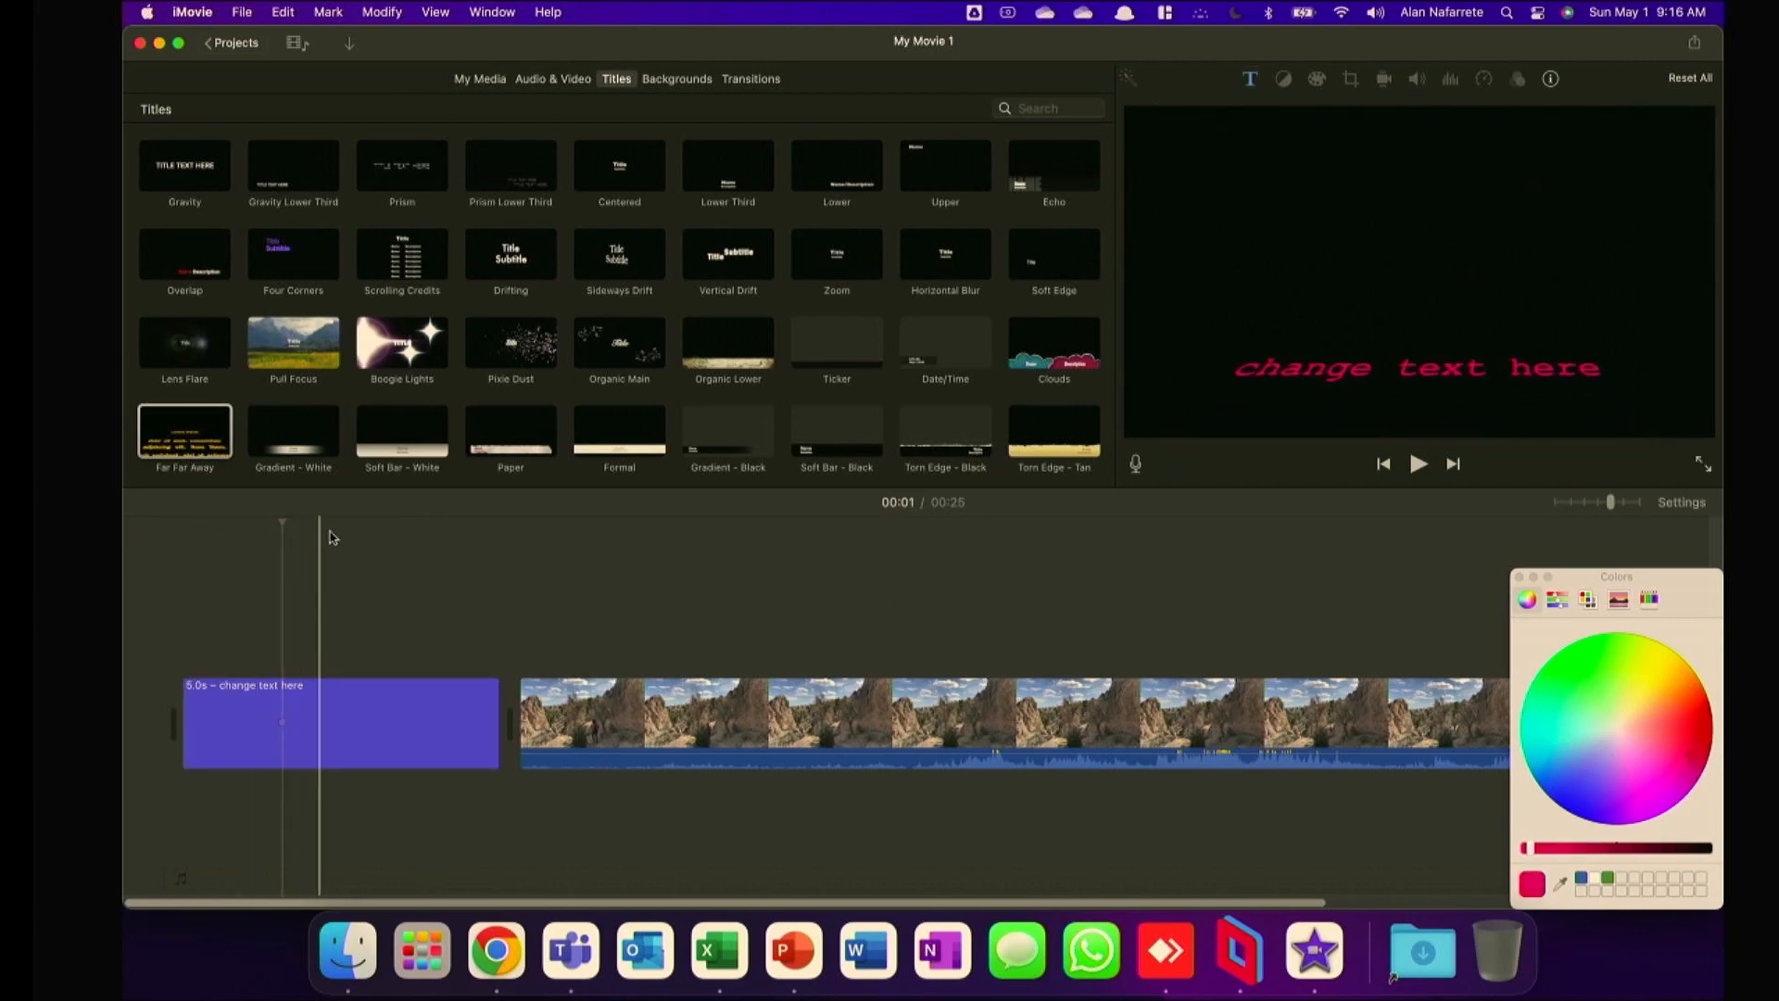
# Add a Slide title above the video clip, starting about 7 seconds into the movie.
pyautogui.click(659, 548)
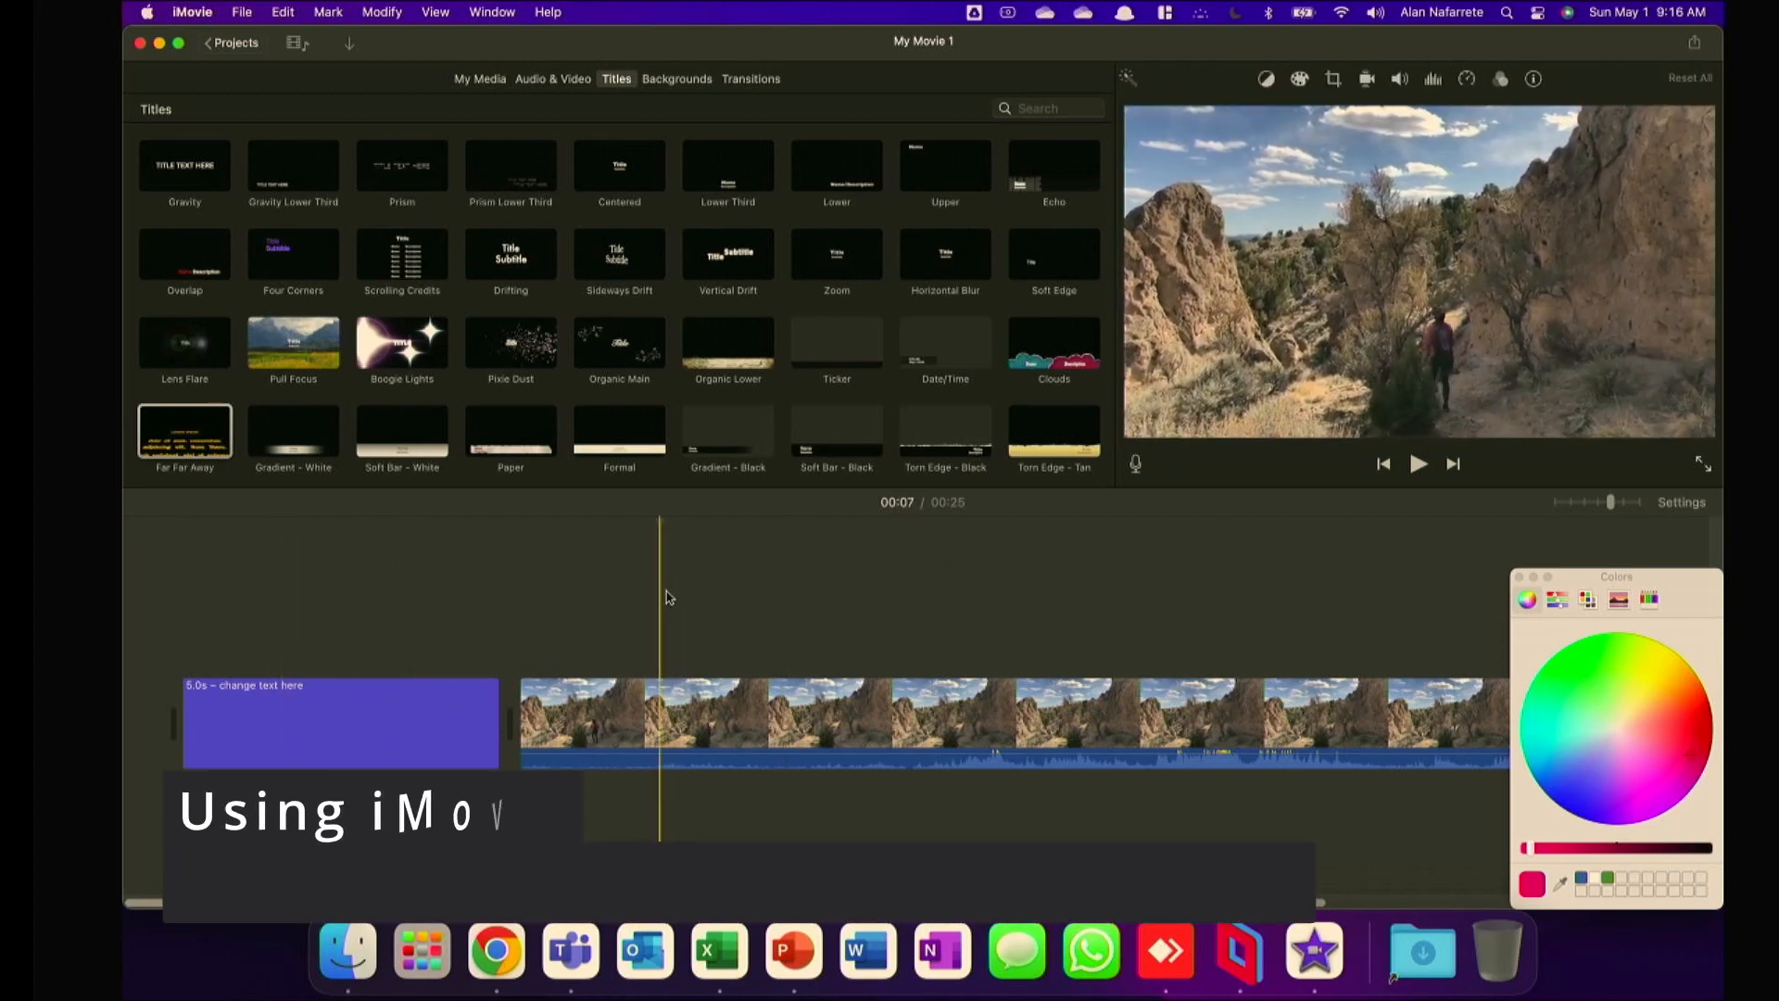
pyautogui.scroll(5, 794, 438)
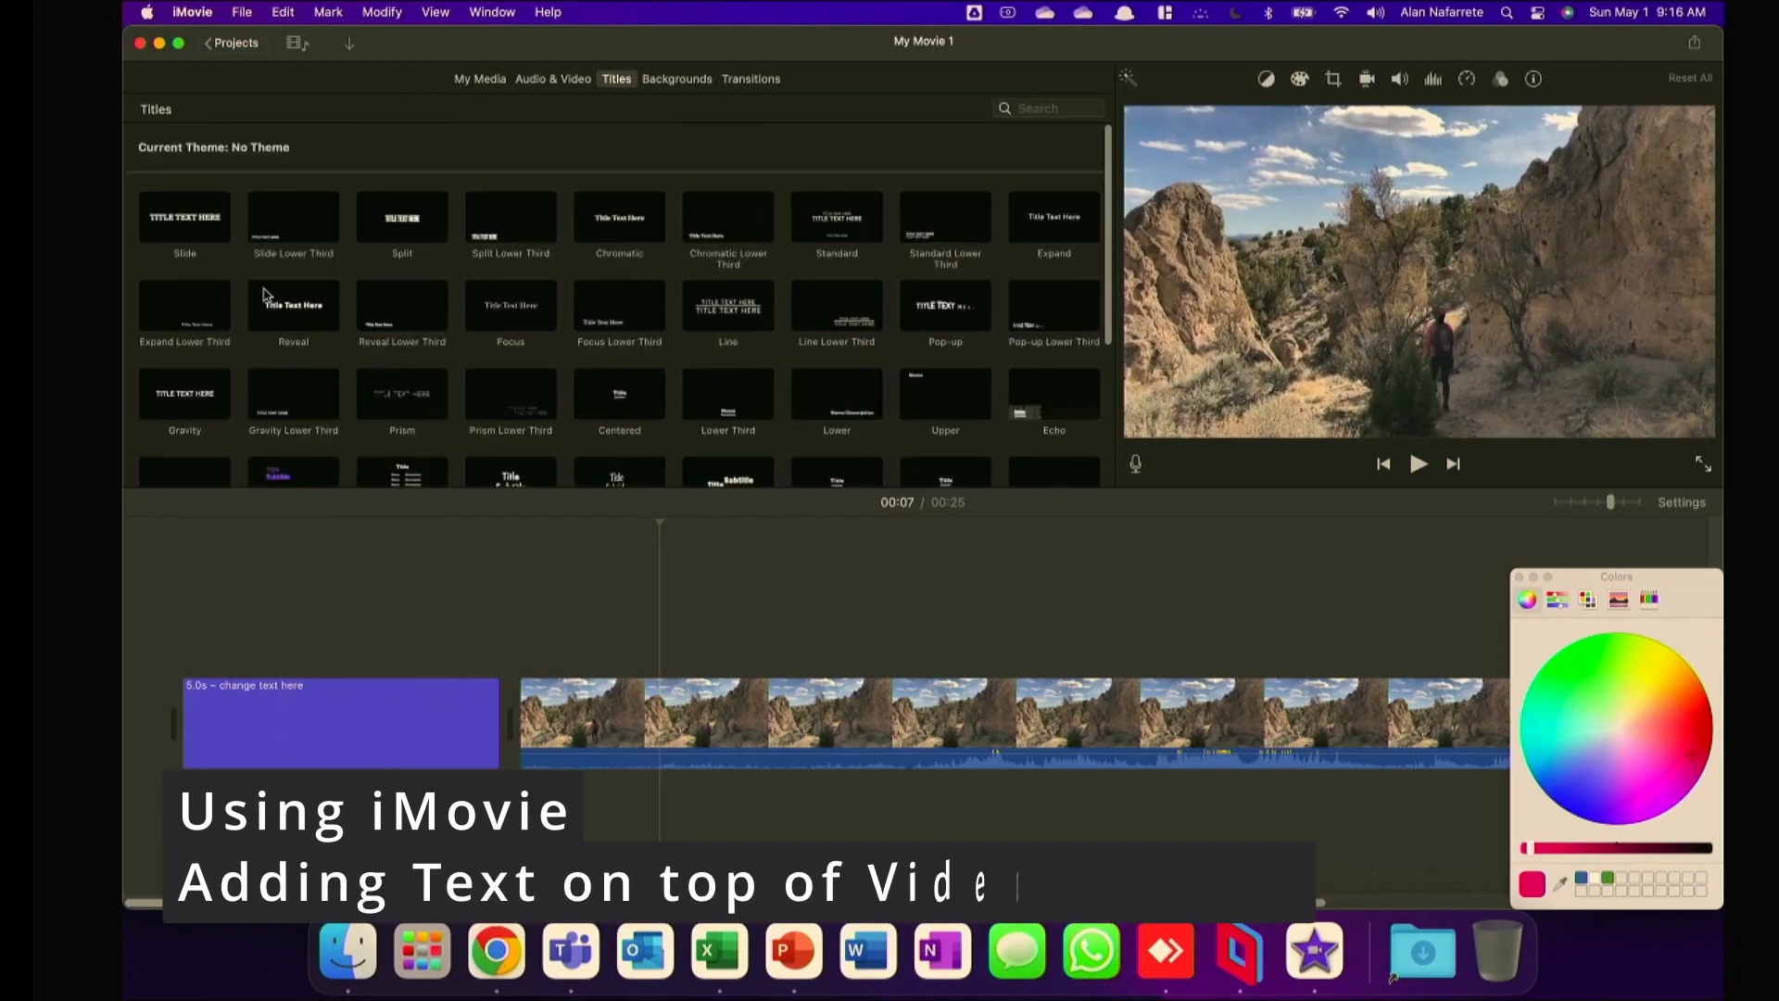
pyautogui.click(167, 239)
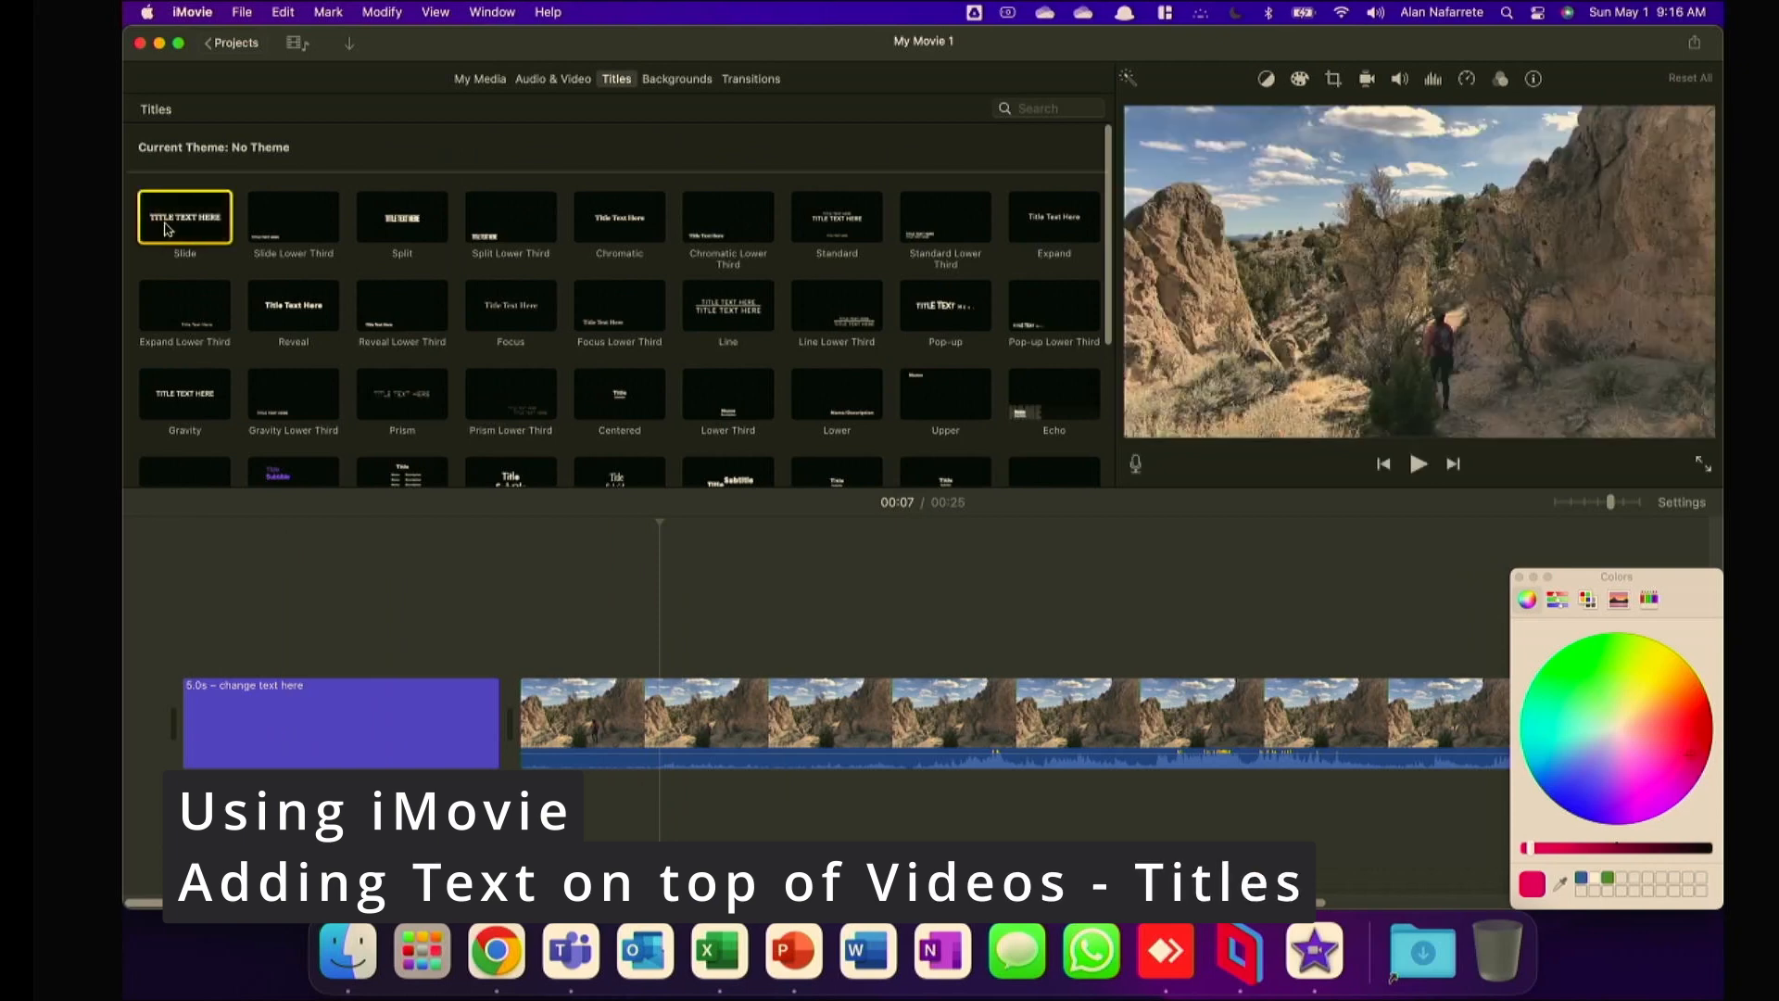
pyautogui.moveTo(166, 239); pyautogui.dragTo(637, 649)
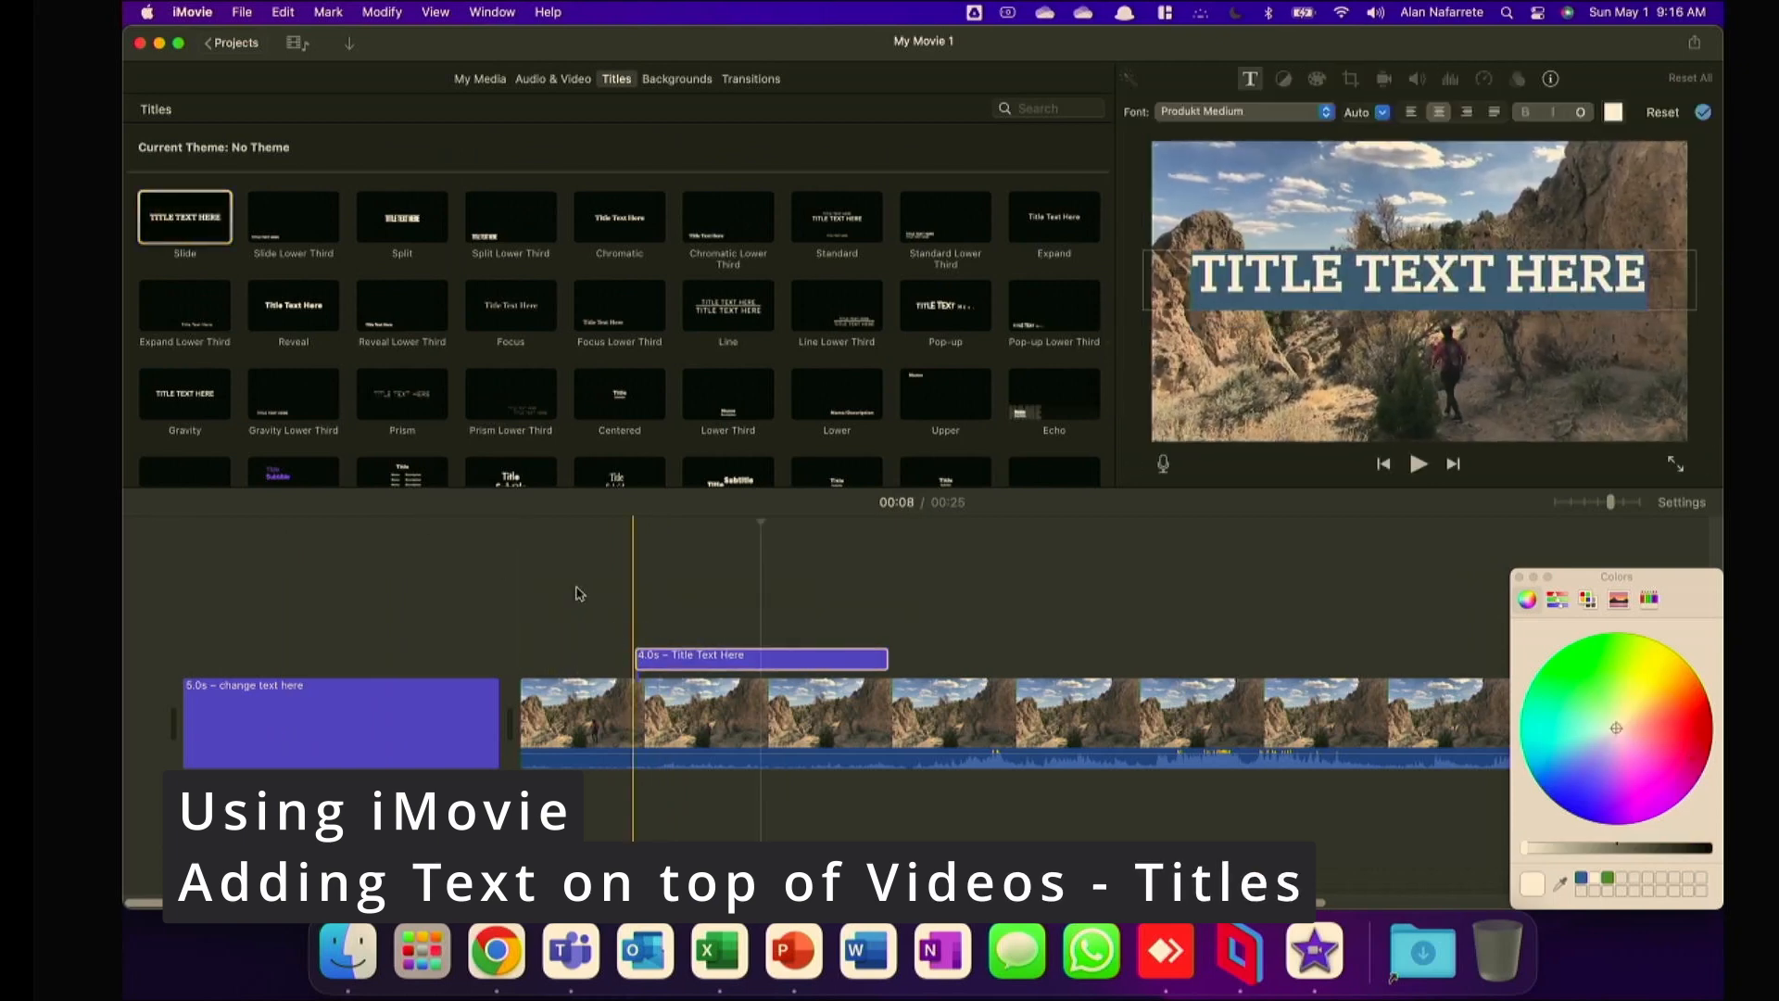
# Play the movie from just before the Slide title until past its end to preview it over the clip.
pyautogui.click(552, 543)
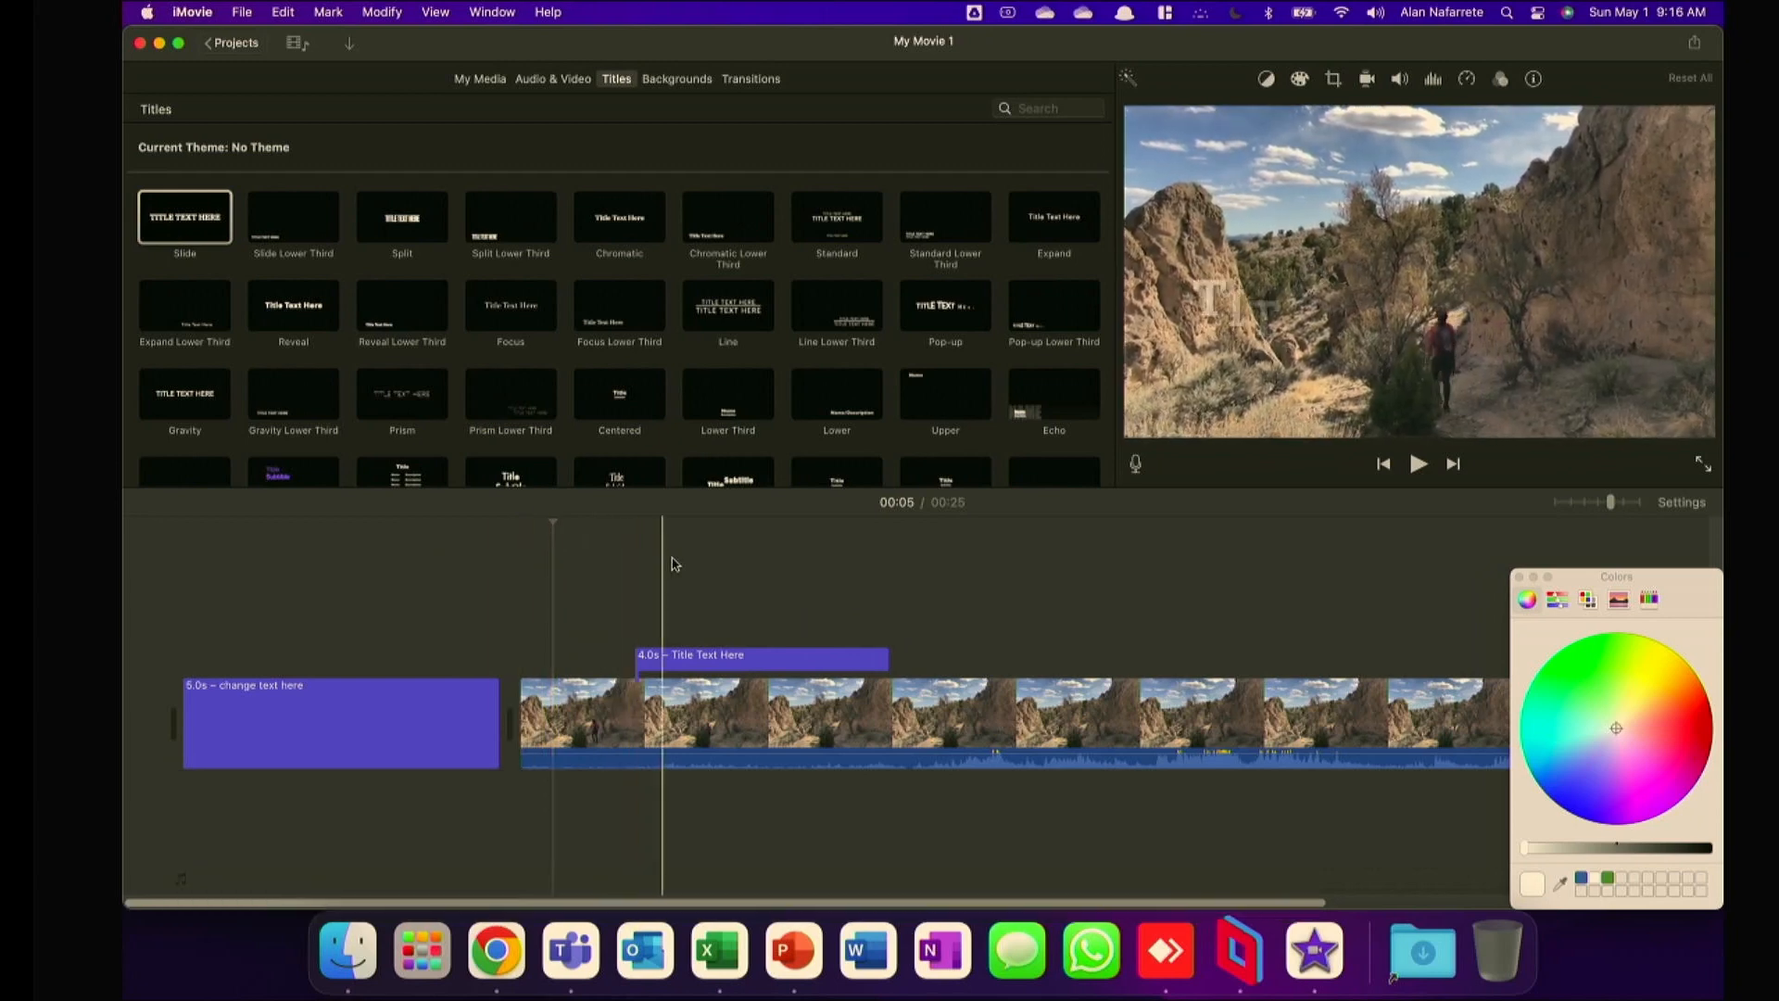
pyautogui.click(590, 573)
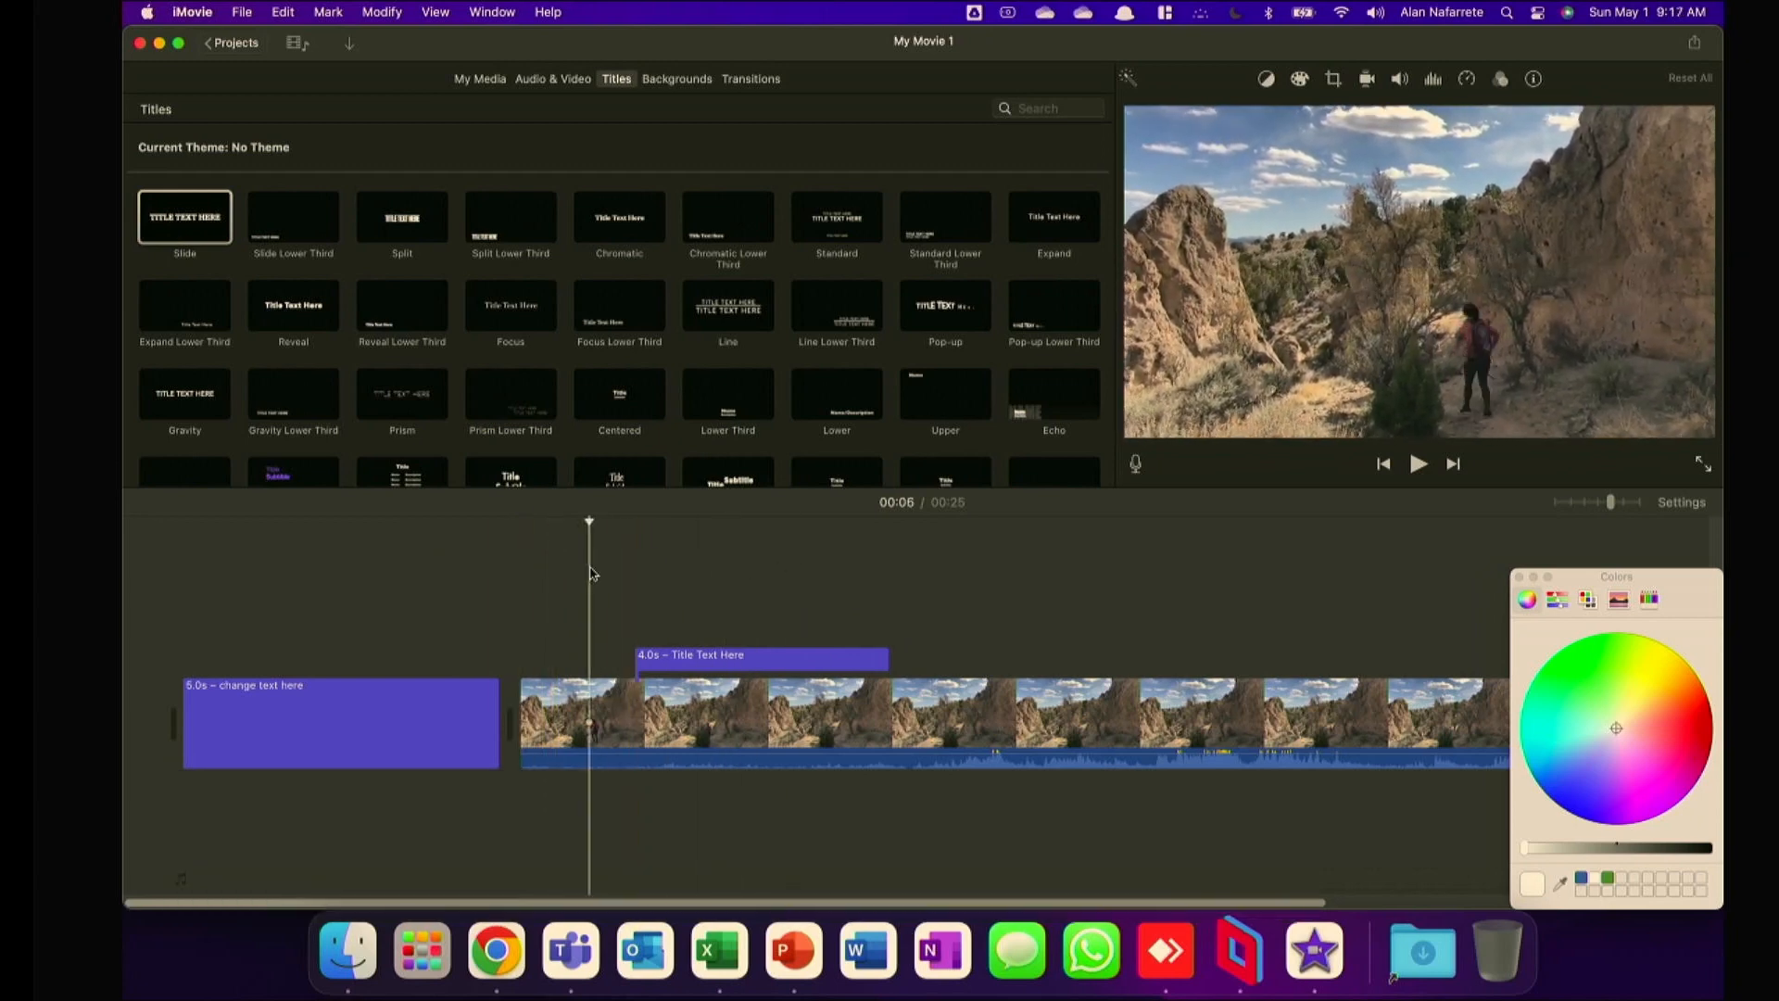
pyautogui.press('space')
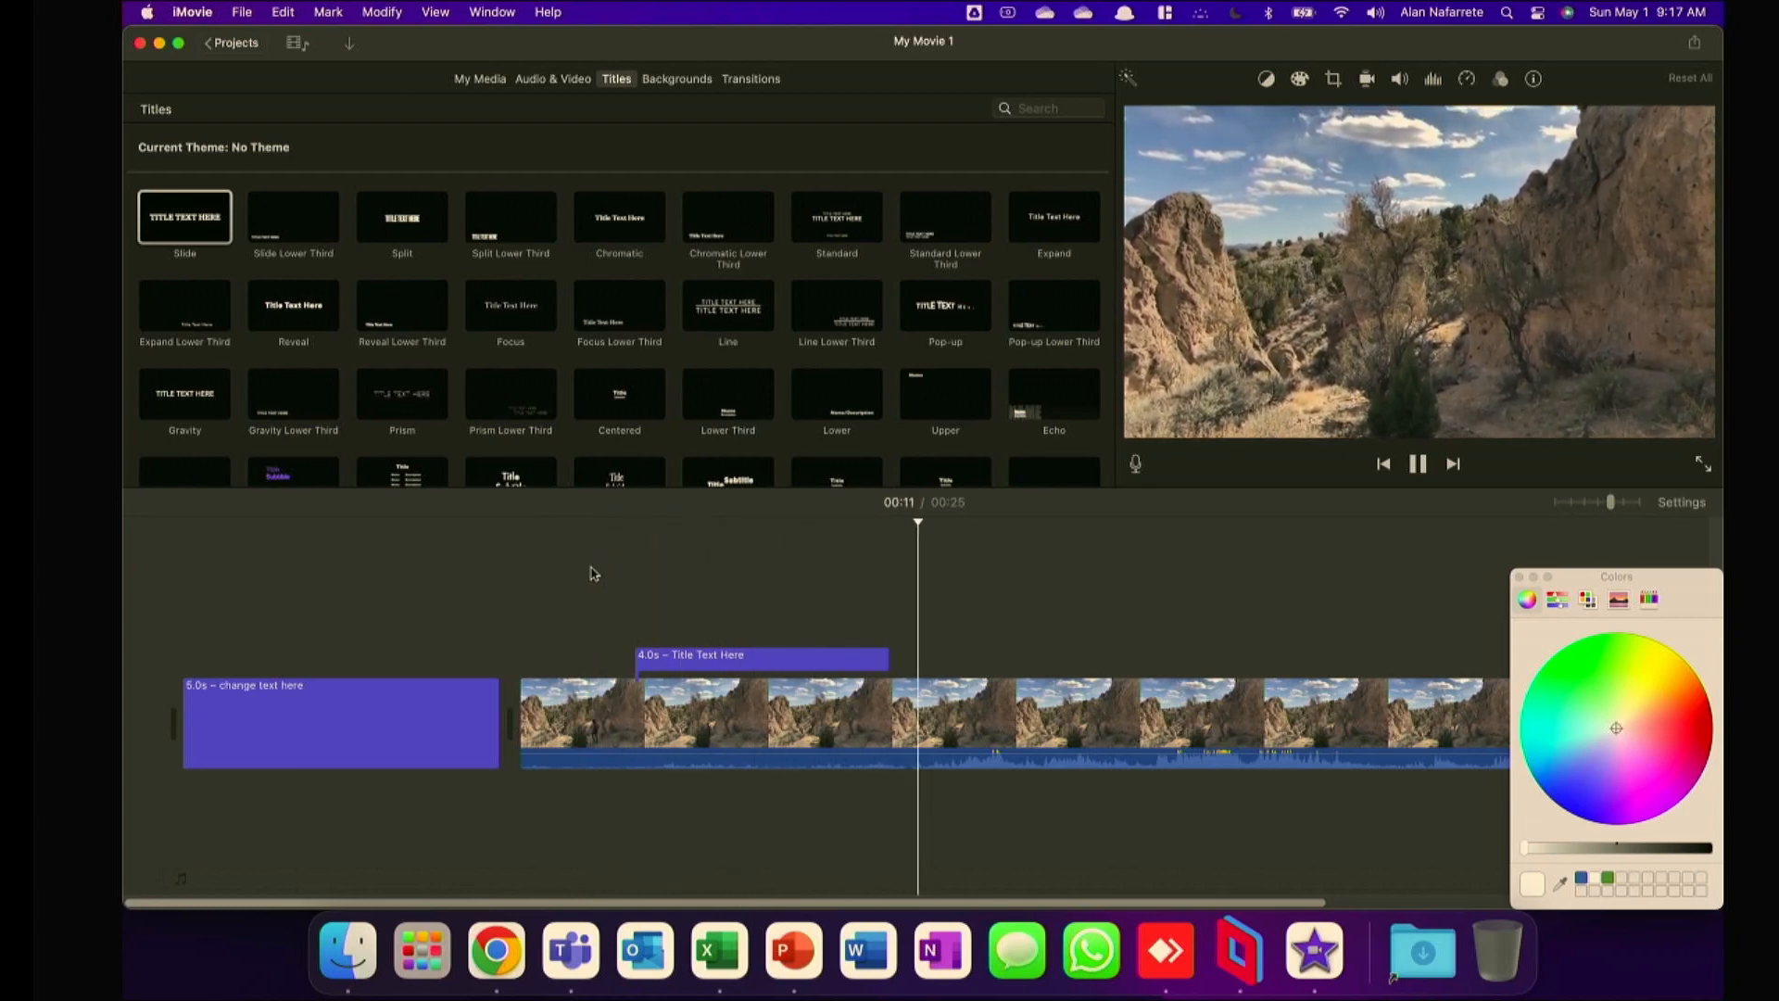
pyautogui.press('space')
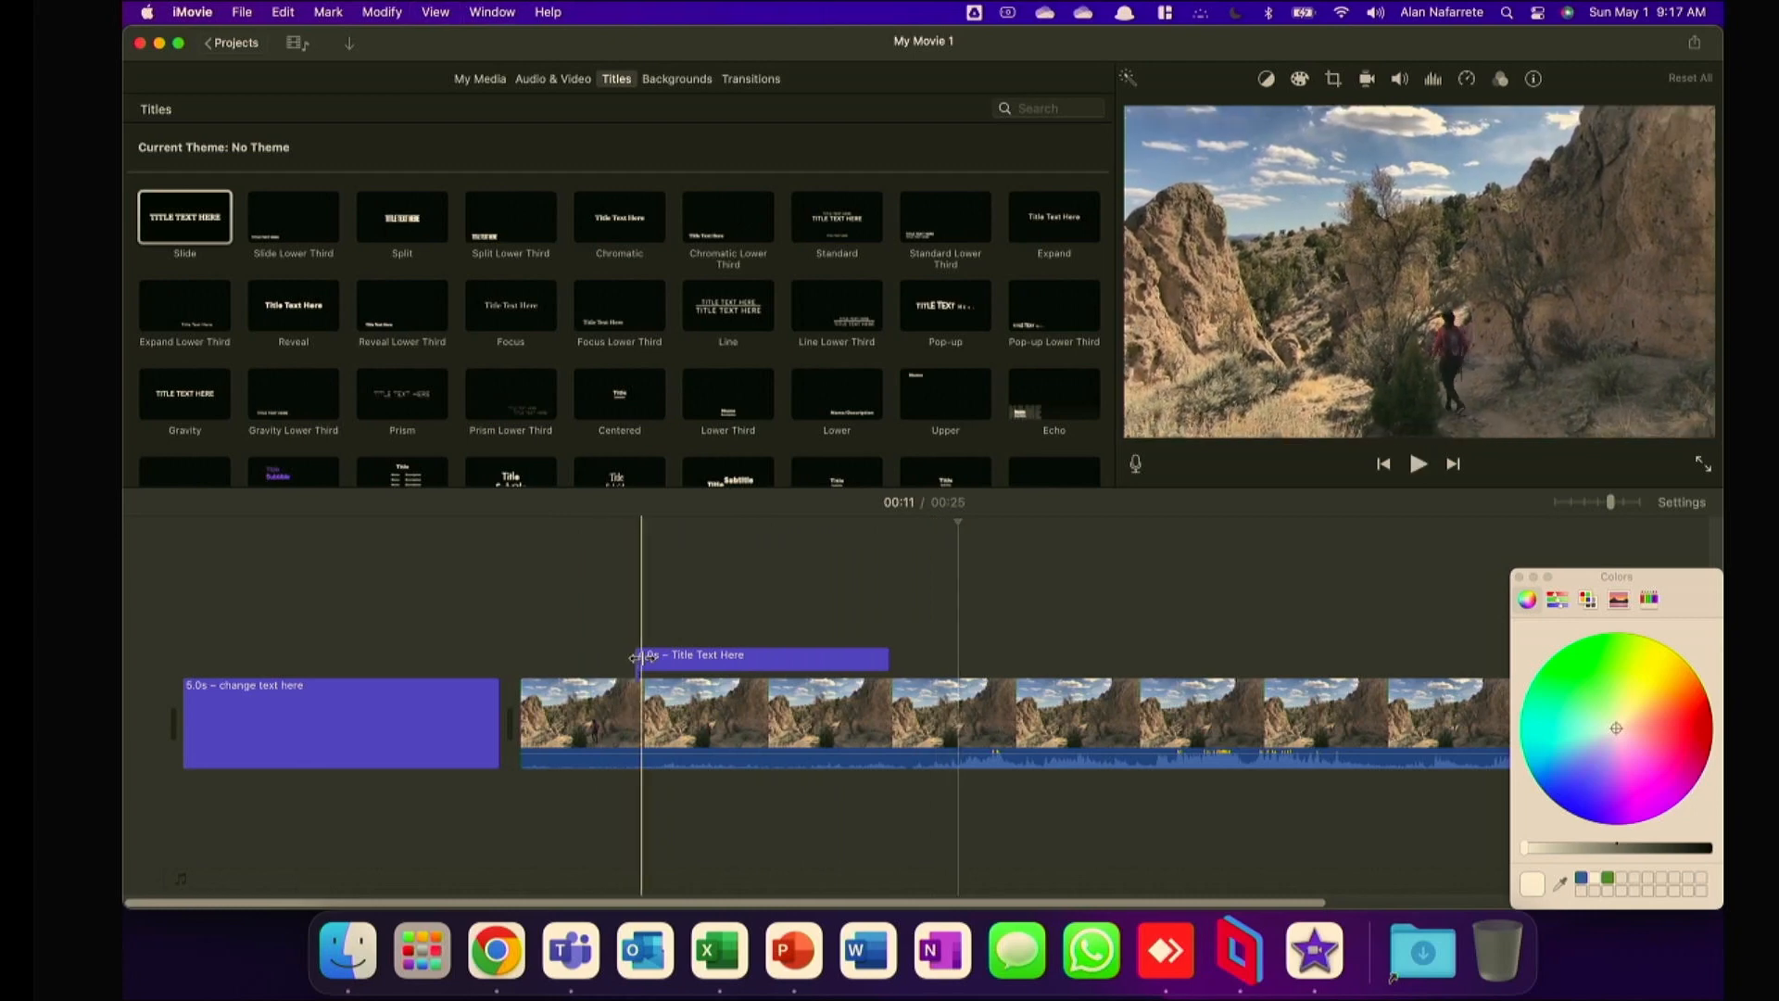
# Extend the end of the Slide title to about 4.9 seconds, and show its duration and text settings.
pyautogui.click(793, 661)
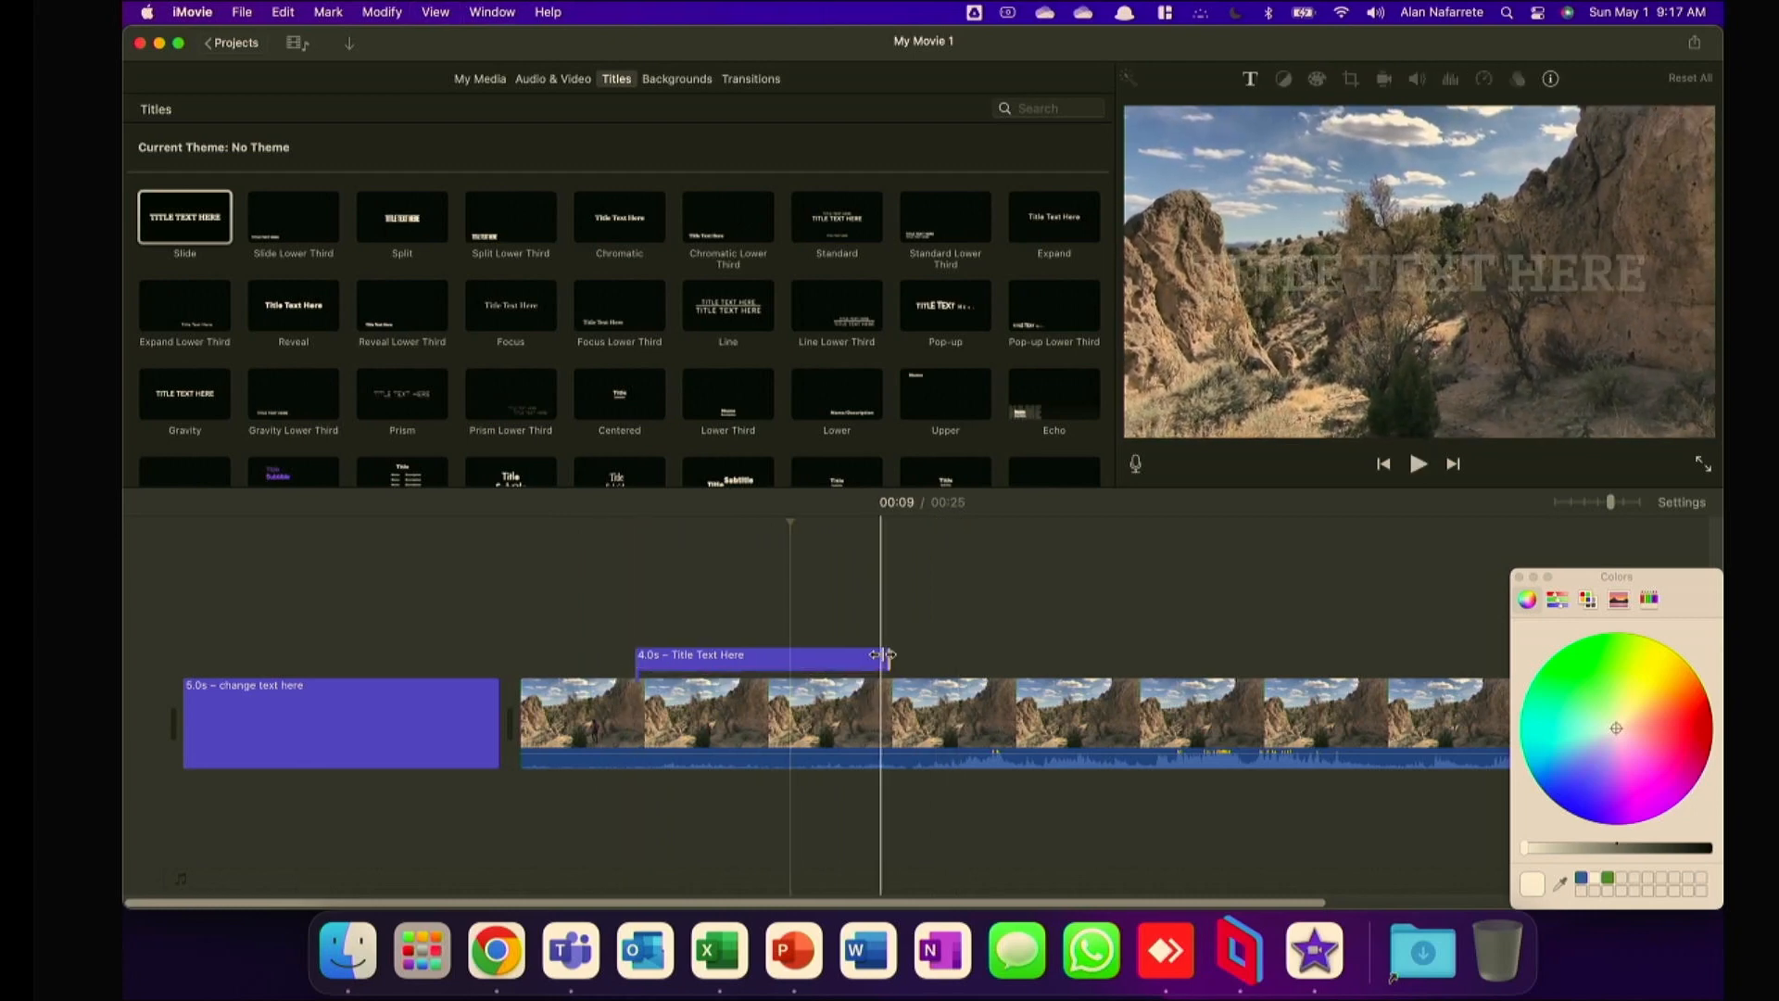
pyautogui.moveTo(887, 658); pyautogui.dragTo(982, 636)
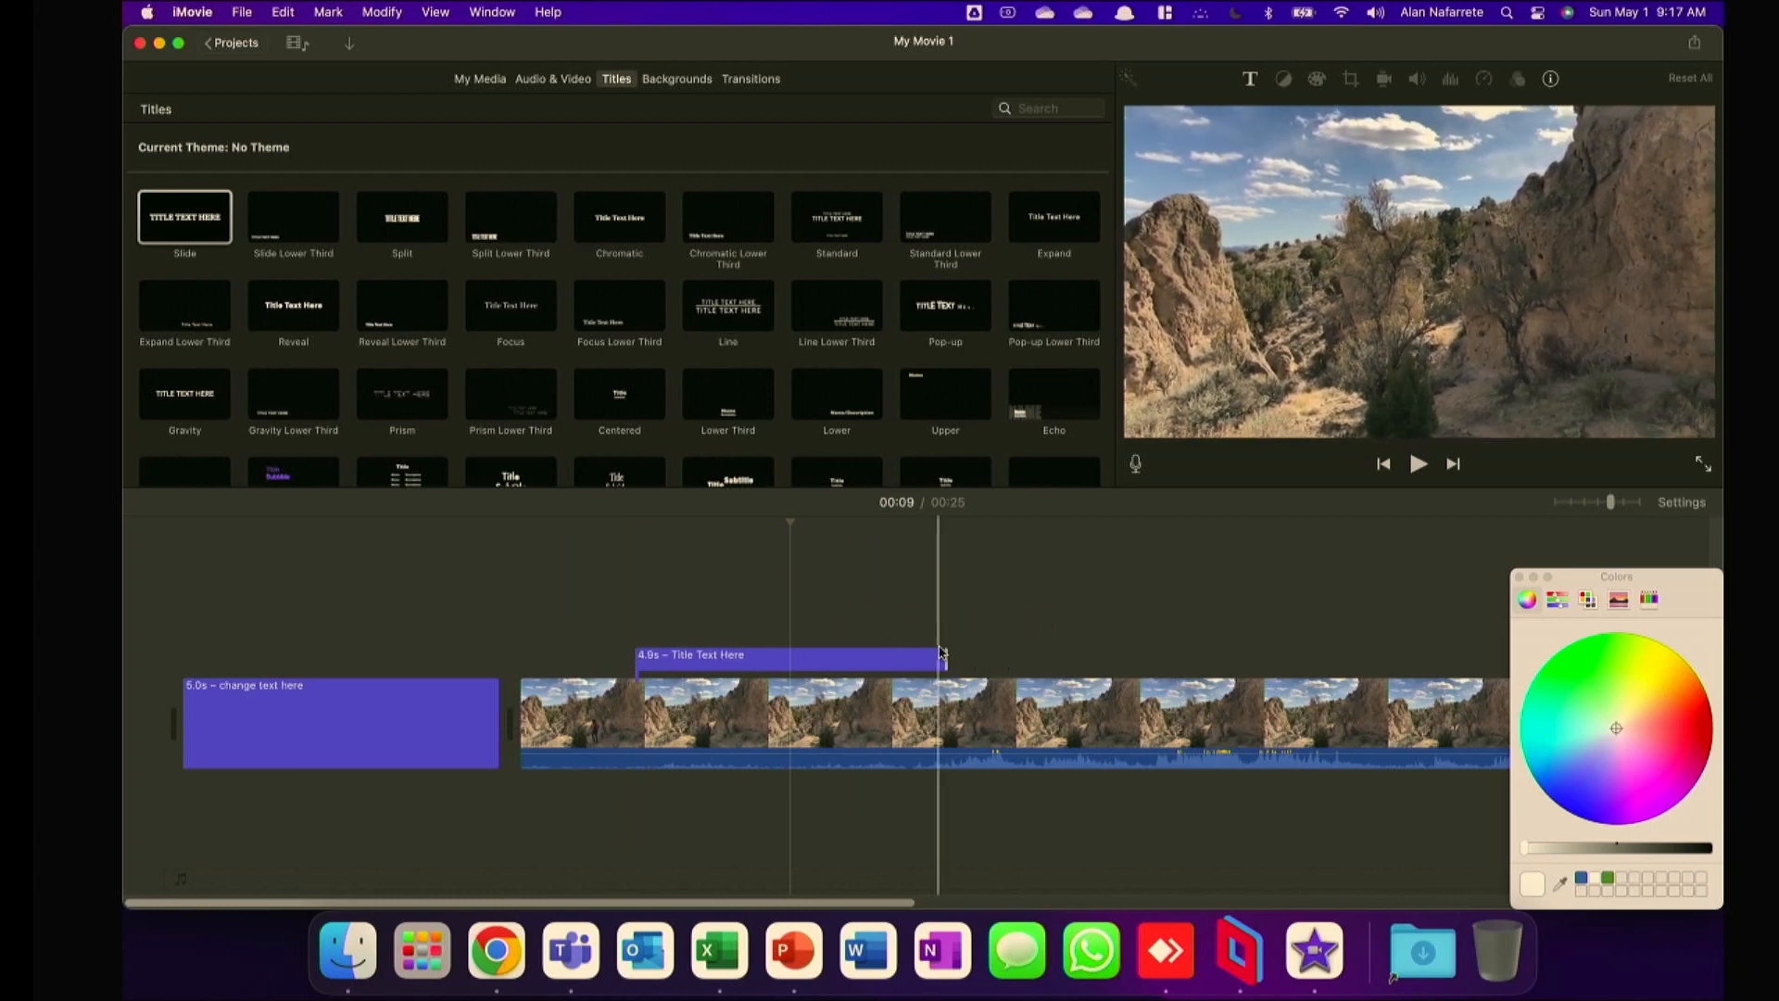
pyautogui.click(1548, 81)
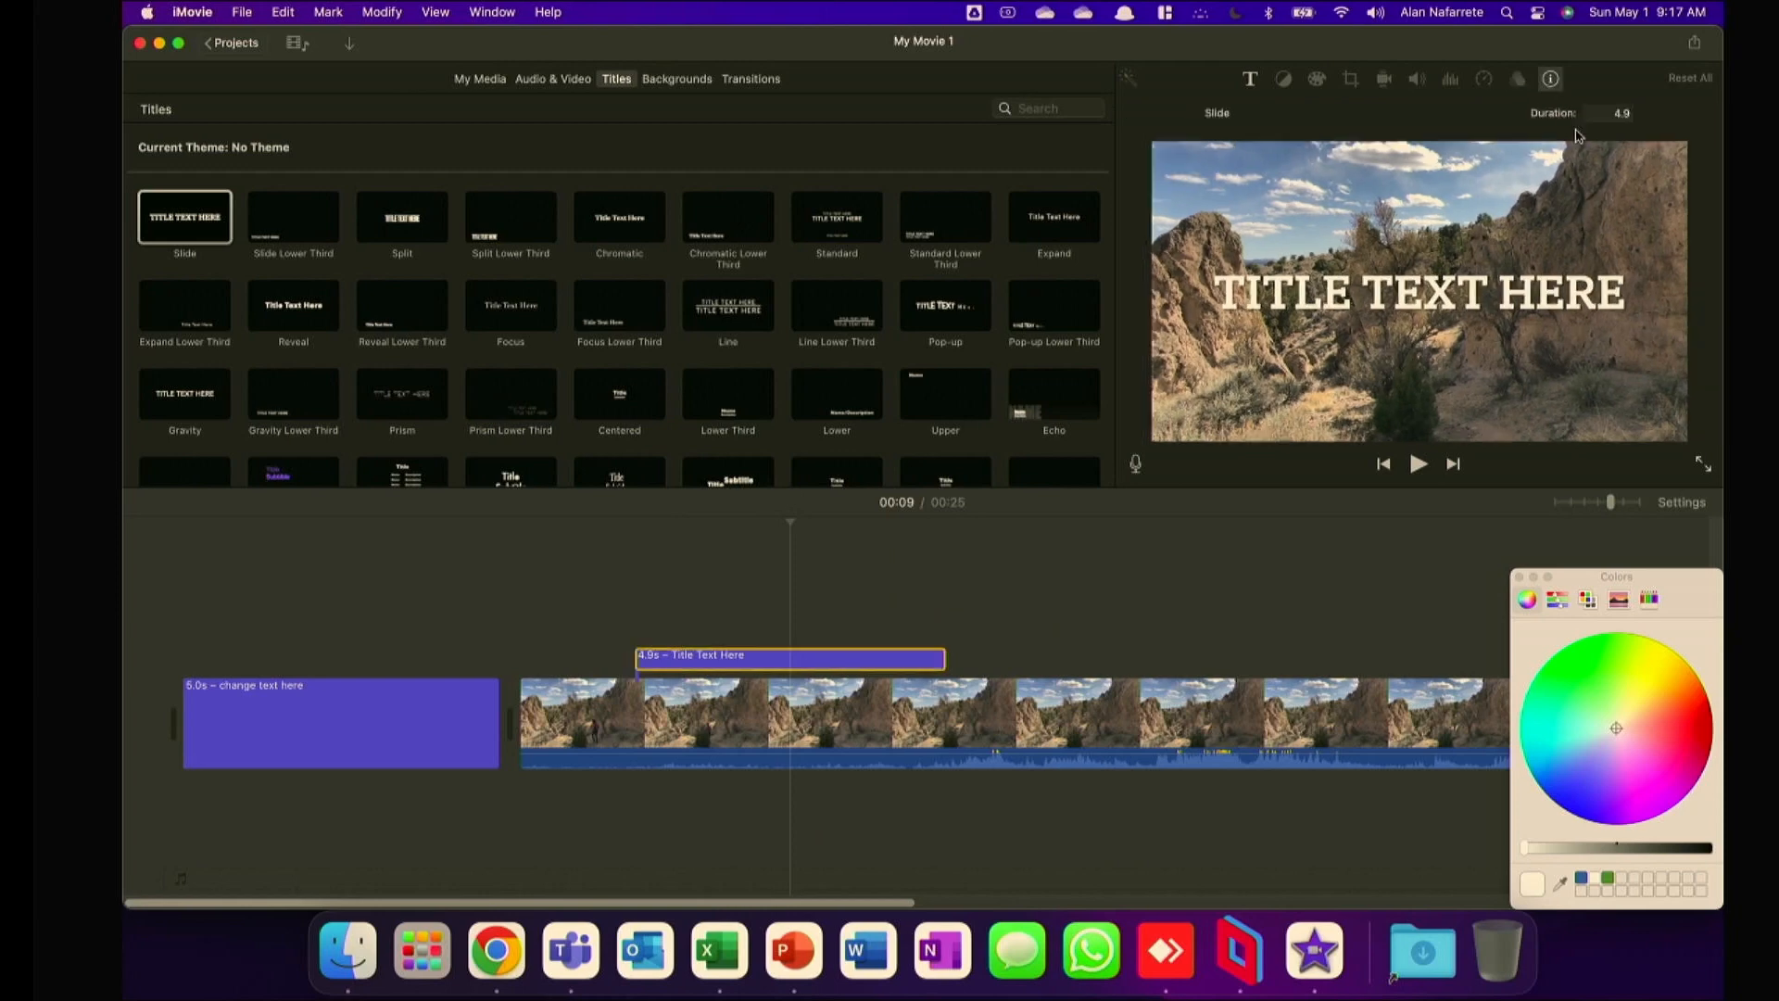
pyautogui.click(1248, 80)
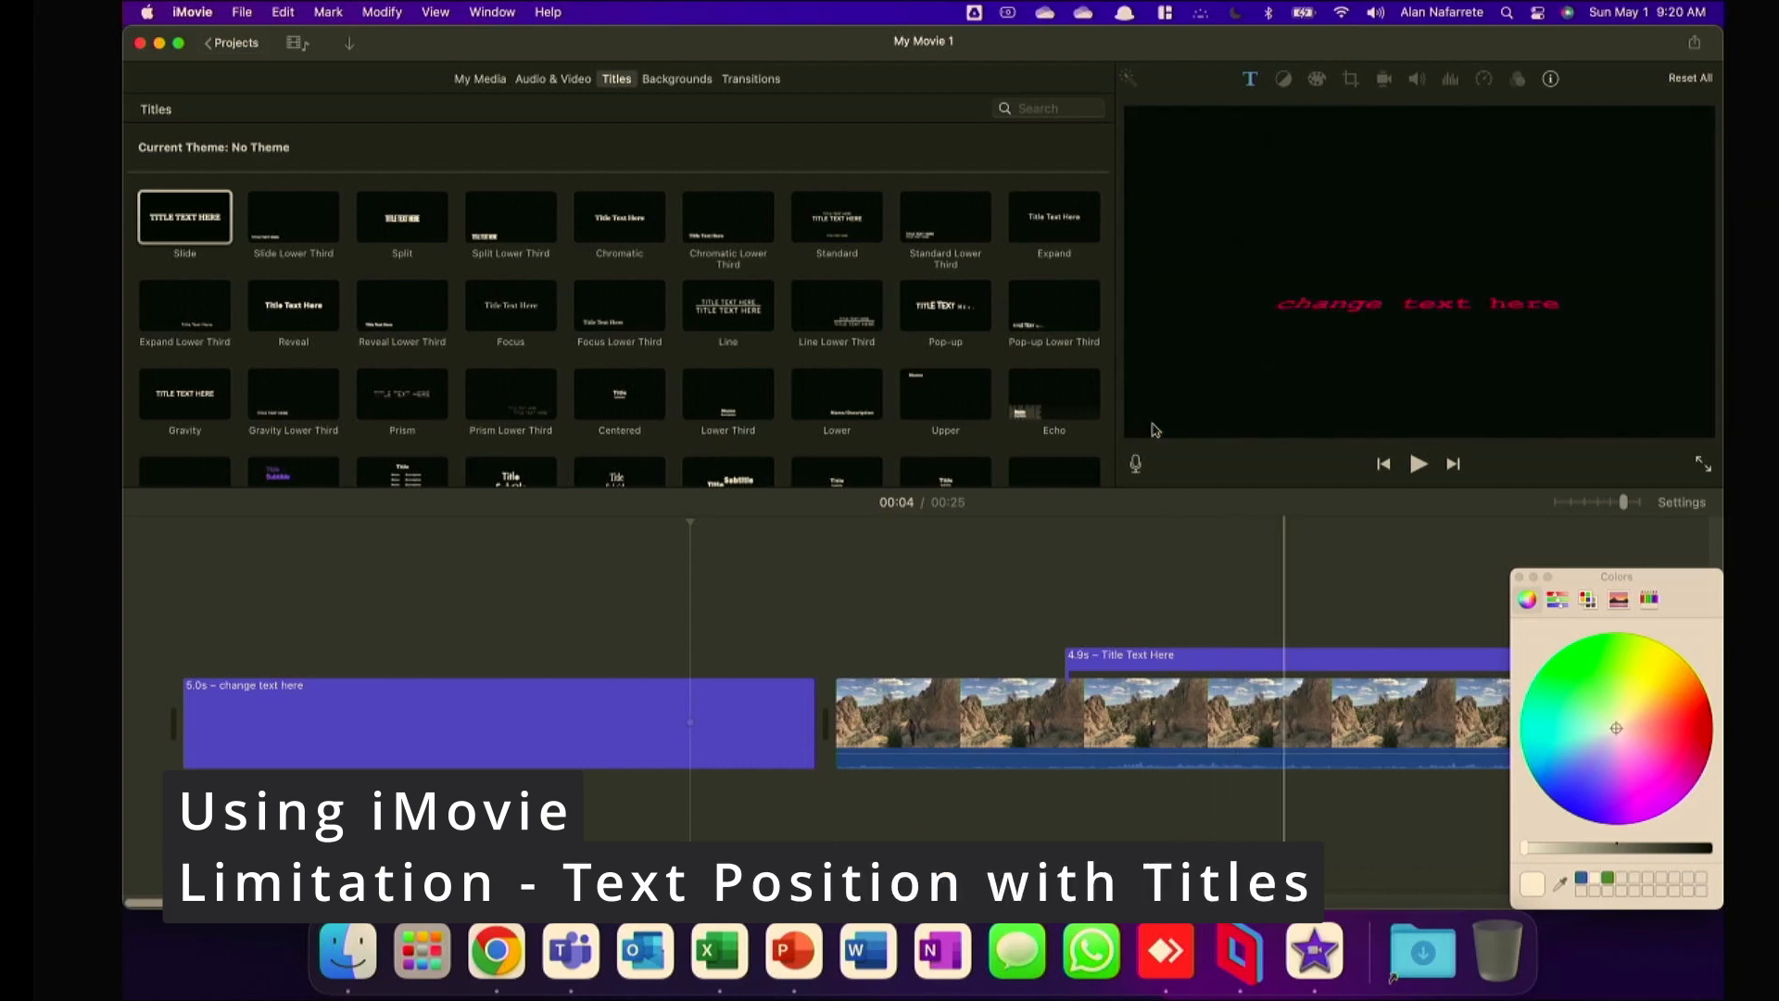
# Add a Split Lower Third title above the video clip, starting about 12 seconds into the movie, and check its text placement.
pyautogui.click(288, 233)
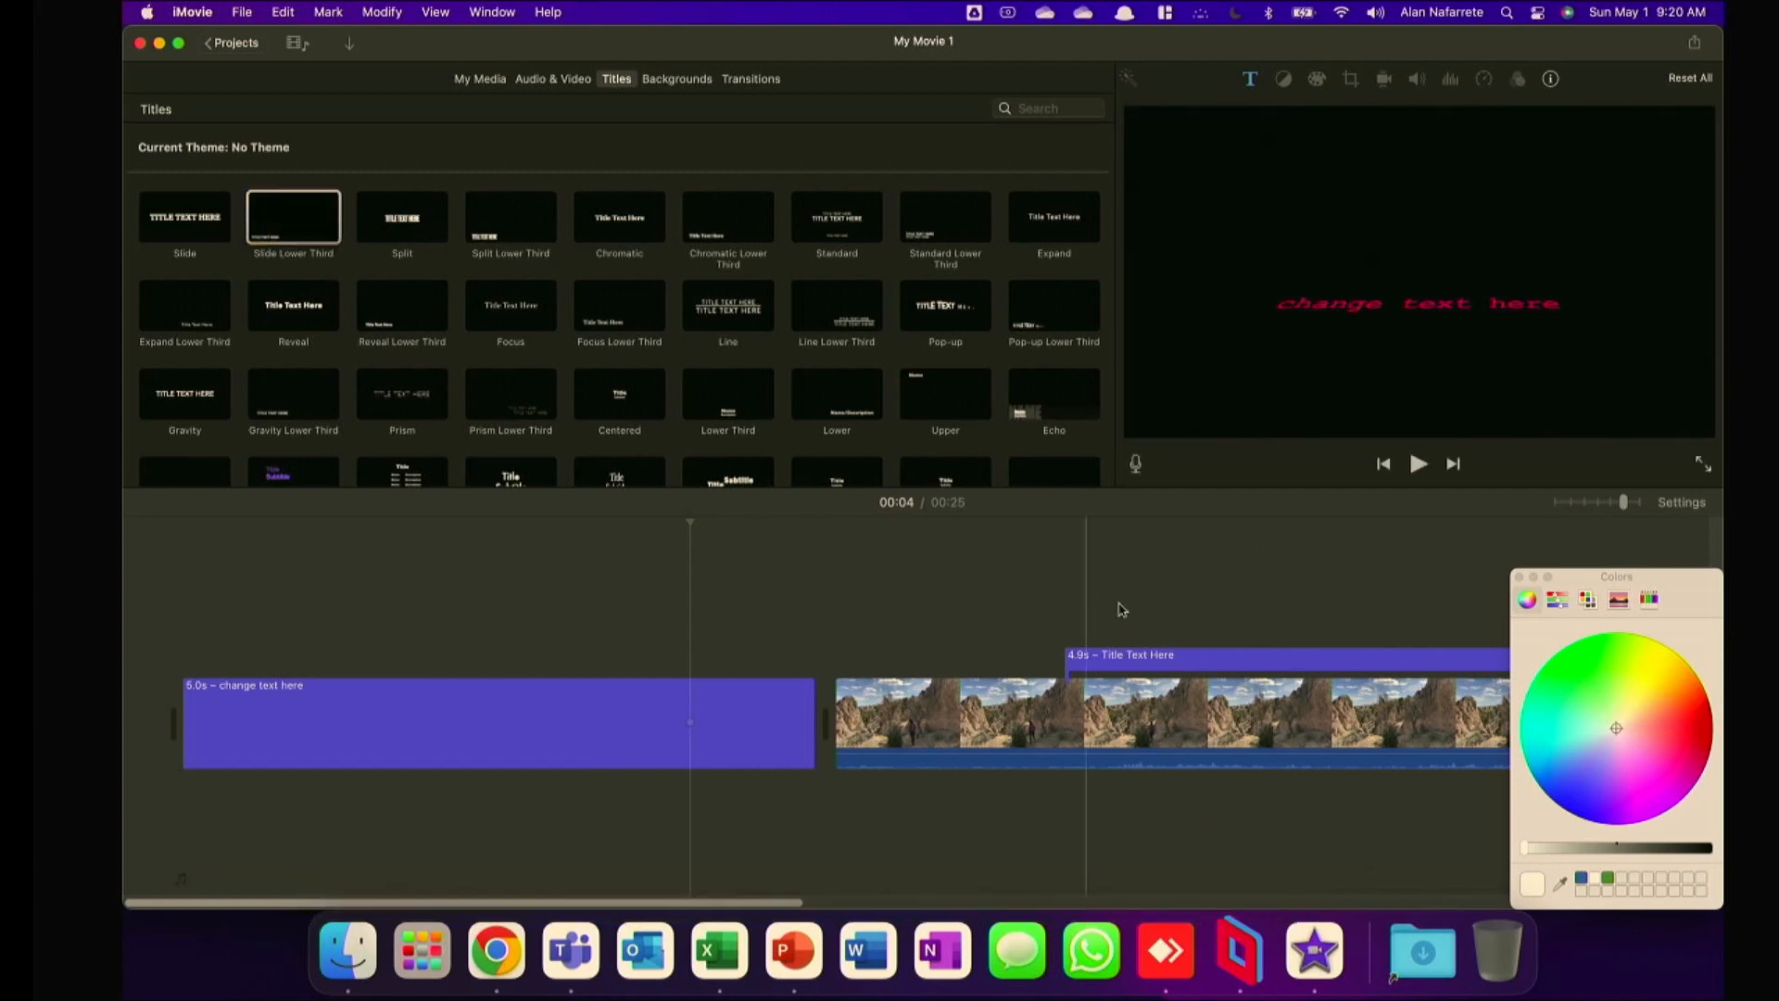
pyautogui.click(1103, 574)
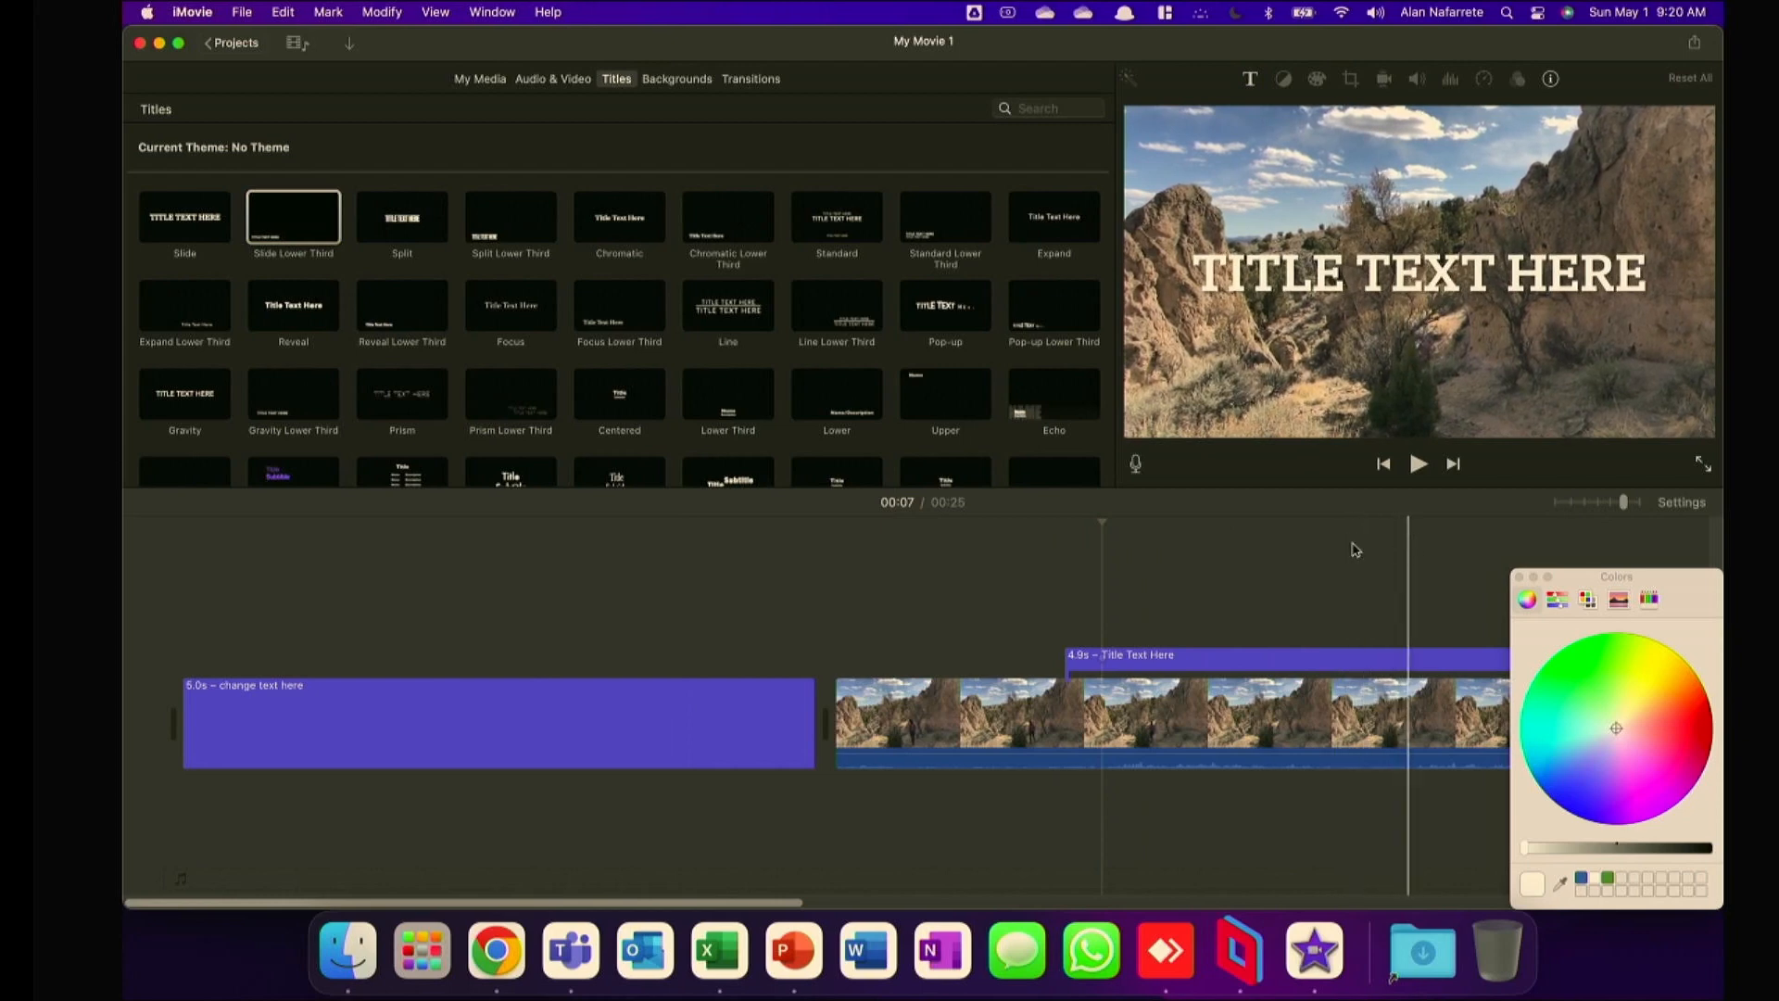
pyautogui.moveTo(778, 902); pyautogui.dragTo(1032, 903)
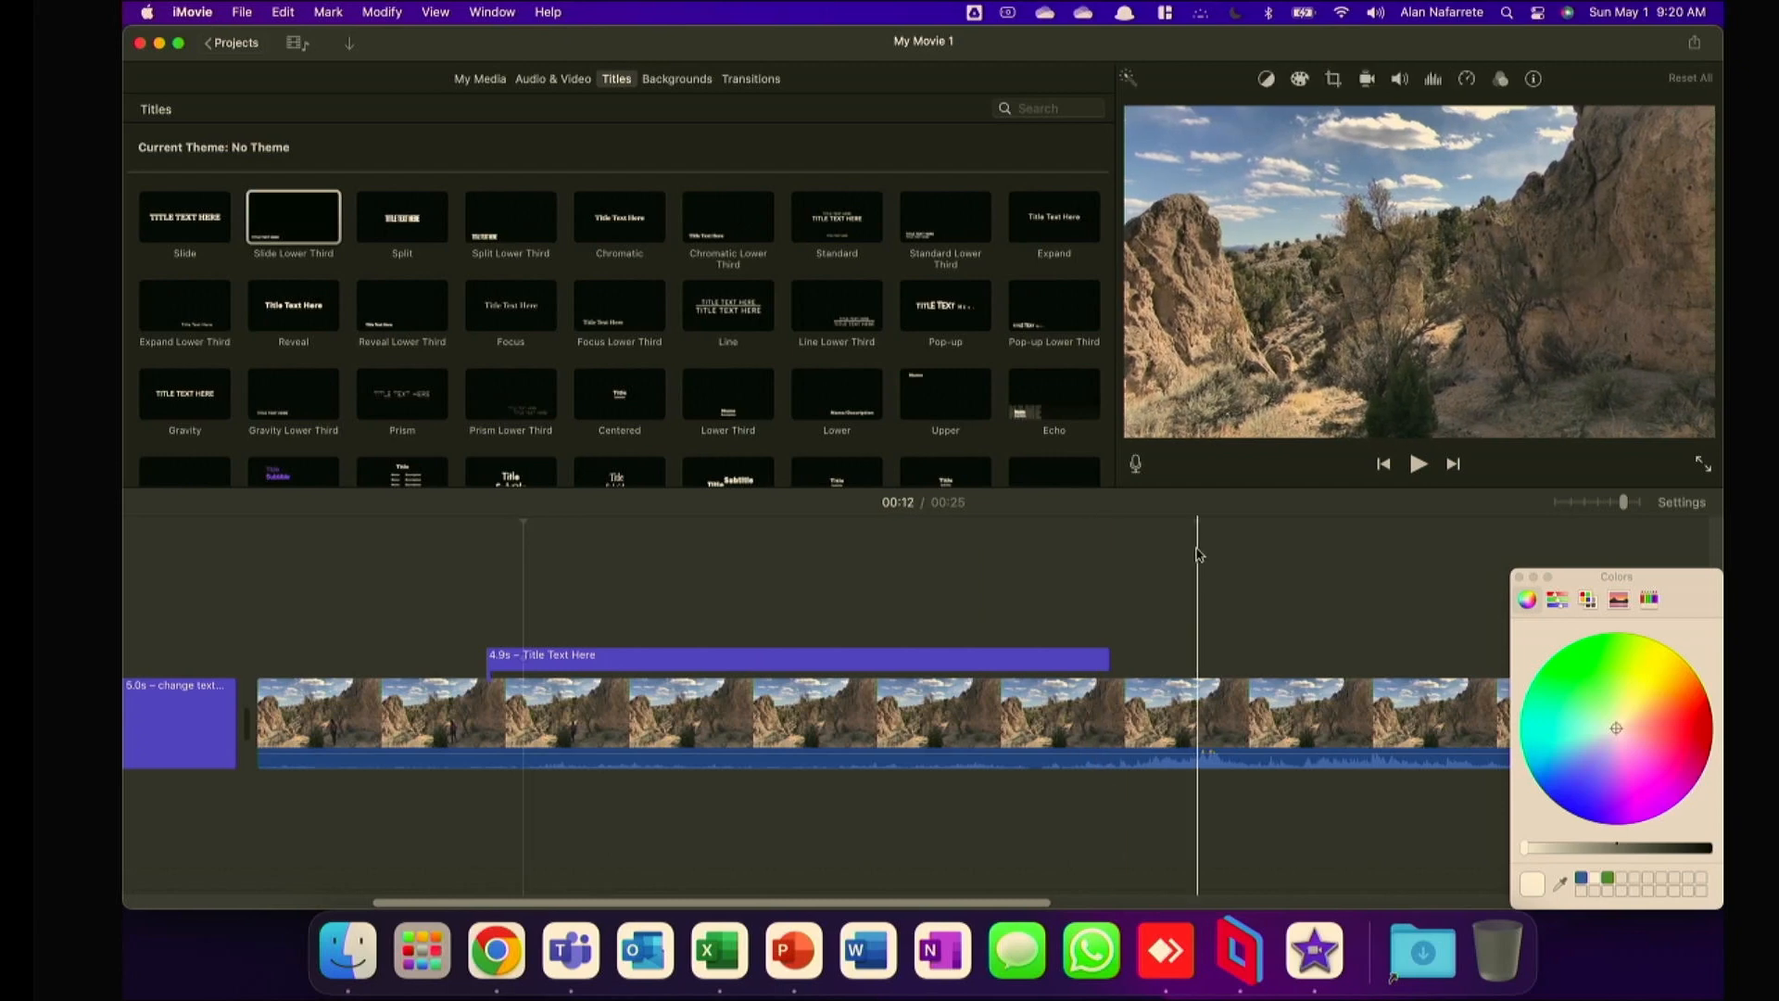
pyautogui.moveTo(501, 239); pyautogui.dragTo(1197, 654)
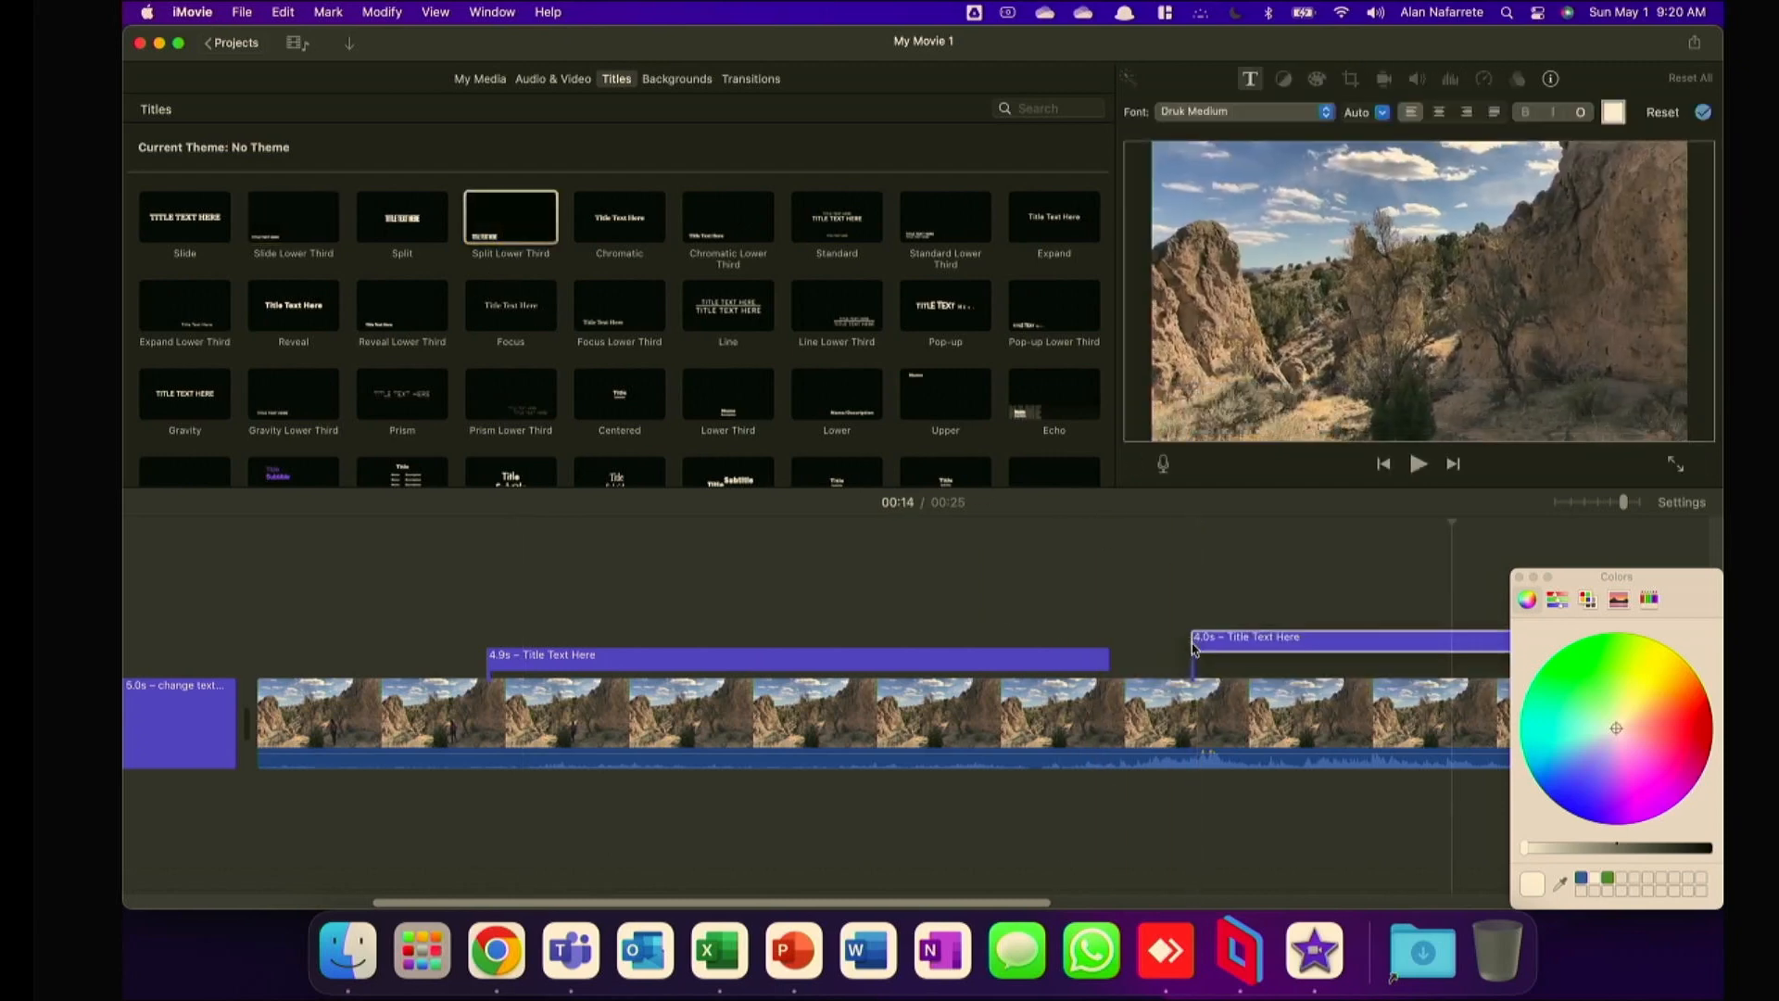
pyautogui.click(1215, 528)
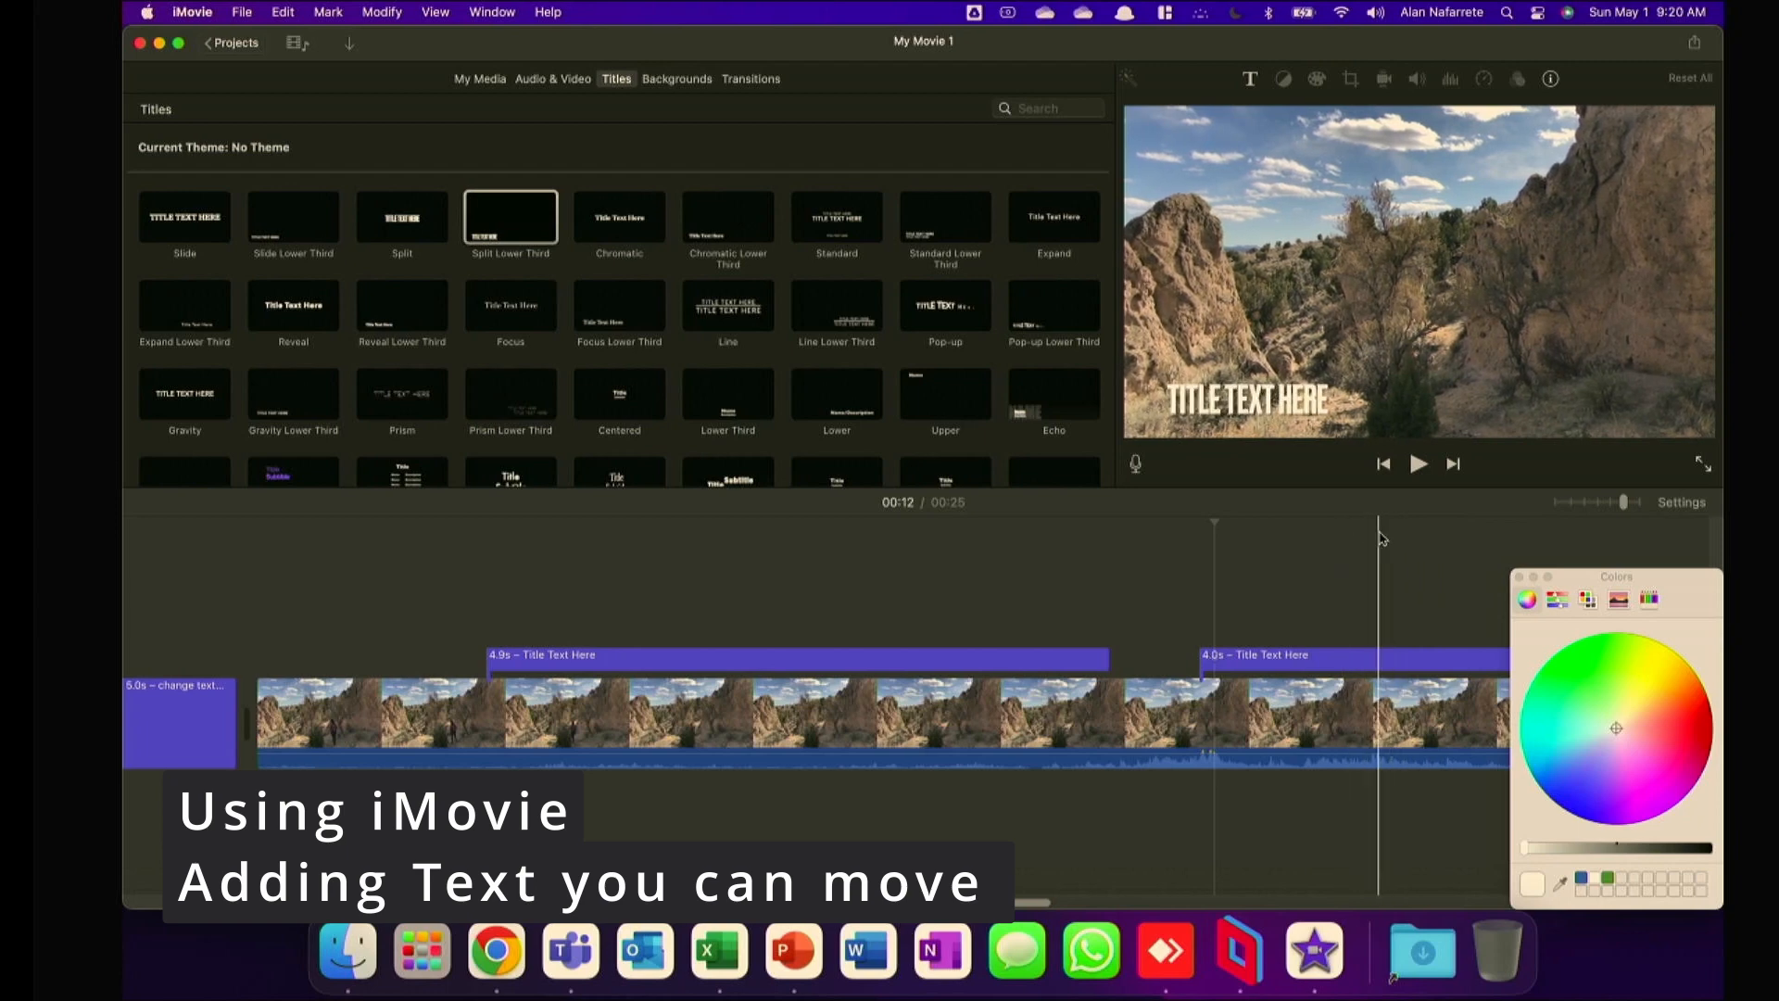
pyautogui.moveTo(563, 903); pyautogui.dragTo(638, 903)
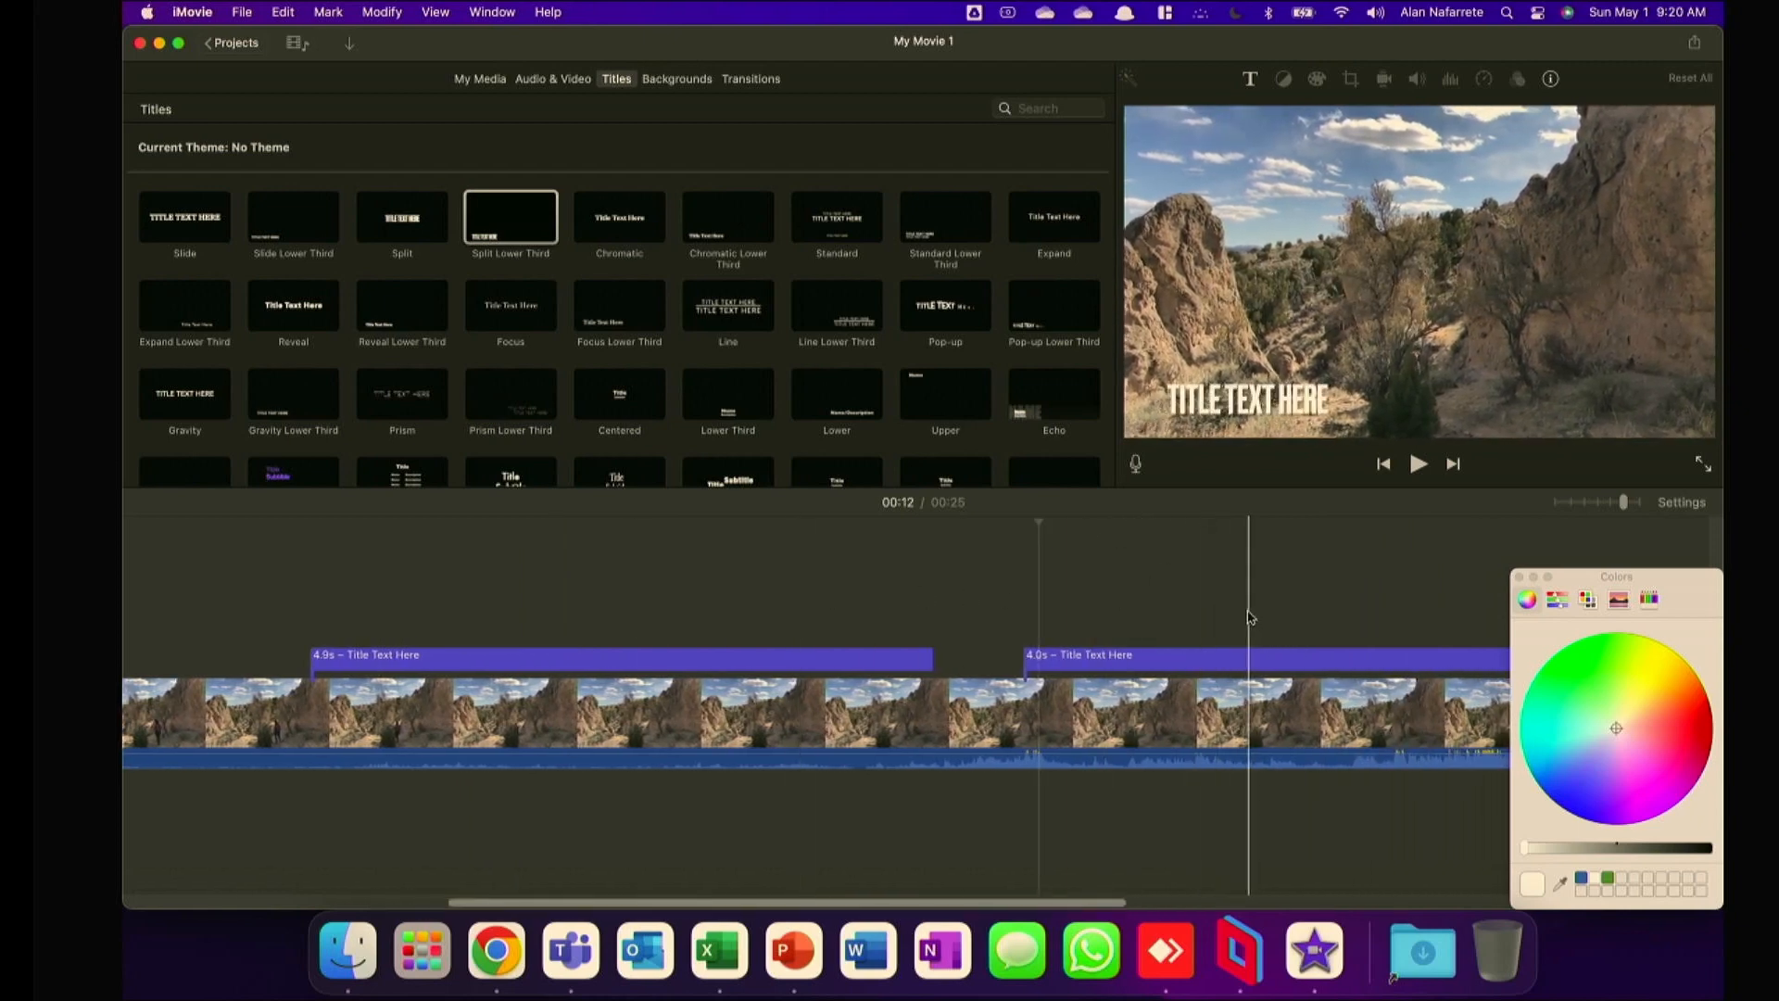
# Switch to Chrome and open the bookmarked Glow Logo Maker page of FlamingText.
pyautogui.click(512, 936)
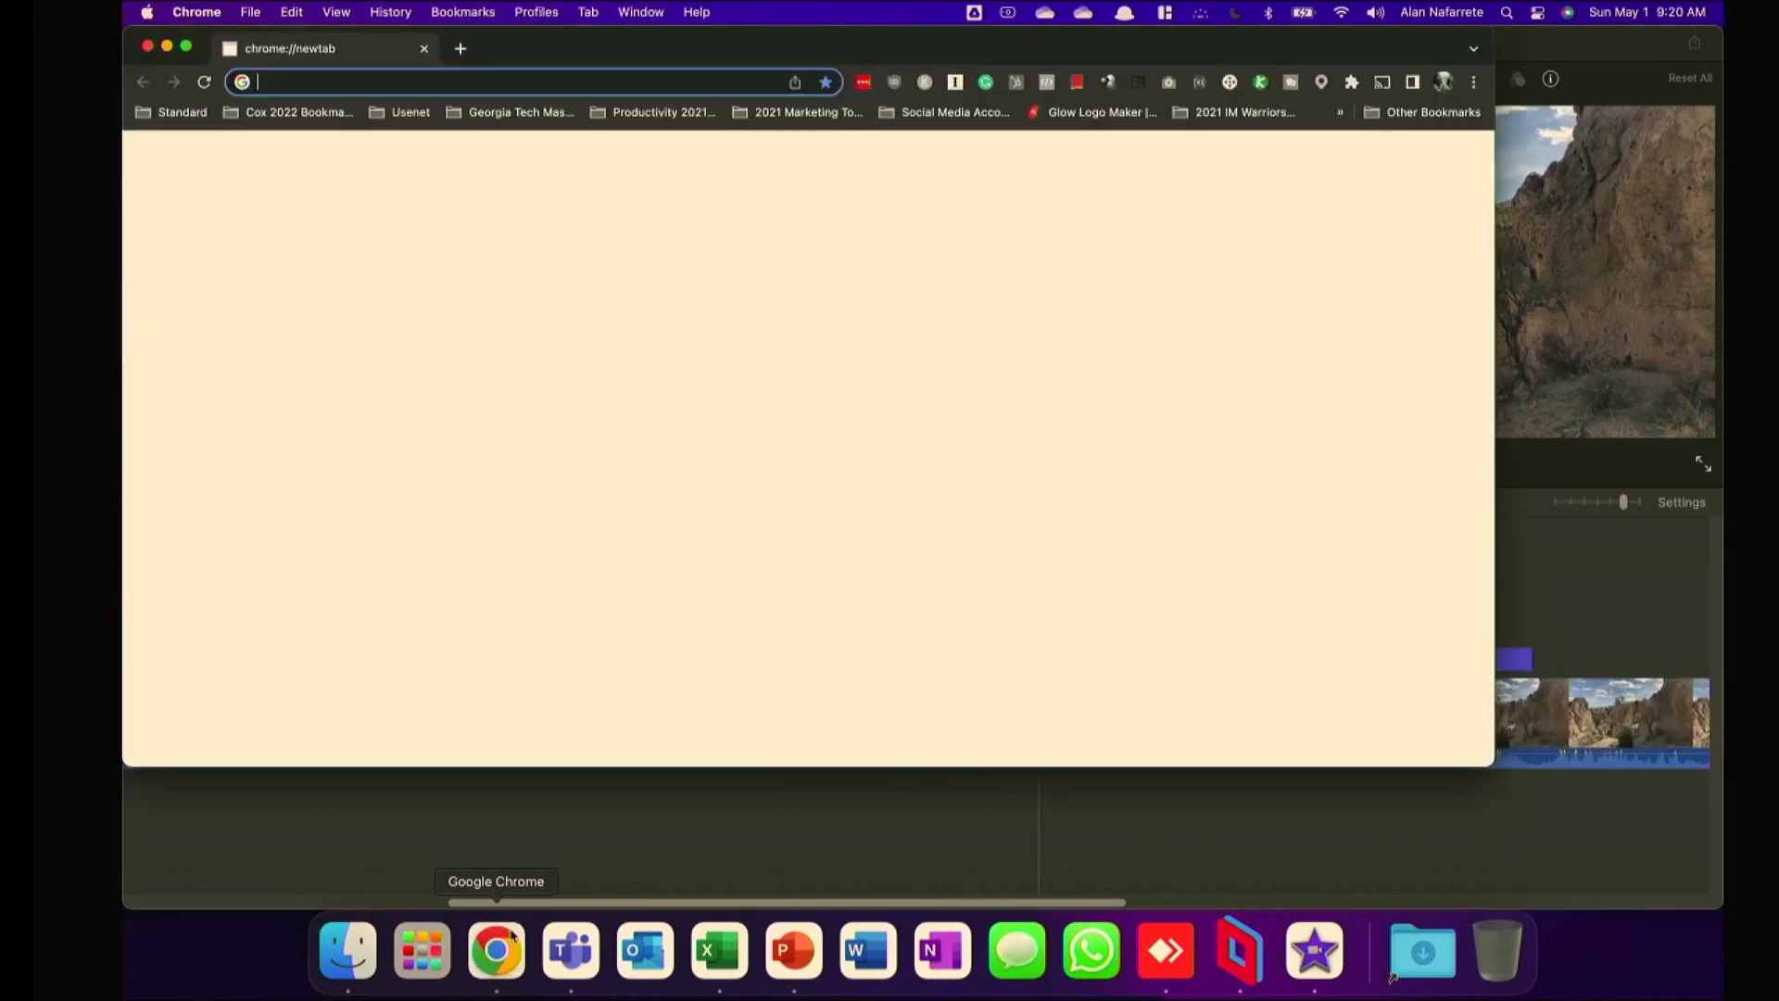
pyautogui.click(404, 81)
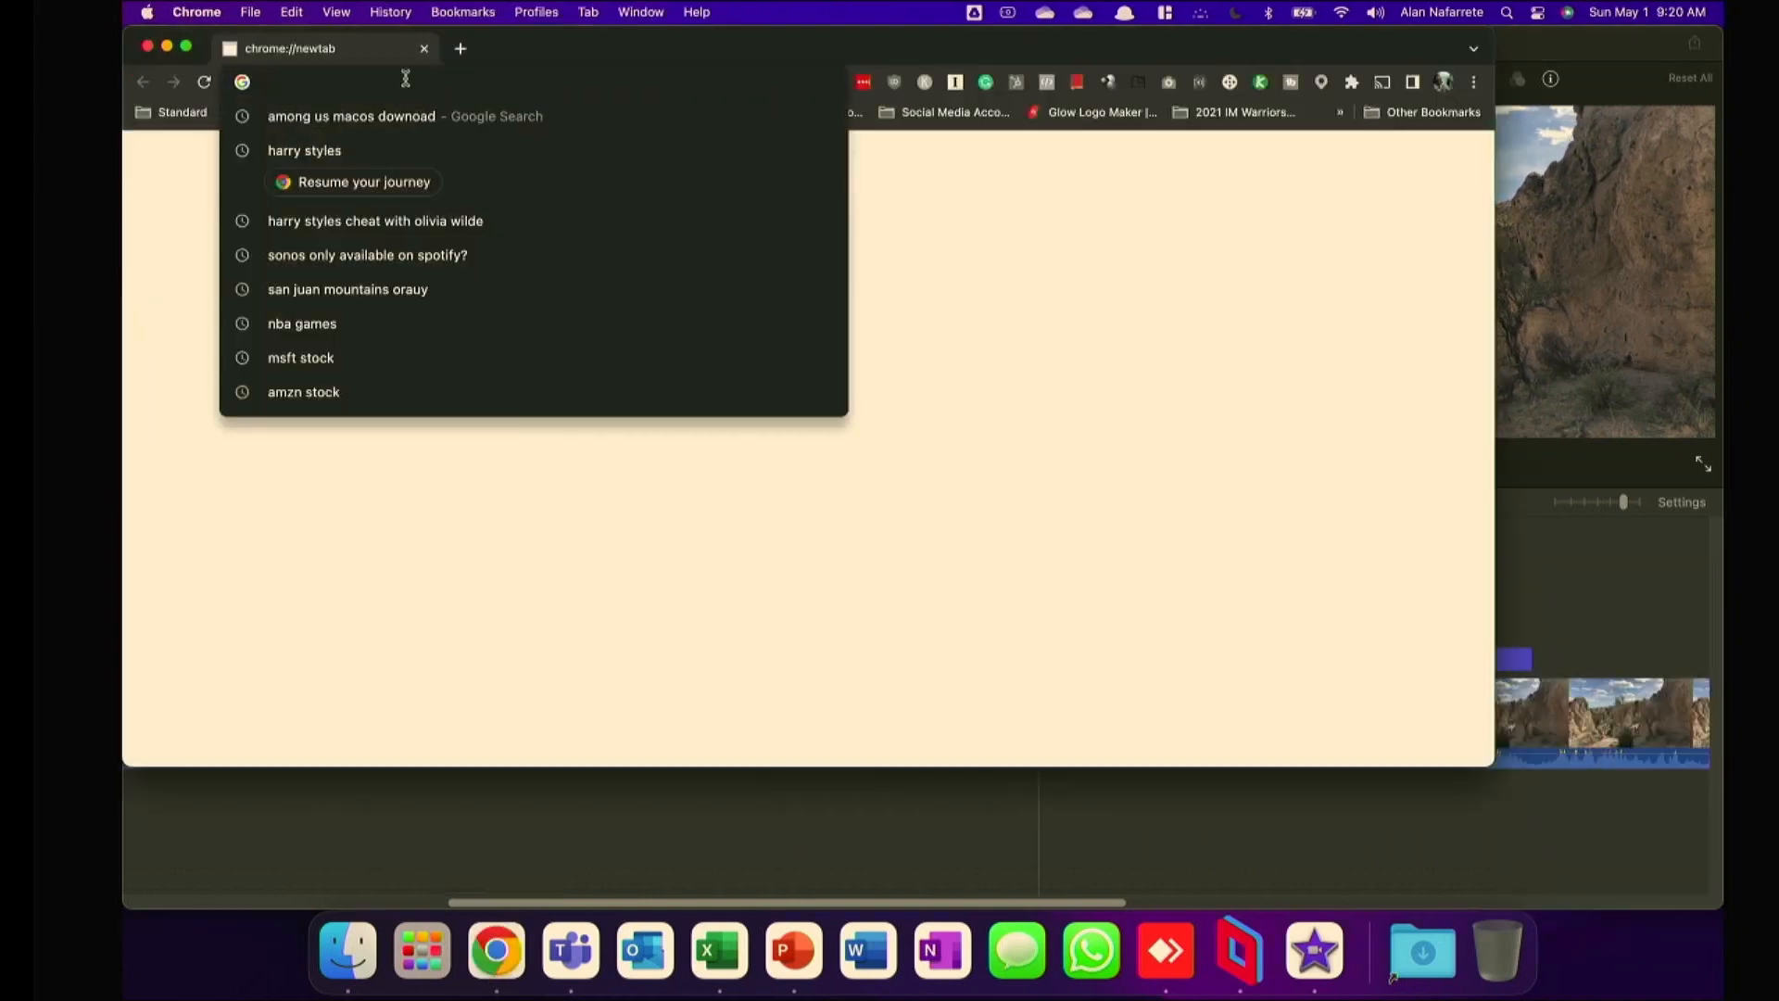
pyautogui.click(1086, 115)
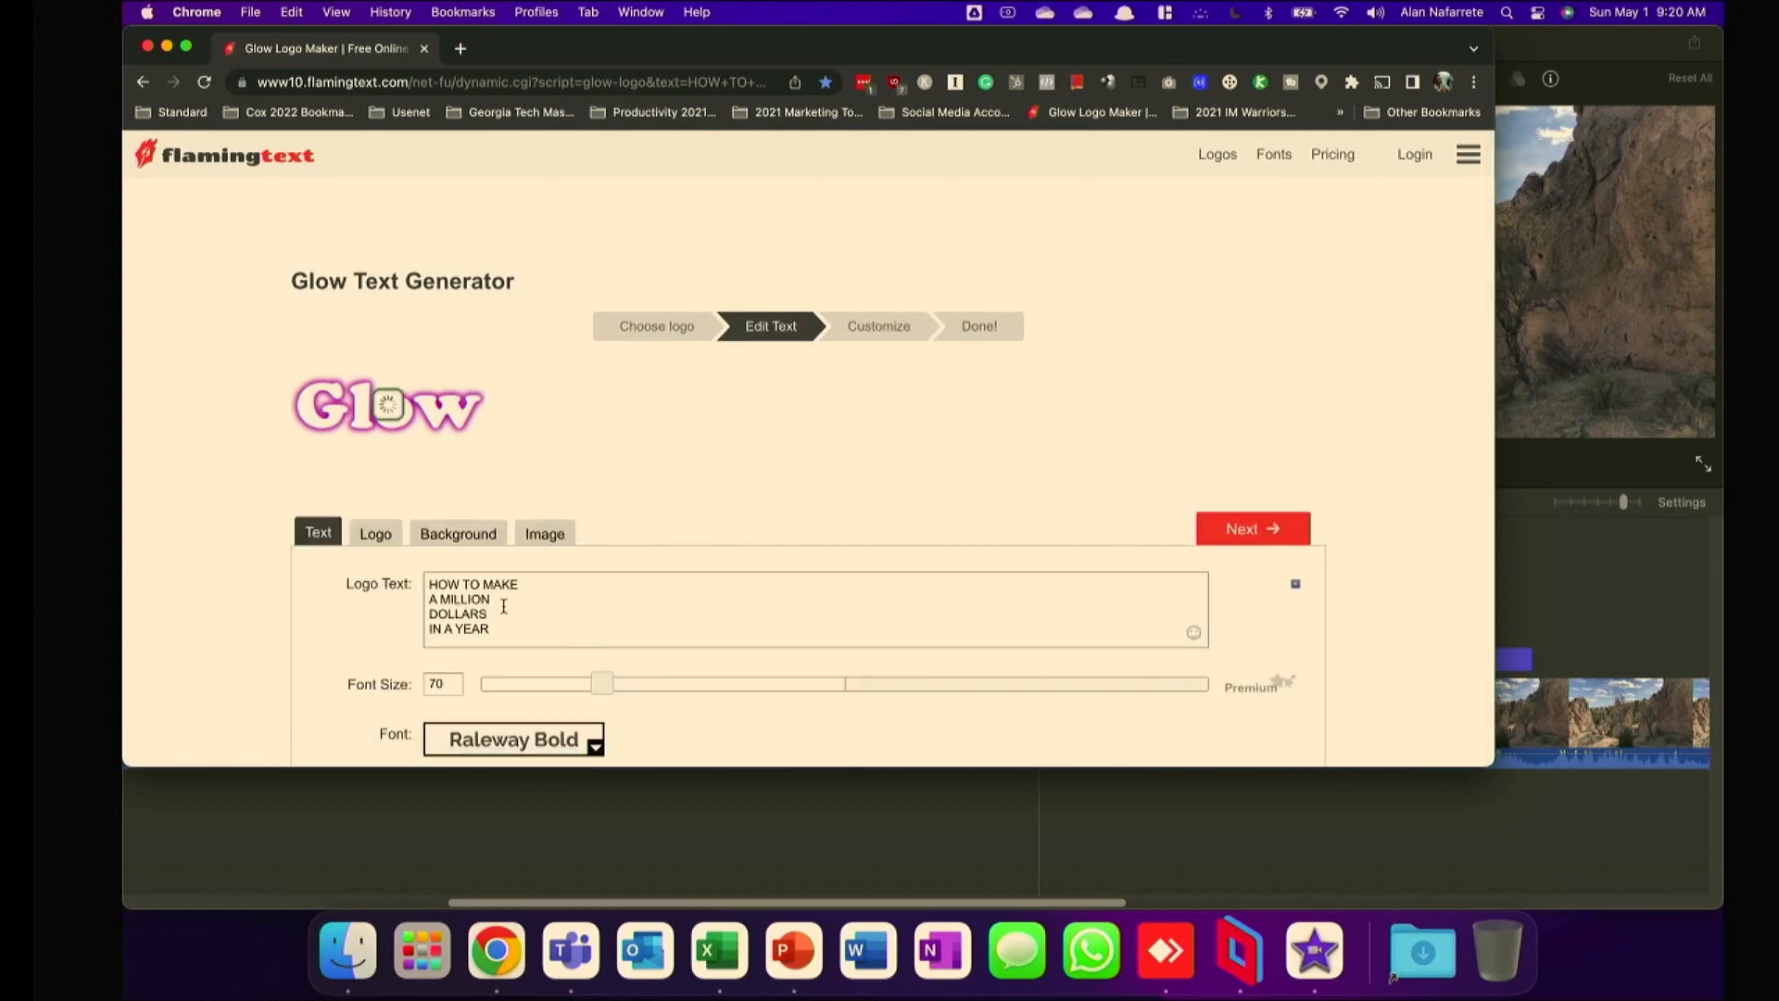
pyautogui.scroll(-2, 532, 626)
pyautogui.scroll(1, 534, 582)
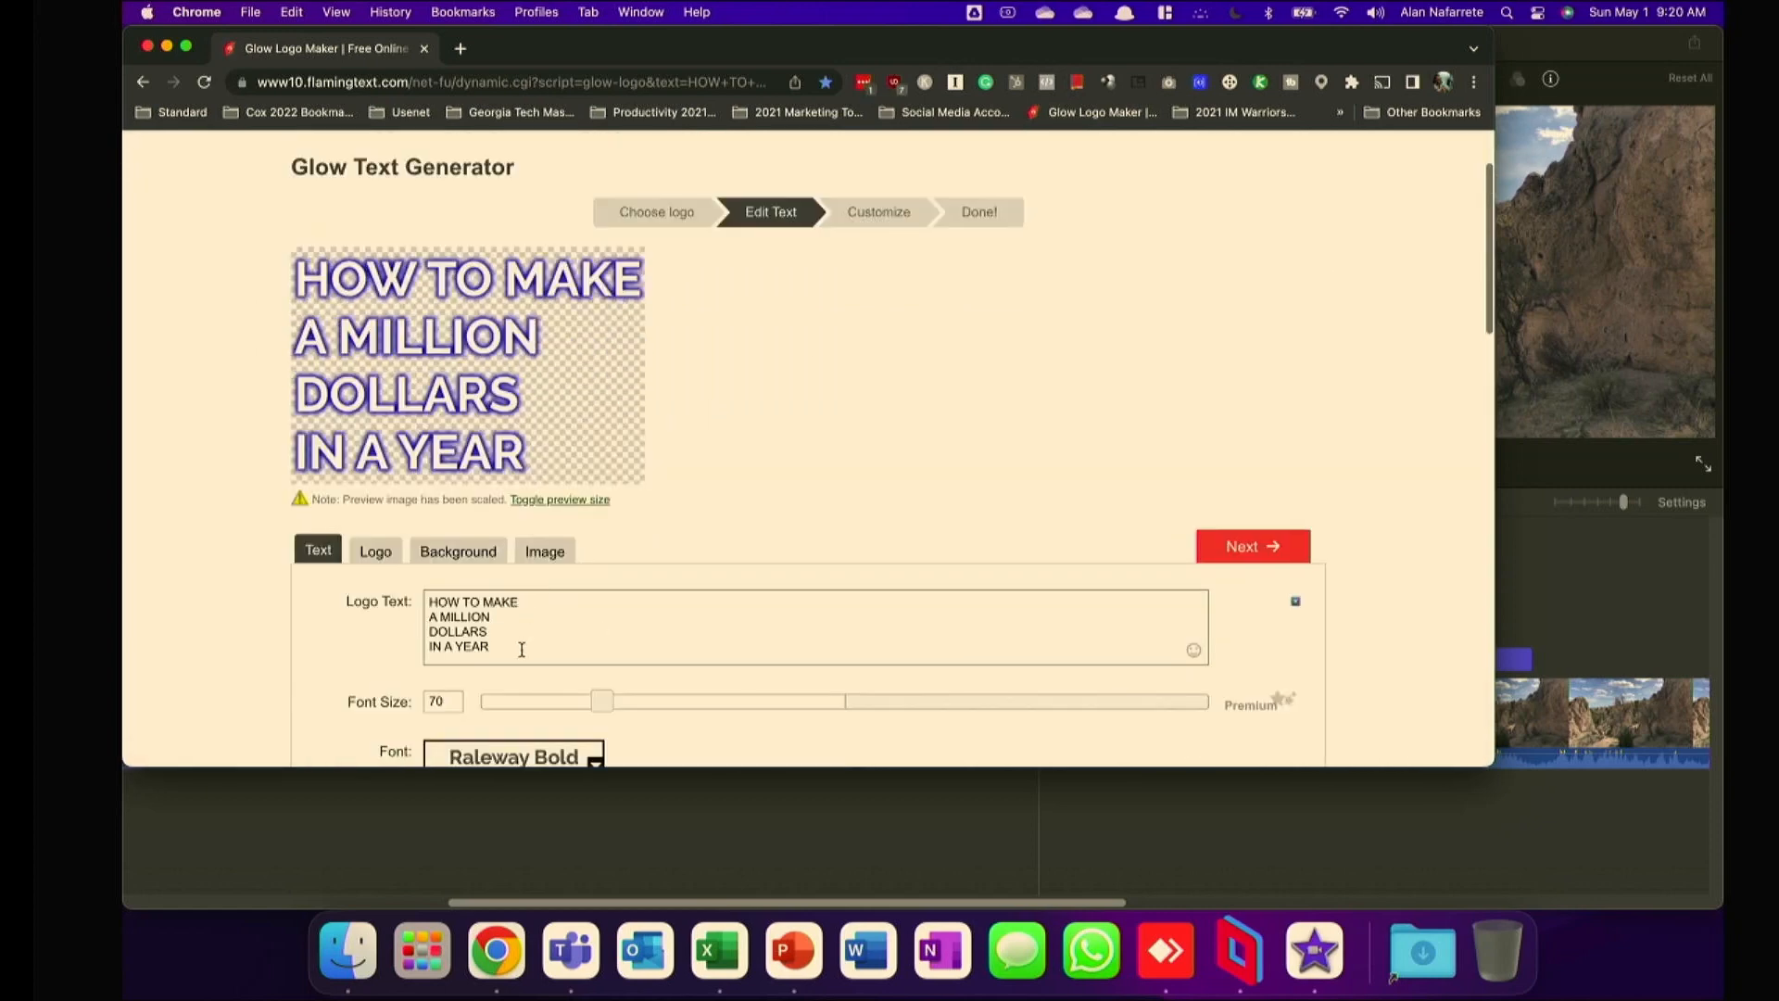
# Replace the logo text with "Custom text for iMovie", generate the logo and download its PNG image.
pyautogui.moveTo(522, 649); pyautogui.dragTo(352, 579)
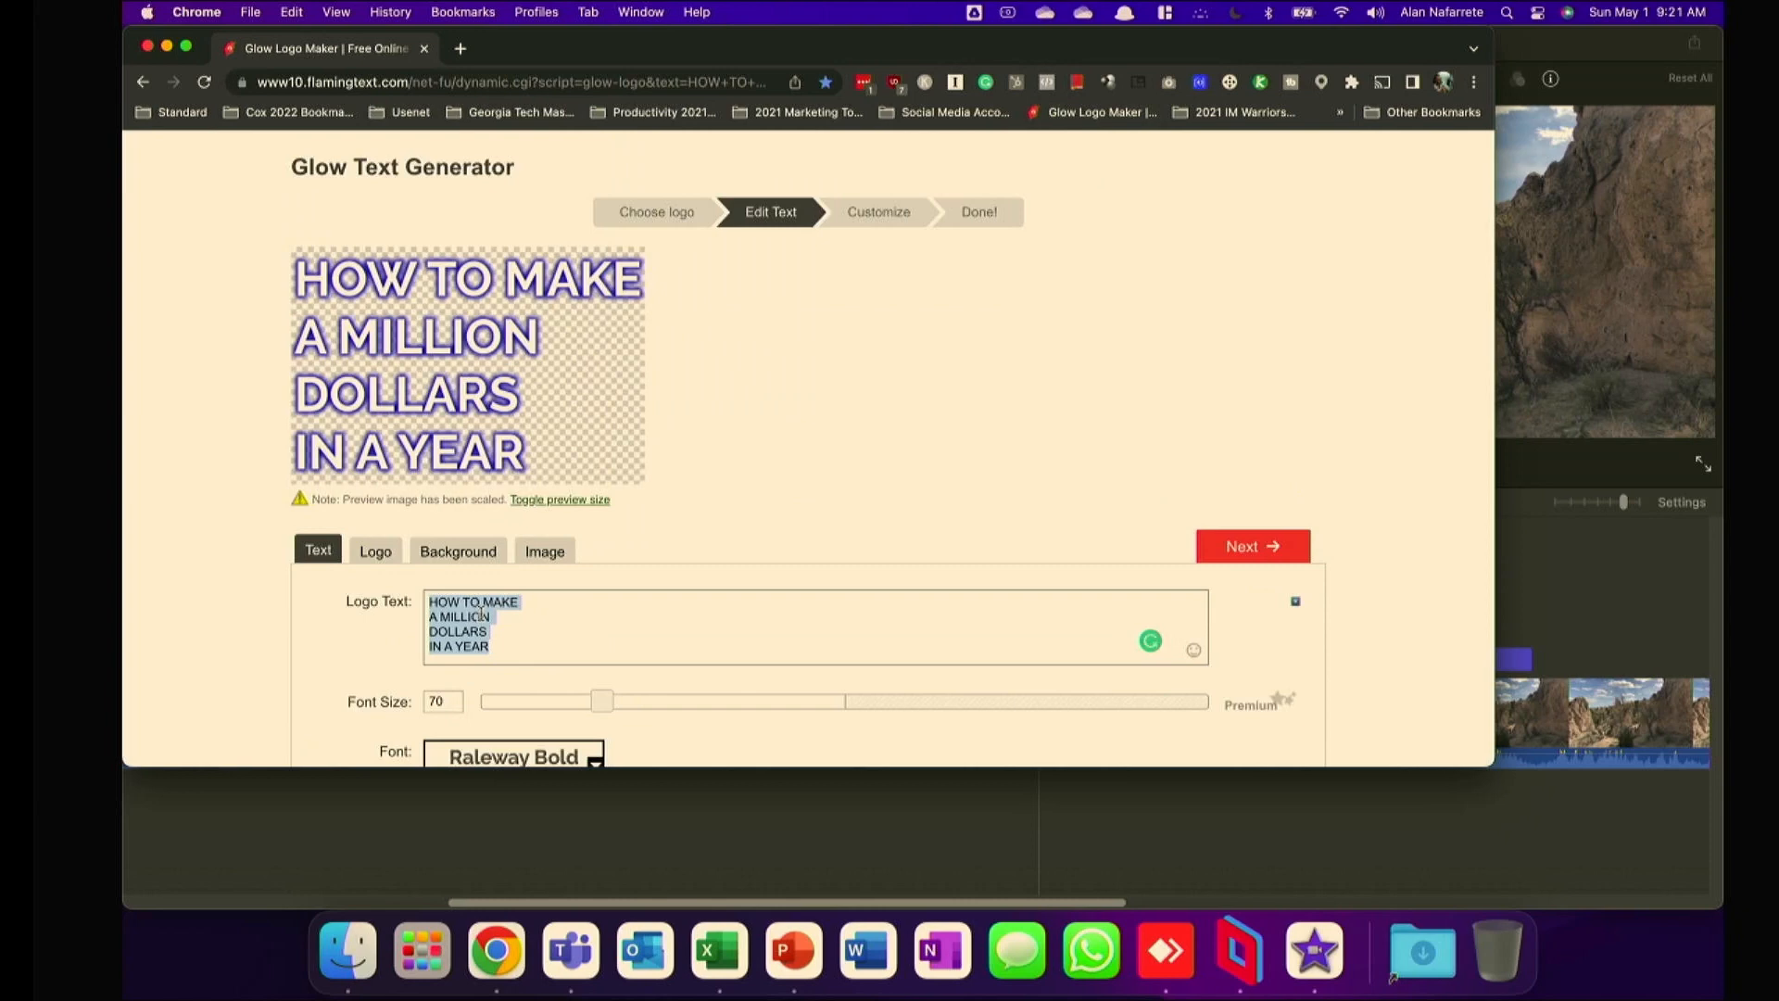
pyautogui.write('Custom text for iMovie')
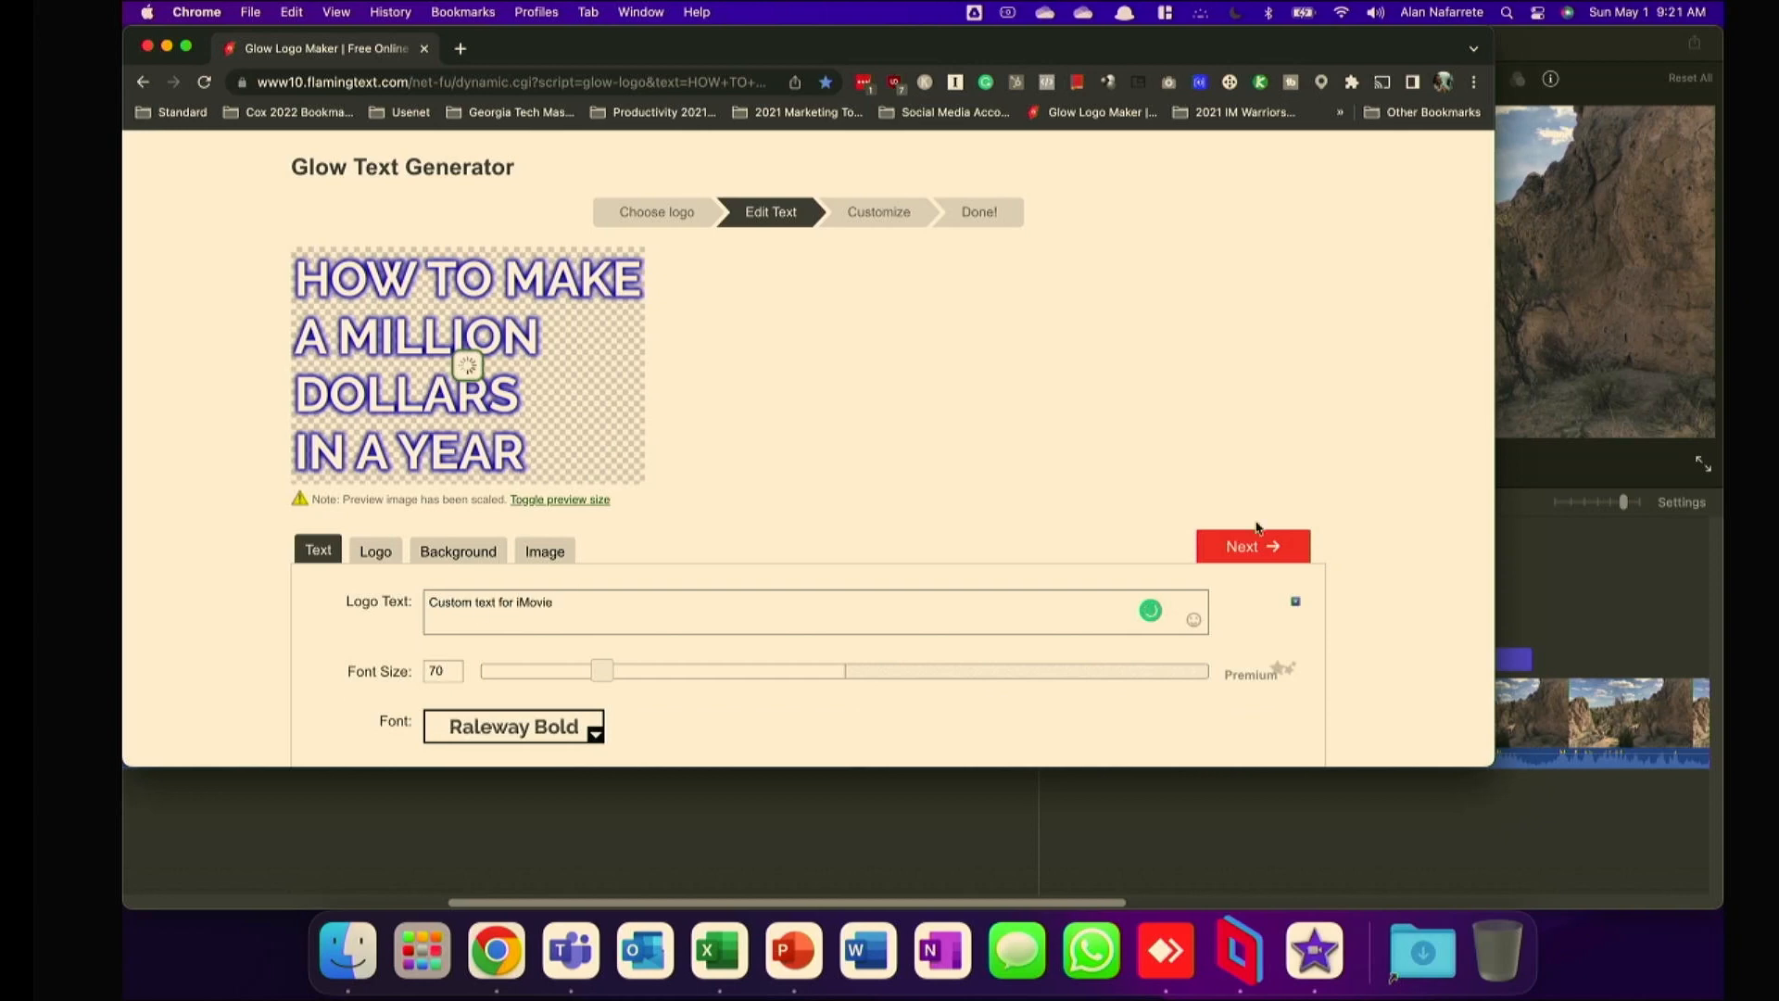
pyautogui.click(1255, 542)
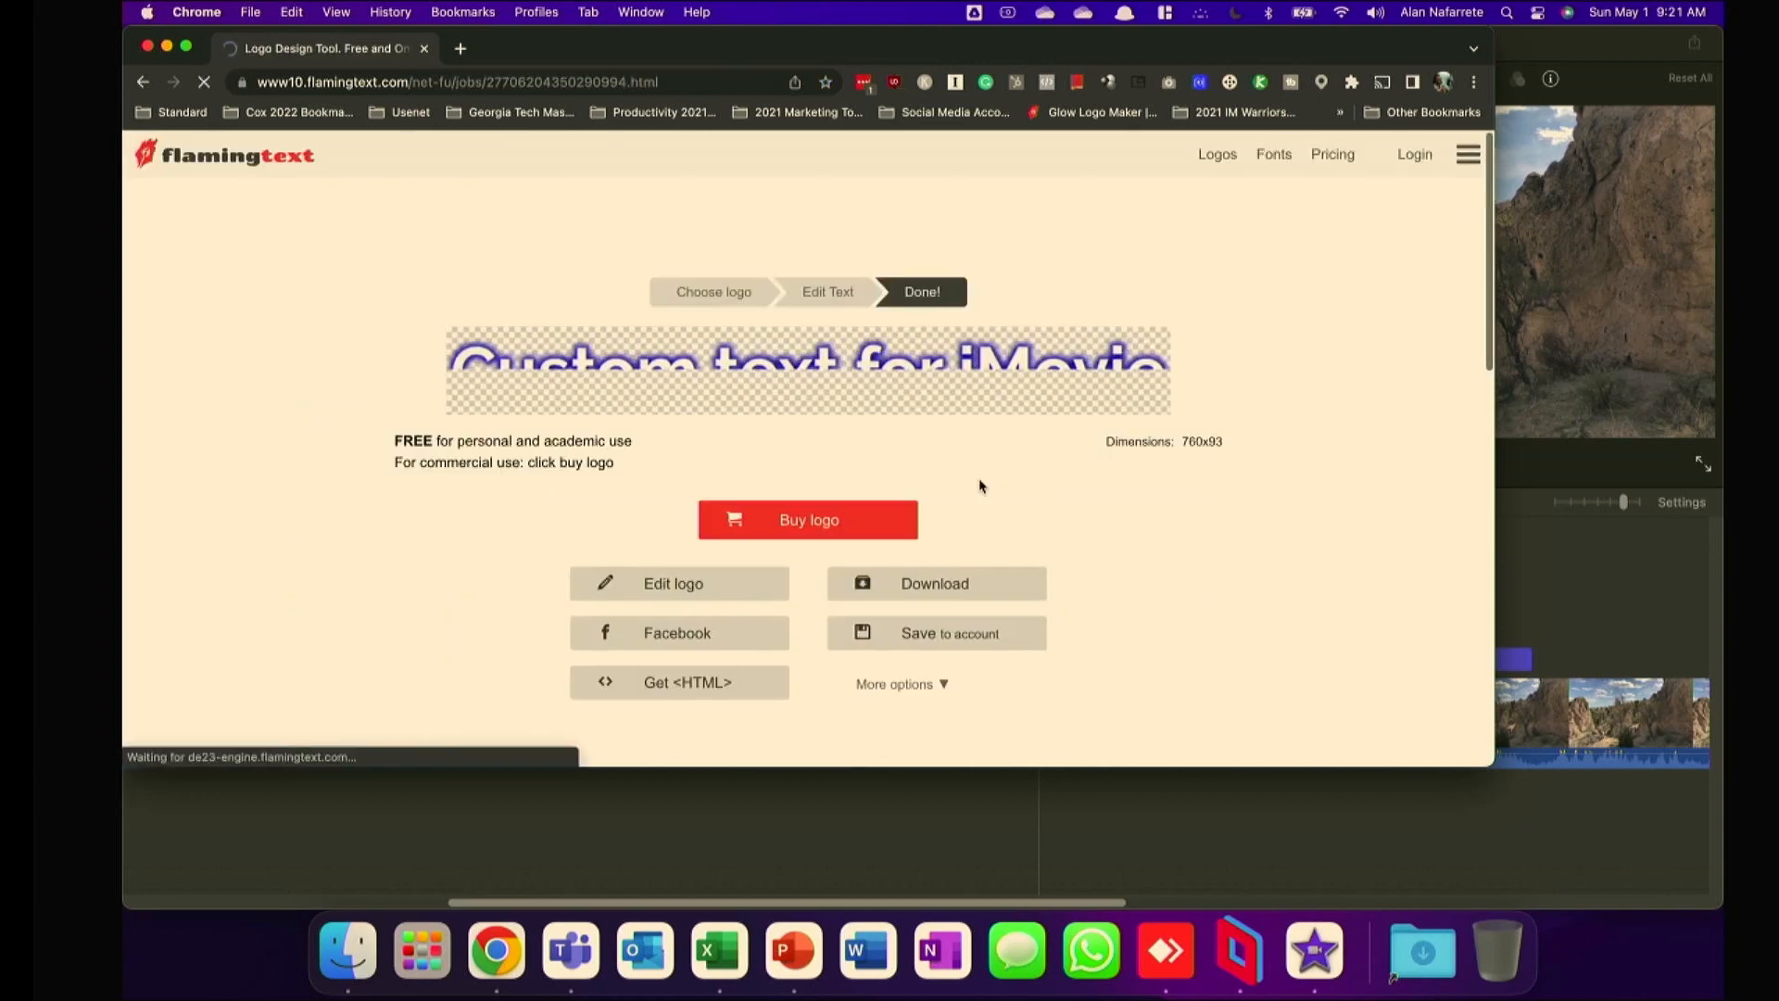
pyautogui.click(854, 396)
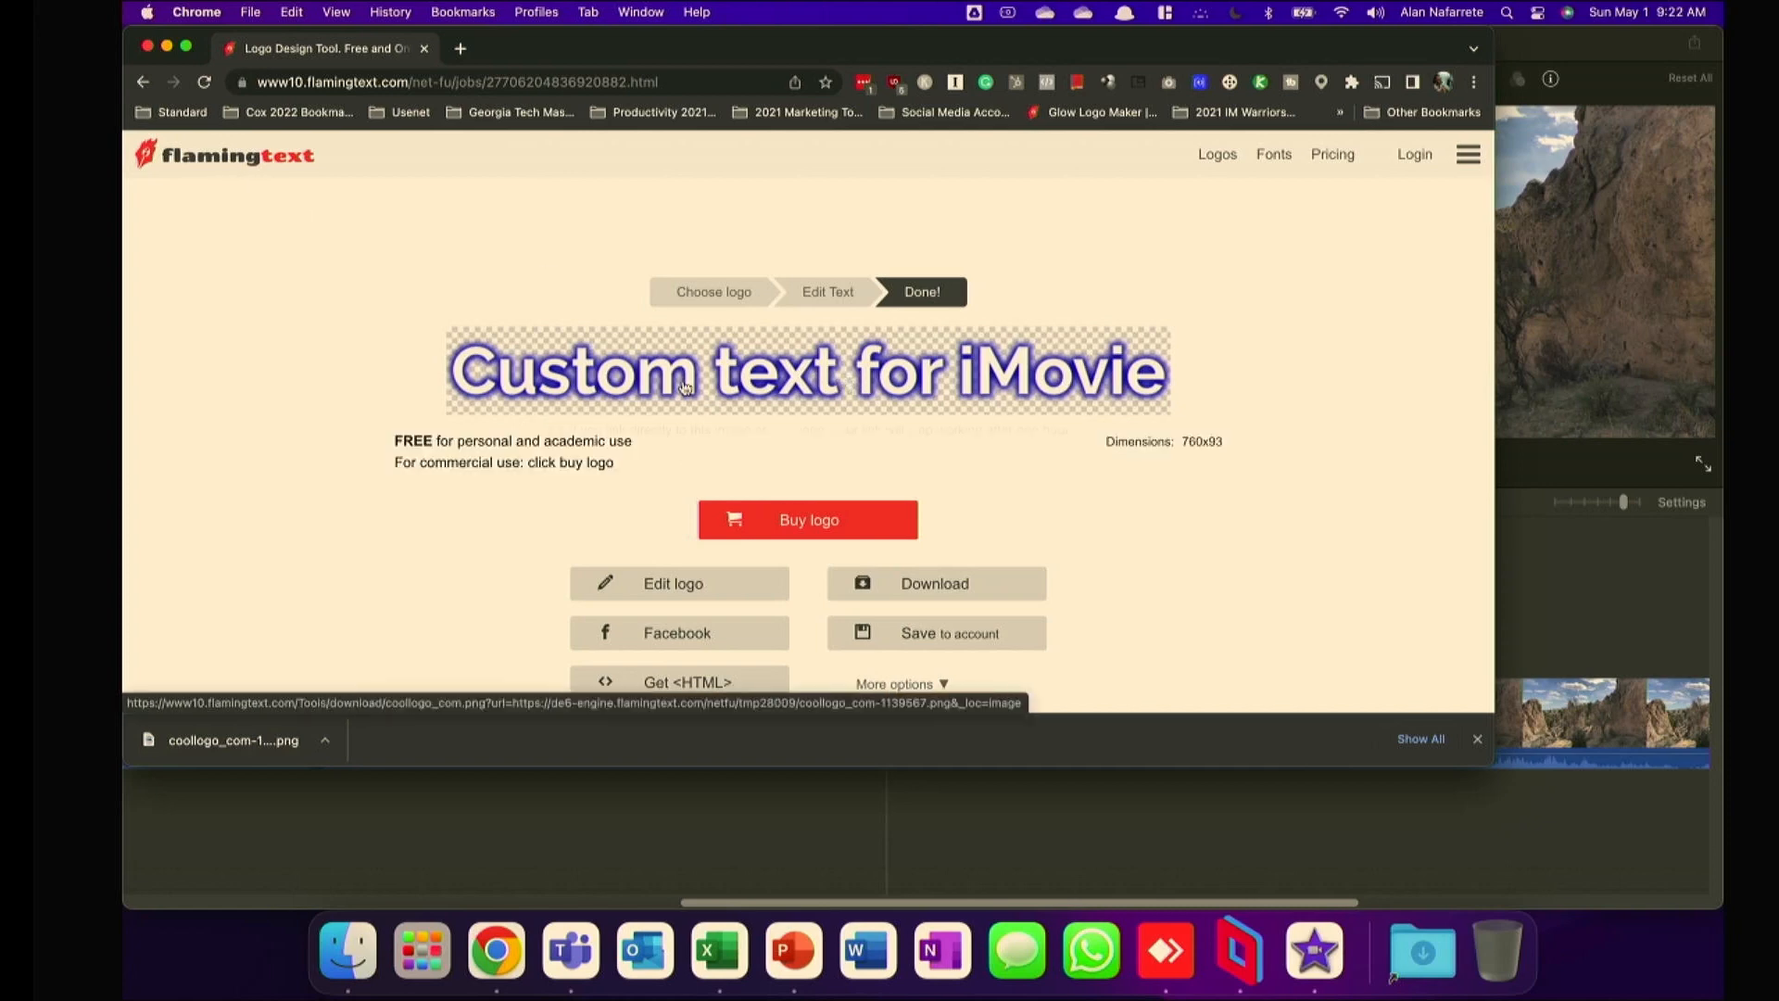
# Bring the downloaded PNG into the iMovie timeline above the video clip, starting about 18 seconds into the movie.
pyautogui.moveTo(247, 752); pyautogui.dragTo(1538, 582)
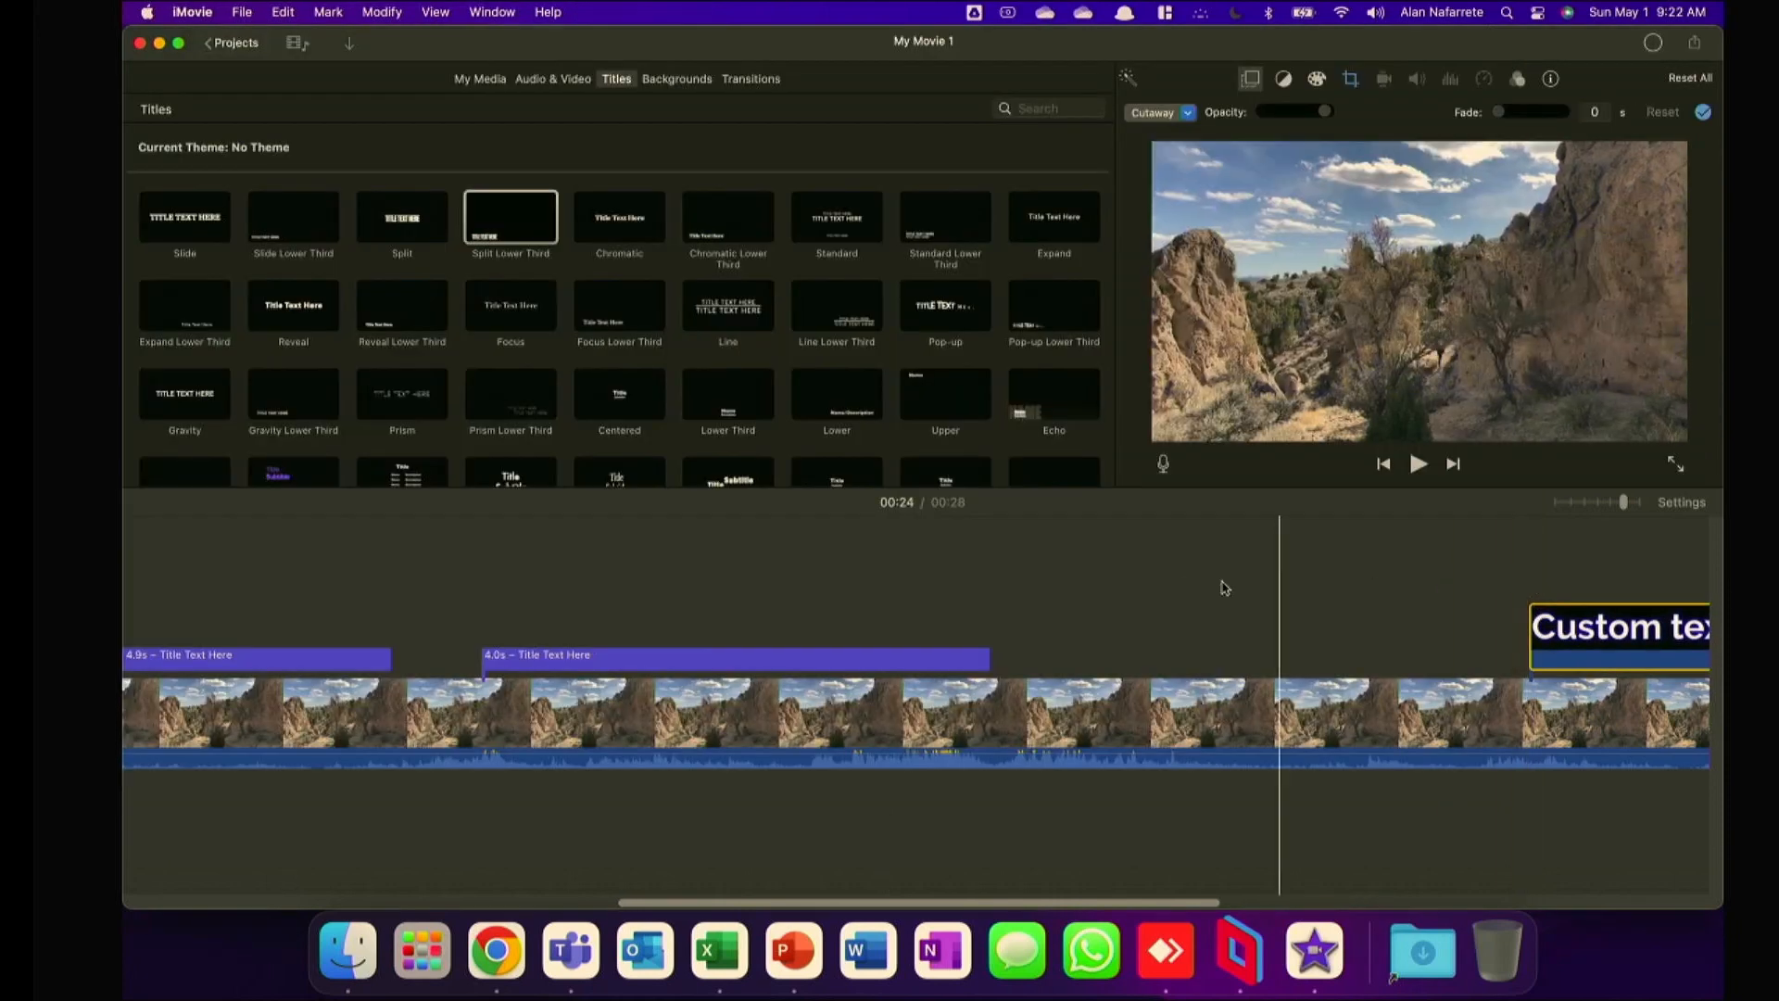
pyautogui.moveTo(1617, 640); pyautogui.dragTo(1334, 641)
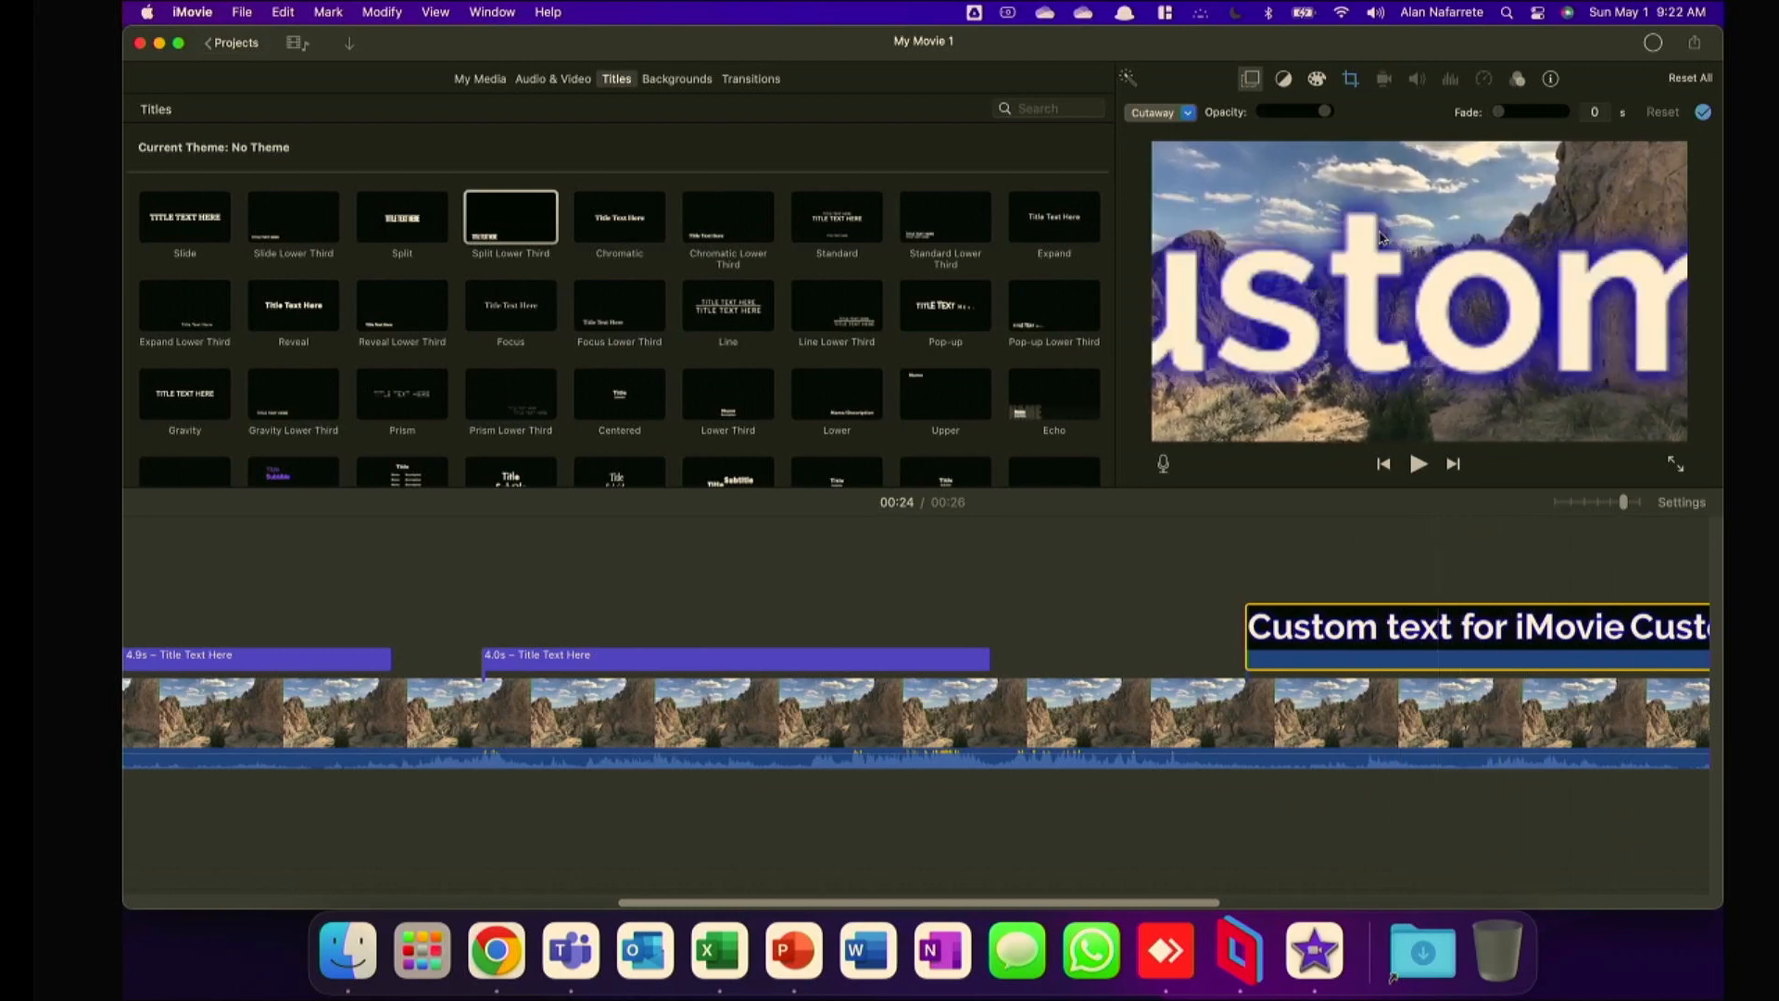
pyautogui.click(1342, 556)
# Set the crop style of the custom text image to Fit and check it at its start.
pyautogui.click(1349, 79)
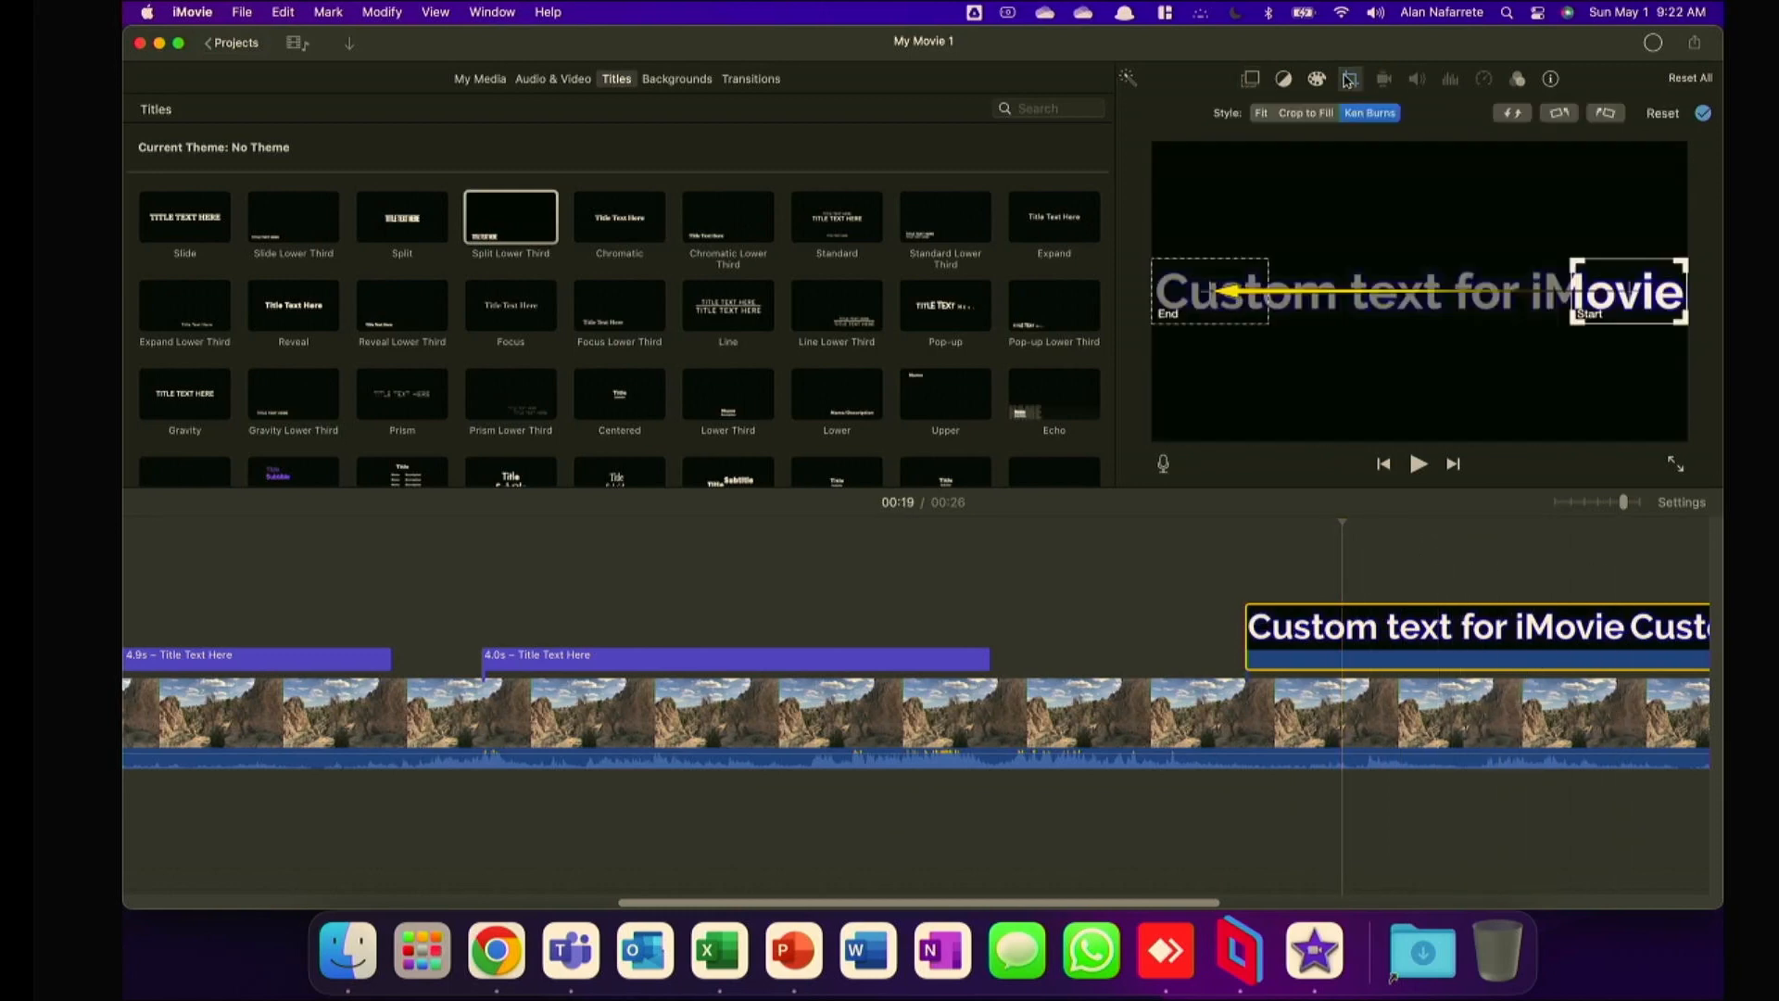
pyautogui.click(1257, 113)
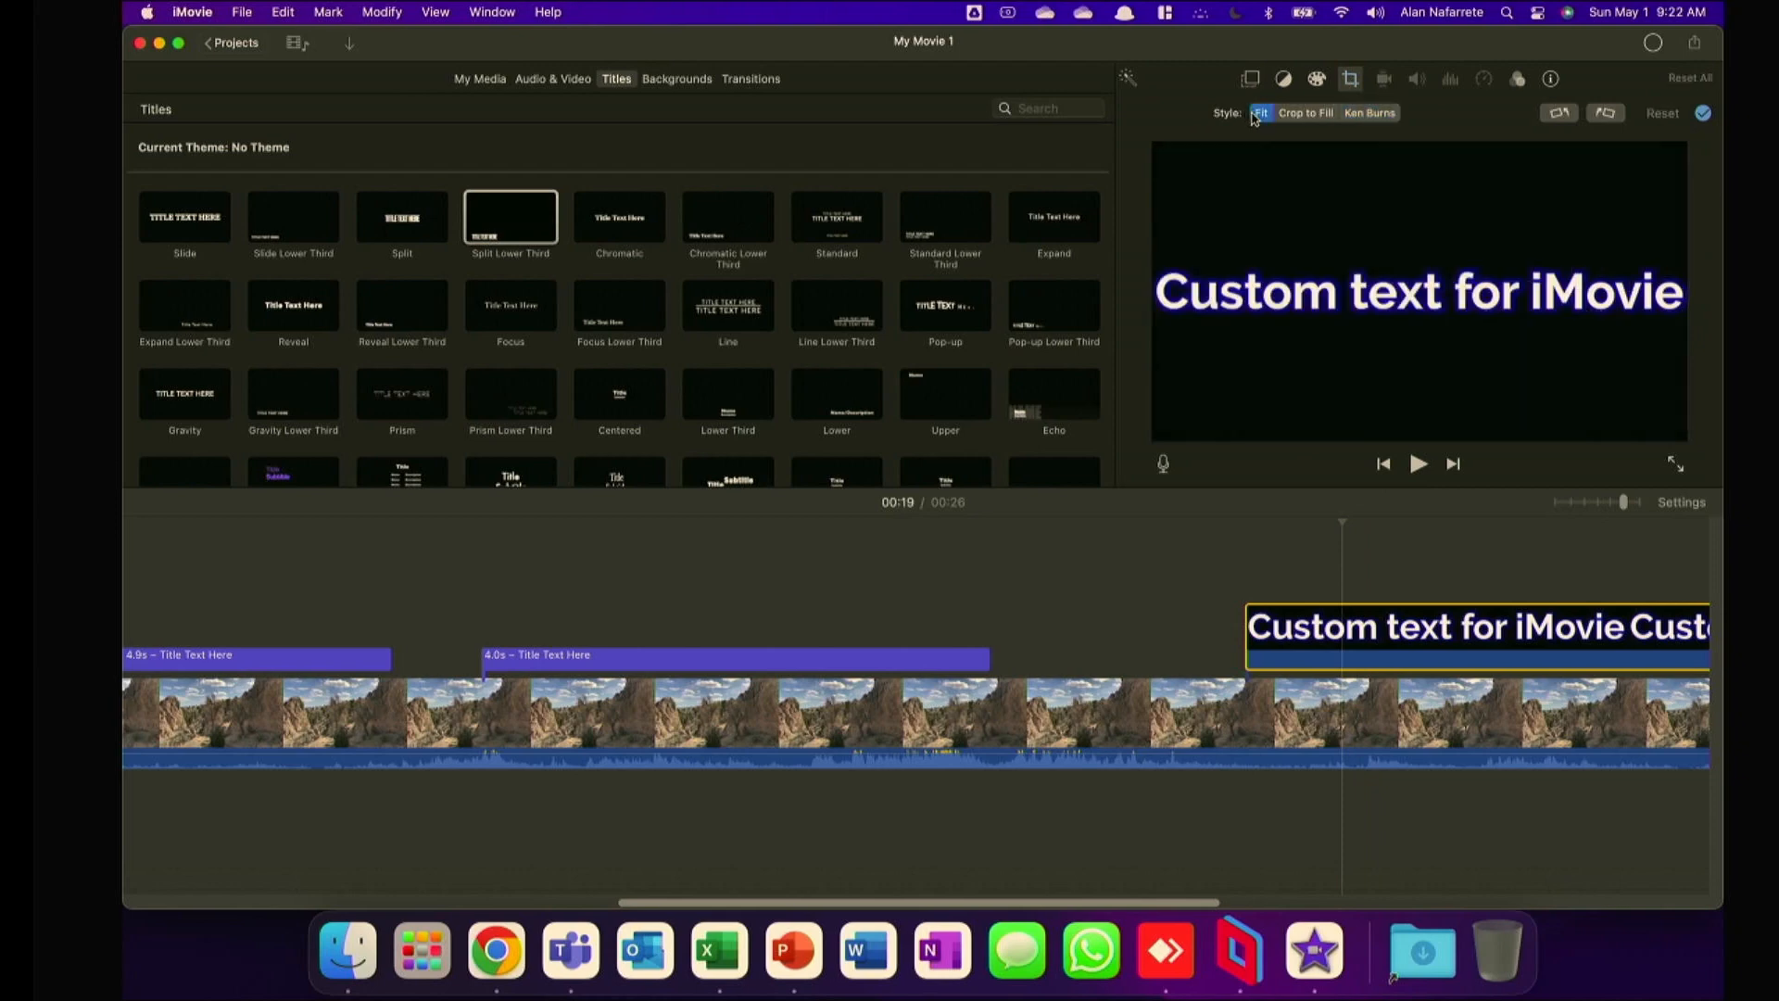
pyautogui.click(1246, 546)
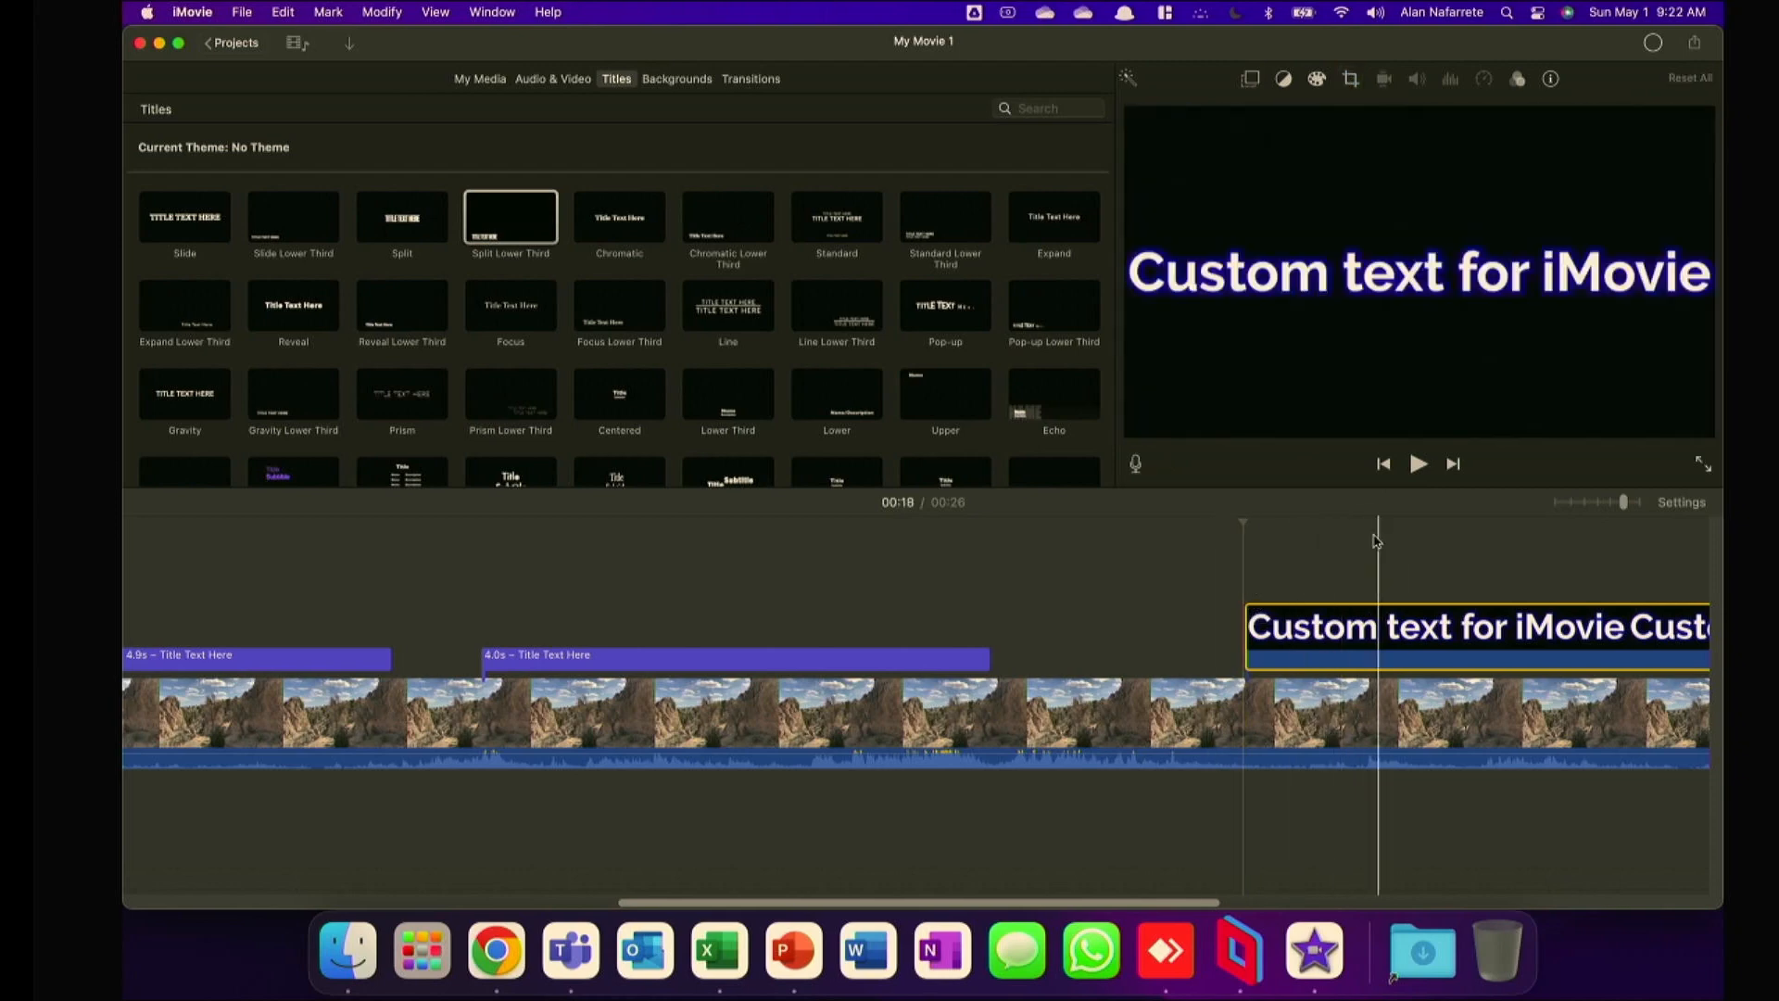
# Change the custom text image's overlay to Picture in Picture, and enlarge and place it in the lower right of the frame.
pyautogui.click(1400, 611)
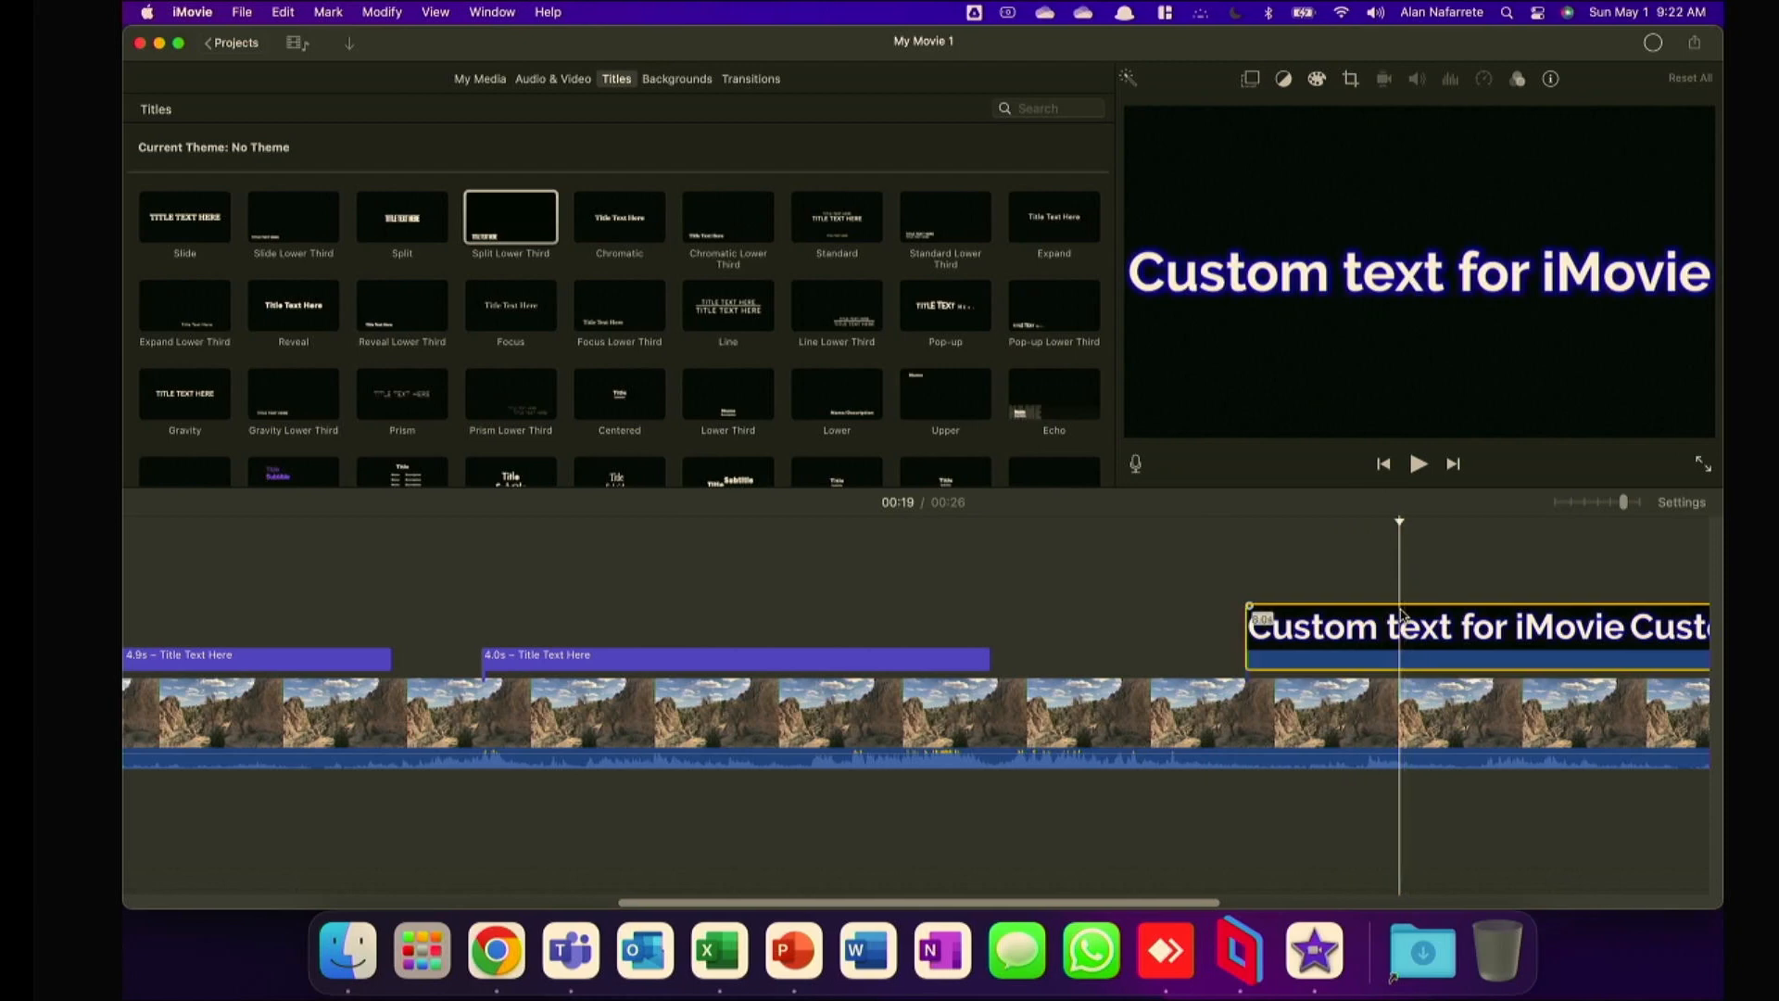
pyautogui.click(1250, 80)
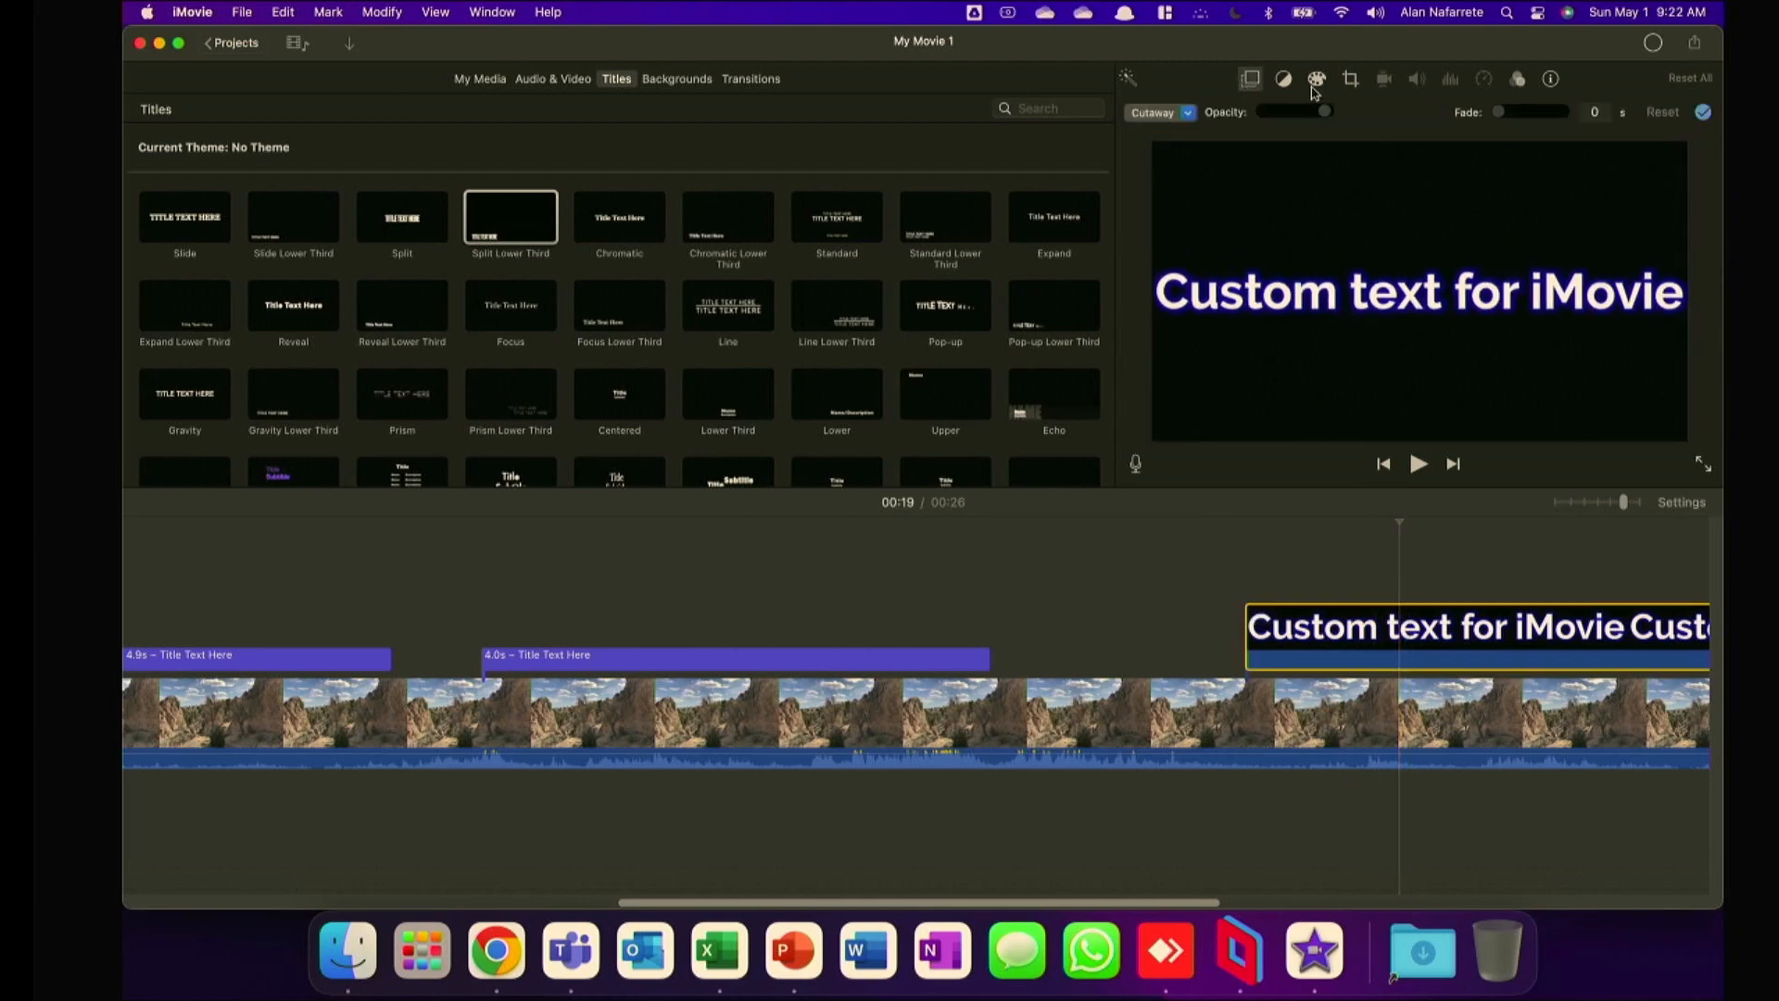
pyautogui.click(1158, 112)
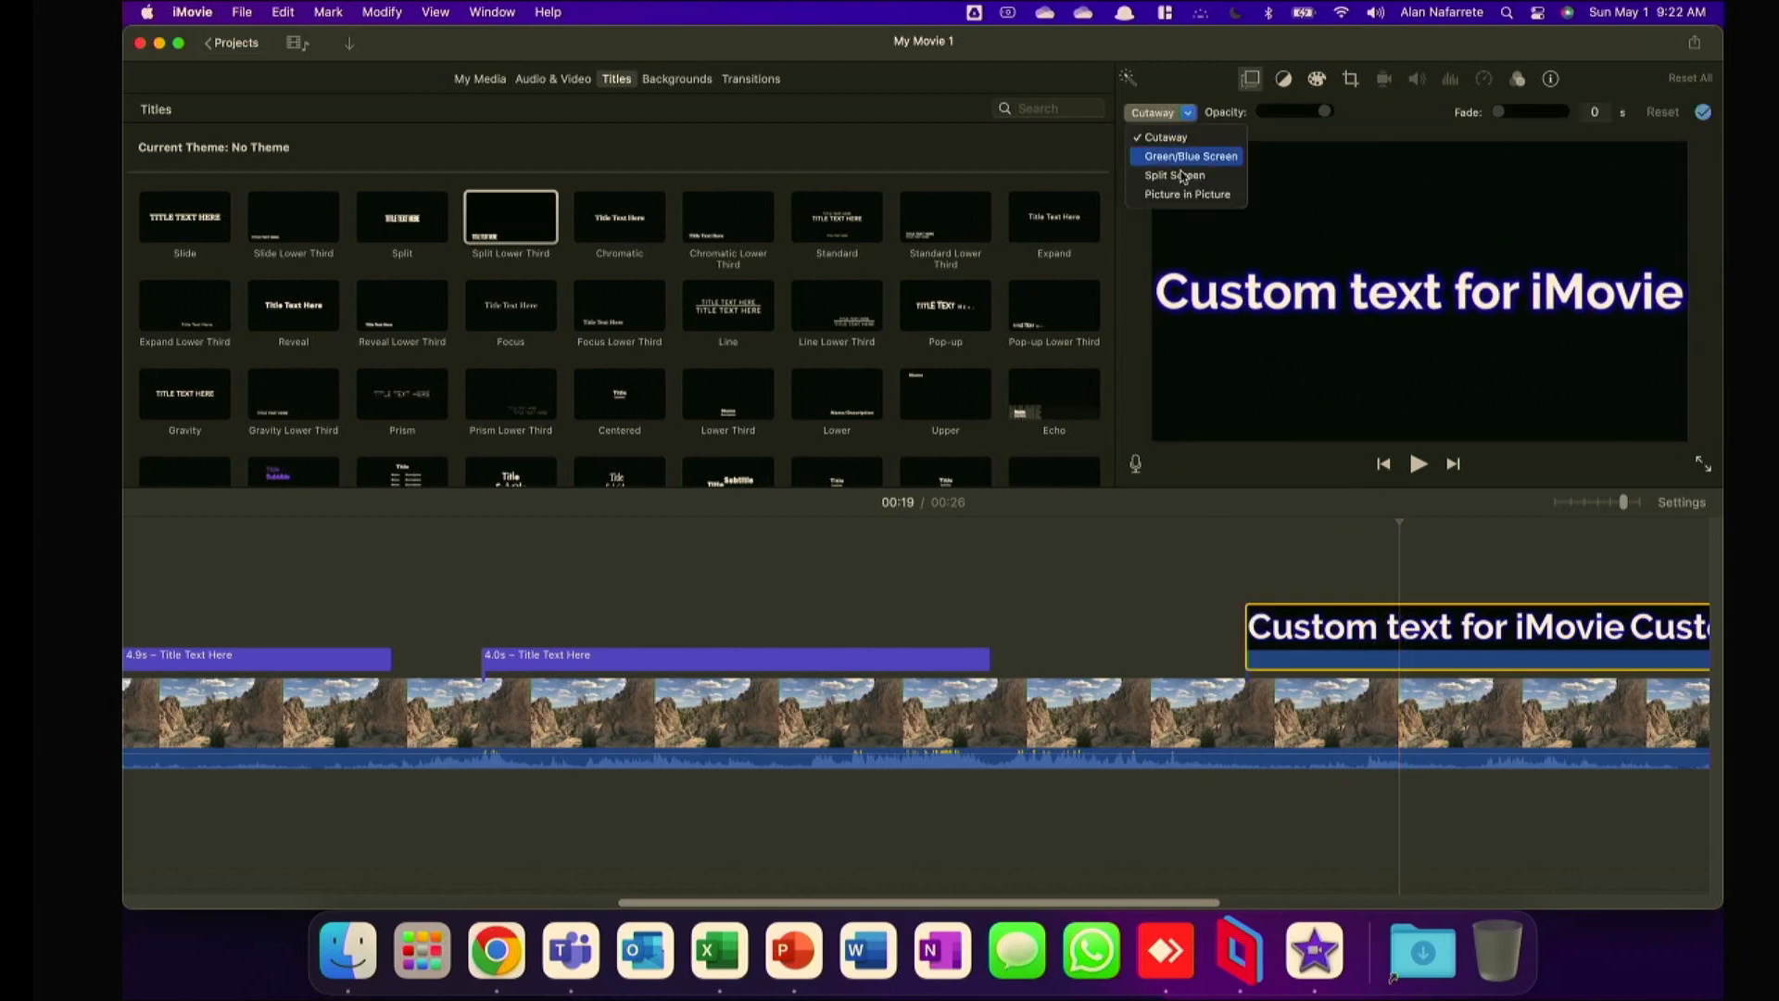
pyautogui.click(1186, 194)
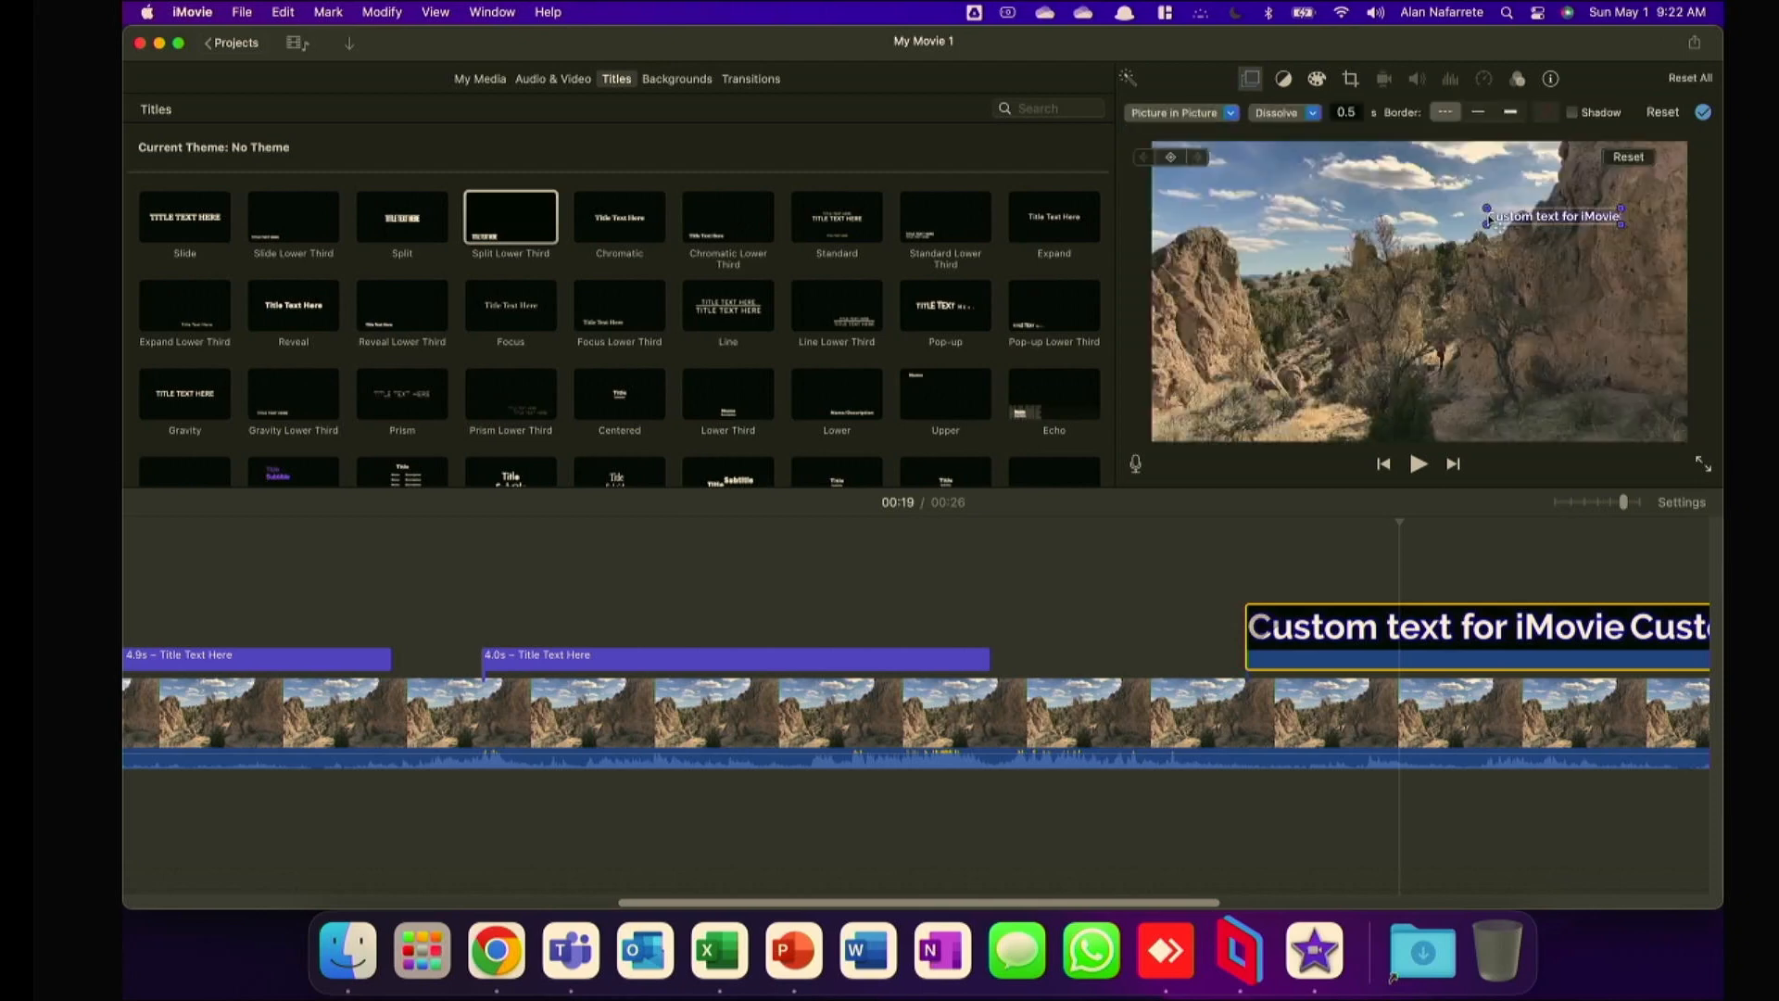
pyautogui.moveTo(1485, 222); pyautogui.dragTo(1498, 379)
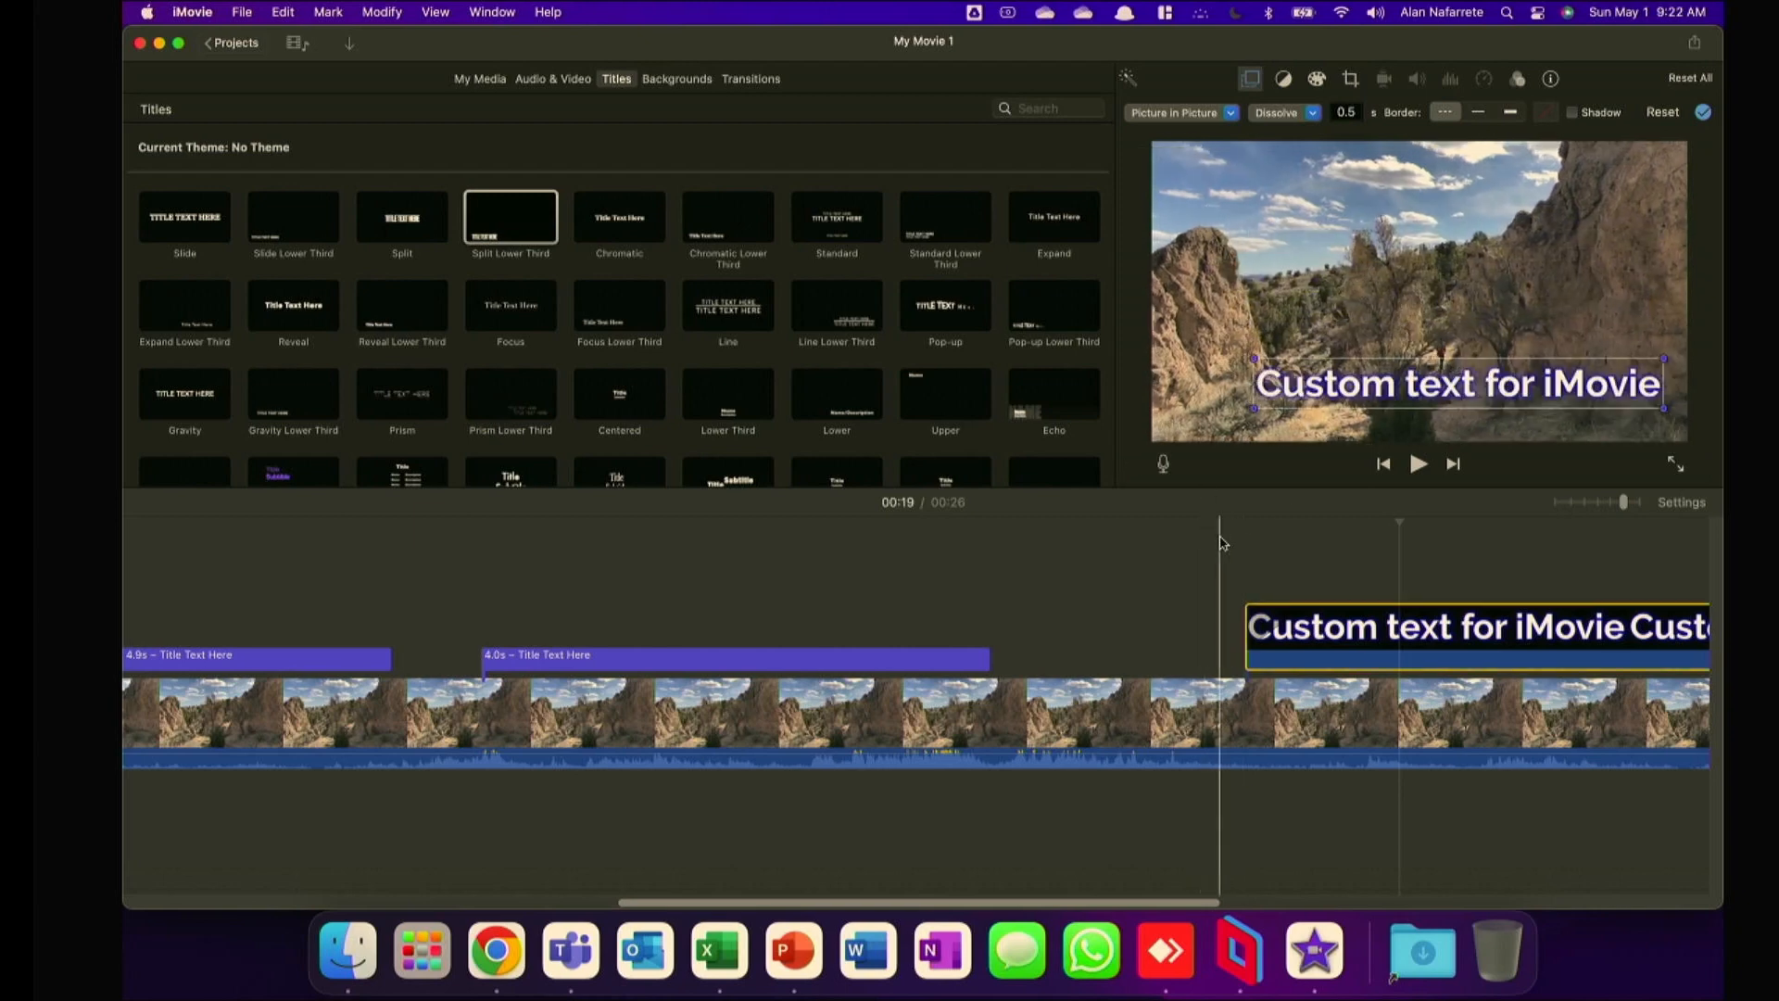
pyautogui.click(1219, 543)
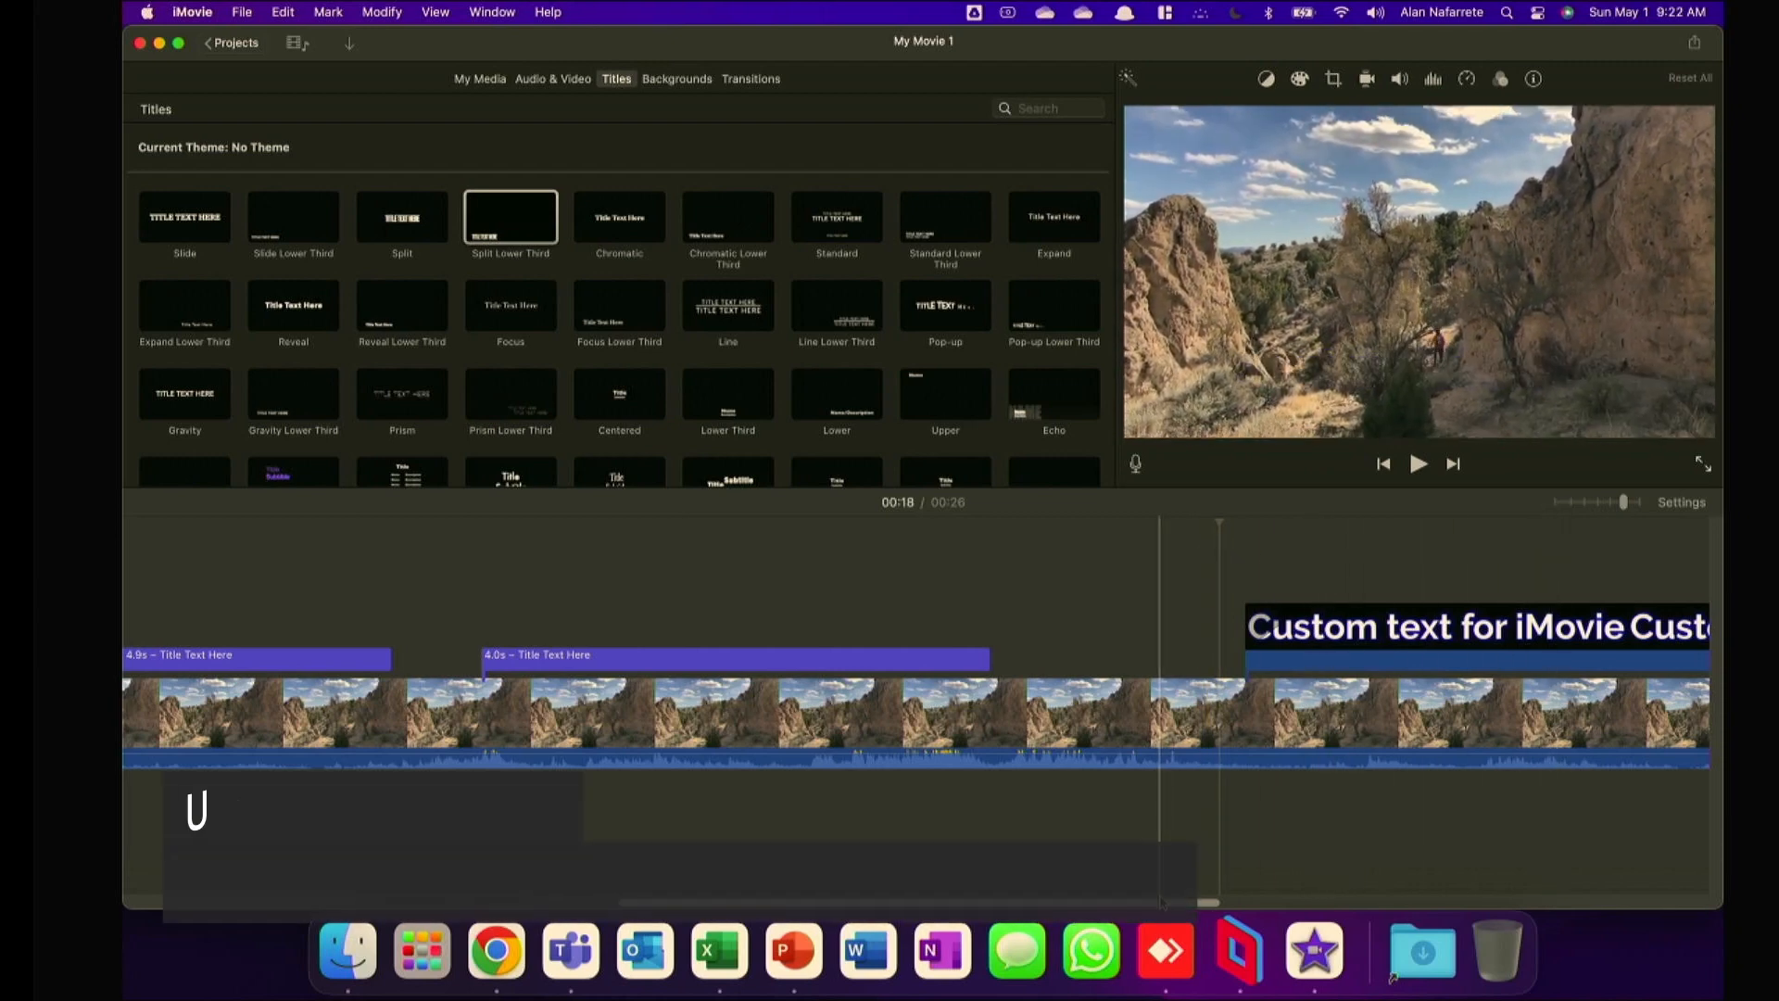
# Shorten the custom text overlay from its end so that it finishes before the video clip does.
pyautogui.moveTo(1162, 904); pyautogui.dragTo(1445, 904)
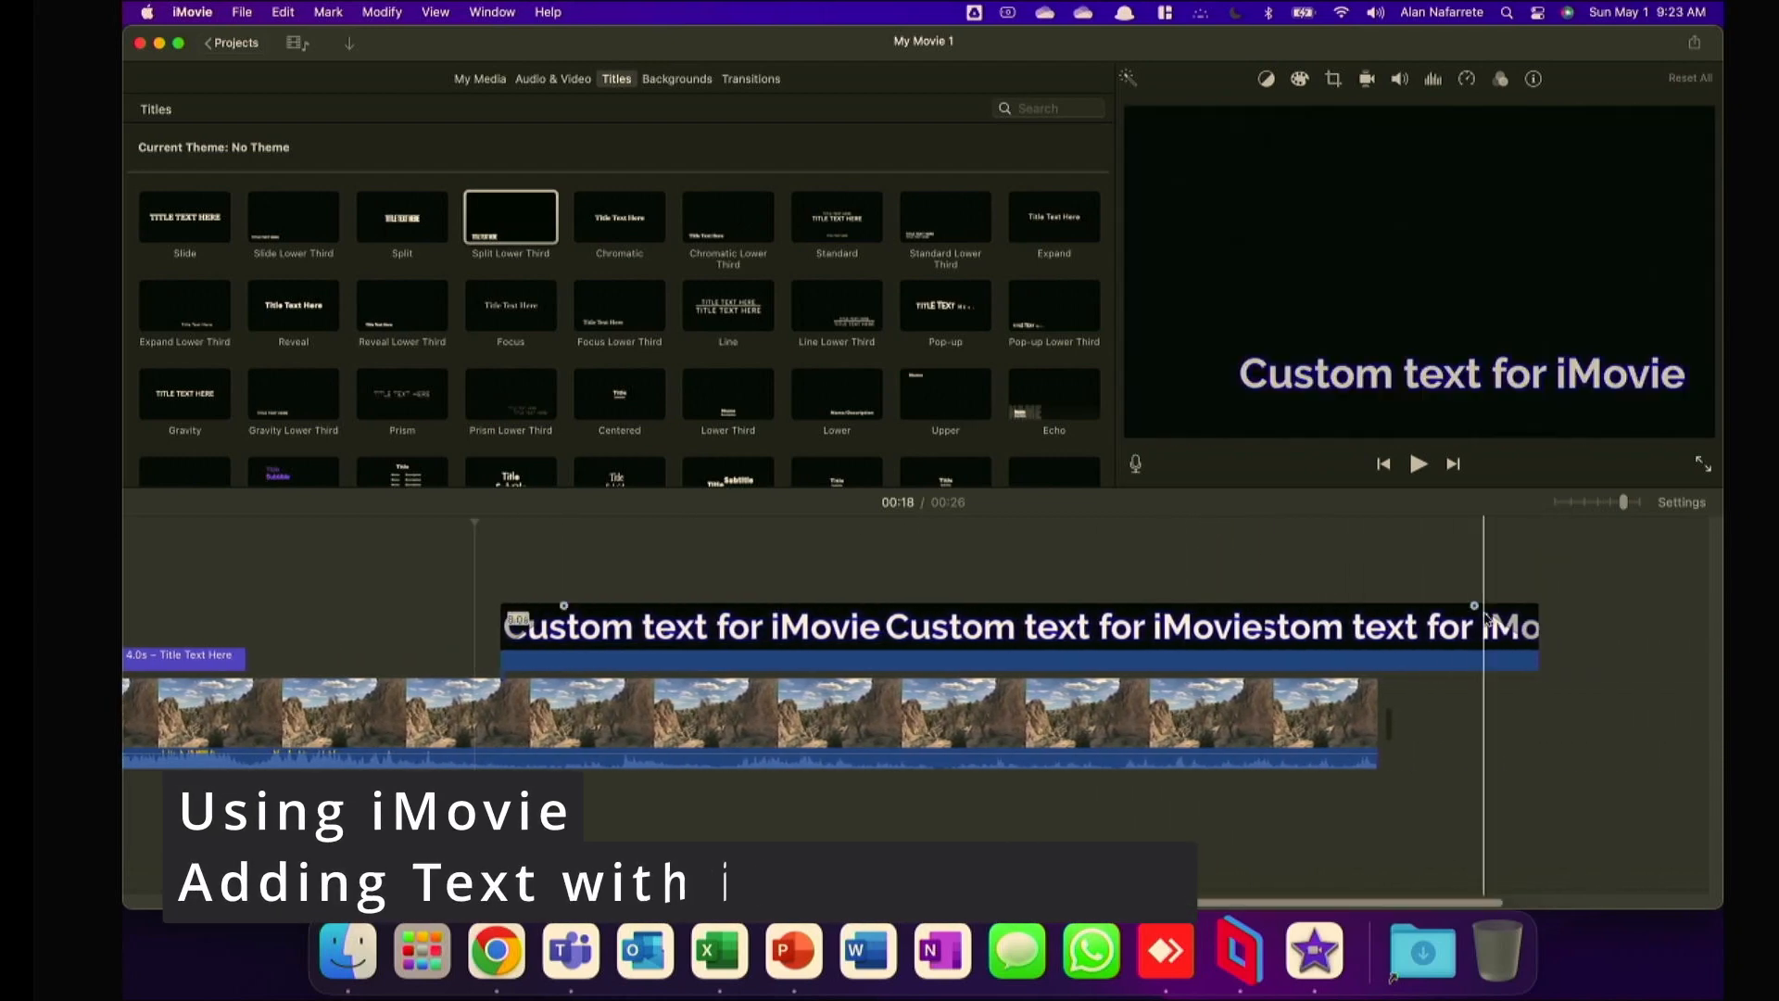
pyautogui.click(1501, 623)
pyautogui.moveTo(1537, 626); pyautogui.dragTo(1182, 623)
# Switch to Chrome and examine the background type setting of the "Custom text for iMovie" logo in the Glow Text Generator.
pyautogui.click(497, 956)
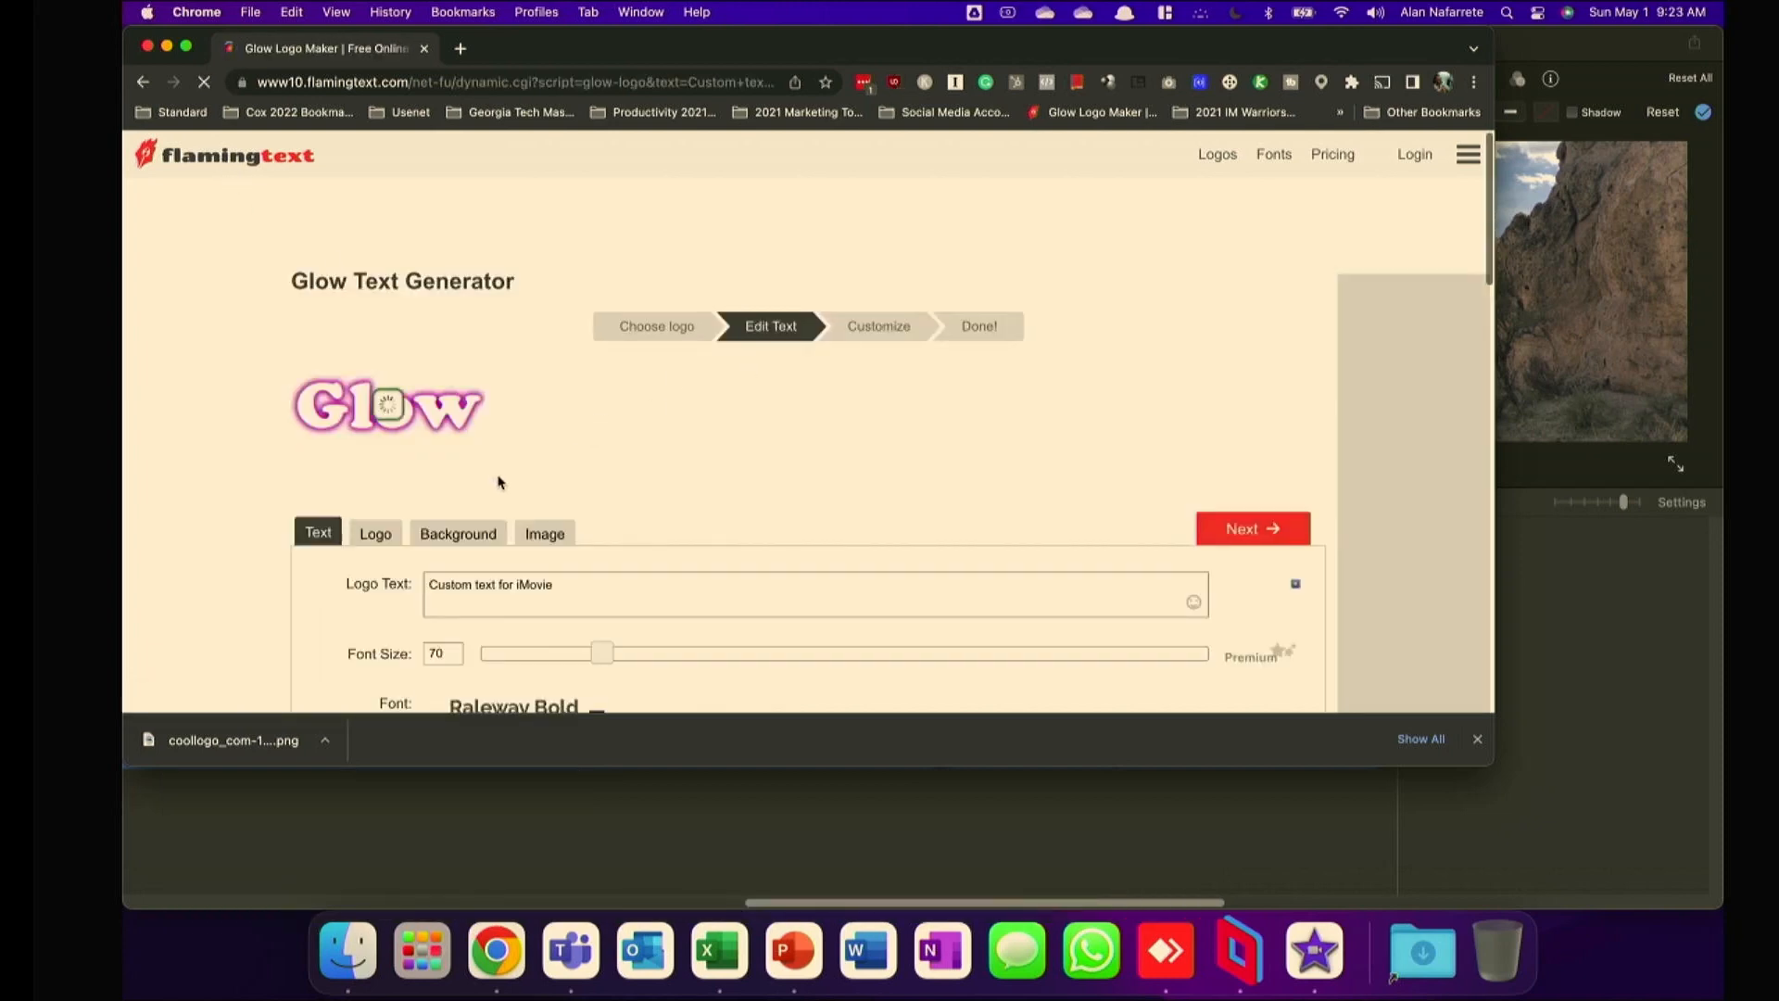
pyautogui.scroll(-1, 761, 475)
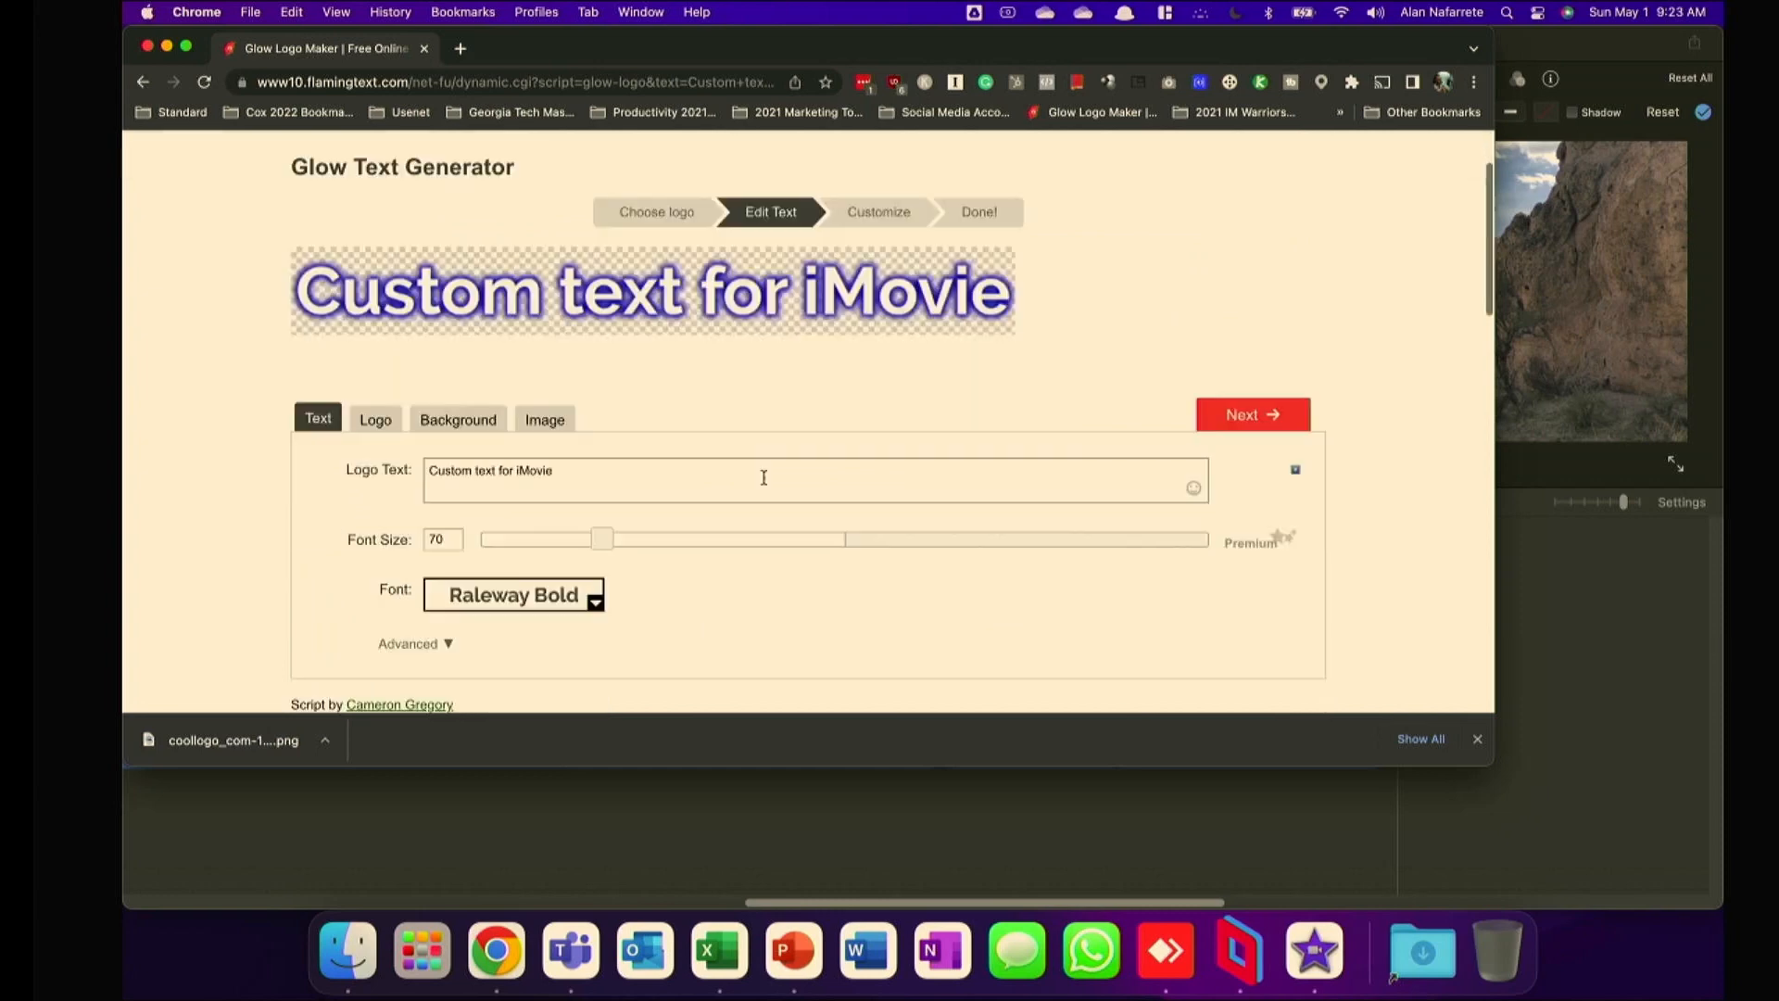
pyautogui.scroll(1, 743, 480)
pyautogui.scroll(-1, 623, 526)
pyautogui.scroll(-1, 432, 561)
pyautogui.scroll(2, 699, 483)
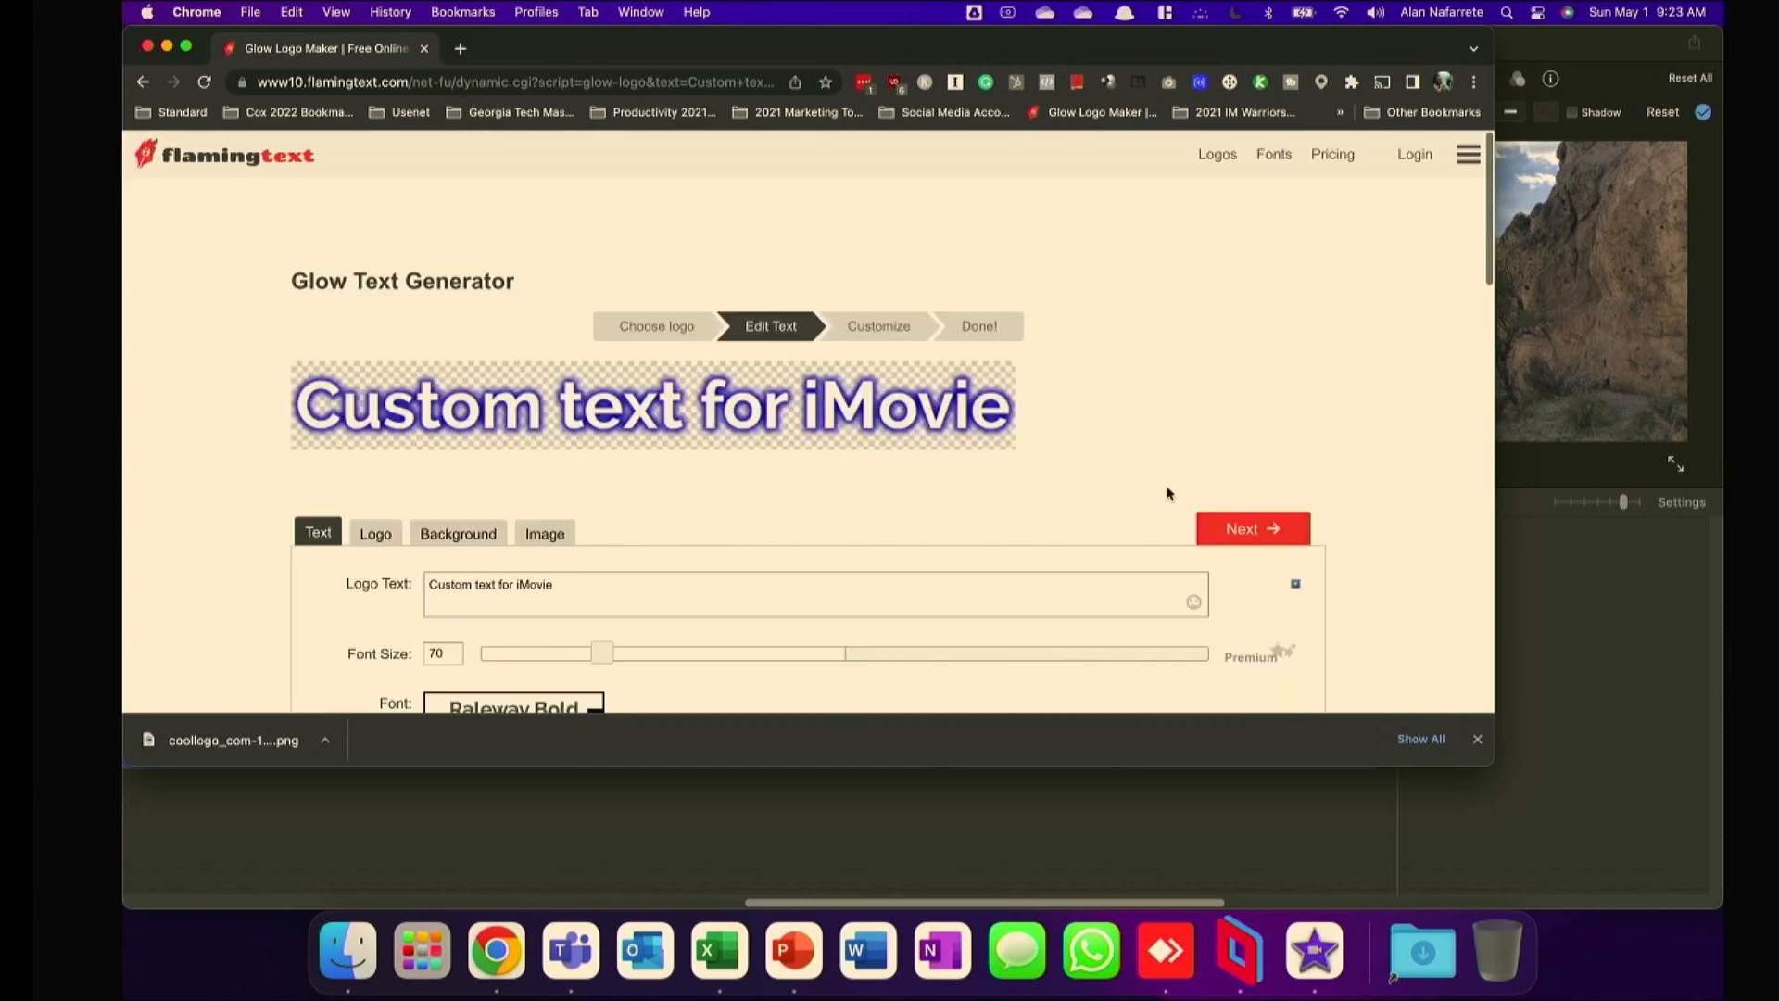
pyautogui.click(1251, 529)
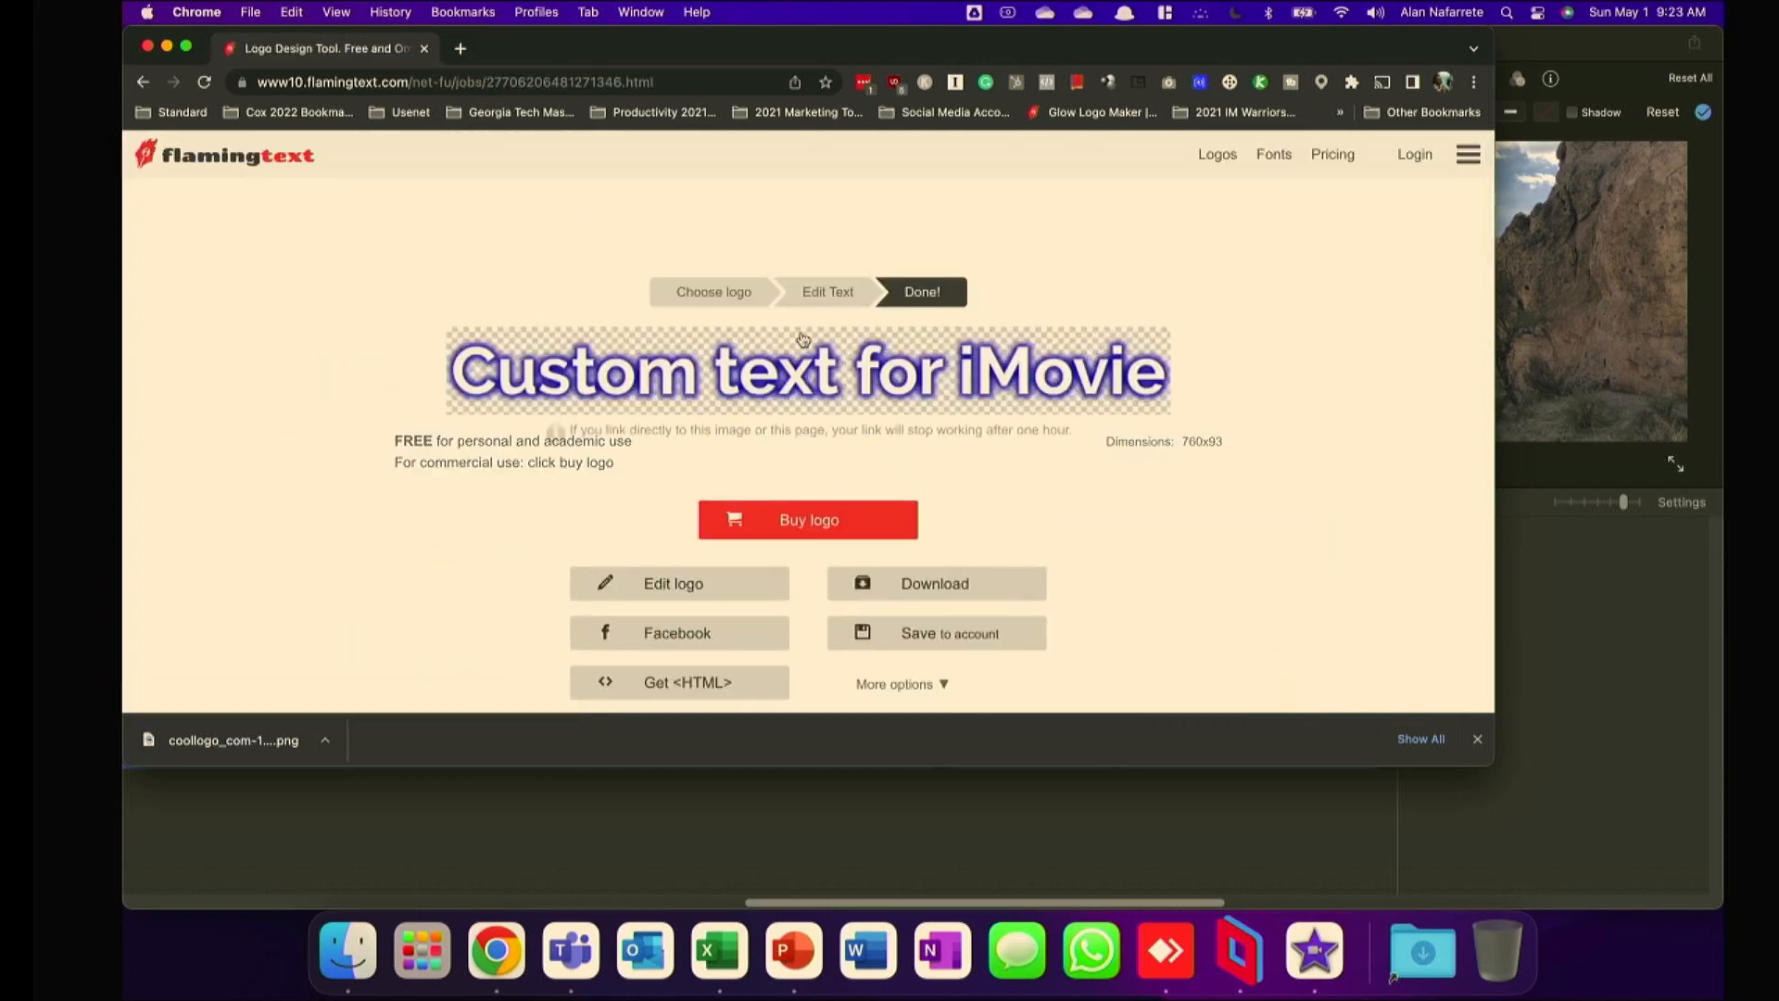
pyautogui.click(828, 291)
pyautogui.click(458, 533)
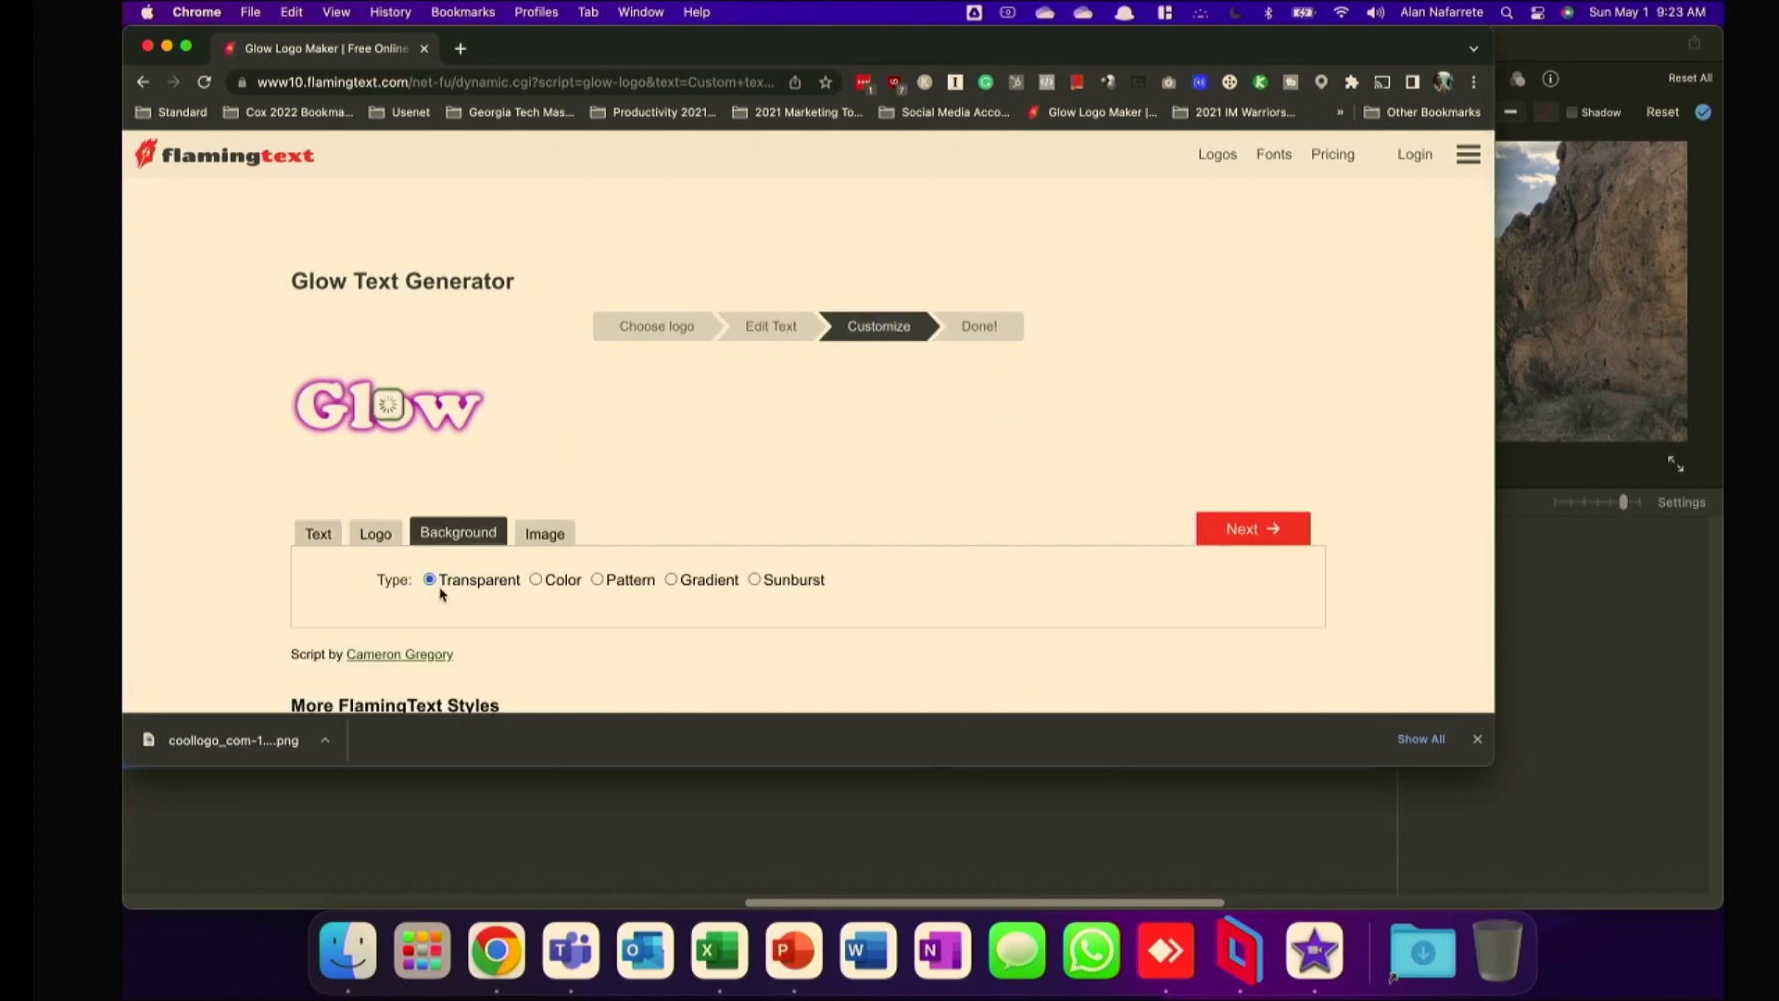
pyautogui.click(1250, 528)
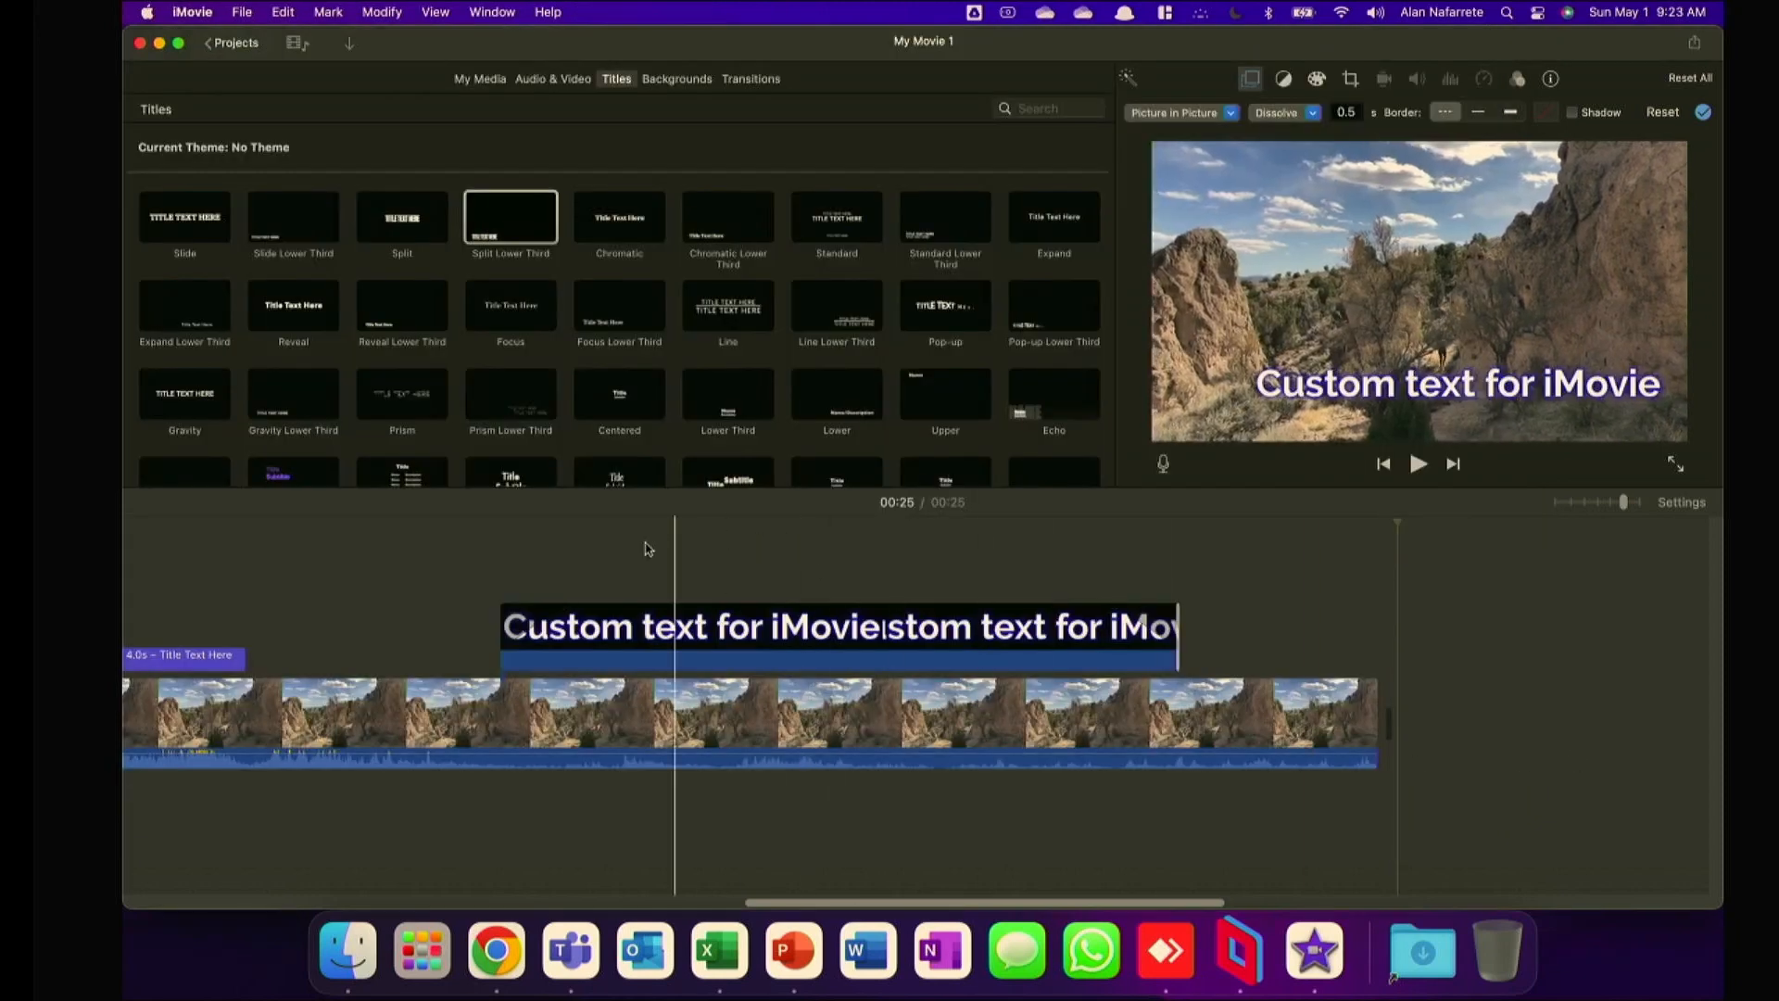
# Back in iMovie, move the custom text overlay to the upper part of the frame and check its beginning.
pyautogui.click(839, 638)
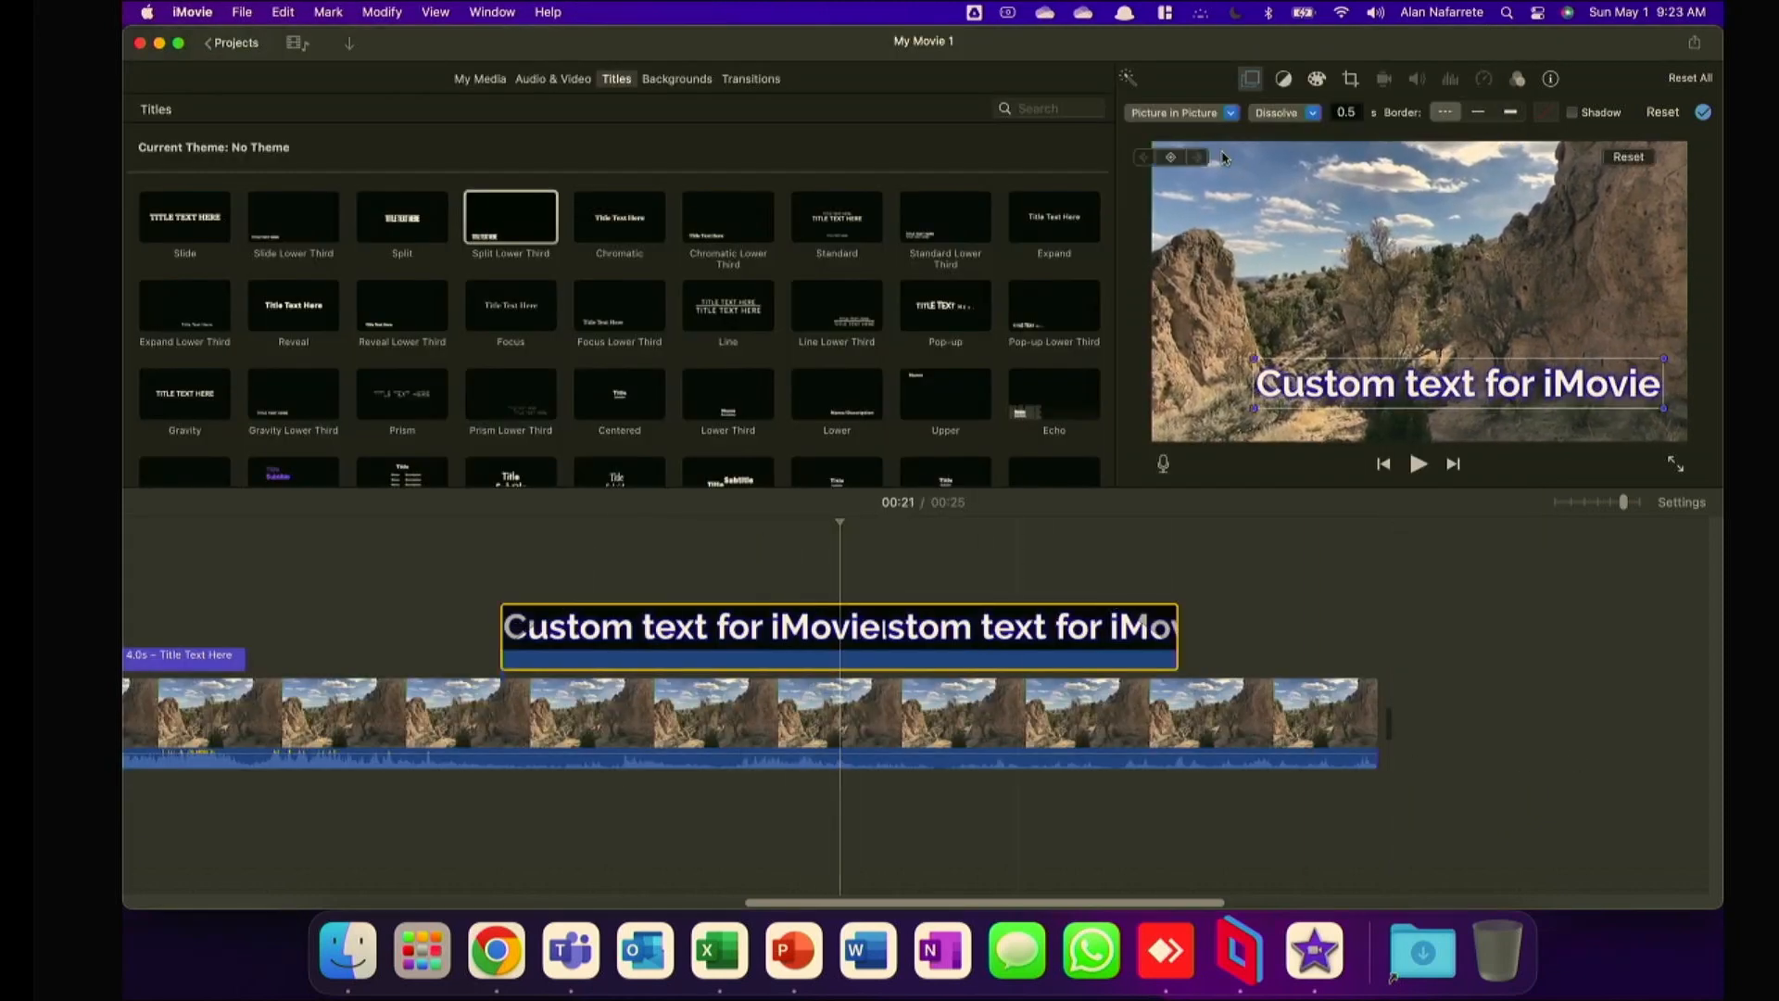
pyautogui.click(1189, 113)
pyautogui.click(1220, 213)
pyautogui.moveTo(1352, 393); pyautogui.dragTo(1319, 214)
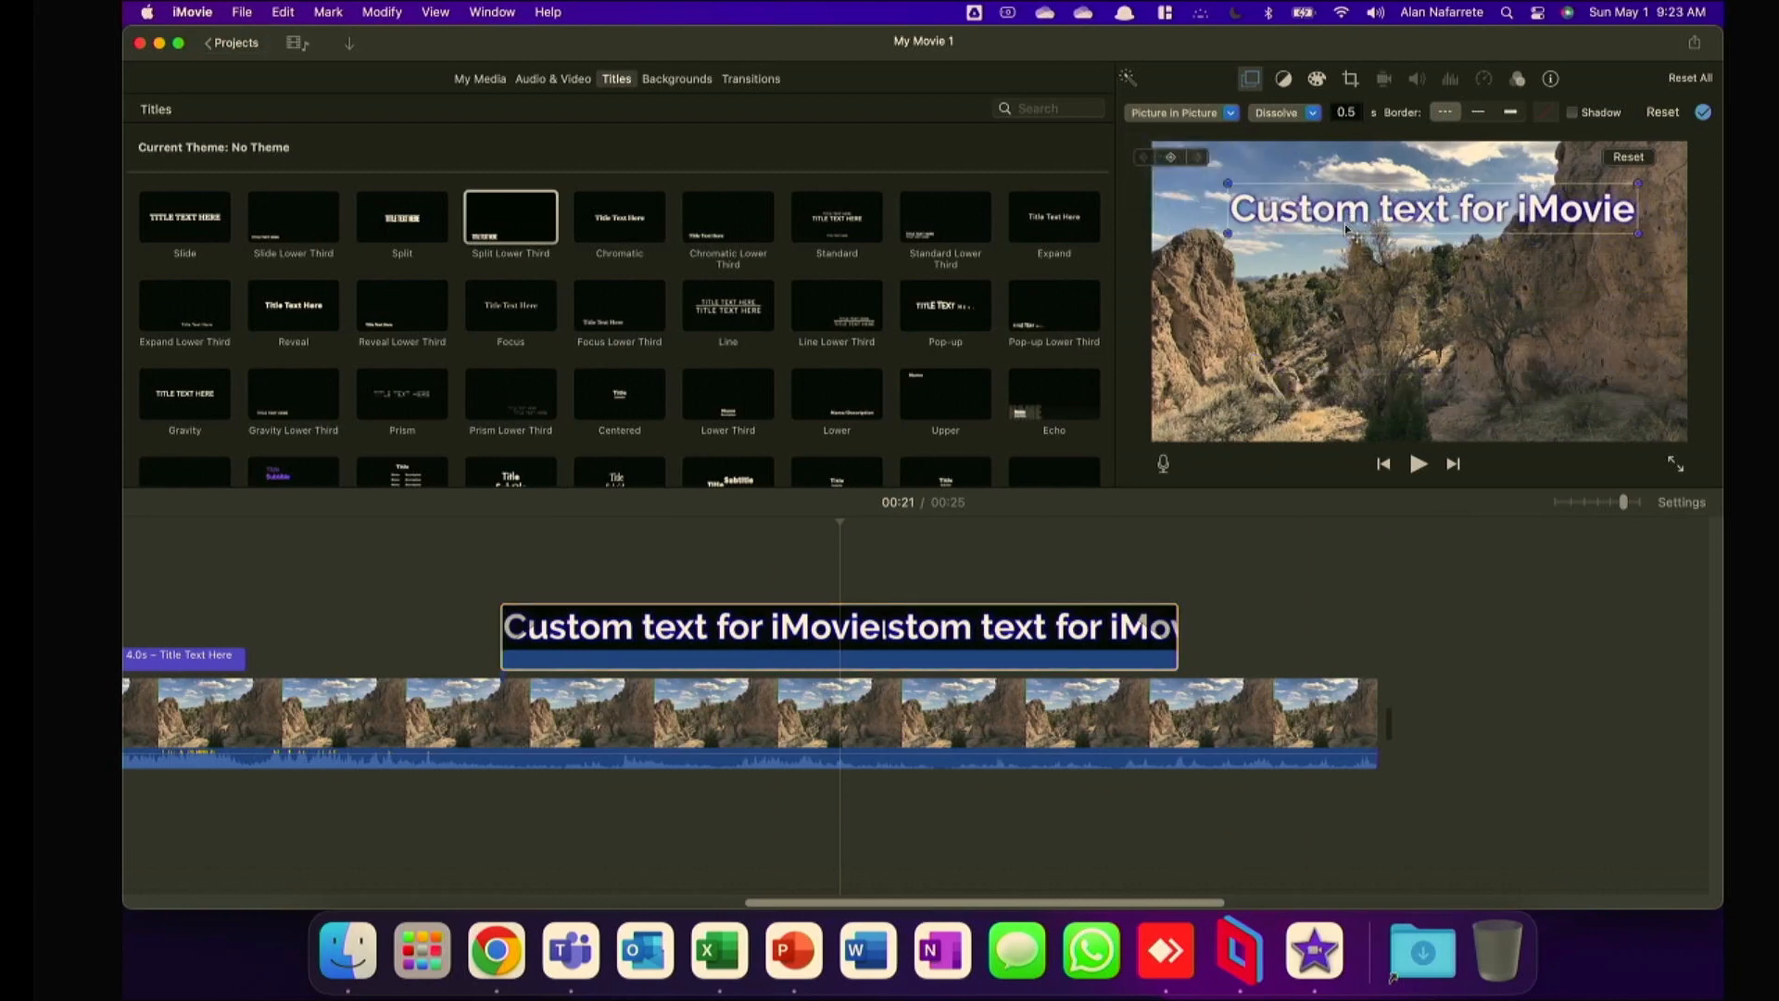
pyautogui.click(517, 554)
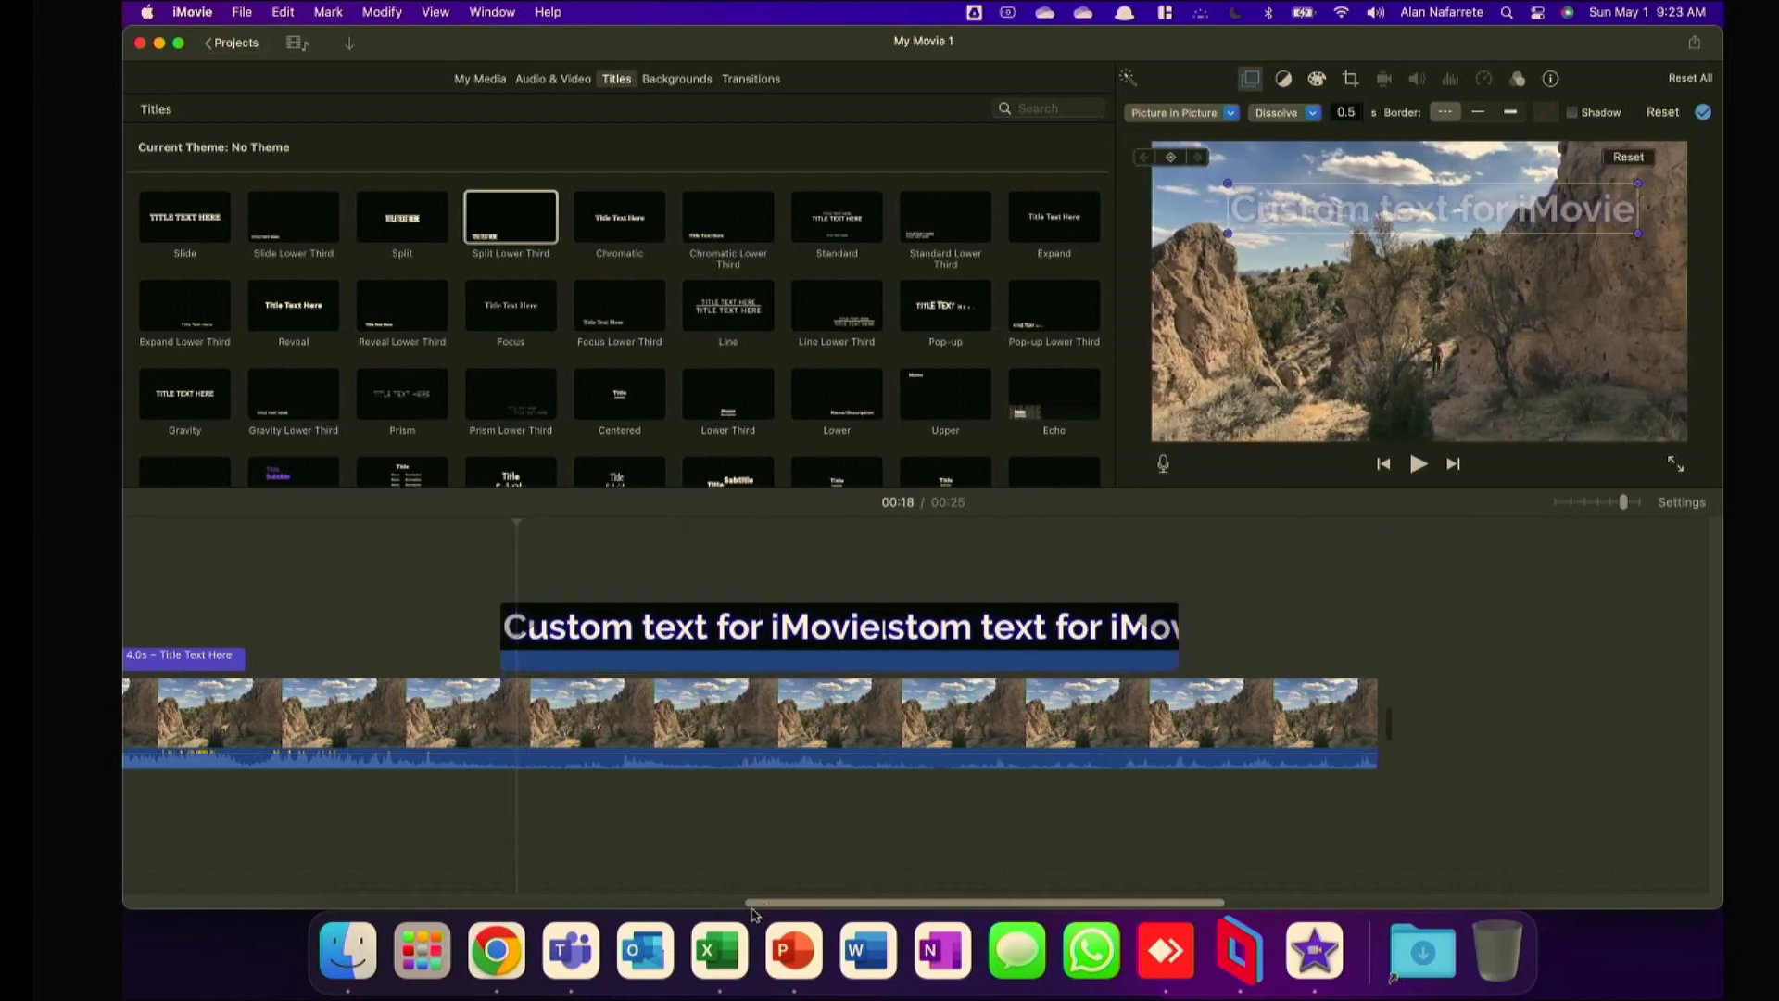
# Preview the opening title at the start of the project, and look through the imported media and available title styles.
pyautogui.hscroll(-5, 694, 908)
pyautogui.hscroll(-10, 776, 911)
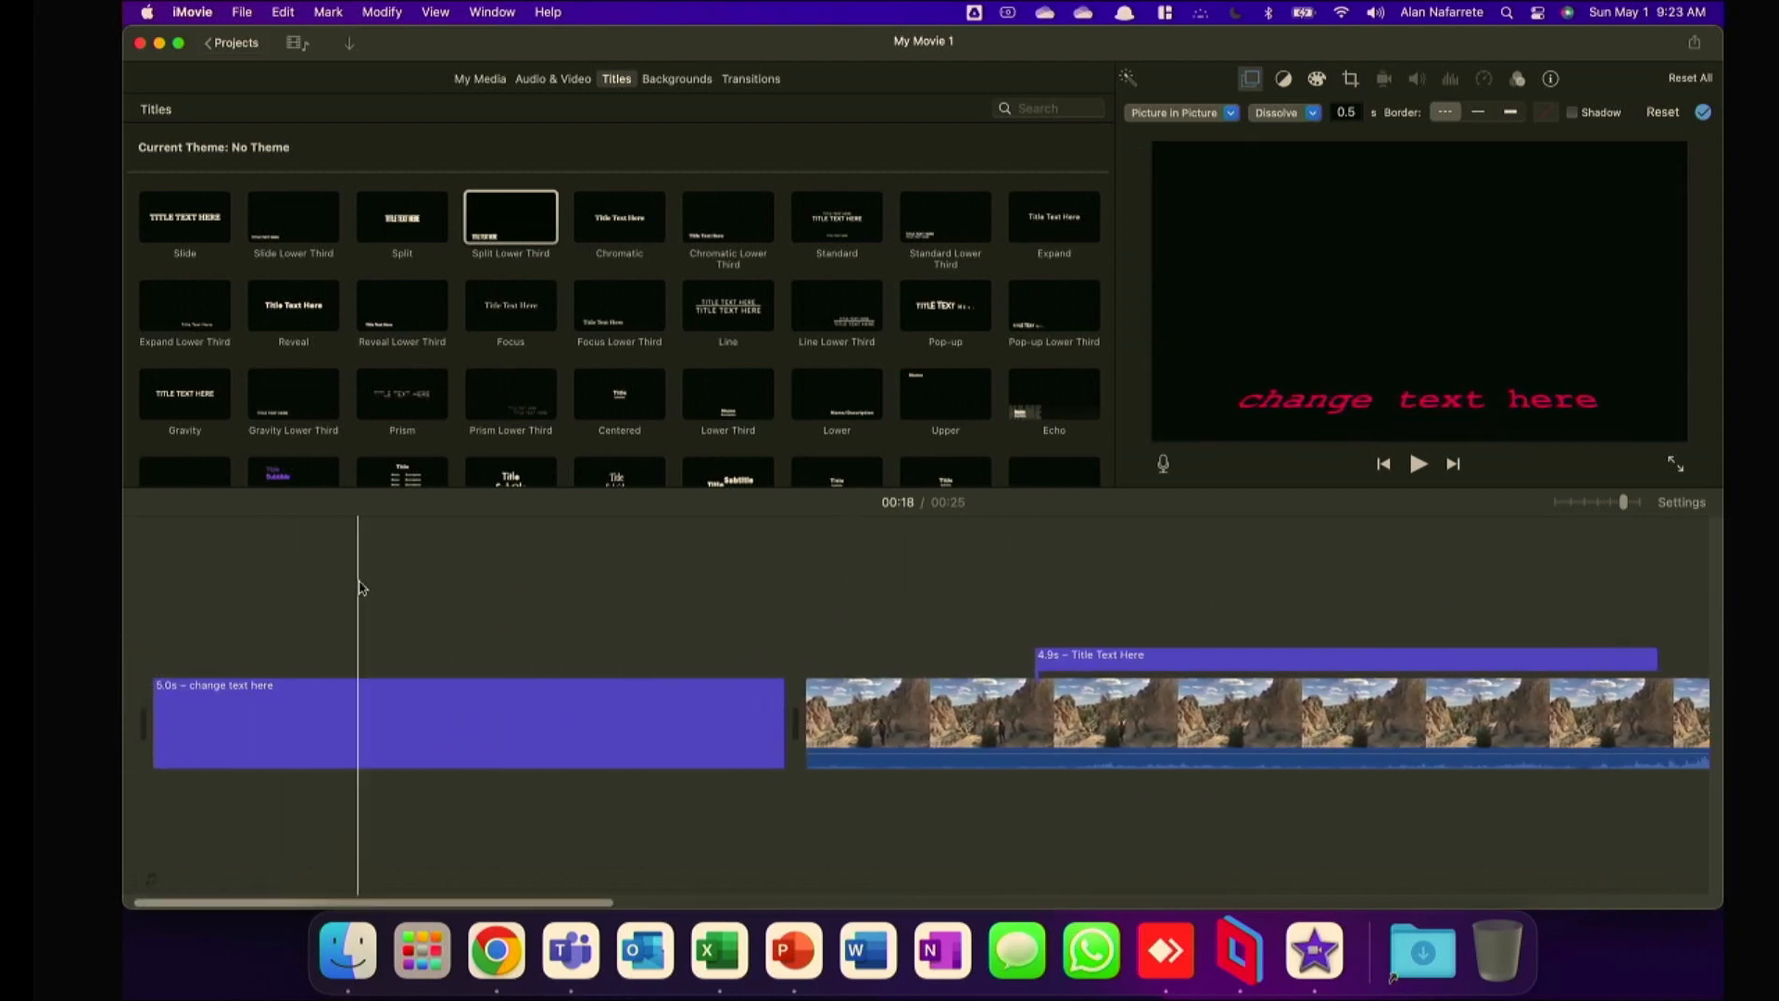
pyautogui.click(344, 540)
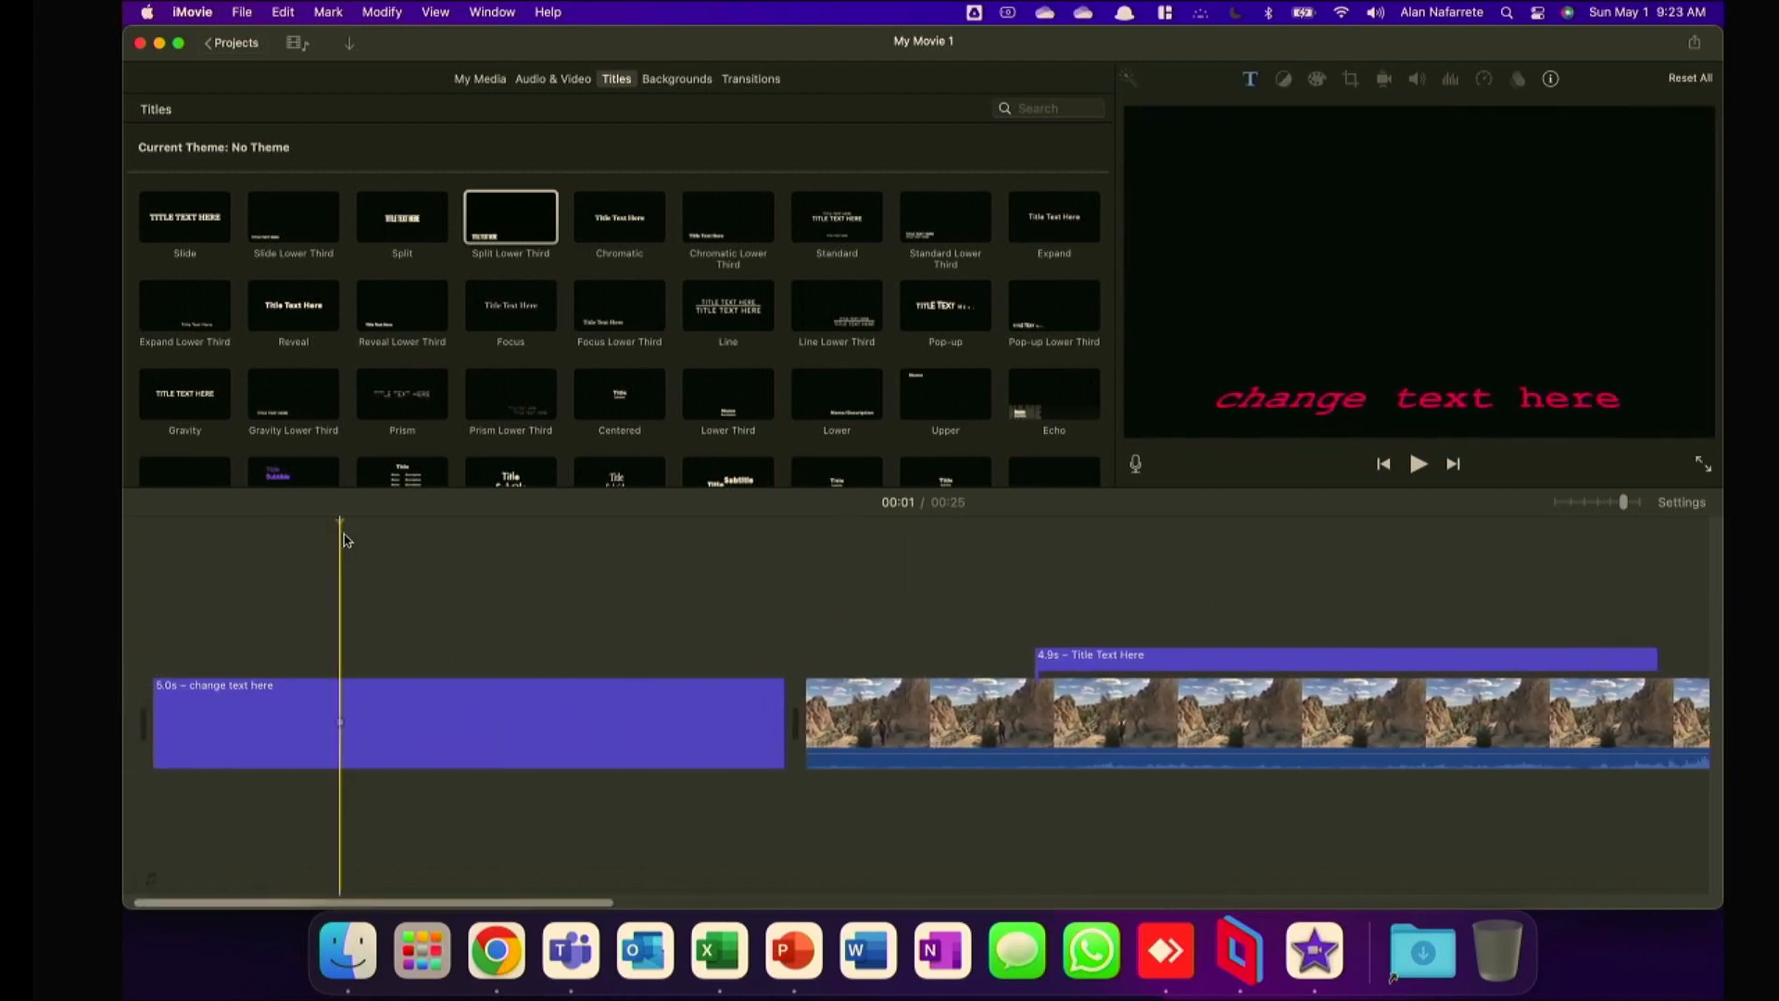
pyautogui.click(497, 80)
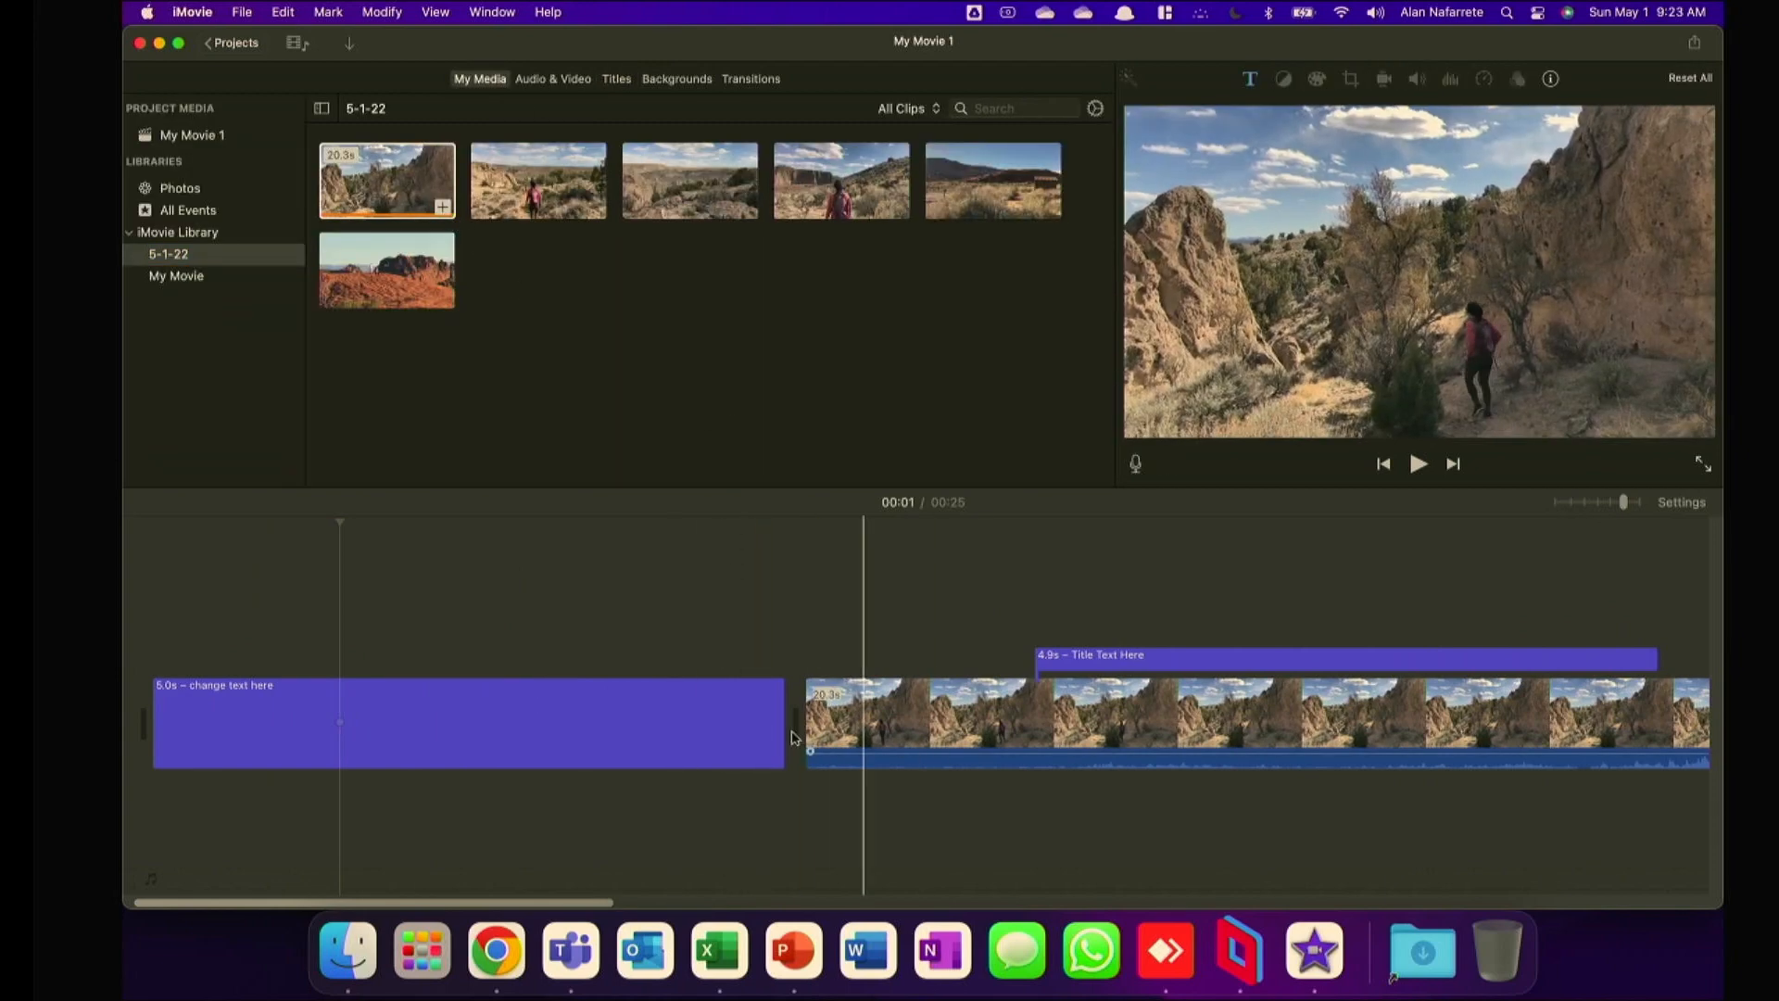
pyautogui.click(613, 79)
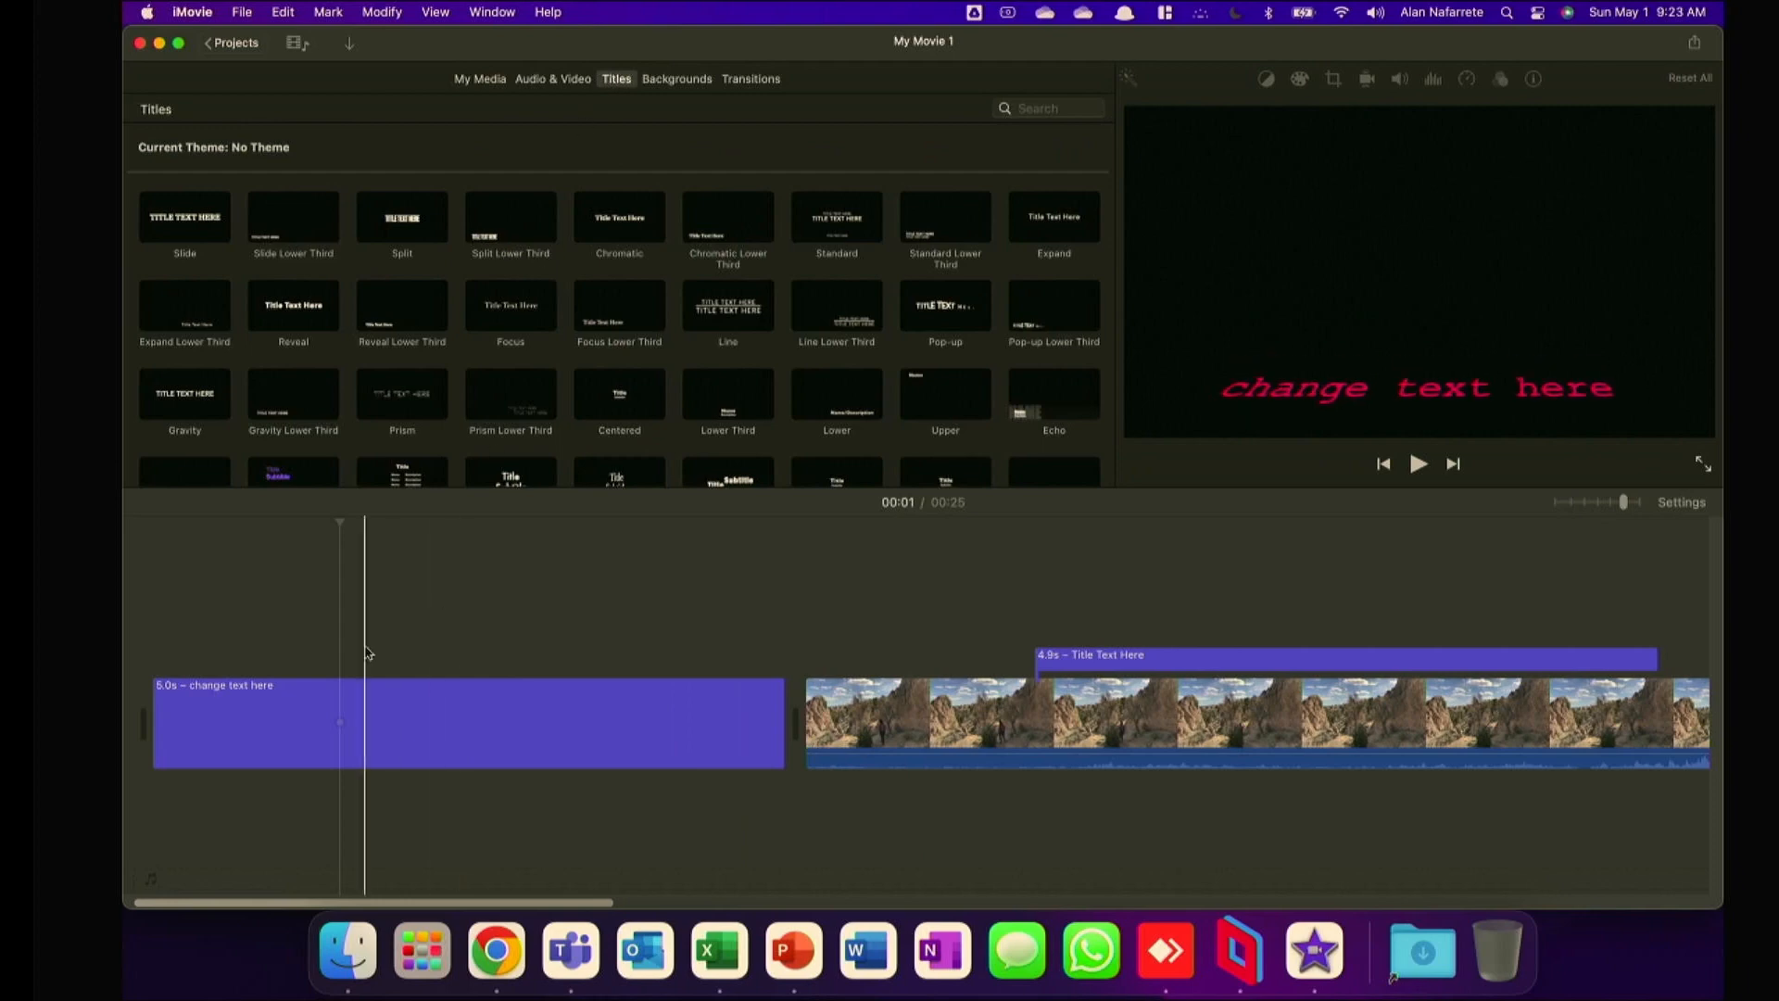
pyautogui.scroll(-5, 593, 399)
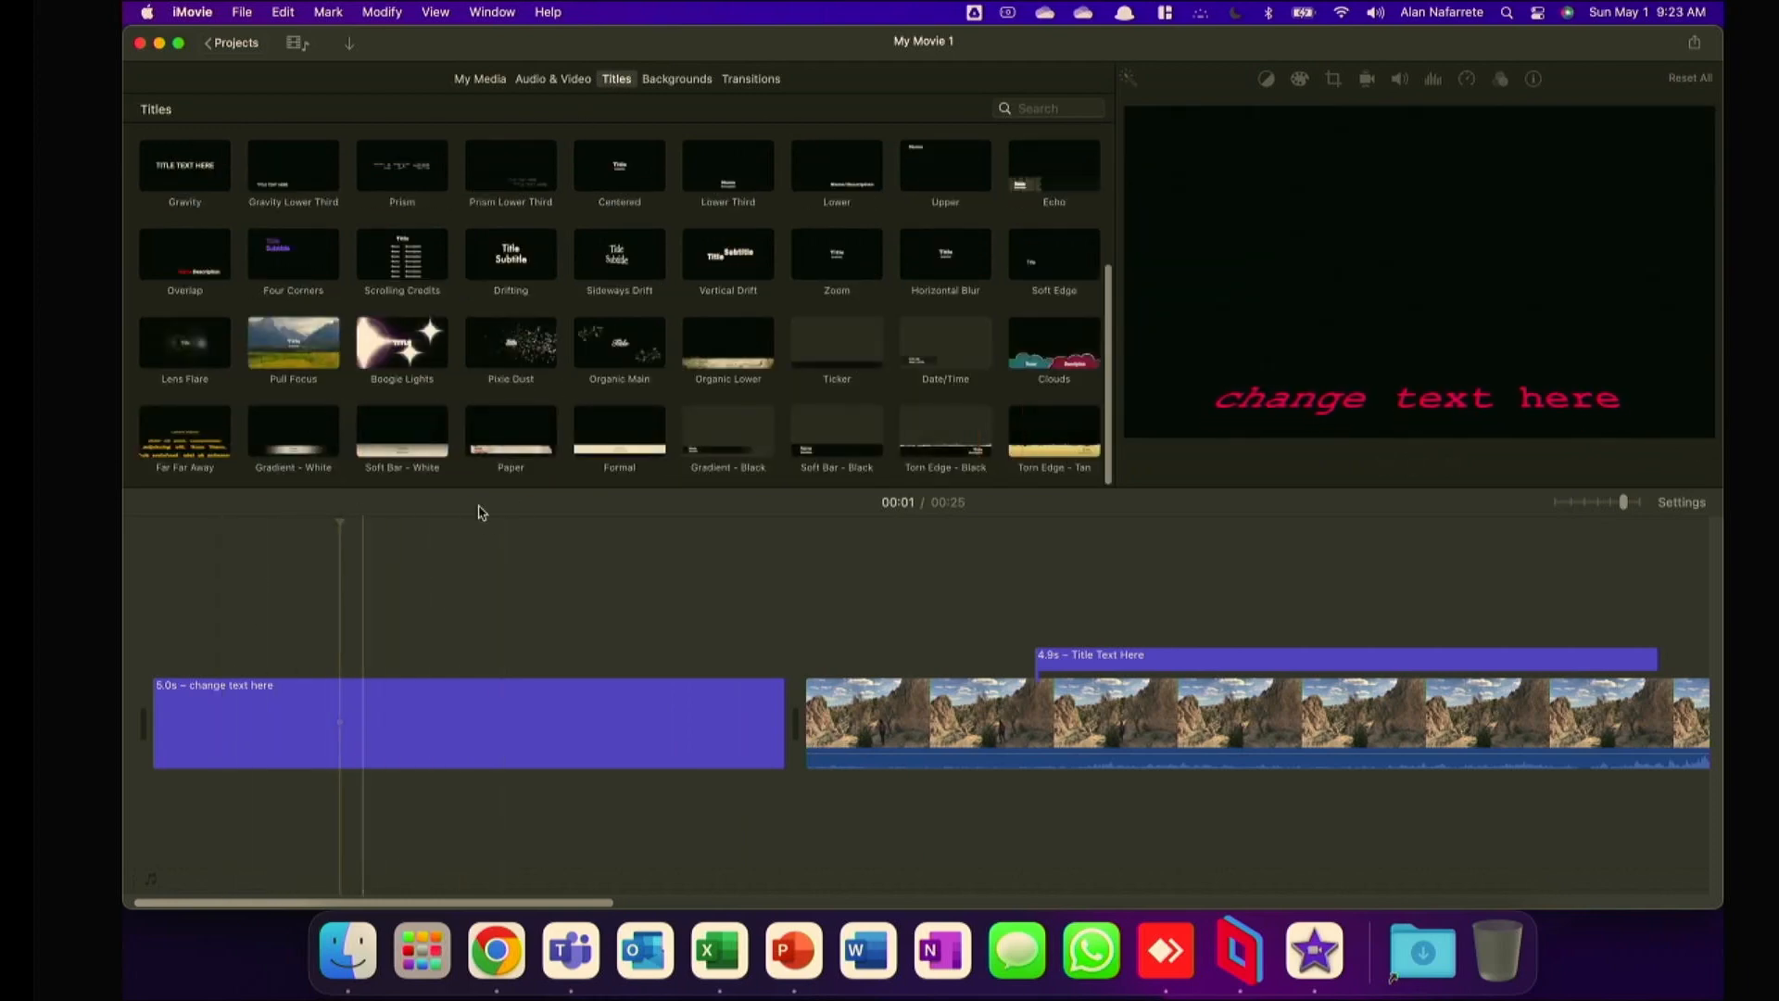
# Check the font settings of the "change text here" opening title, and leave them for the start of the video clip.
pyautogui.click(530, 723)
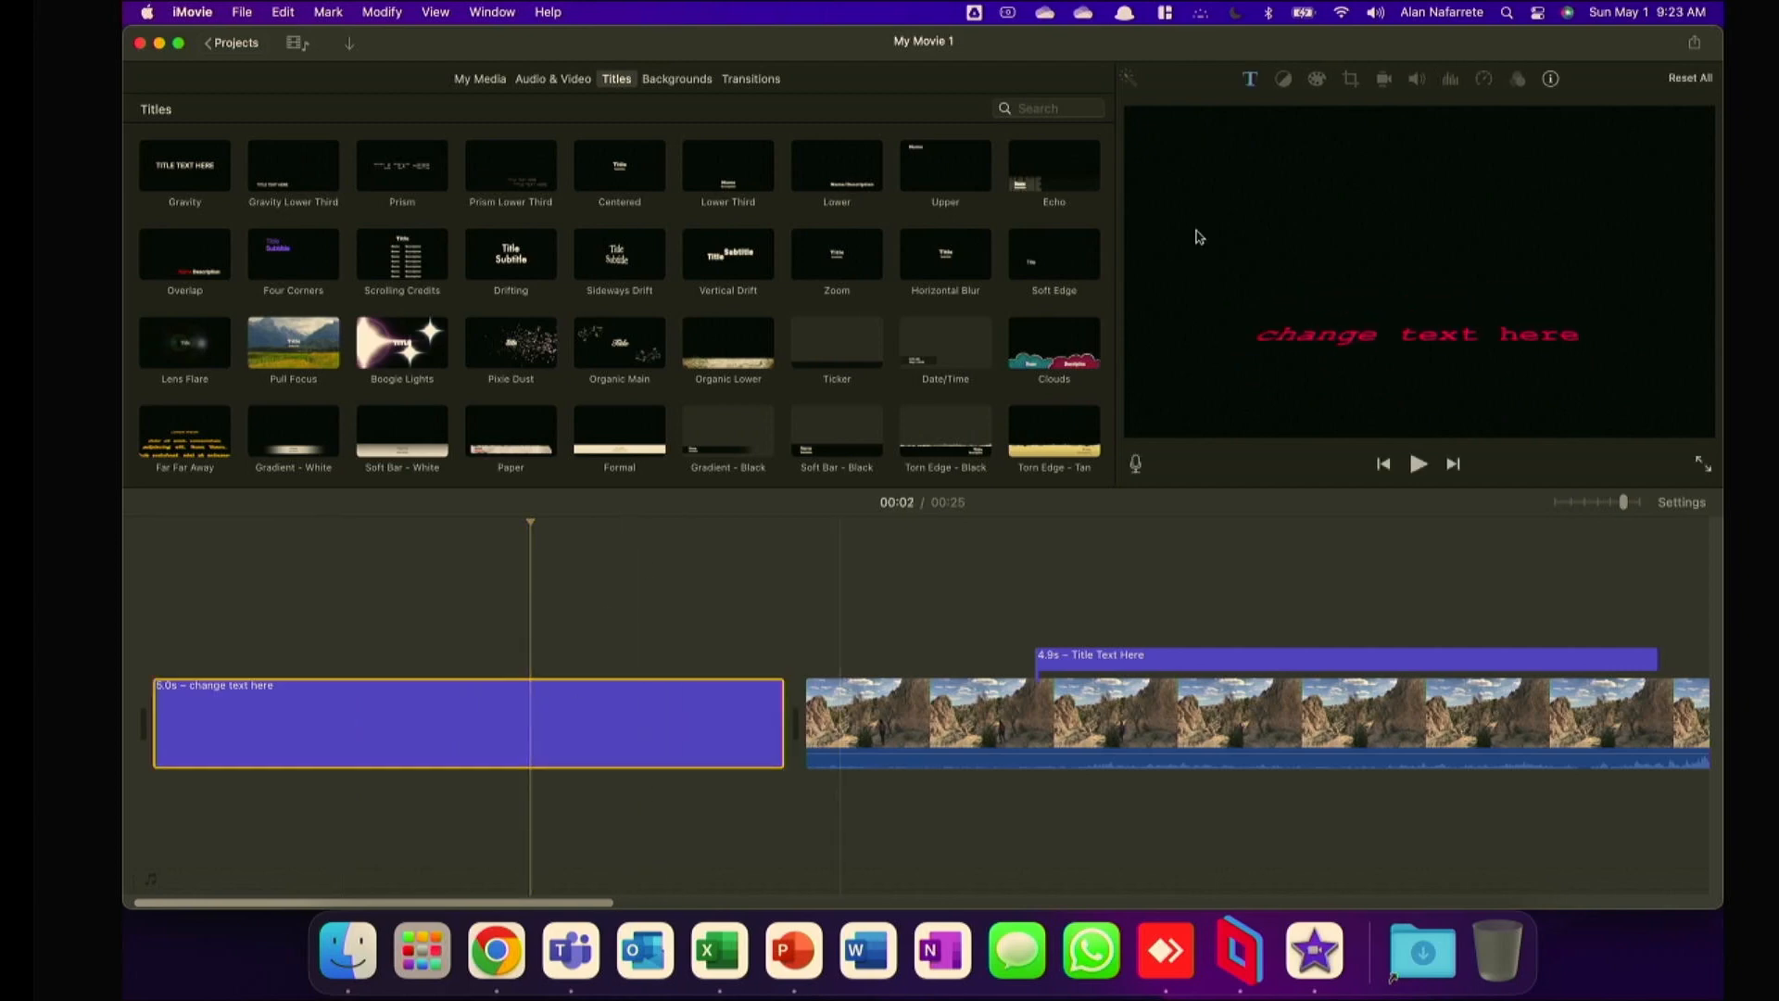
pyautogui.click(1247, 82)
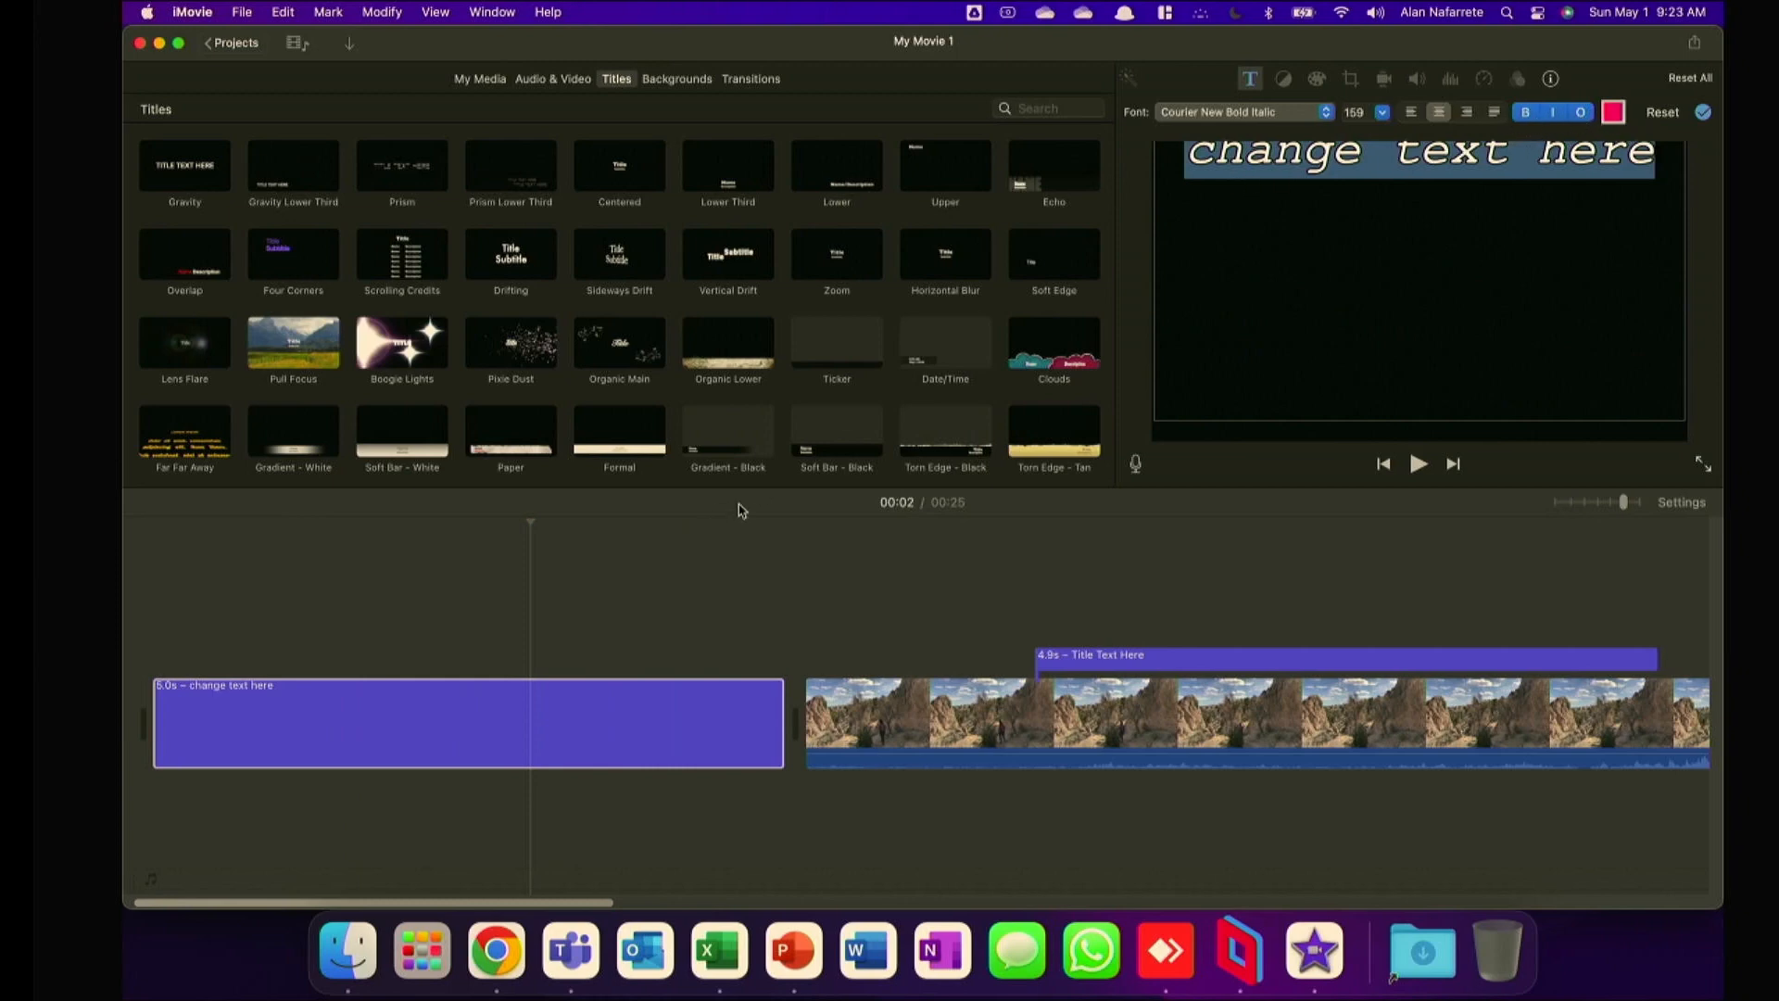
pyautogui.click(819, 523)
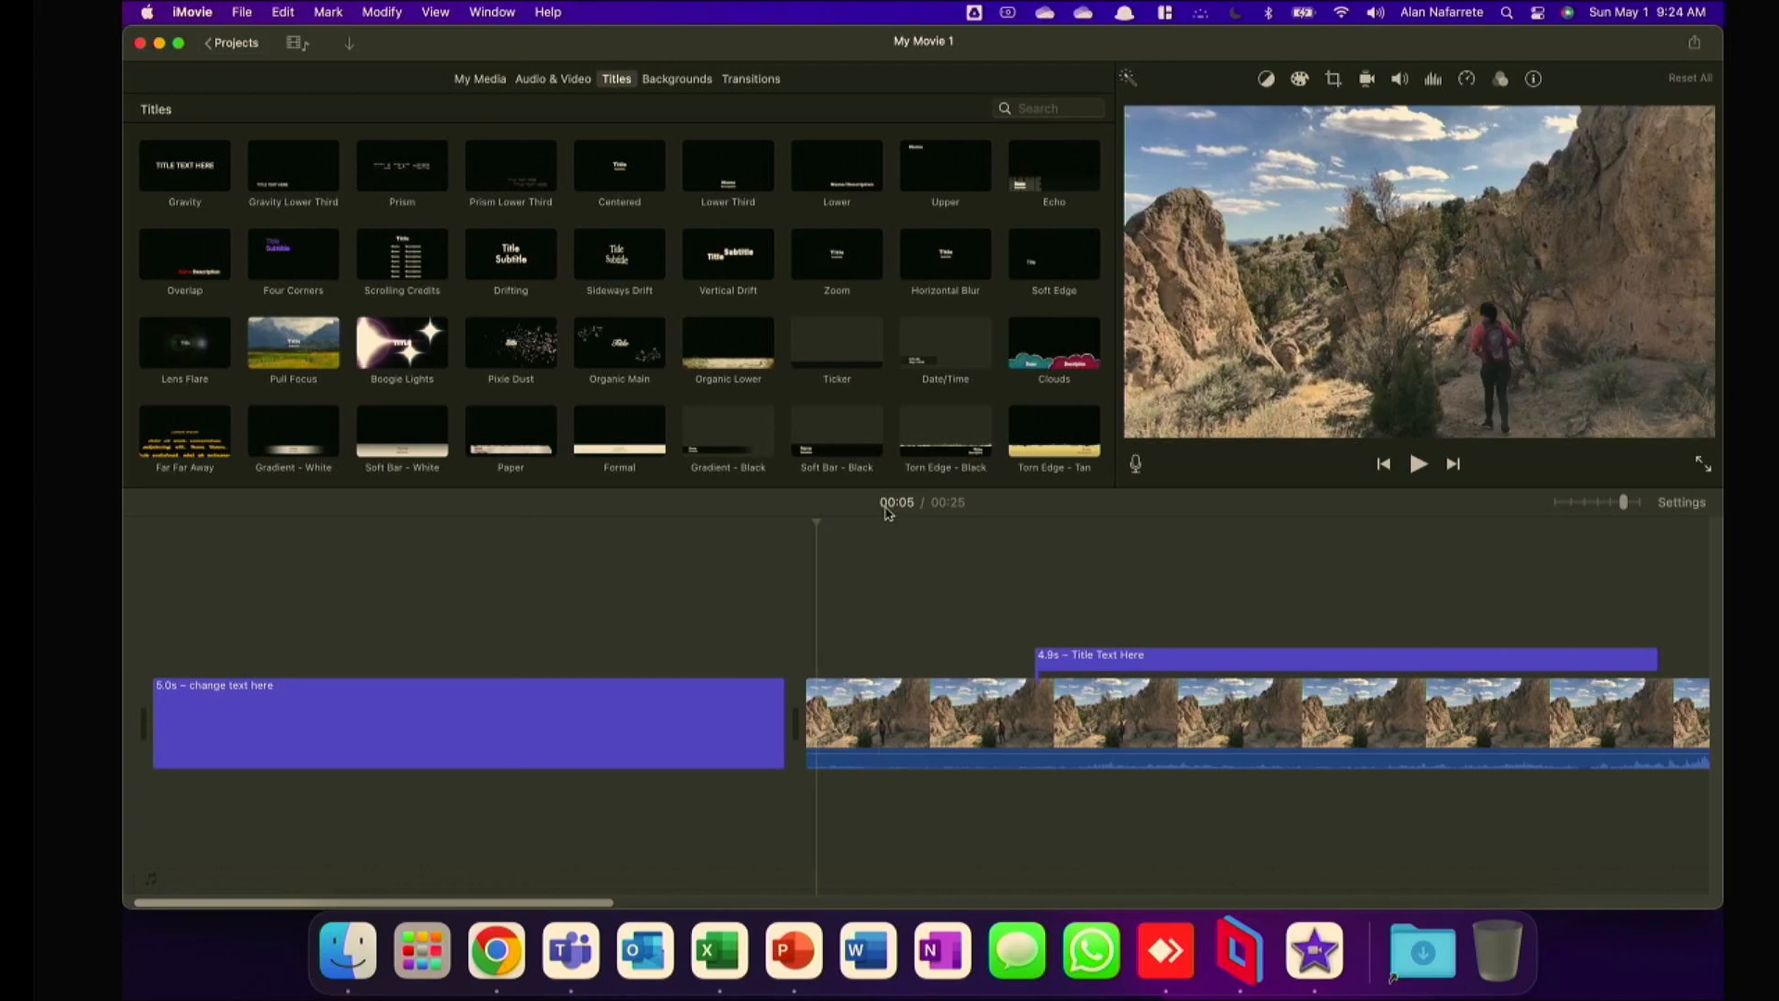
# Examine the Slide title style and preview the two titles laid over the video clip.
pyautogui.scroll(5, 661, 347)
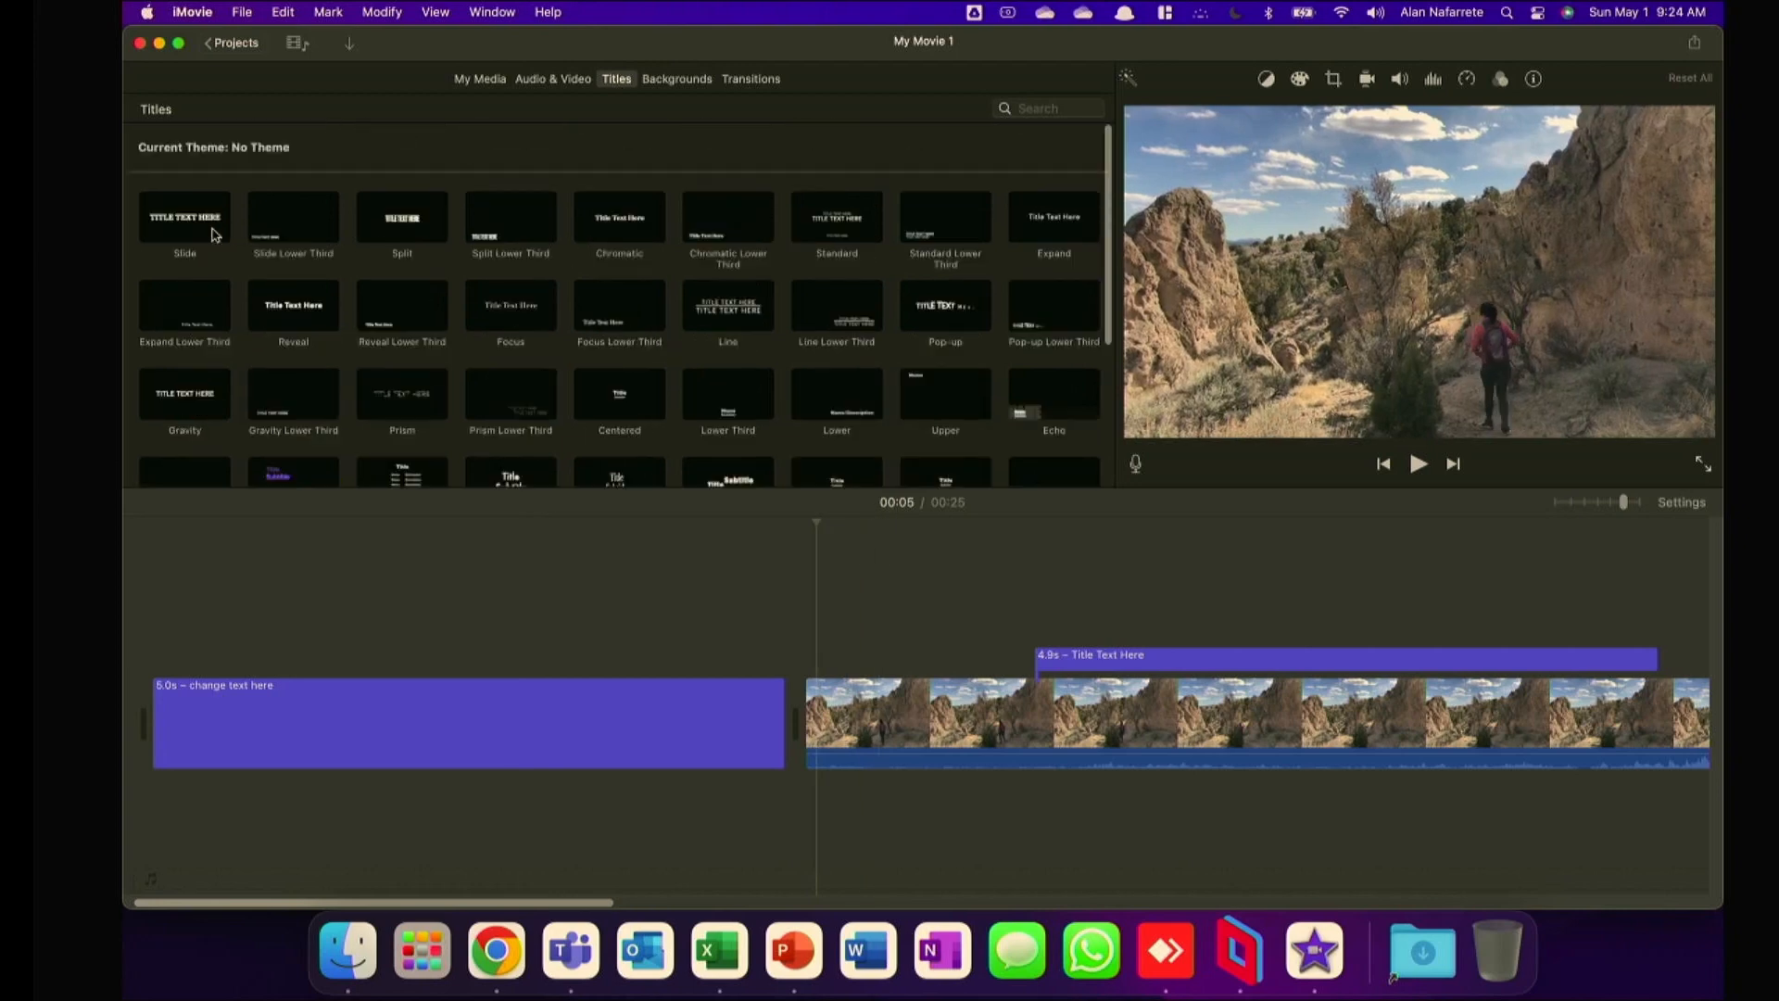
pyautogui.click(174, 223)
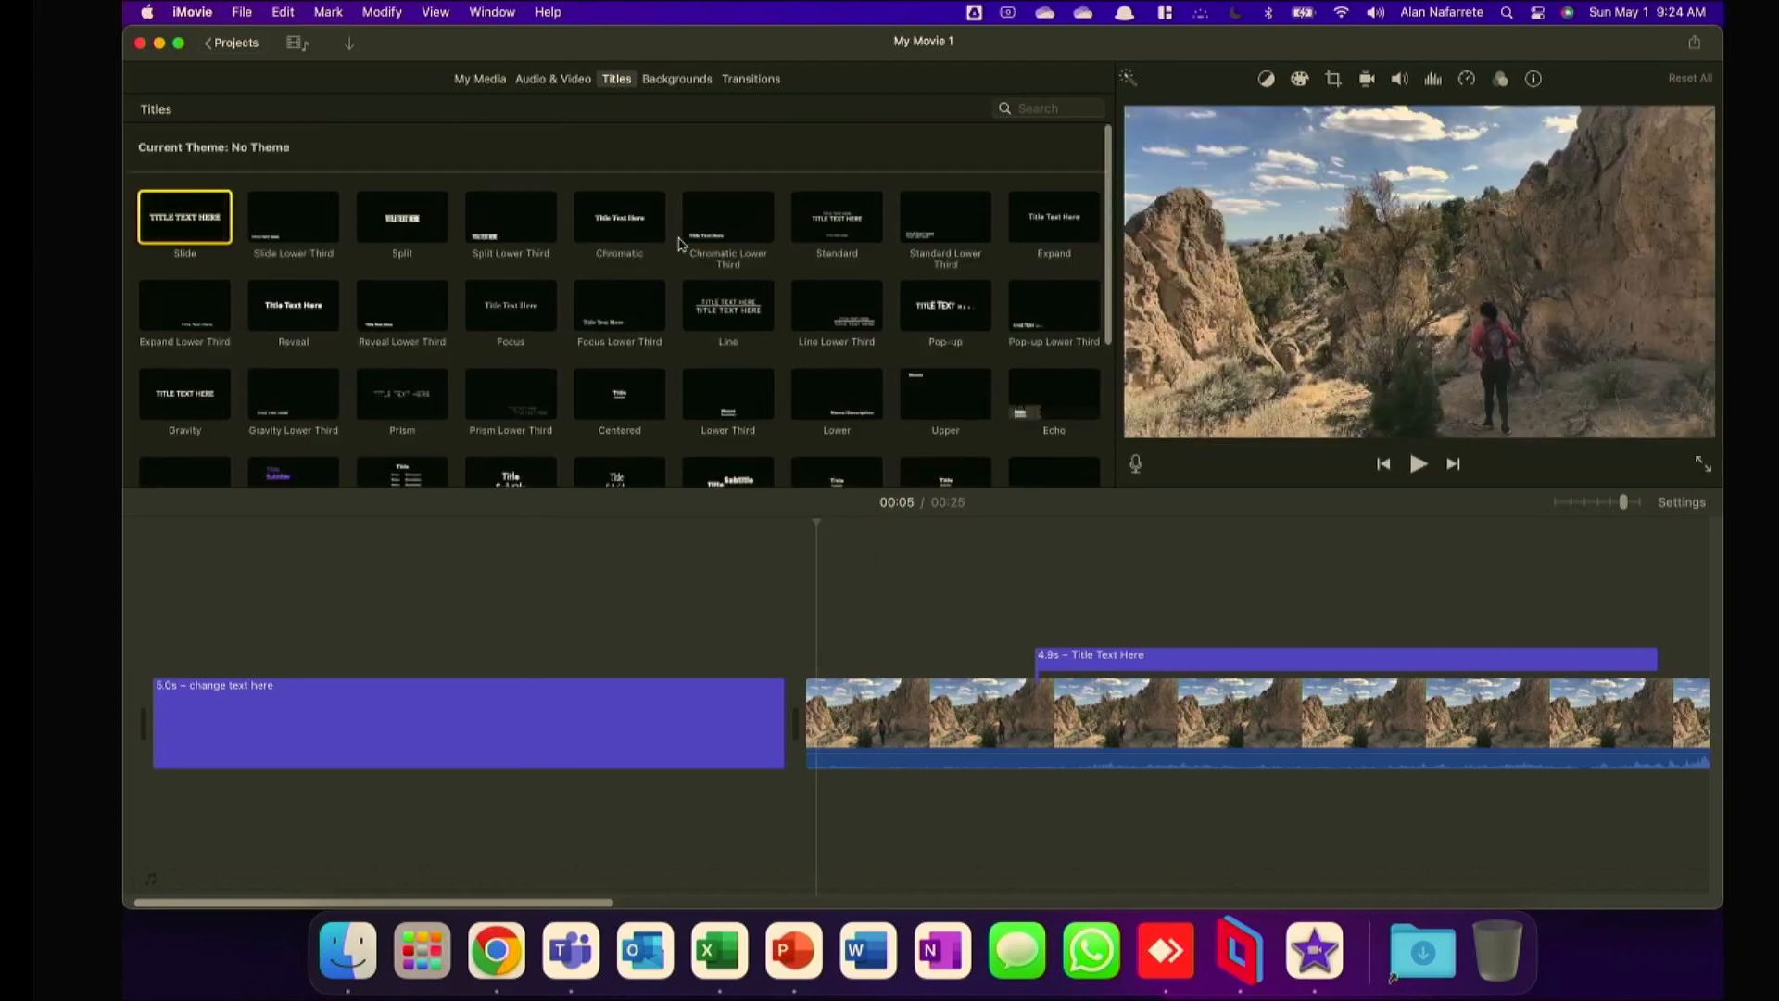
pyautogui.click(1112, 556)
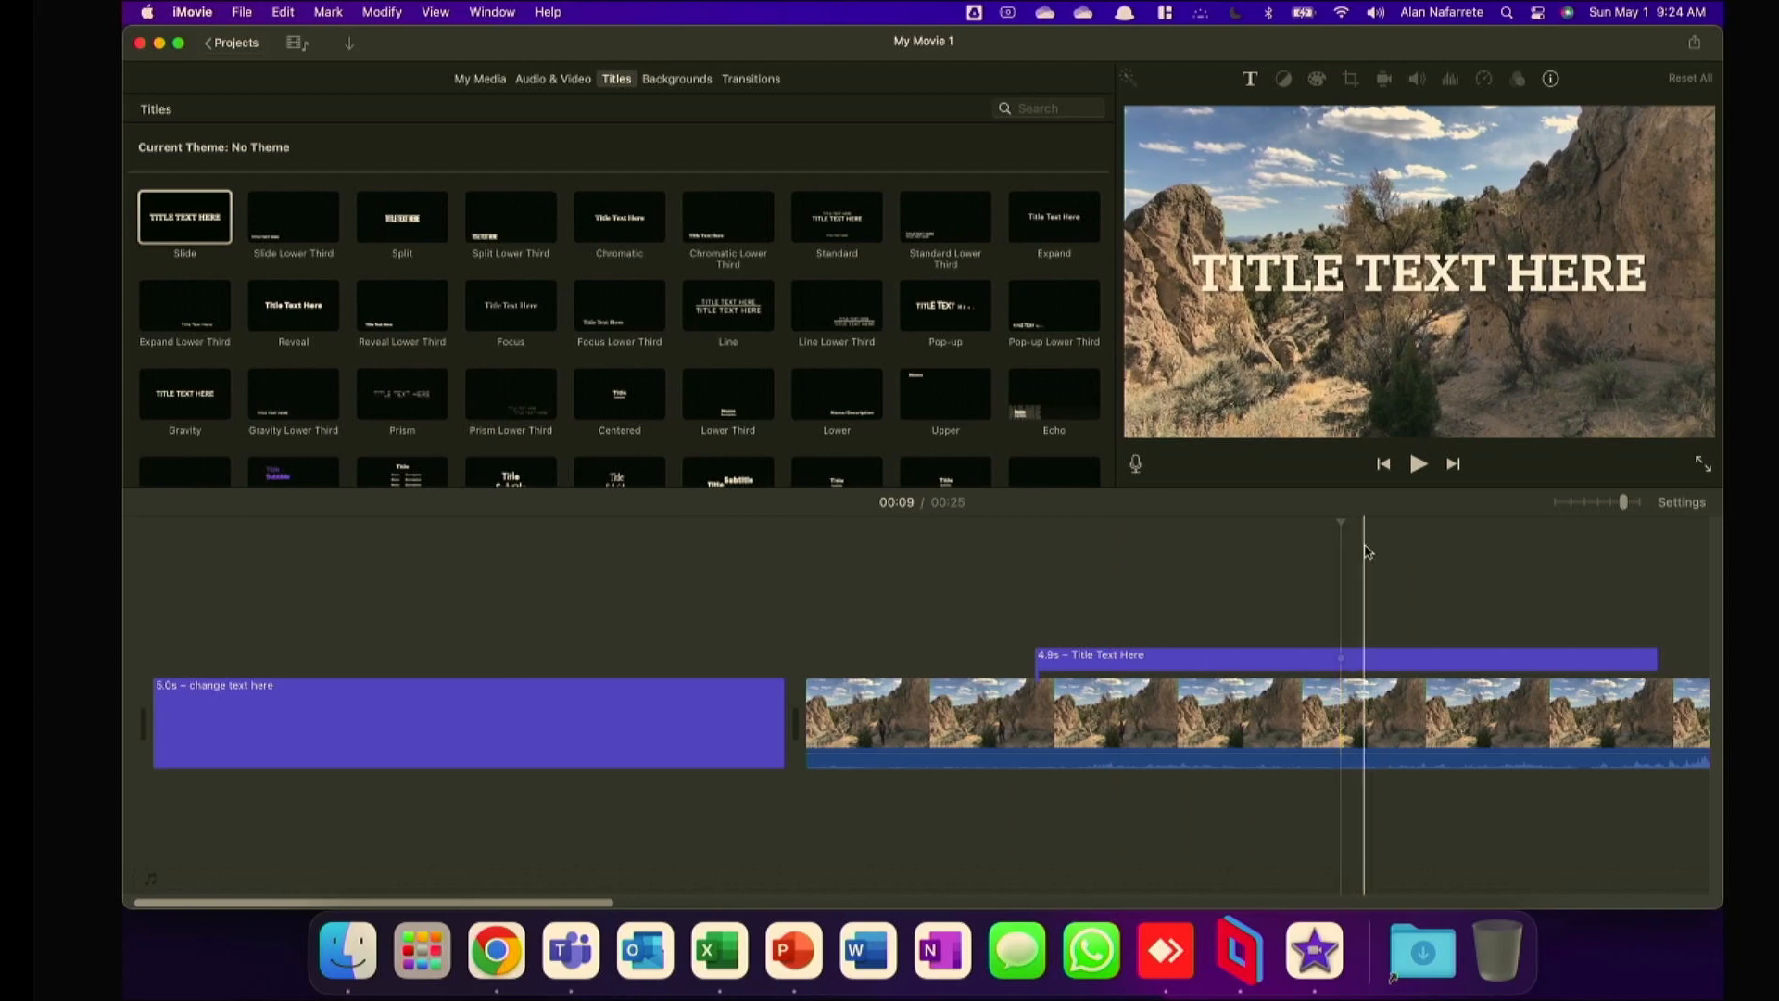
pyautogui.moveTo(588, 901); pyautogui.dragTo(810, 898)
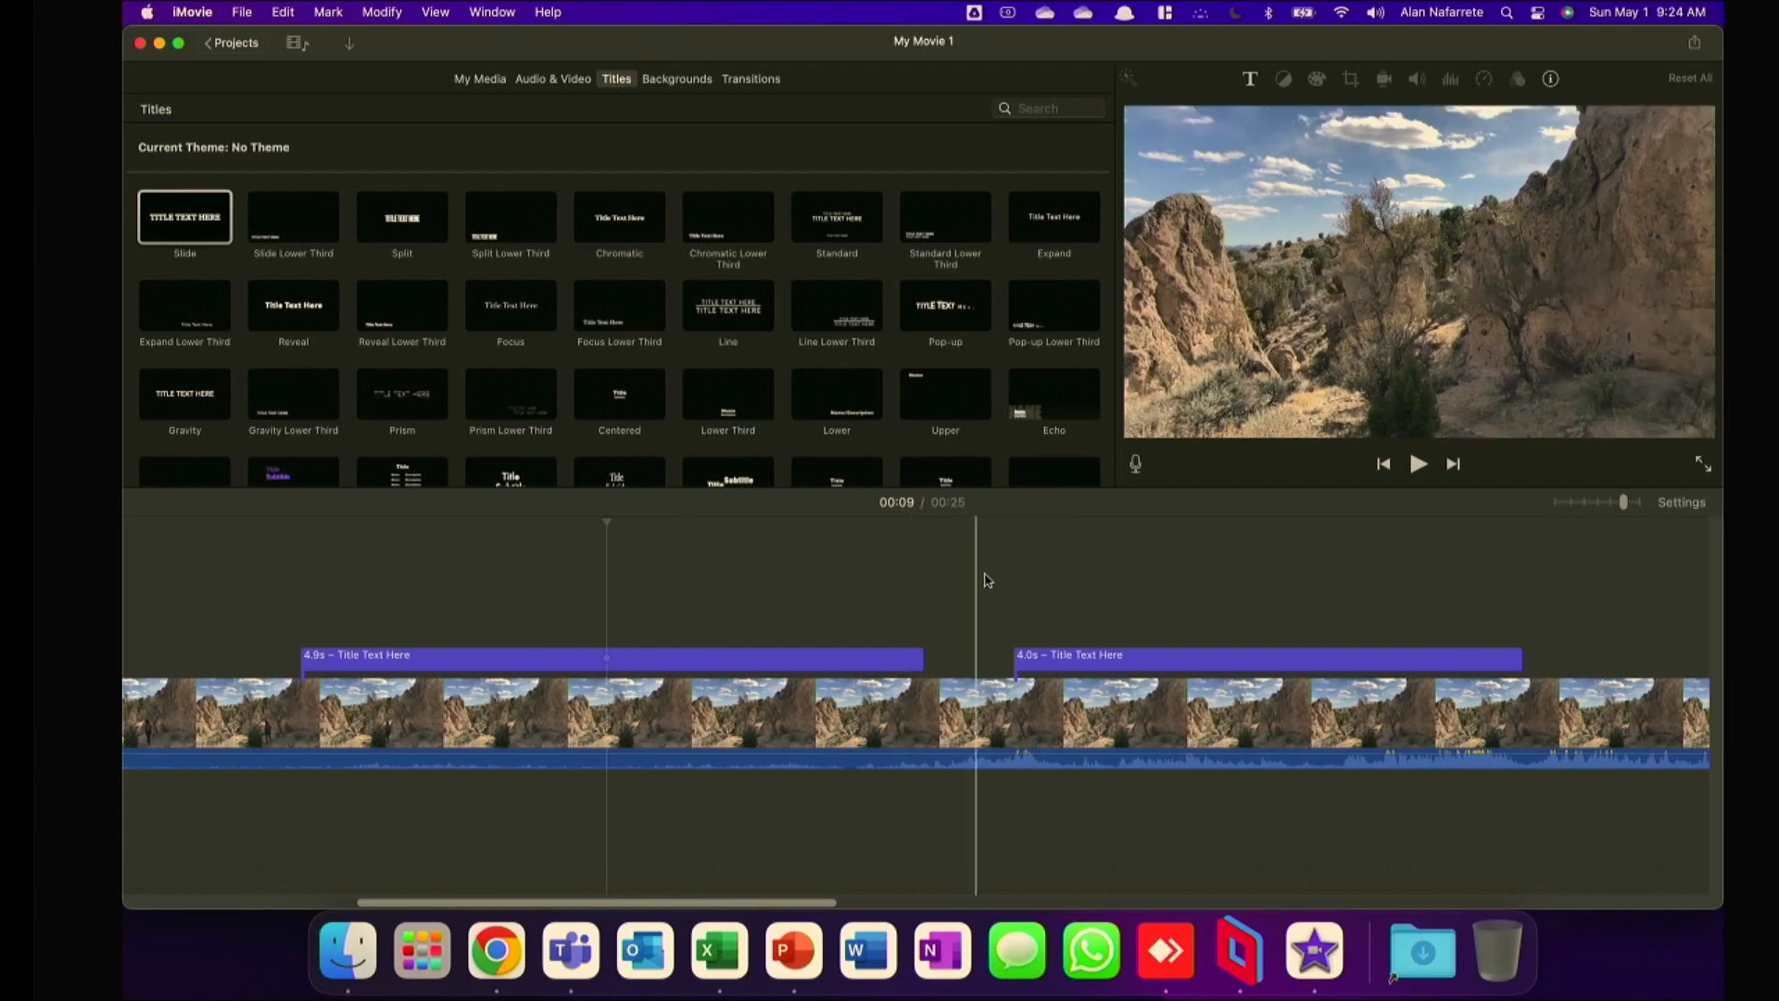
pyautogui.click(1173, 593)
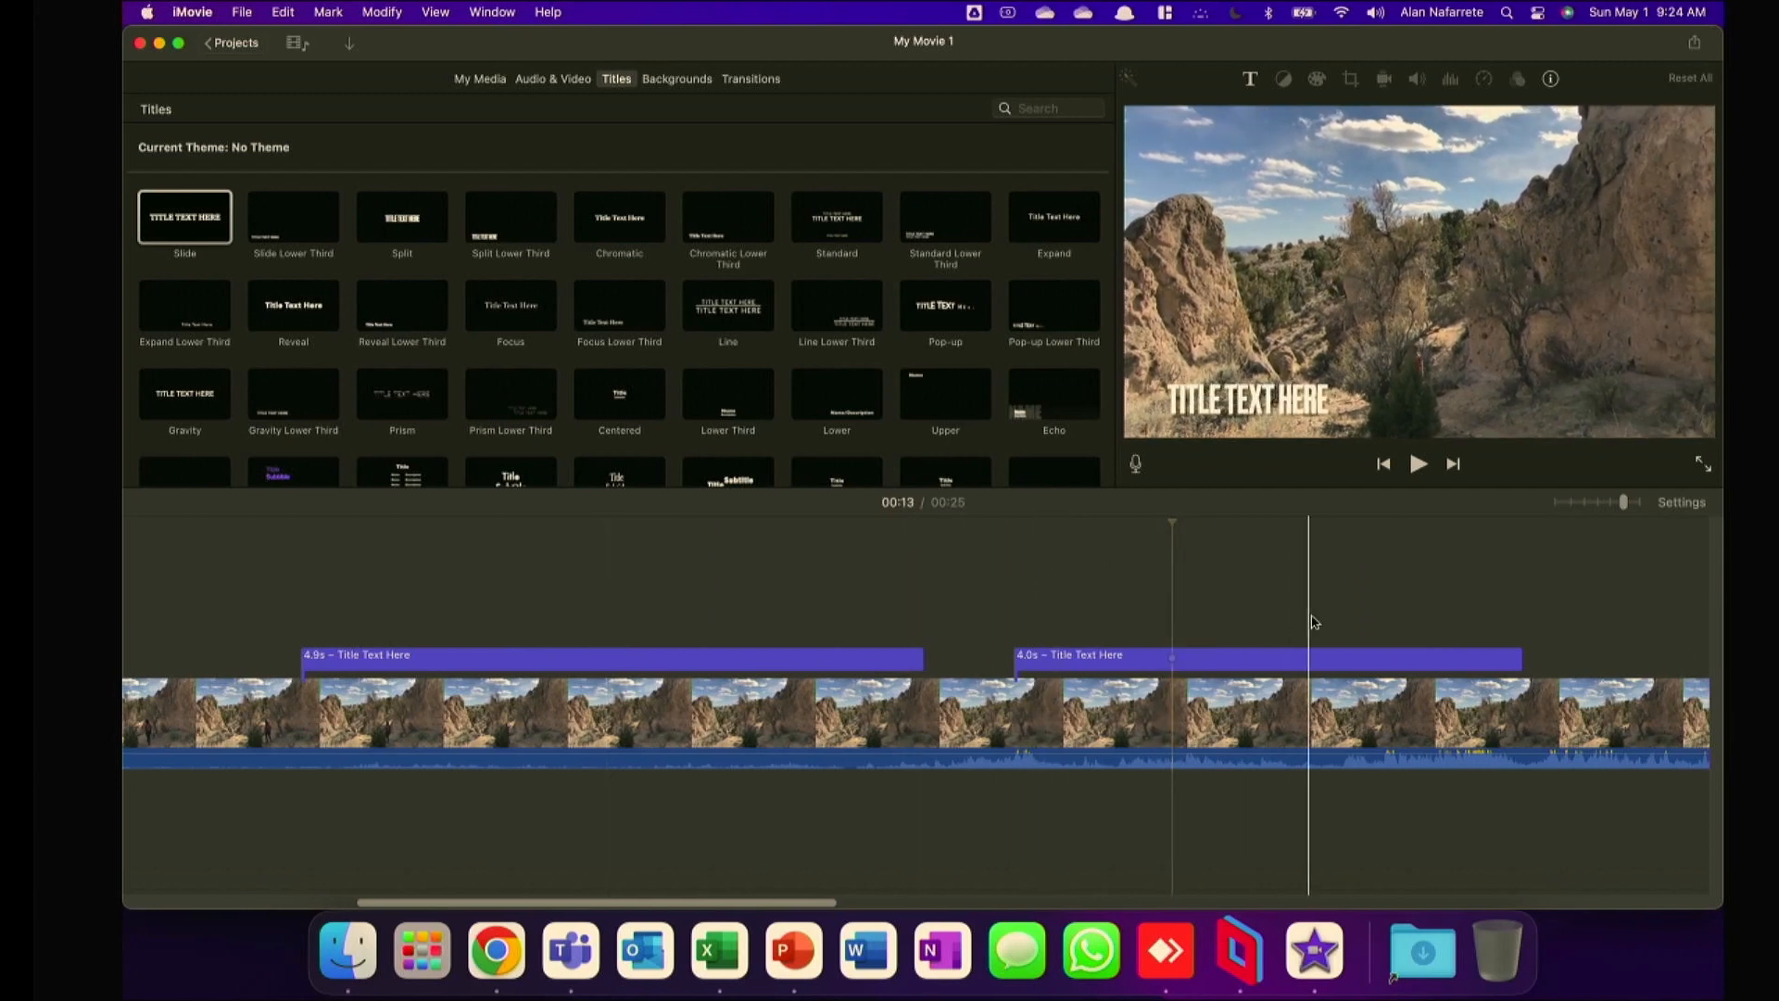
# Preview the custom text image overlay near the project's end and check its Picture in Picture settings.
pyautogui.moveTo(815, 902); pyautogui.dragTo(1011, 898)
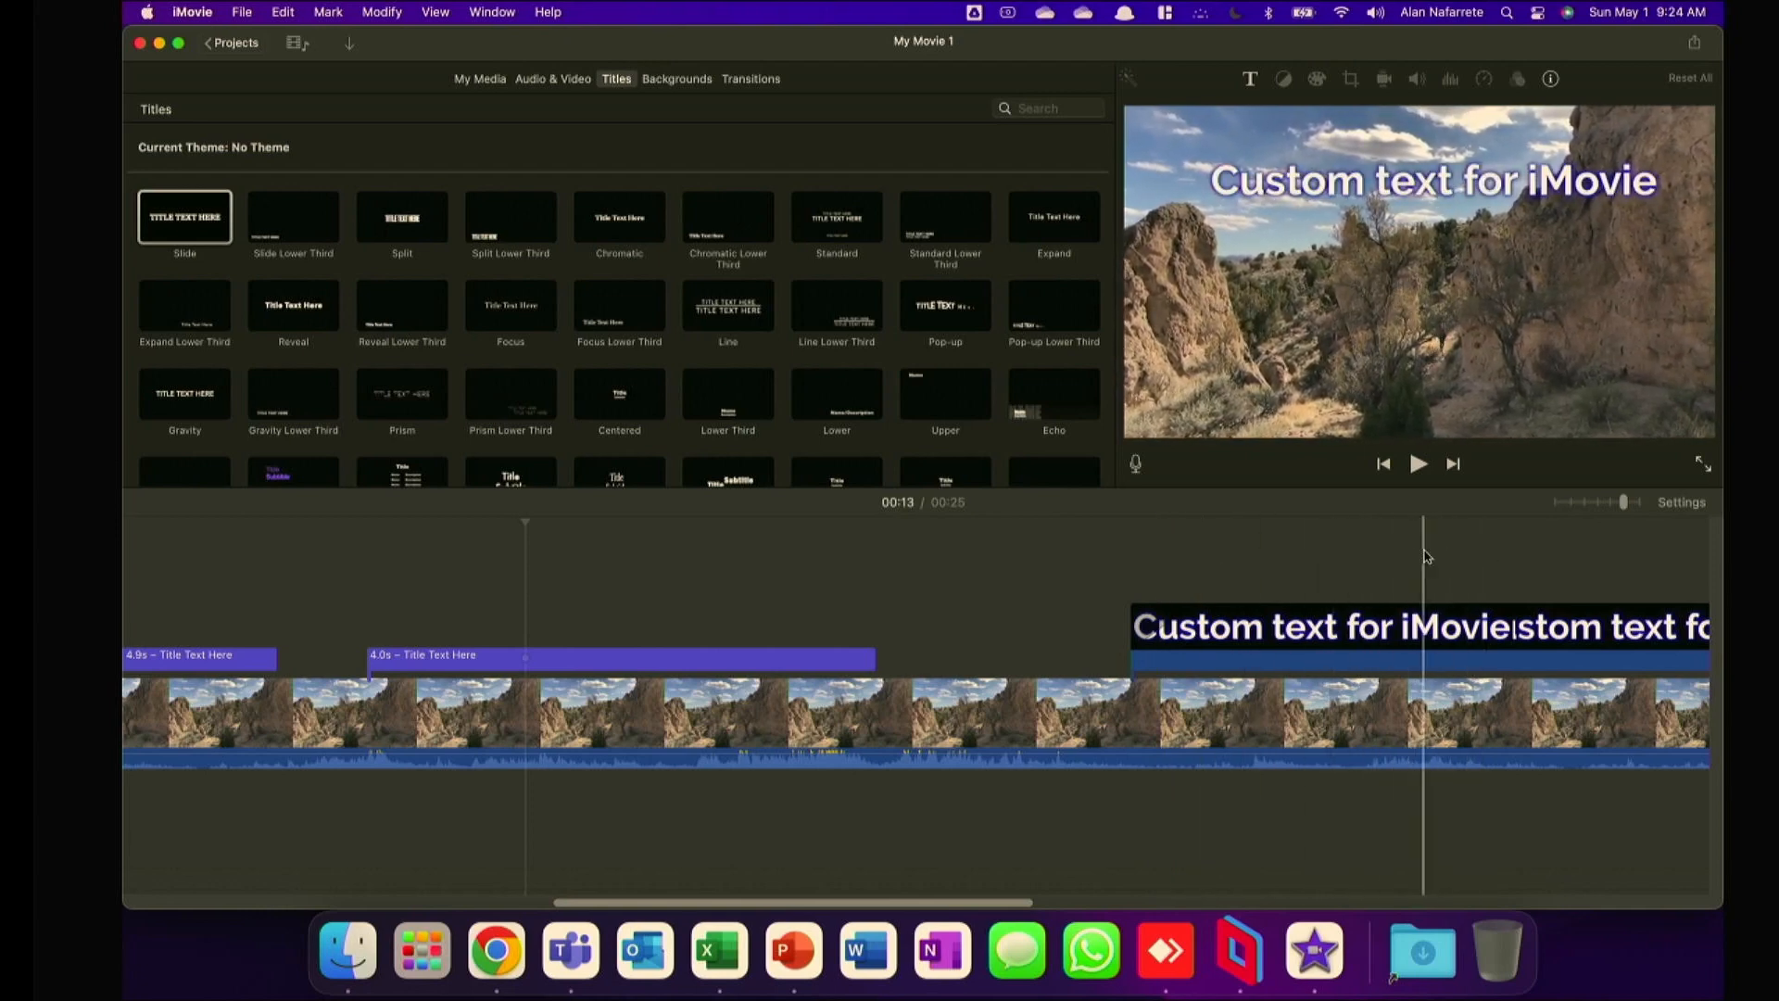
pyautogui.click(1243, 639)
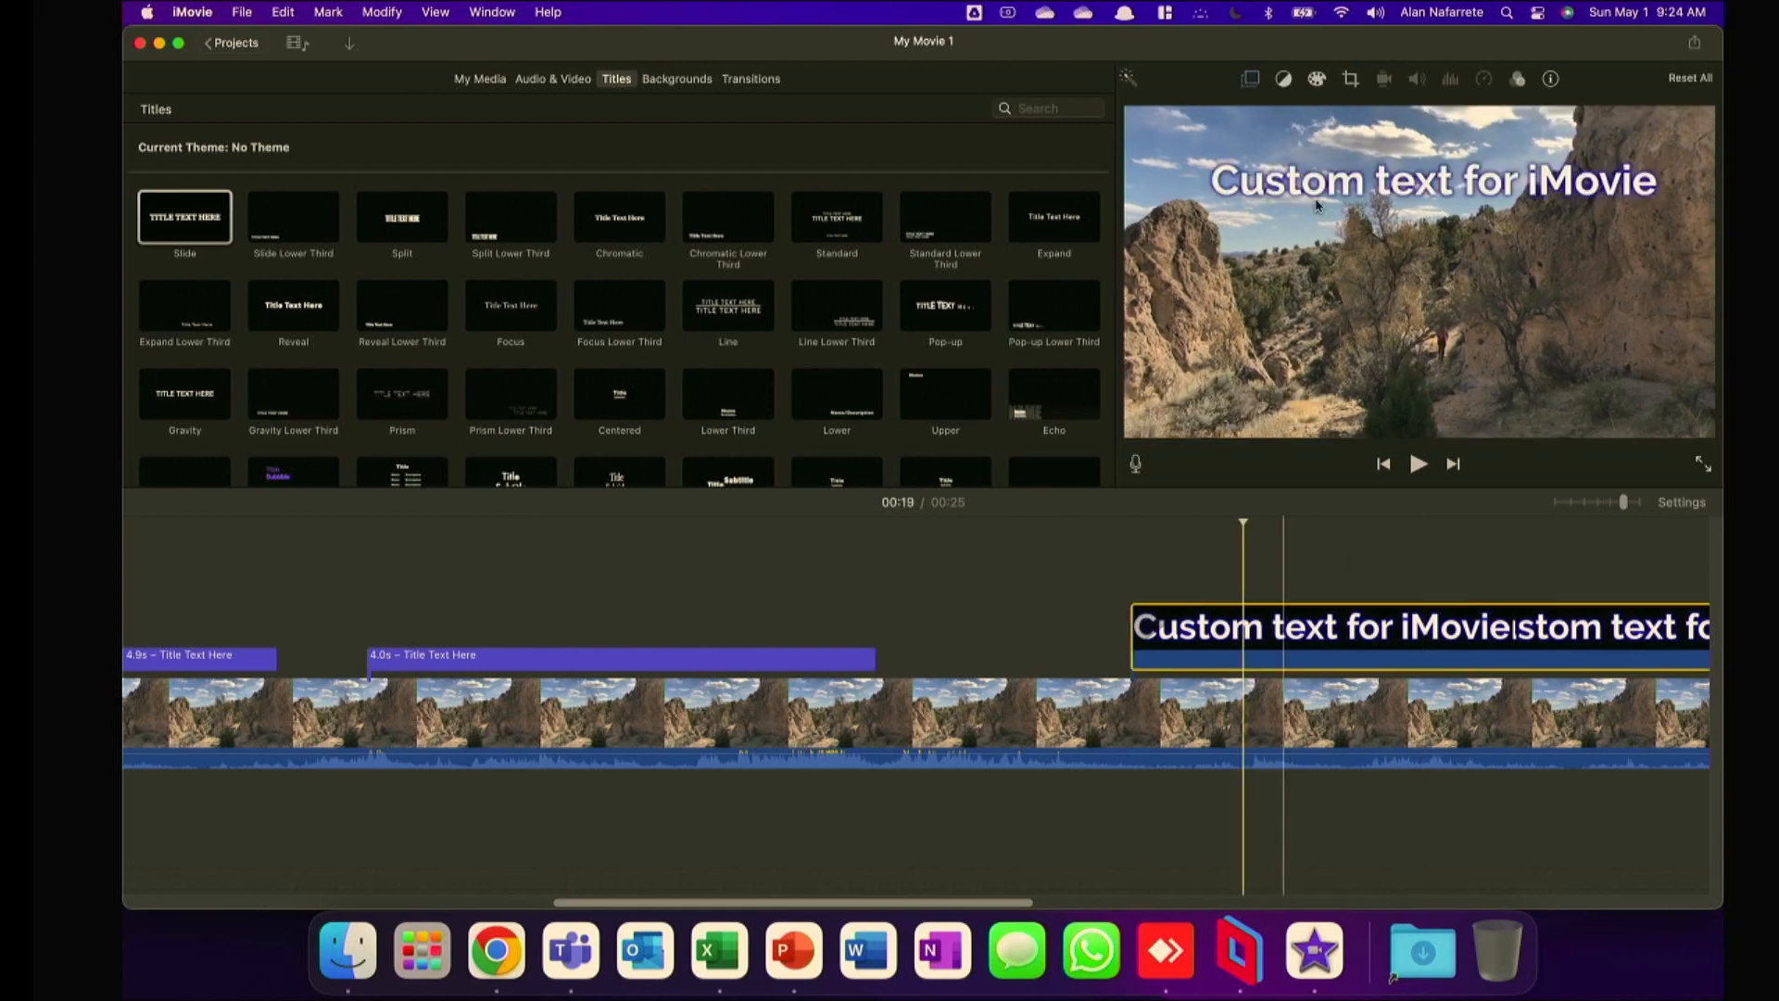
pyautogui.click(1249, 79)
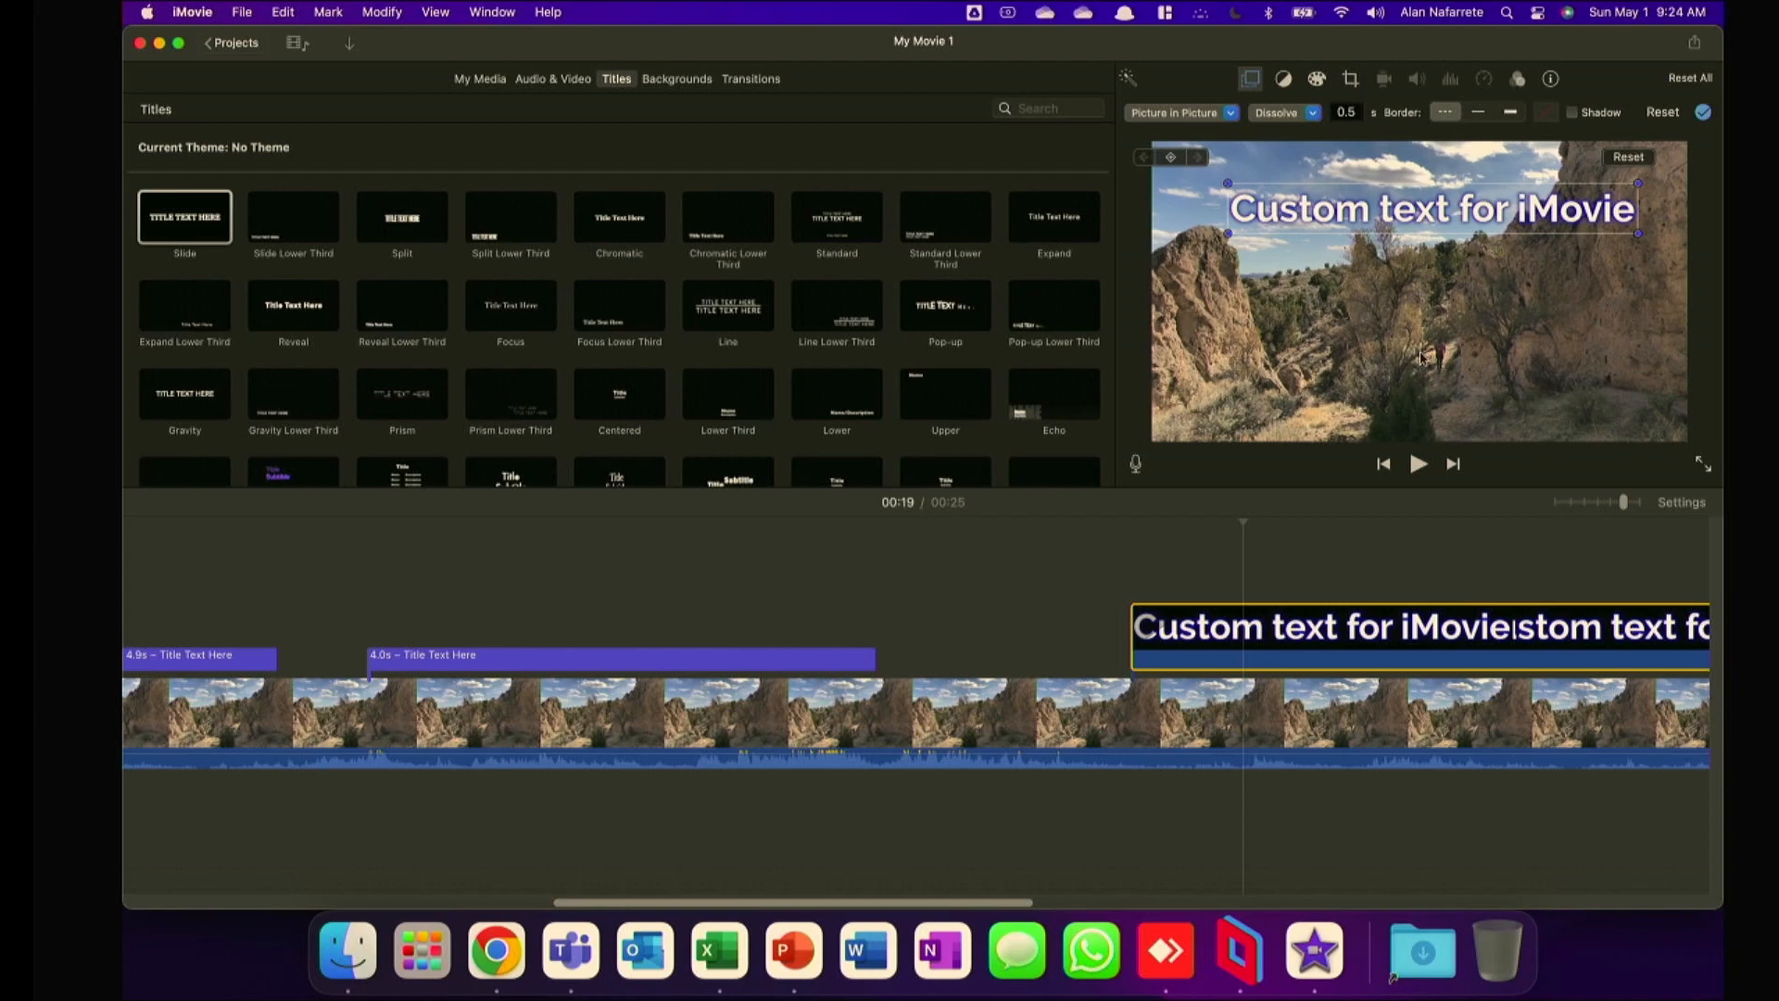
pyautogui.click(1243, 84)
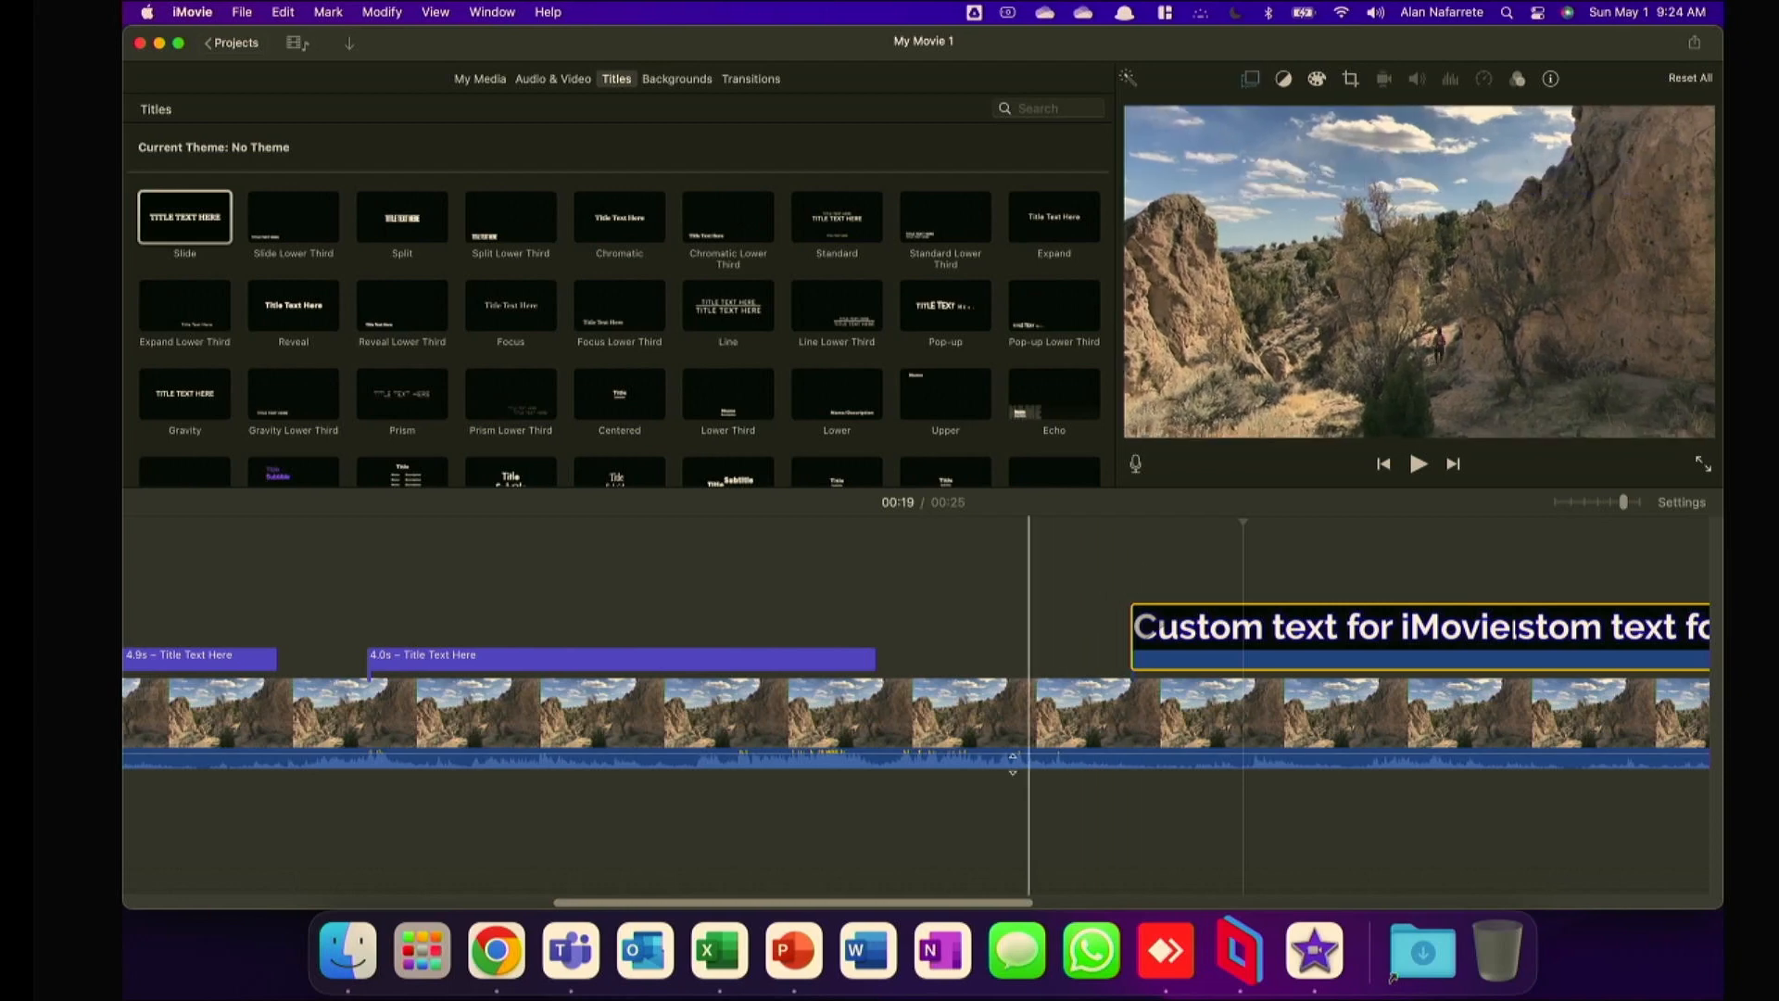
pyautogui.hscroll(5, 924, 902)
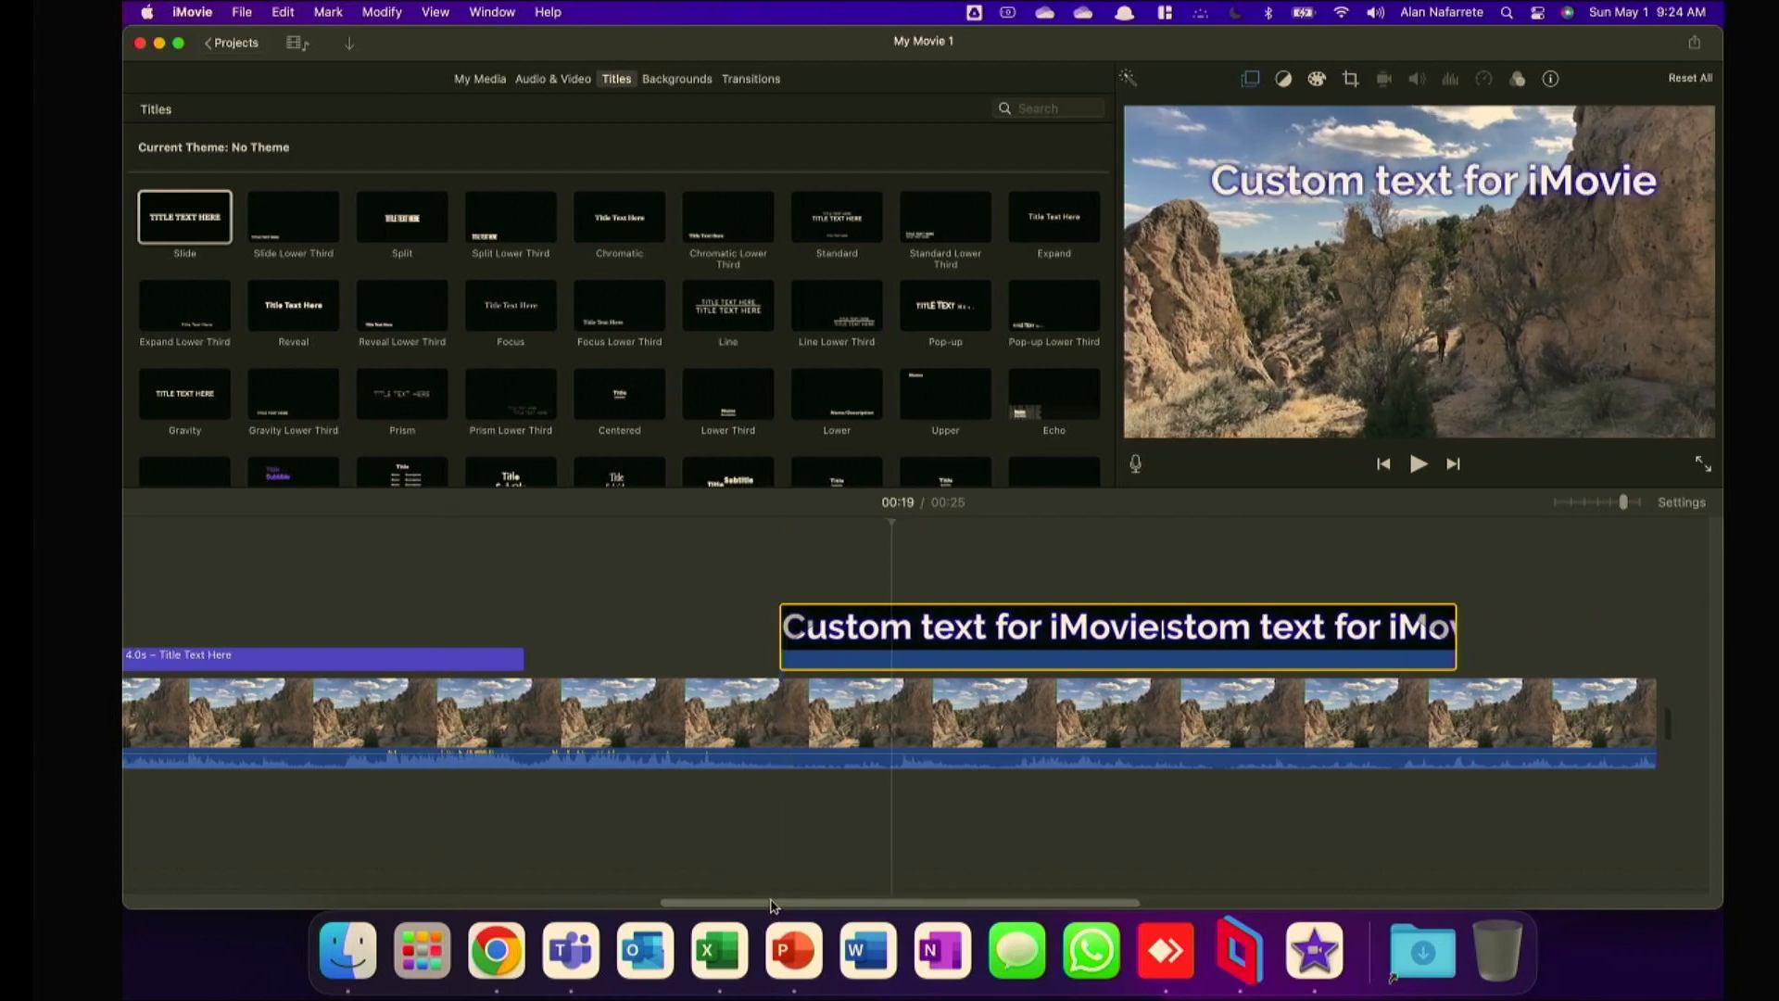
pyautogui.hscroll(-6, 760, 834)
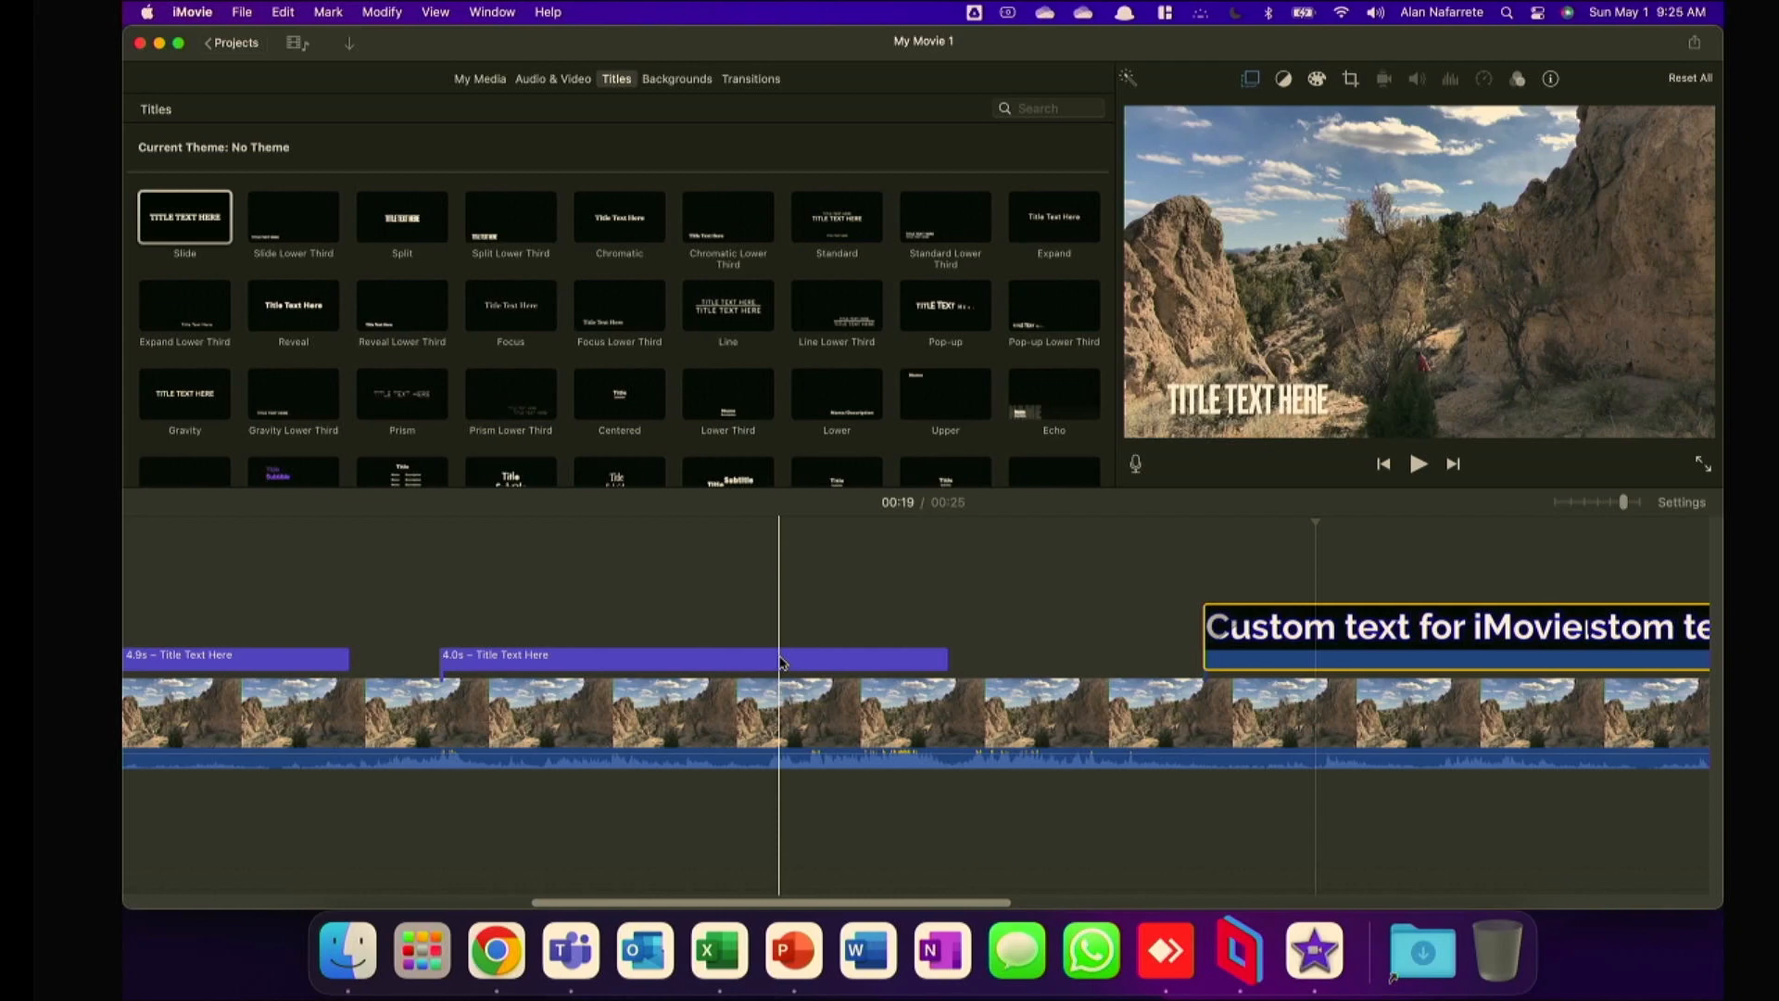
pyautogui.hscroll(-1, 790, 907)
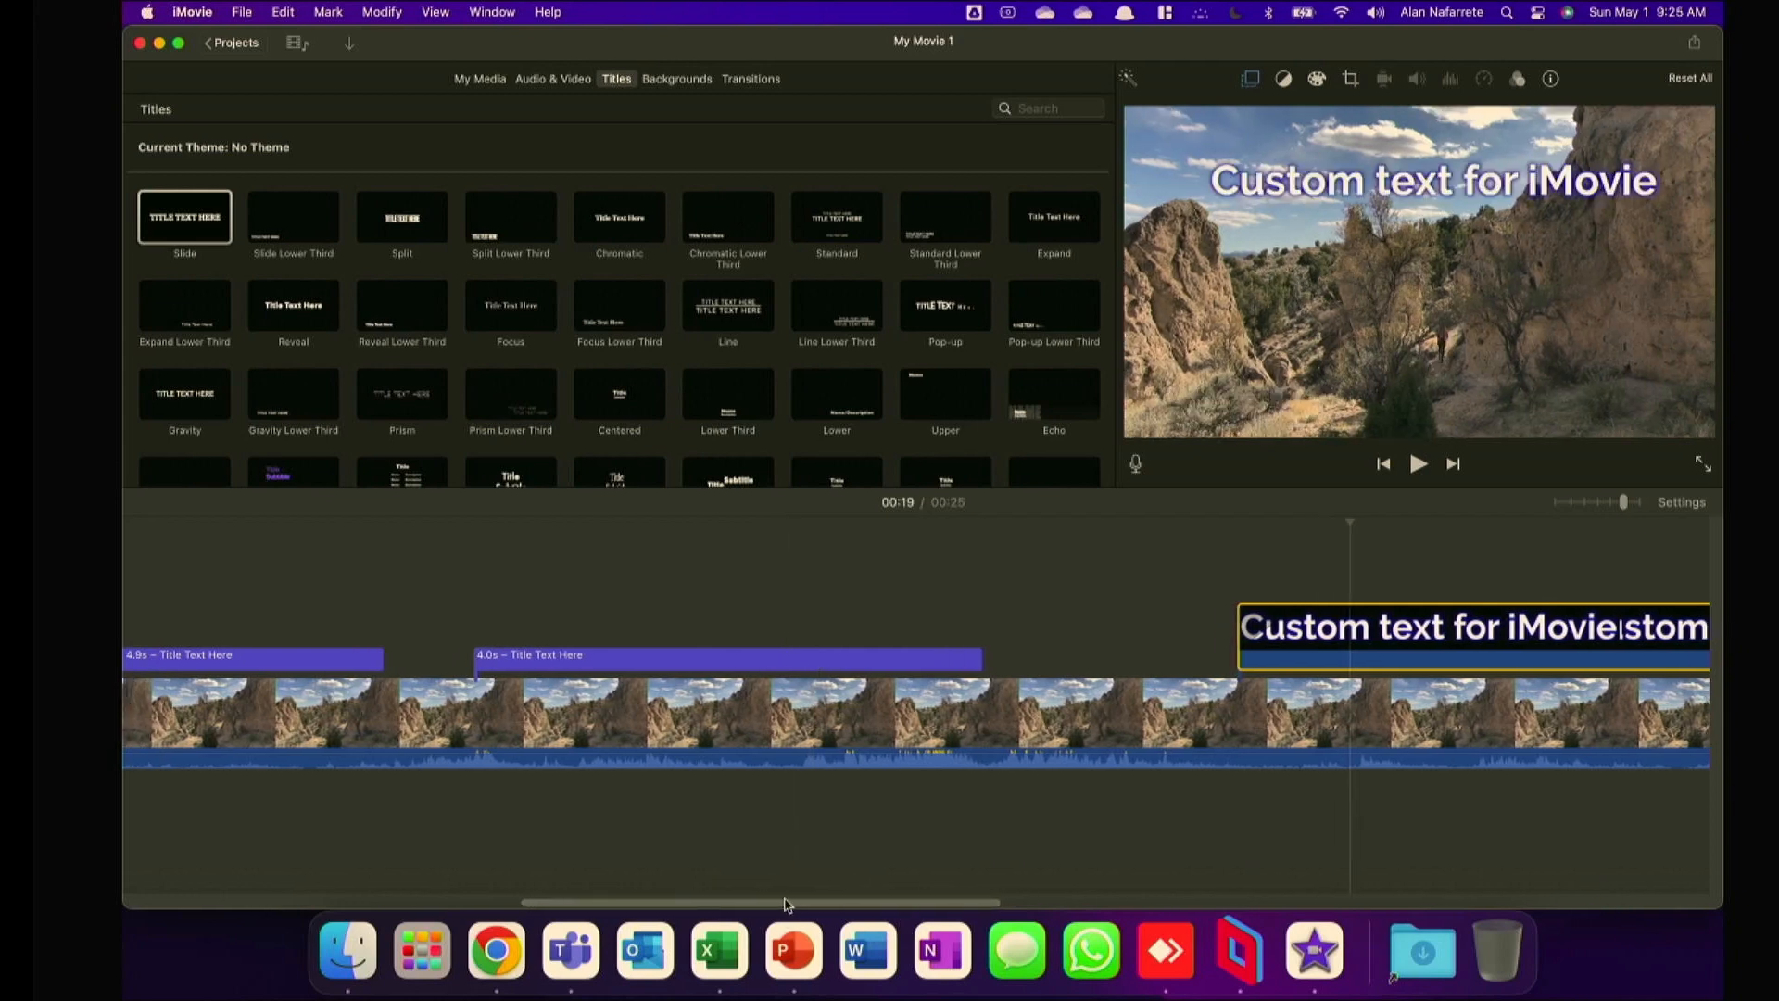
pyautogui.hscroll(-10, 664, 740)
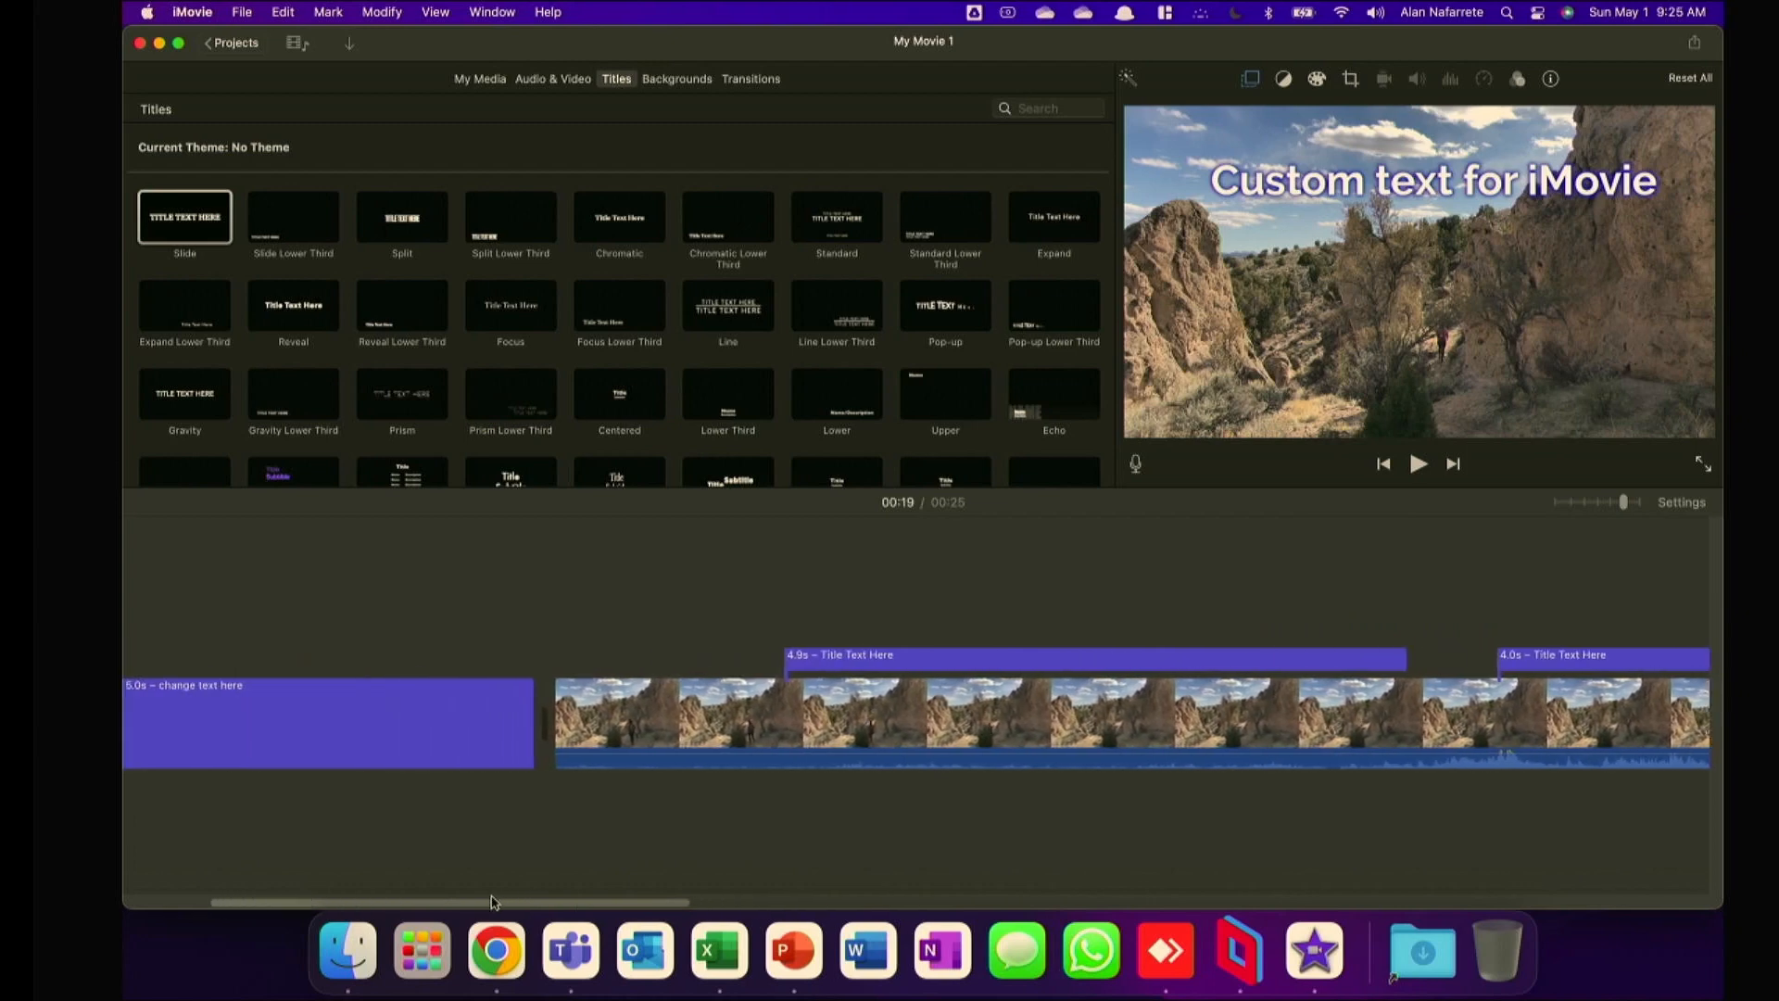